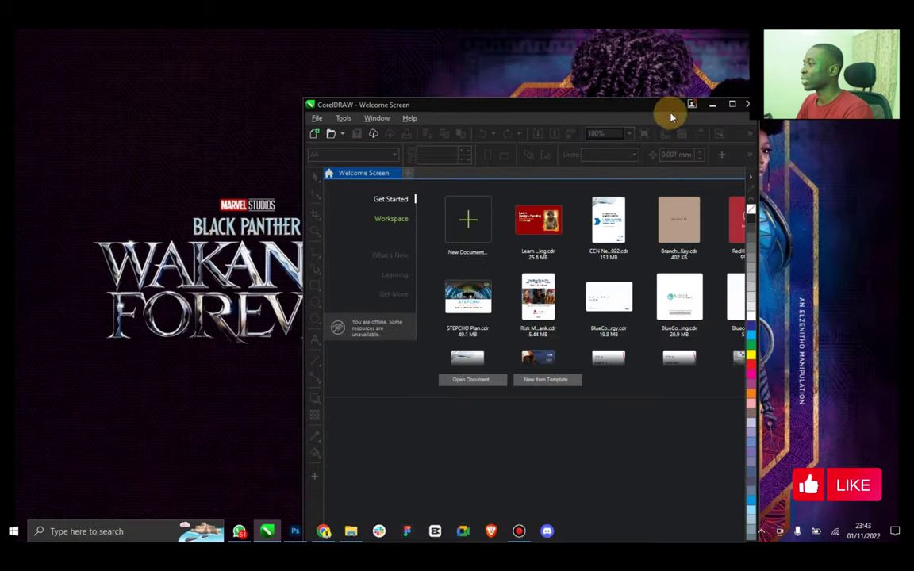
Step: Switch to Chrome and read through the mbari.hub post's slides on visual metaphors, including juxtaposition, fusion and replacement
left_click(716, 104)
left_click(332, 537)
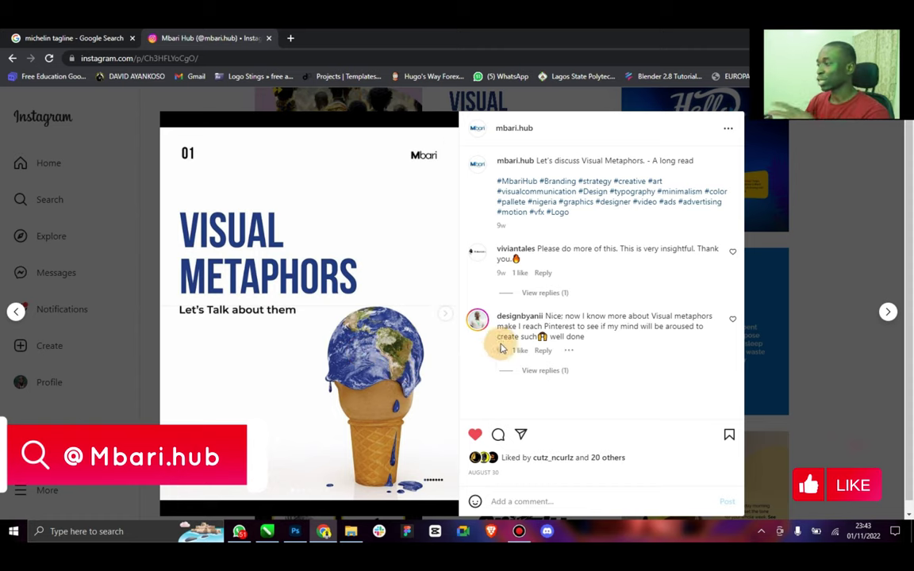
left_click(451, 315)
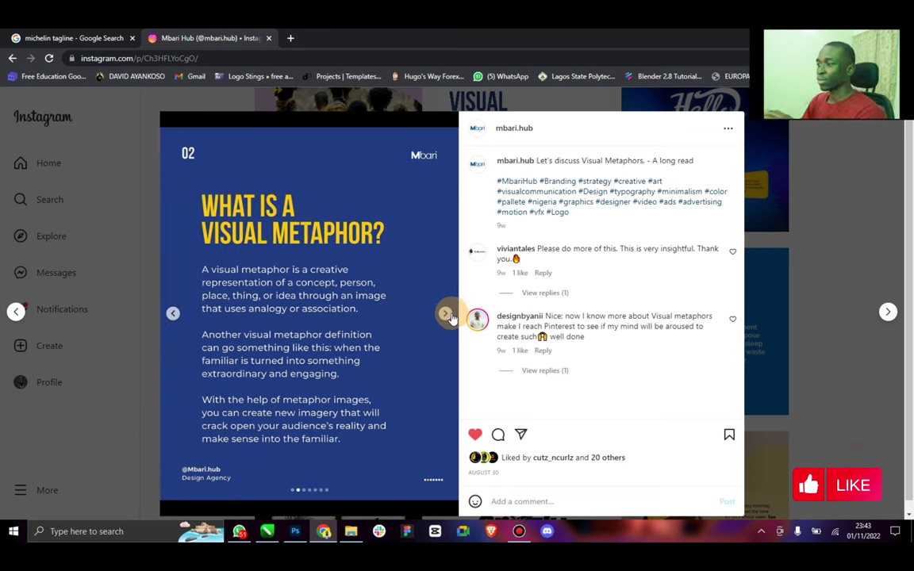
left_click(446, 314)
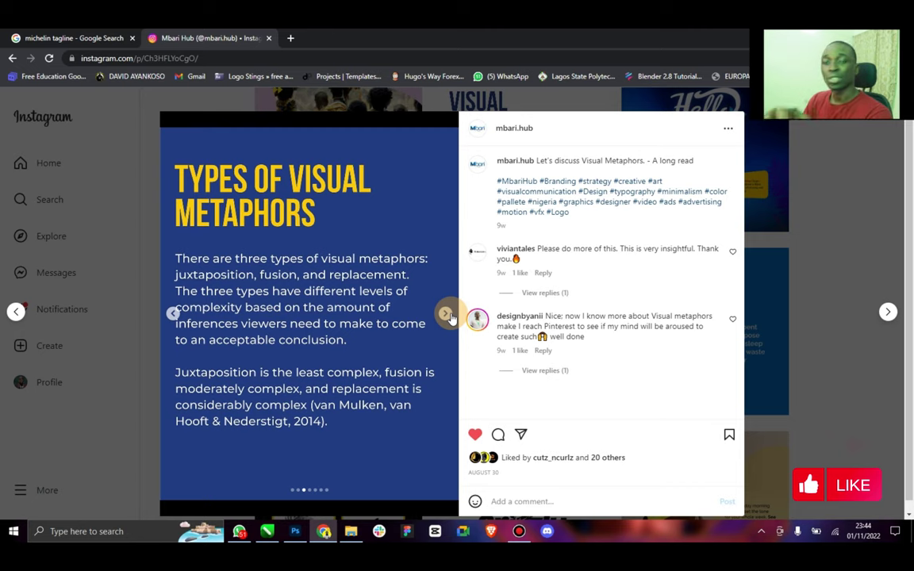
left_click(446, 314)
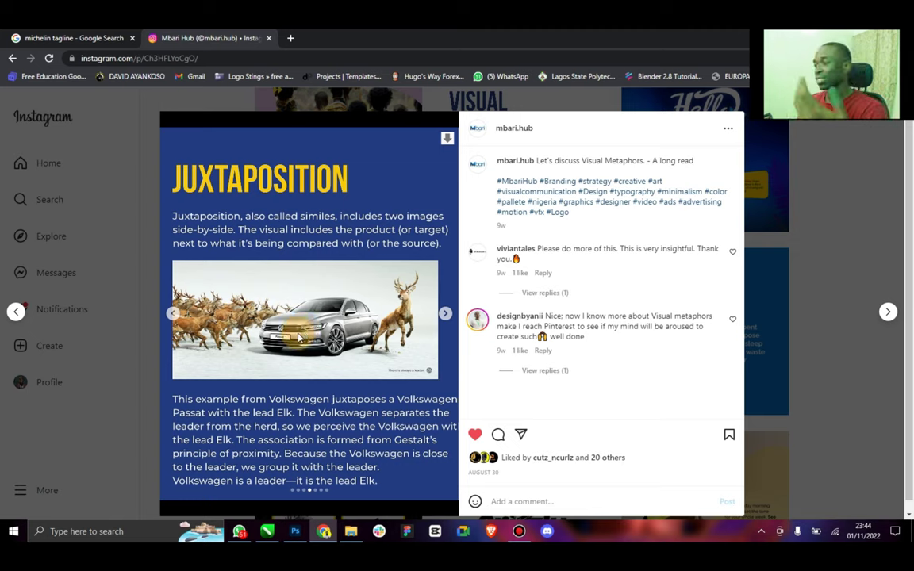
left_click(445, 316)
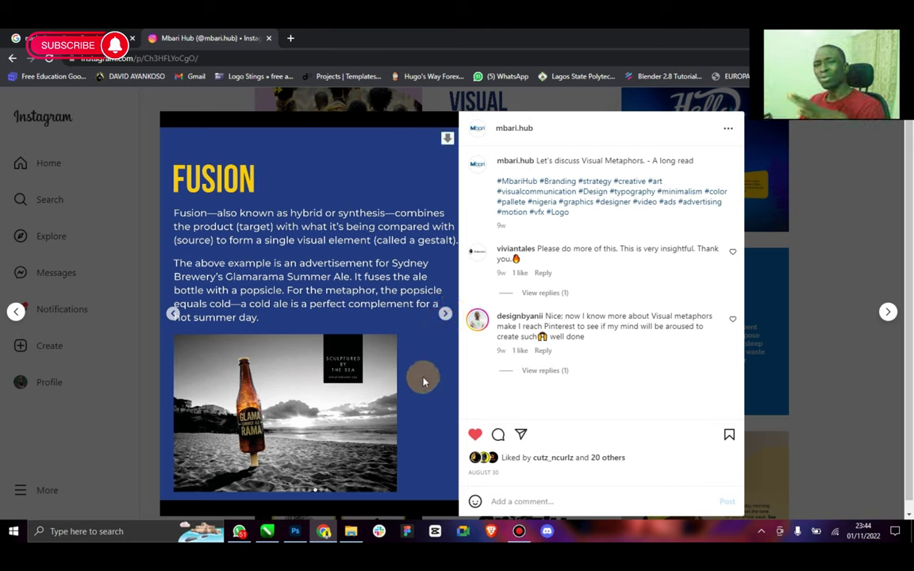
left_click(445, 315)
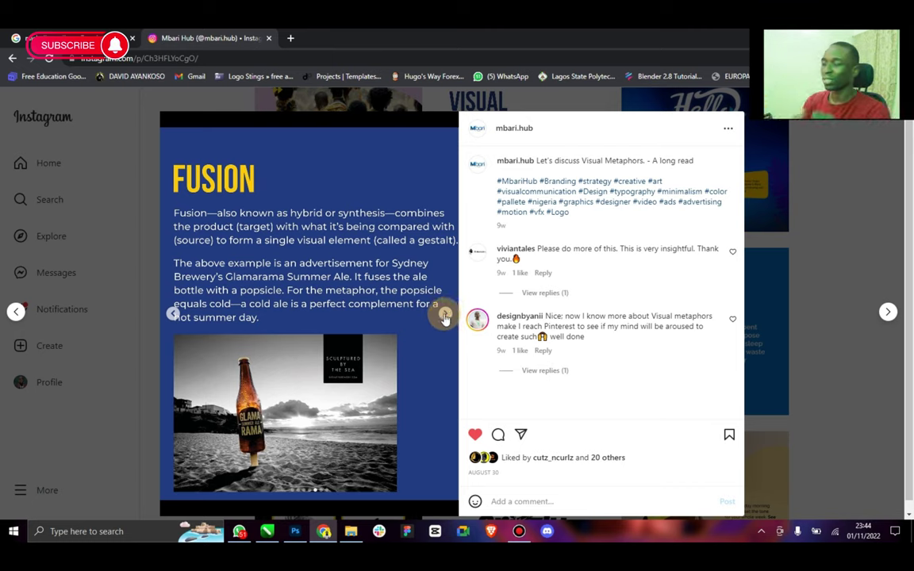
left_click(445, 316)
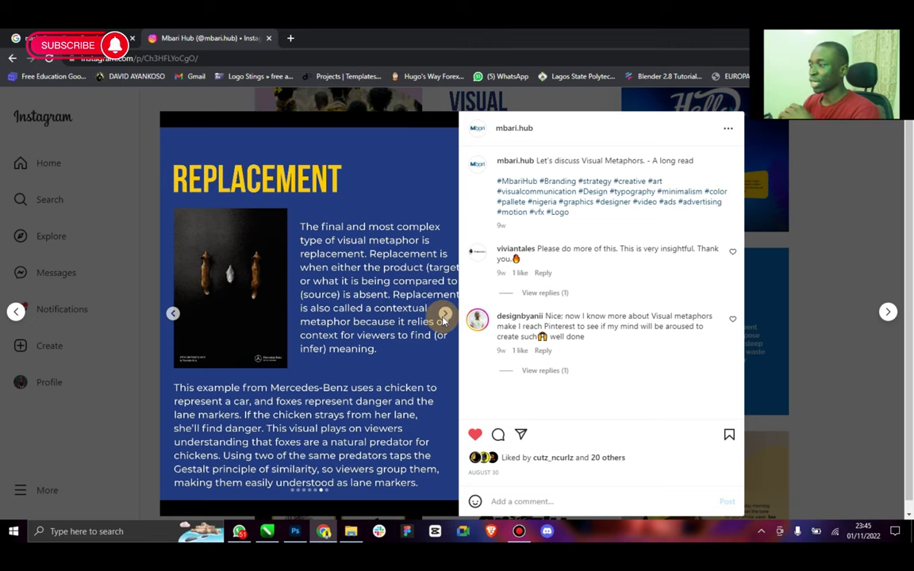
left_click(444, 318)
left_click(174, 315)
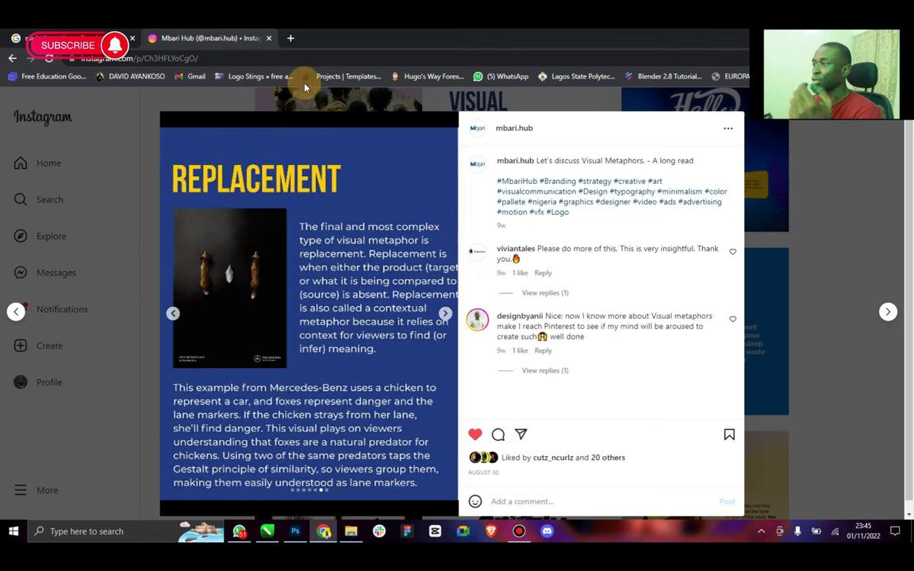
Step: Close the Instagram page and minimise the browser window to clear the desktop
double_click(275, 40)
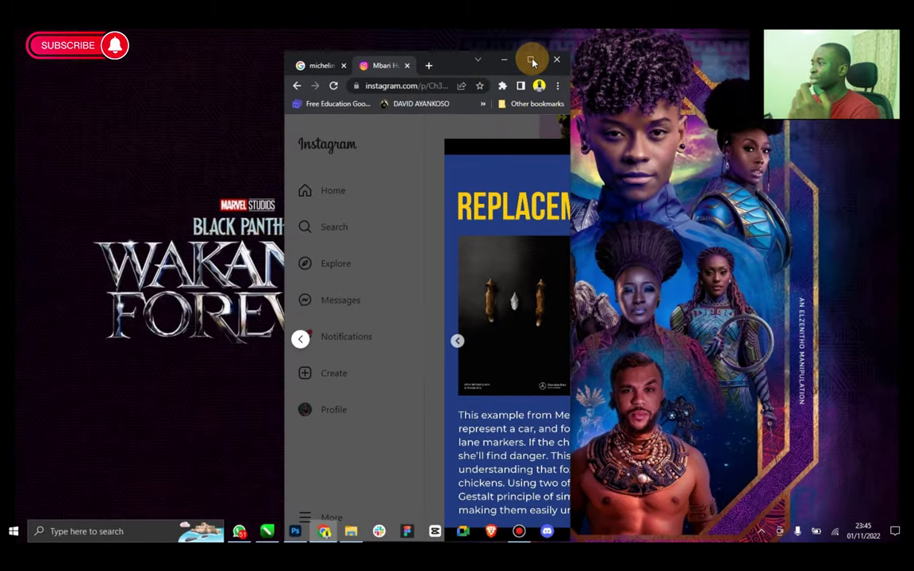
left_click(532, 61)
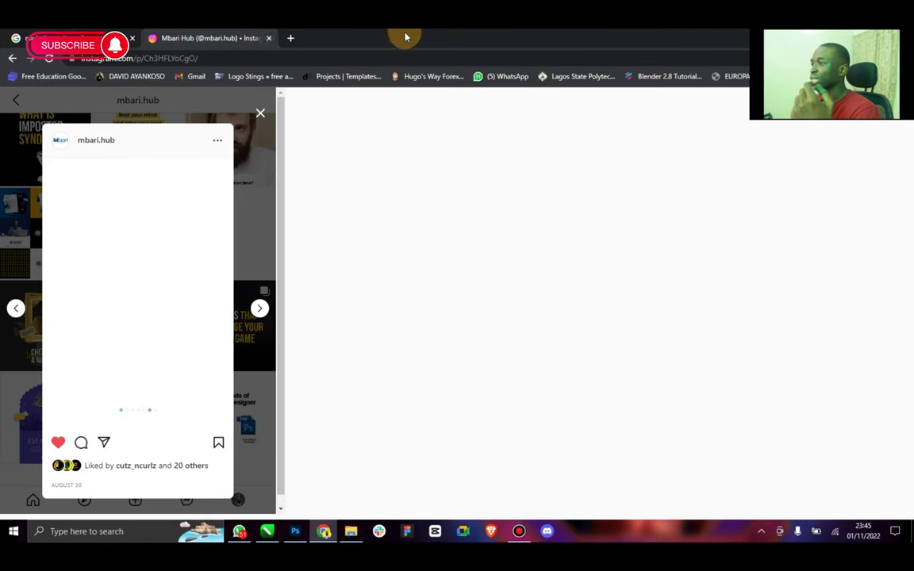
left_click(269, 38)
double_click(378, 45)
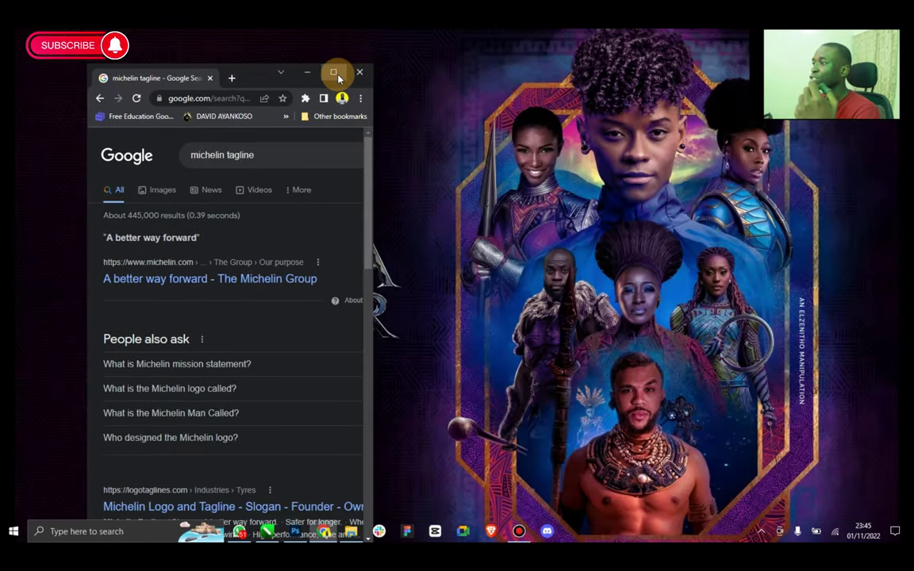
left_click(333, 73)
left_click_drag(718, 36, 597, 67)
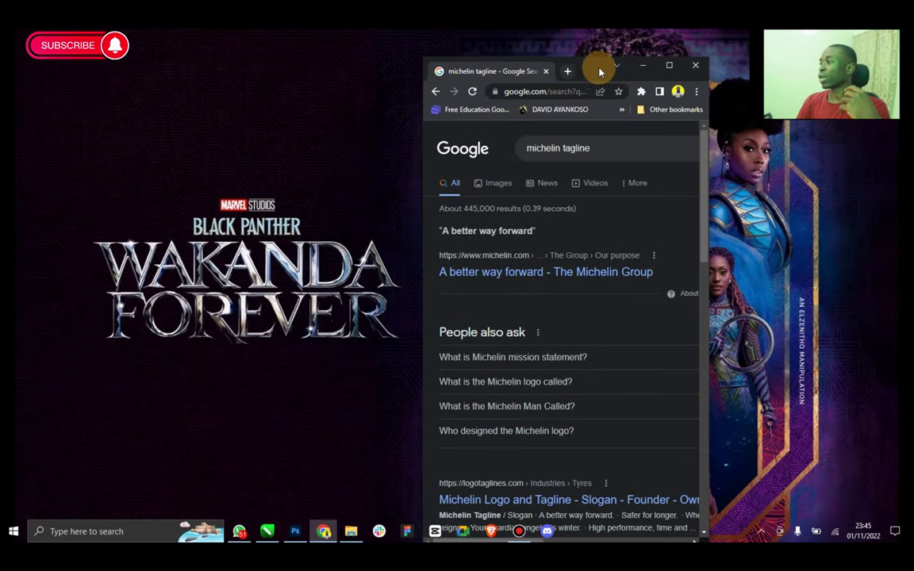
left_click(642, 66)
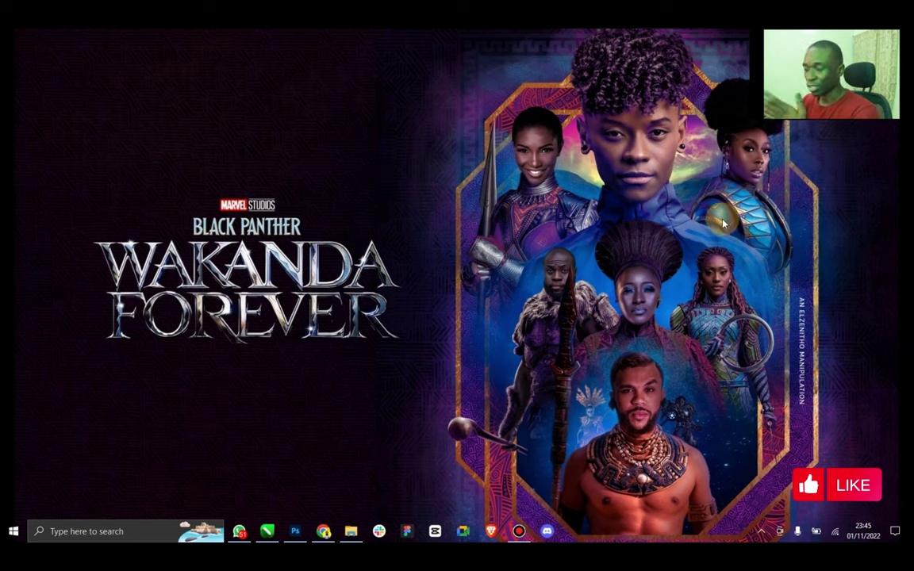
Step: Switch to Photoshop and create a 3000 x 3500 px RGB document at 300 ppi with a black (000000) background
left_click(351, 531)
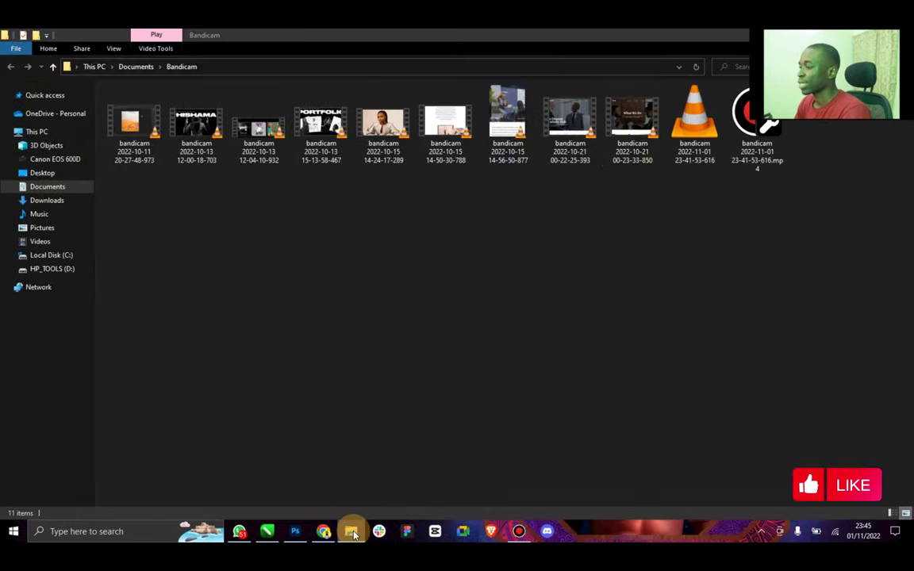
left_click(351, 530)
left_click(298, 535)
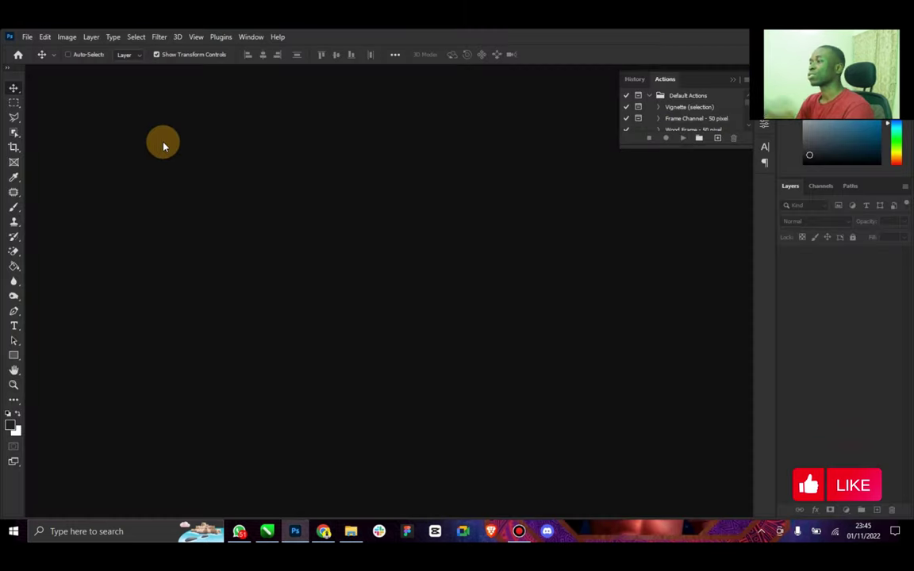
left_click(27, 37)
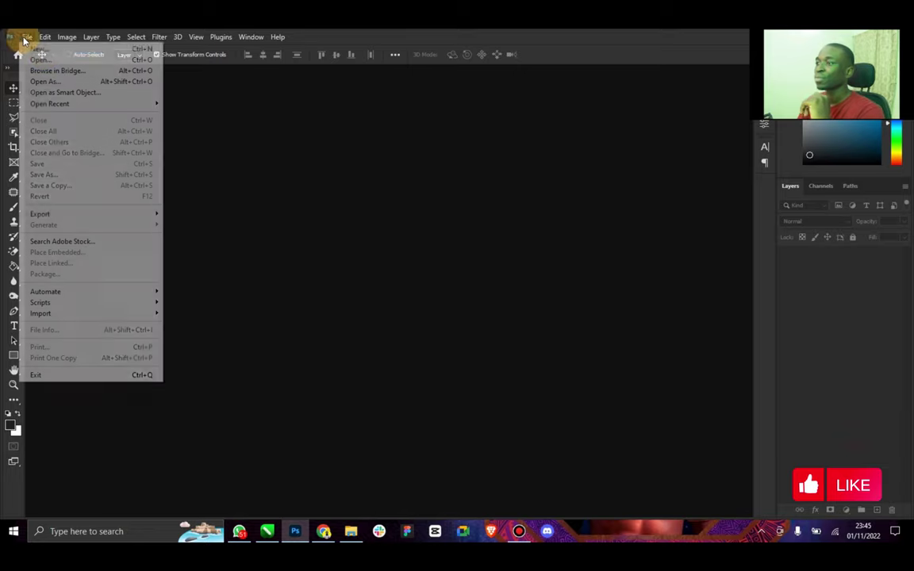
left_click(41, 50)
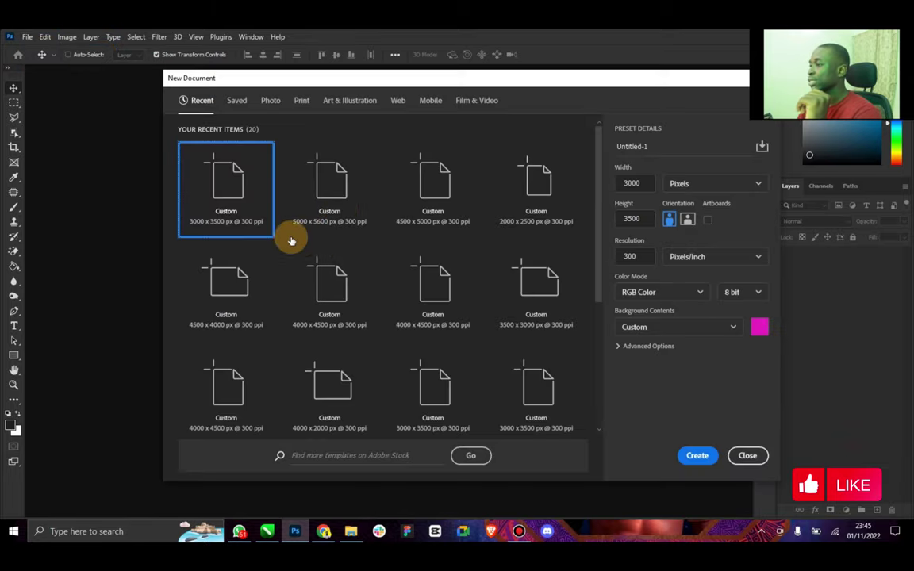
left_click(757, 326)
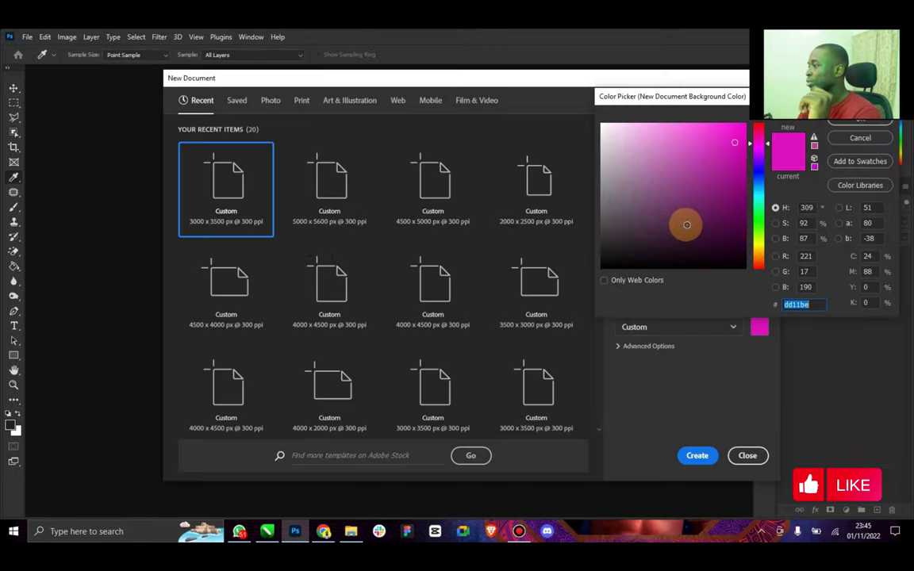
left_click_drag(611, 96, 362, 99)
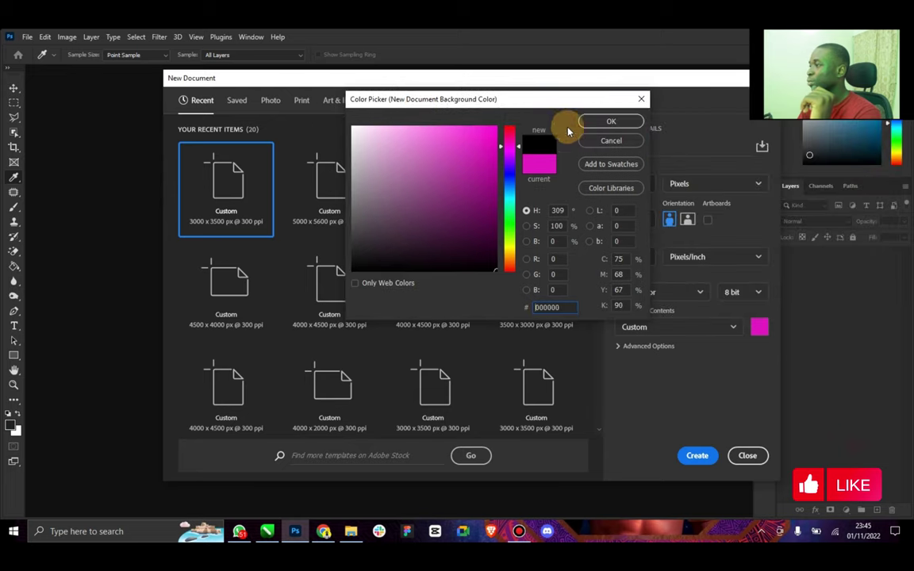
left_click(609, 122)
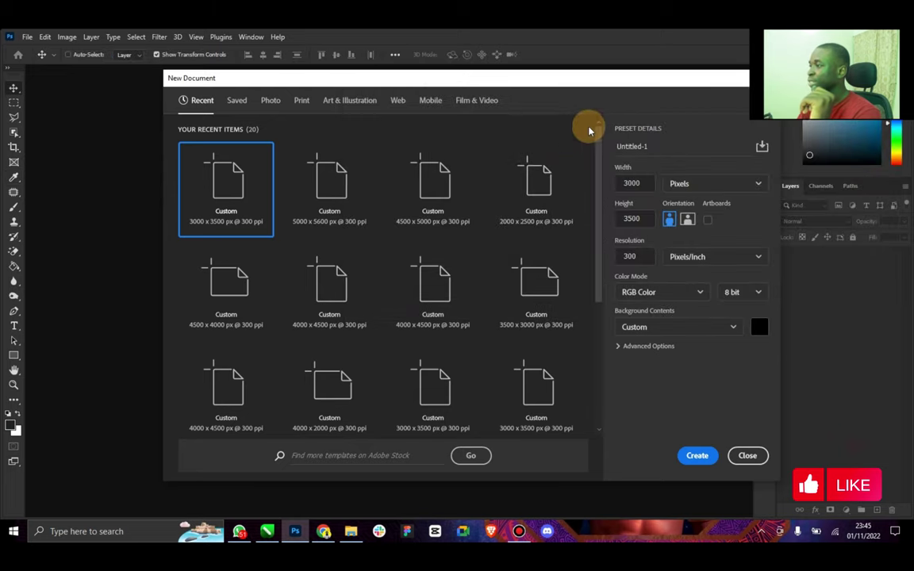
left_click(693, 457)
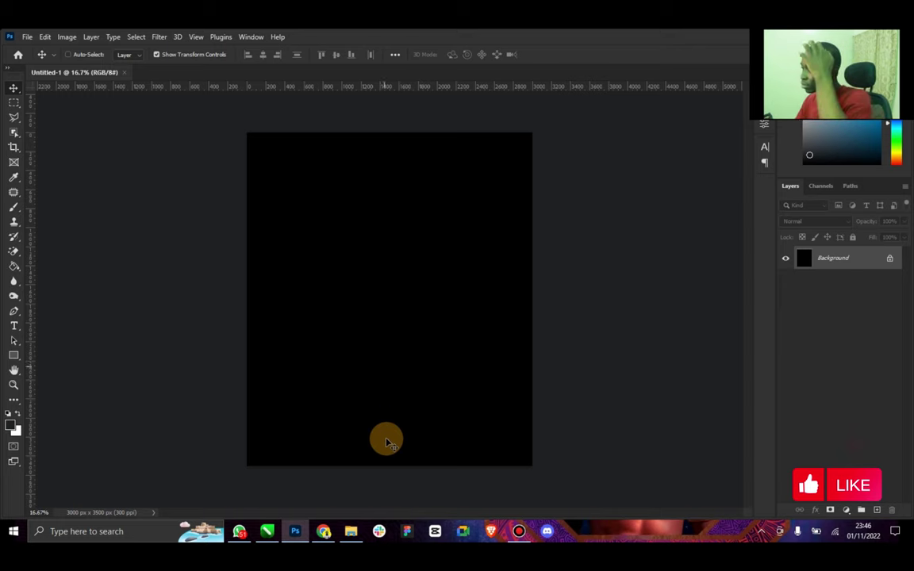
Step: Place the tyre image pngwing.com (6) from Downloads into the document, centred at about X 1662 px, Y 1822 px
mouse_move(351, 530)
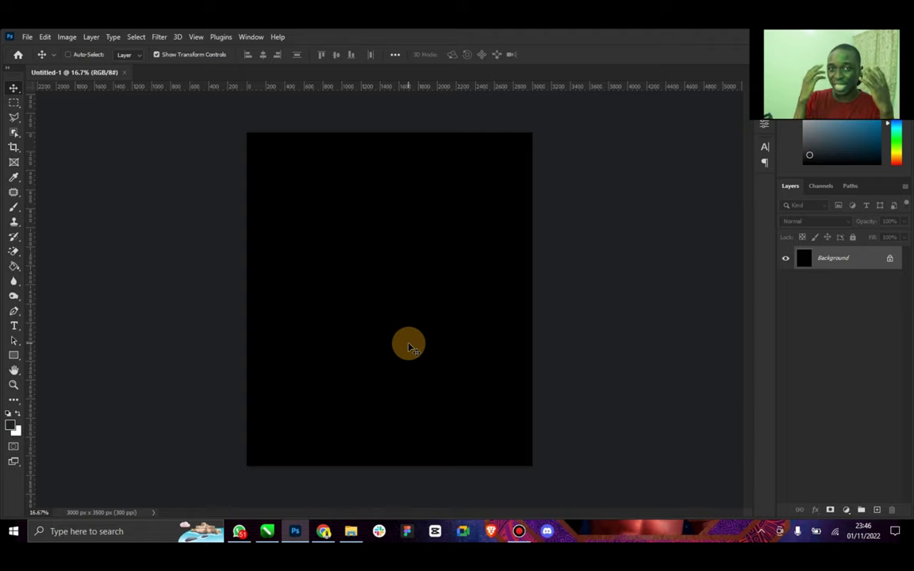
left_click(352, 529)
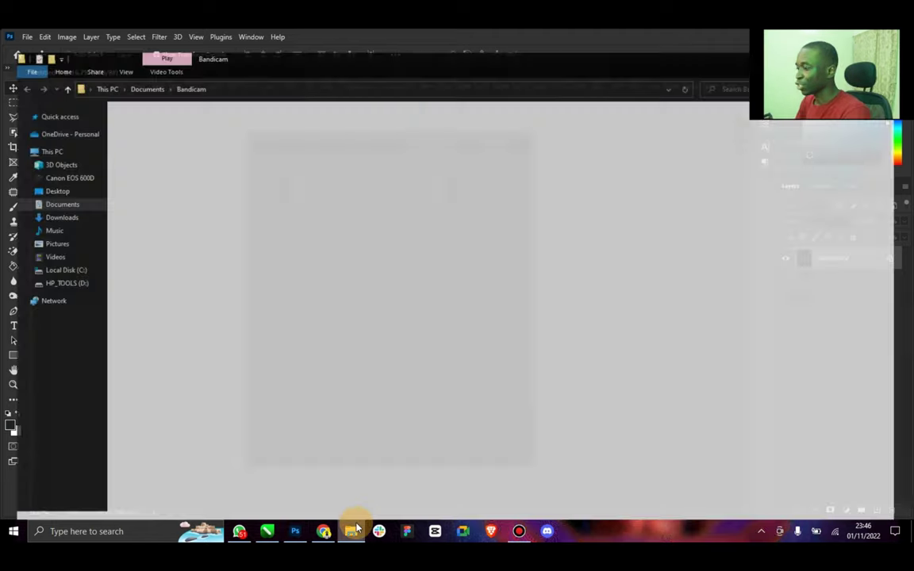
left_click(73, 201)
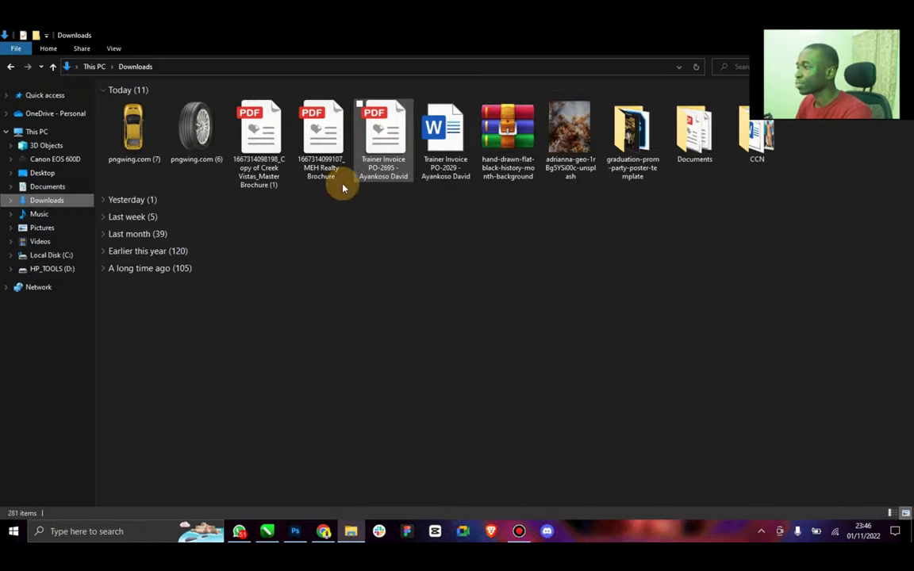
left_click(190, 131)
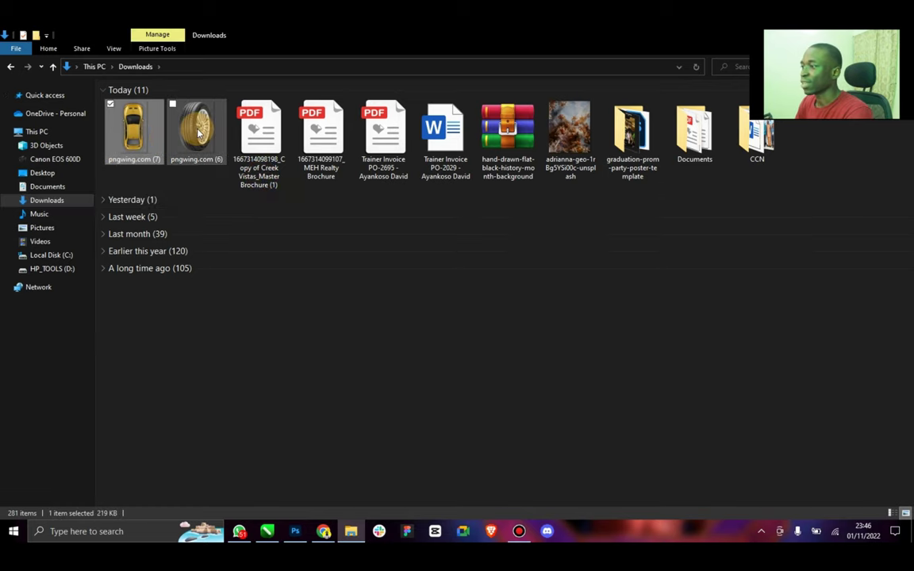
left_click_drag(191, 129, 369, 379)
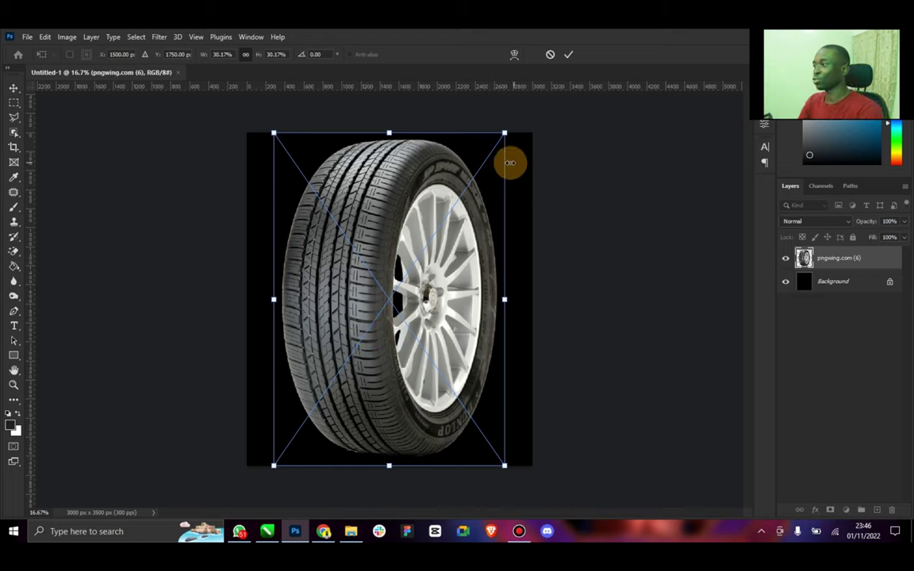
mouse_move(439, 251)
left_mouse_down()
mouse_move(450, 276)
mouse_move(457, 249)
mouse_move(454, 257)
left_mouse_up()
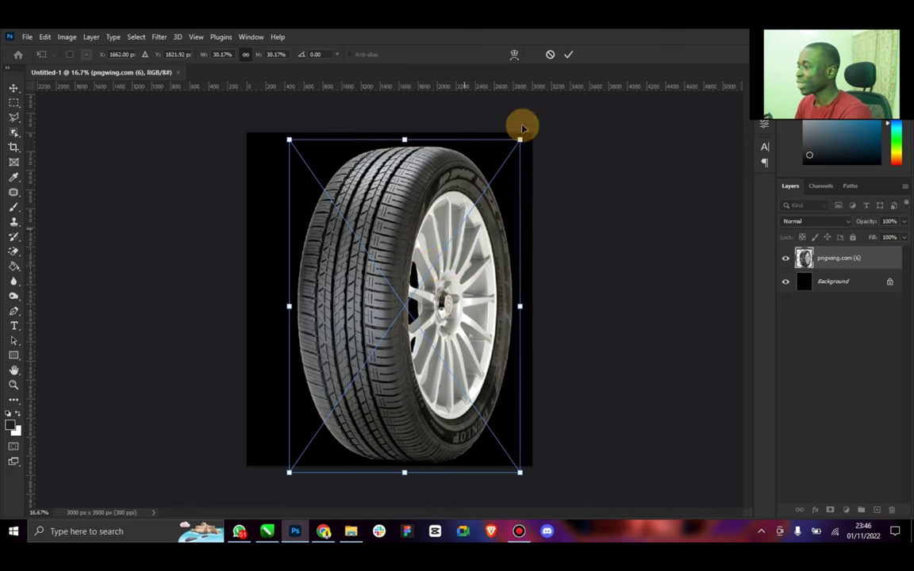
left_click(569, 56)
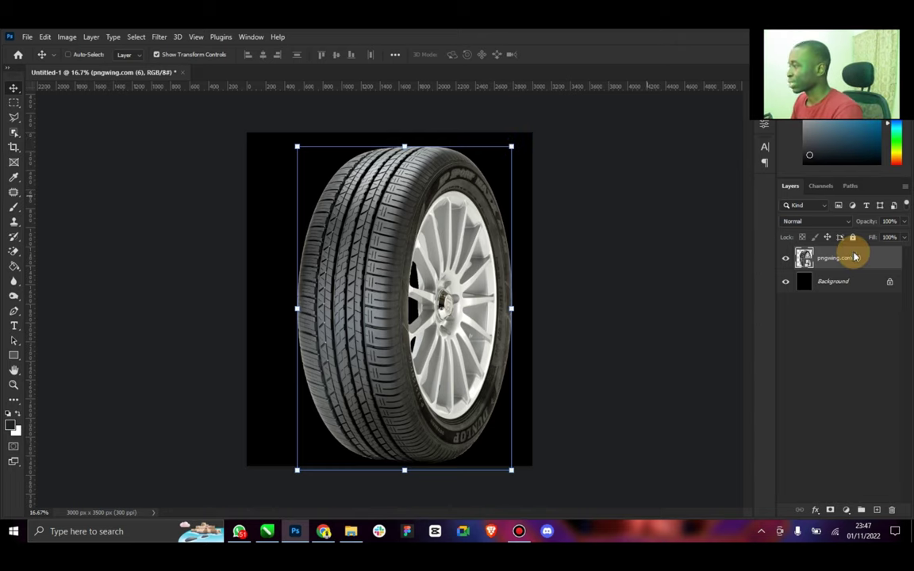
Step: Rotate the tyre to about 66.5° and enlarge it to about 56%, moving it toward the canvas's lower part
left_click_drag(520, 142, 584, 337)
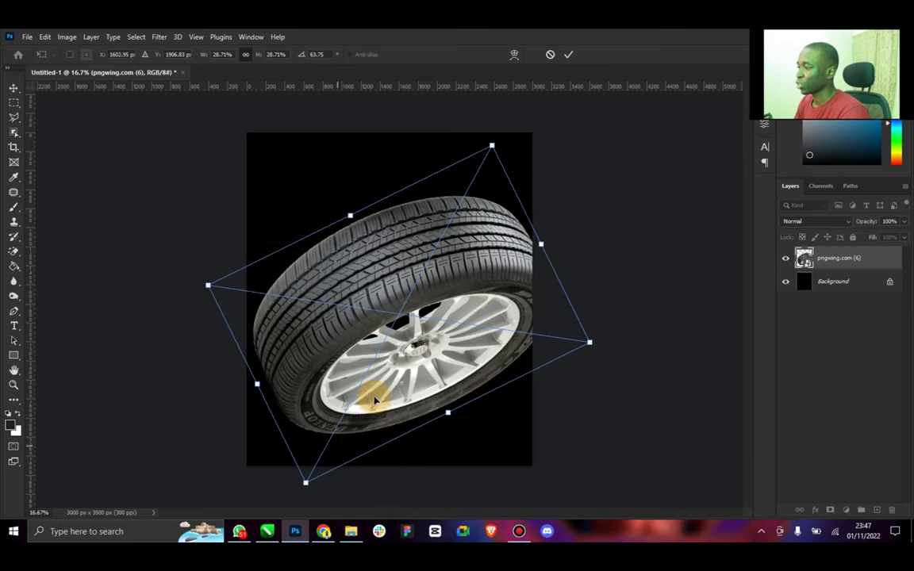
left_click_drag(507, 139, 591, 84)
left_click_drag(489, 205, 508, 259)
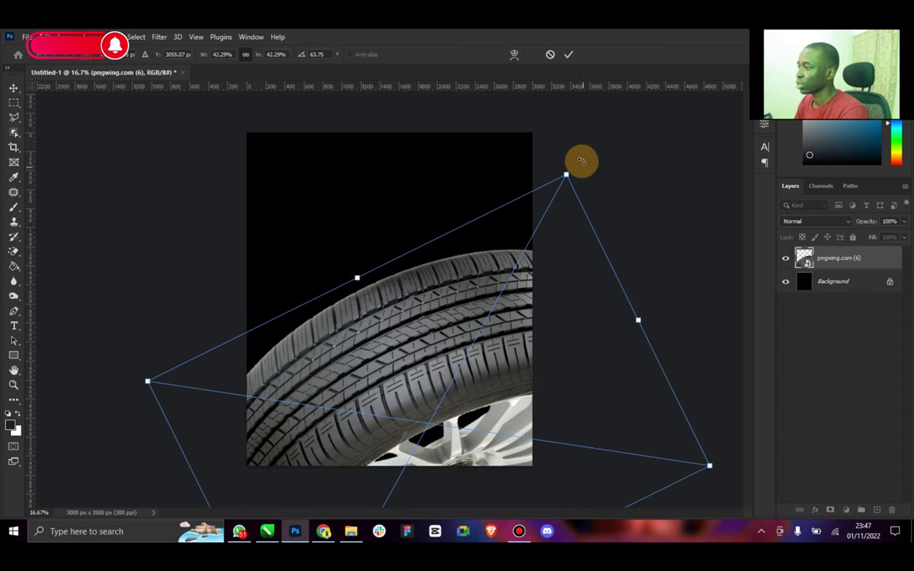
left_click_drag(565, 174, 558, 240)
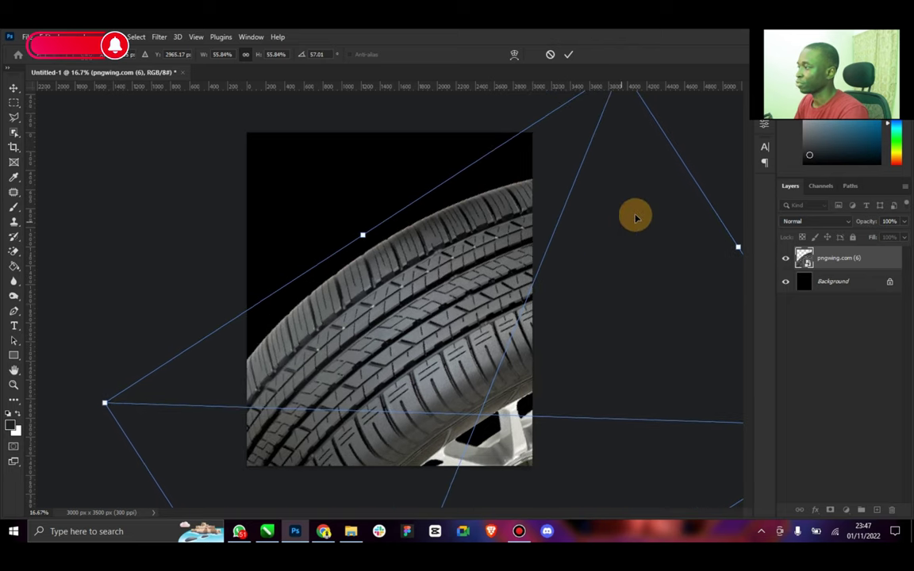
left_click_drag(710, 178, 678, 139)
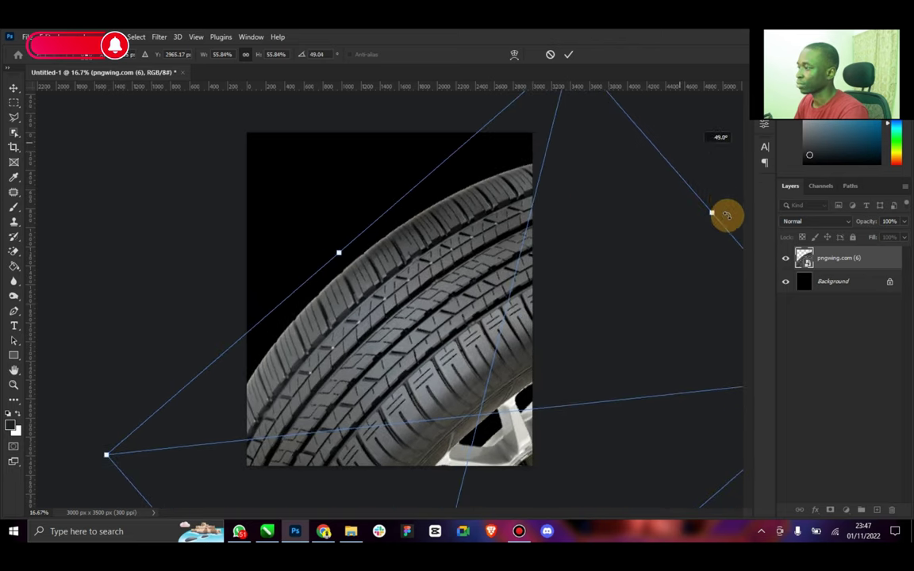
left_click_drag(726, 212, 729, 233)
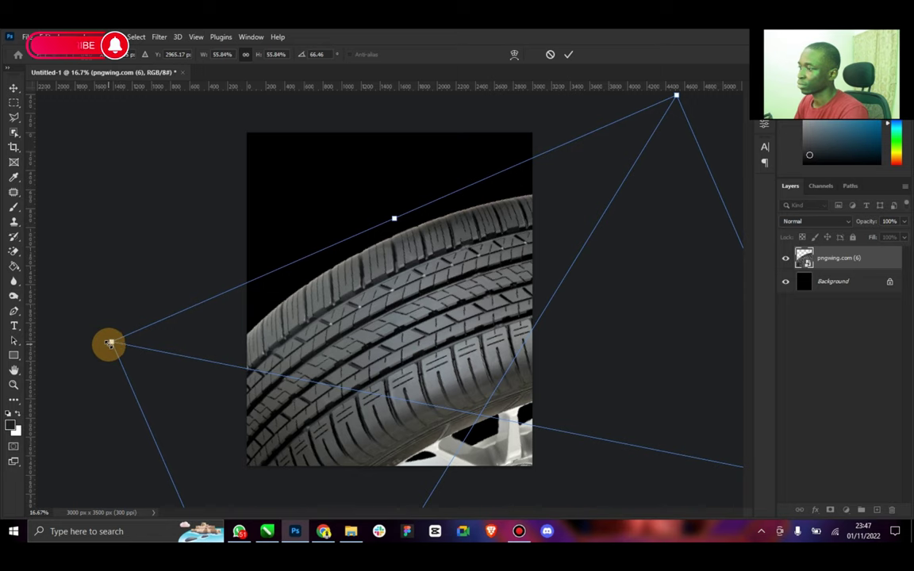
Step: Enlarge the tyre to about 65.5% and reposition it so its tread fills the lower part of the canvas
left_click_drag(108, 343, 68, 327)
left_click_drag(369, 316, 381, 320)
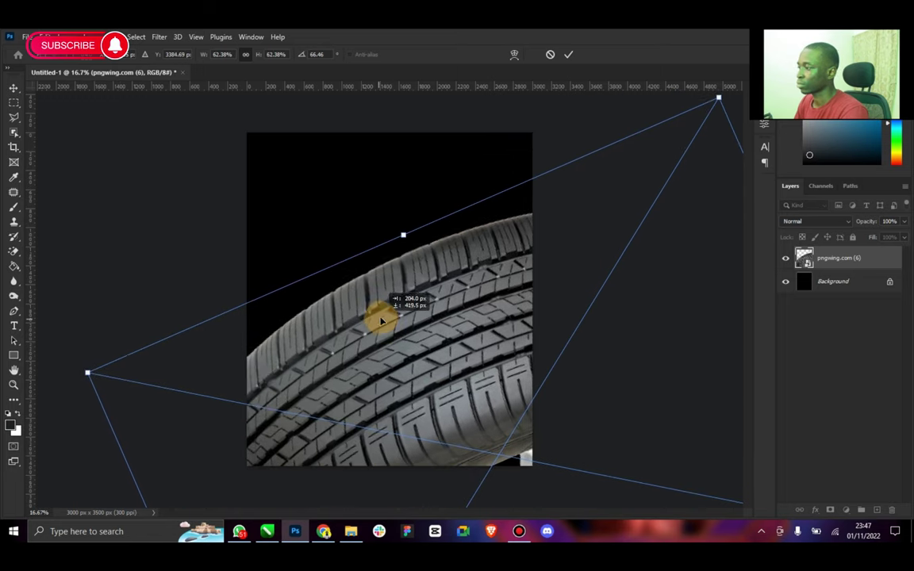
left_click_drag(610, 179, 516, 203)
left_click_drag(623, 118, 718, 55)
left_click_drag(492, 222, 482, 272)
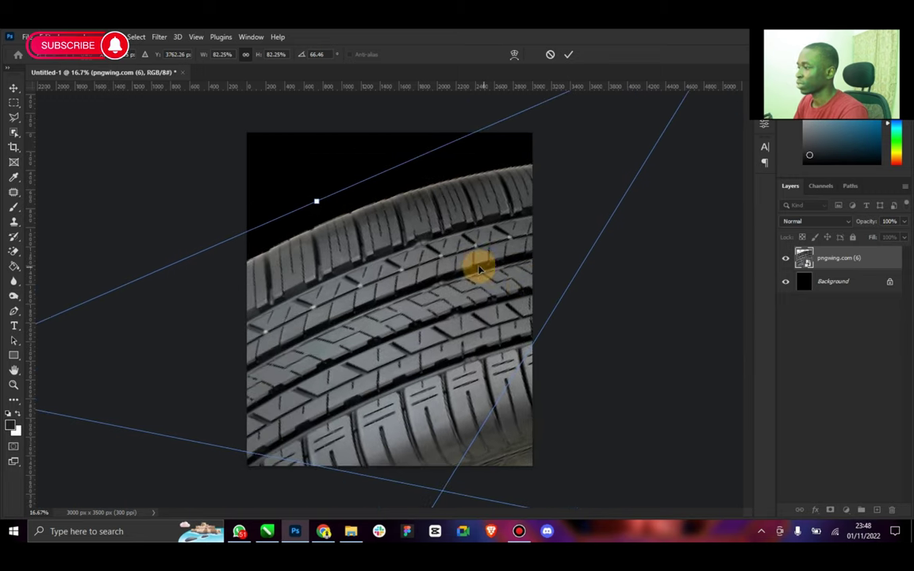
left_click_drag(415, 278, 442, 280)
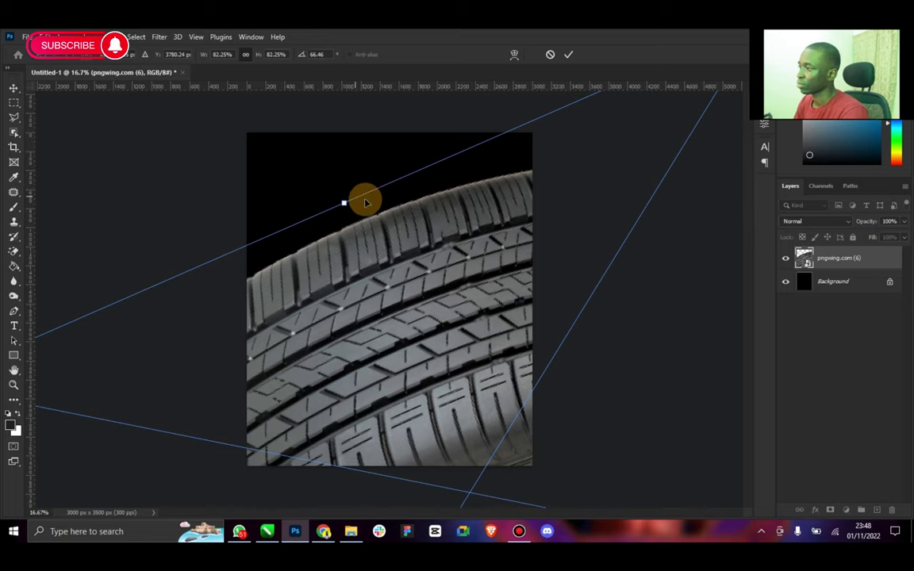
left_click_drag(346, 204, 419, 298)
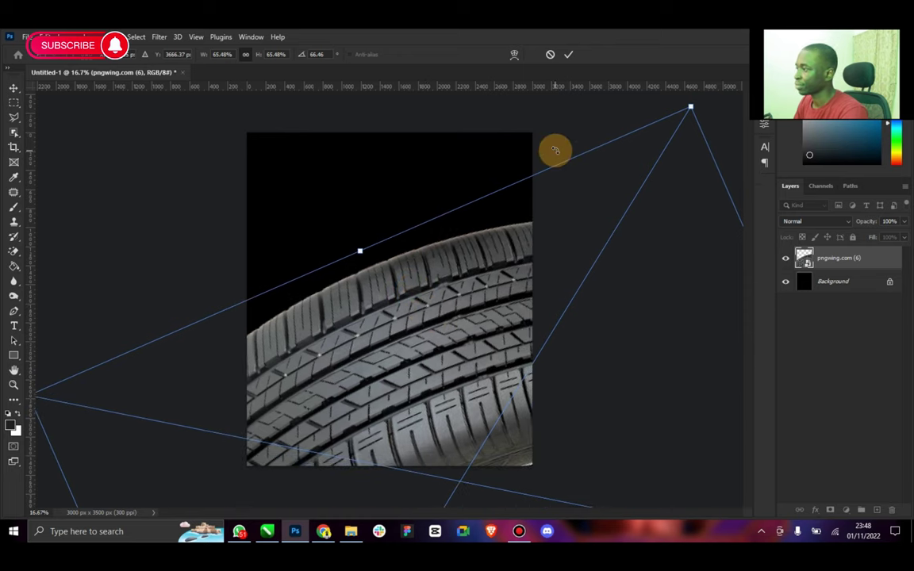
Step: Rotate the tyre to about 62.3°, apply the transform and shift the tyre slightly upward with its transform controls hidden
left_click_drag(553, 149, 530, 139)
mouse_move(471, 261)
left_mouse_down()
mouse_move(471, 245)
mouse_move(473, 257)
mouse_move(461, 260)
mouse_move(468, 268)
mouse_move(465, 254)
left_mouse_up()
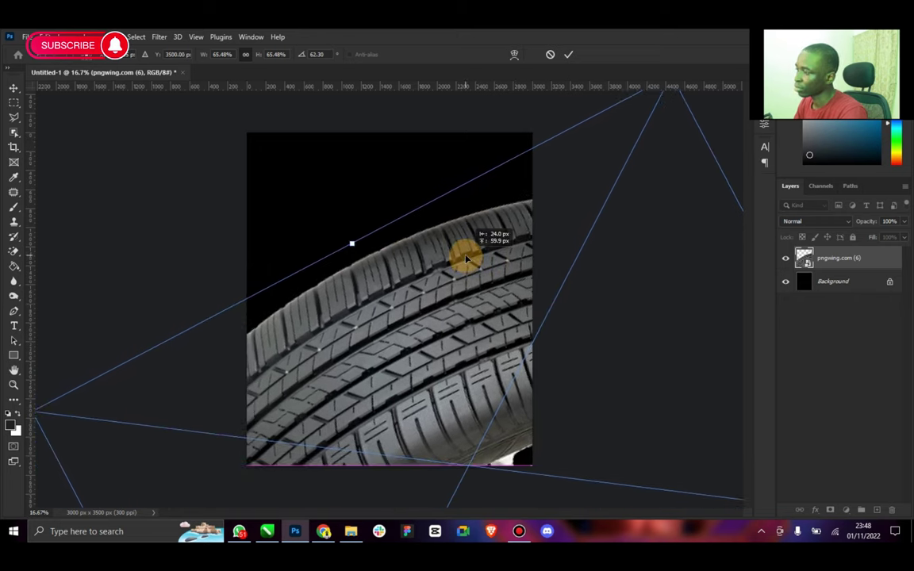
left_click(568, 54)
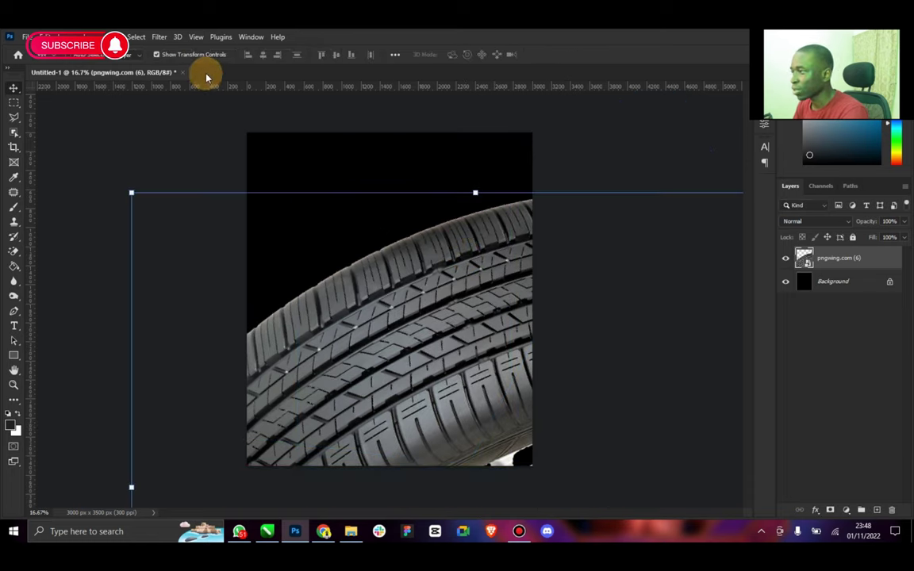
left_click(193, 56)
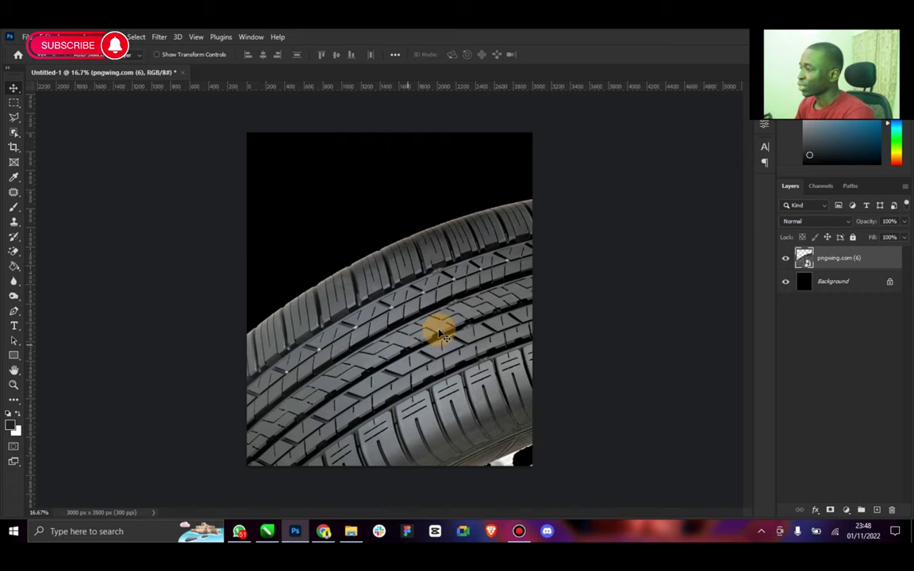
left_click_drag(421, 343, 414, 317)
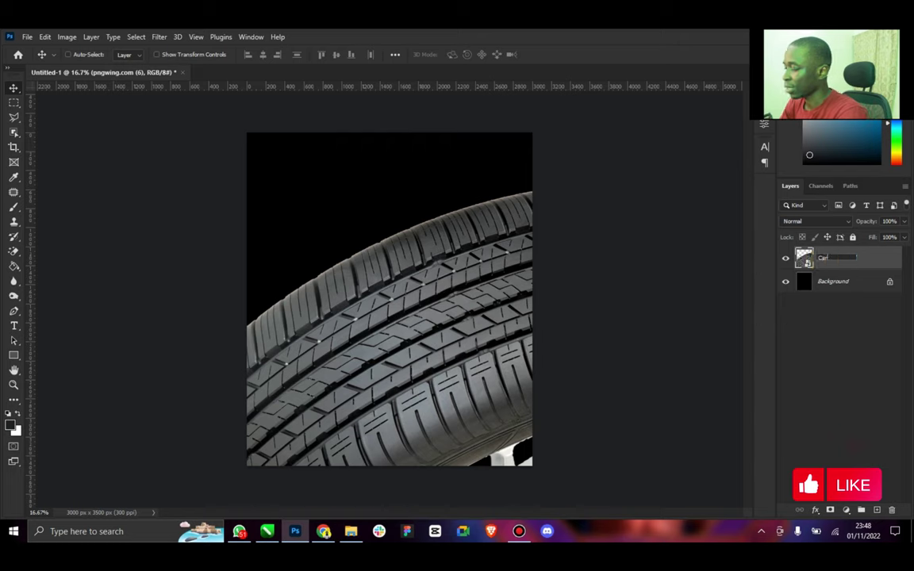
Step: Rename the tyre layer Car Tyre and rasterize it
right_click(830, 262)
left_click(841, 254)
right_click(845, 250)
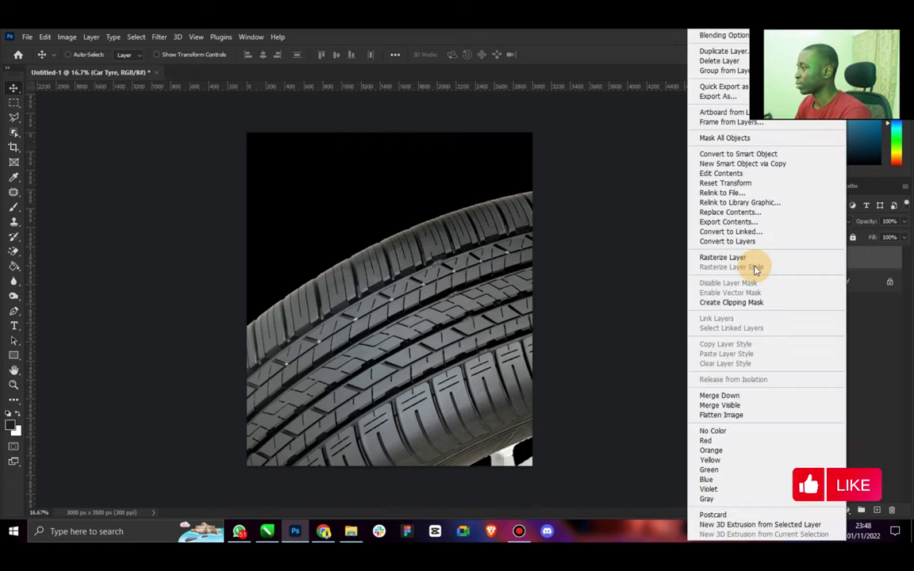
left_click(754, 259)
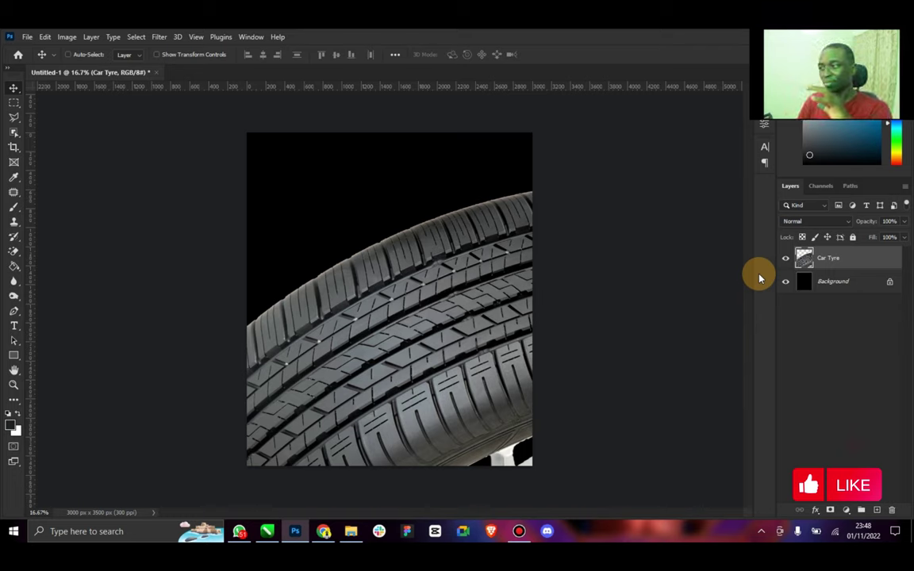
Step: Add a Solid Color fill layer in dark grey 17191a between the Background and Car Tyre layers
left_click(847, 284)
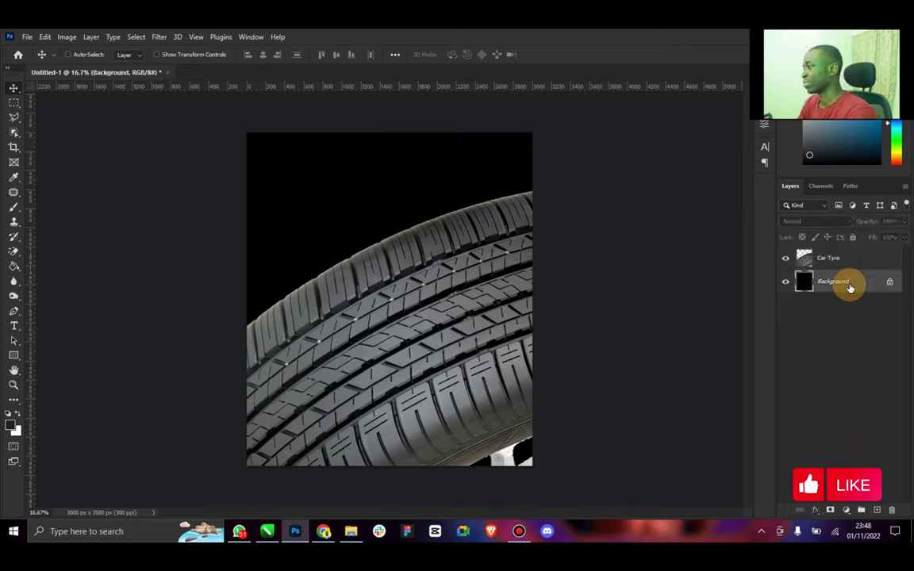
left_click(846, 510)
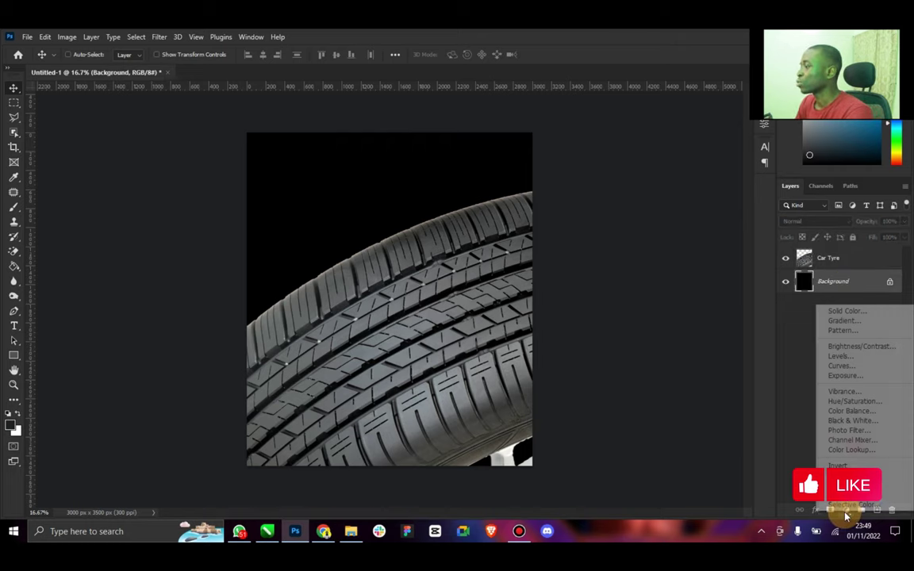
left_click(847, 311)
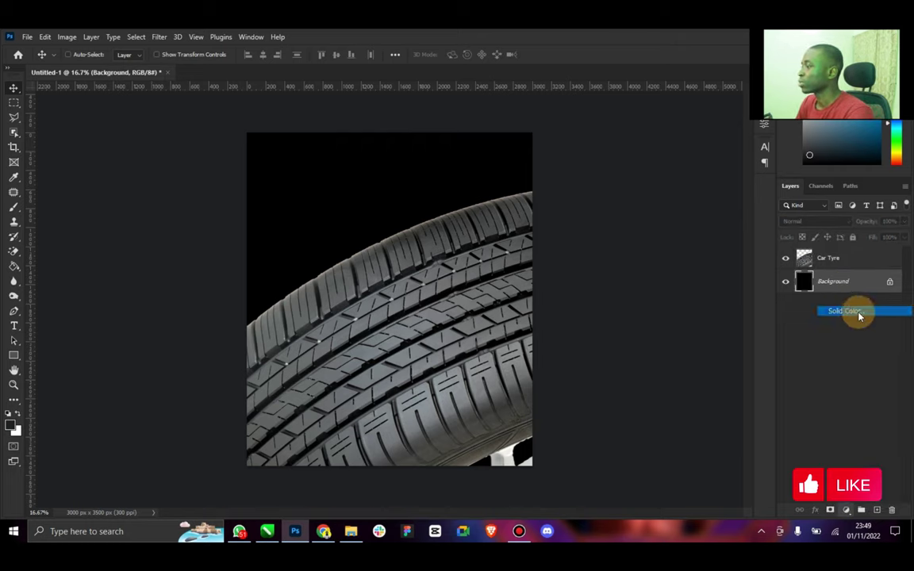
left_click_drag(463, 106, 563, 99)
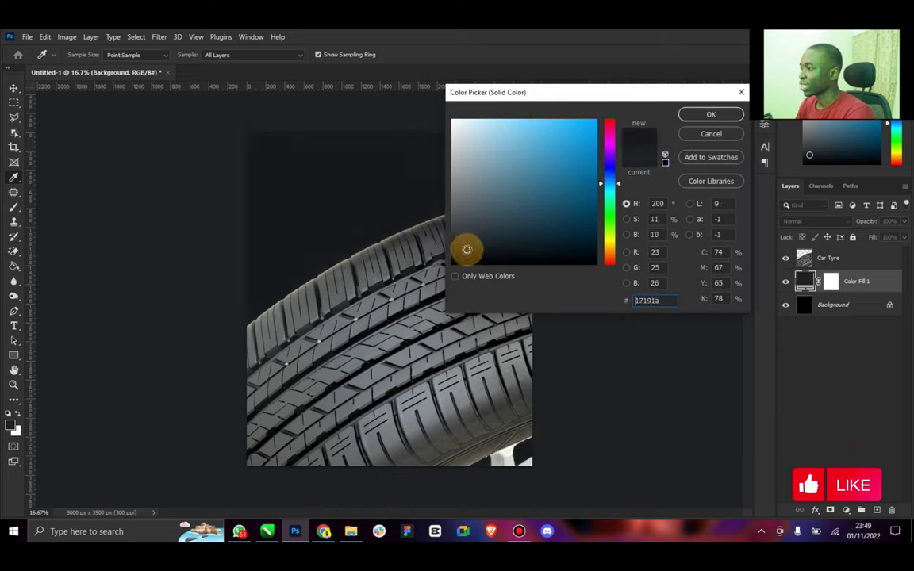
left_click(709, 114)
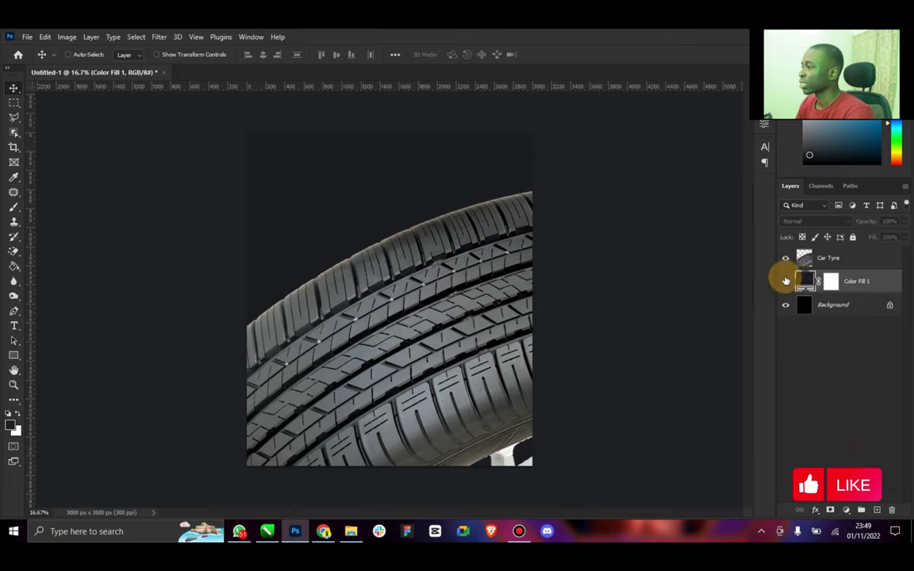
left_click(785, 281)
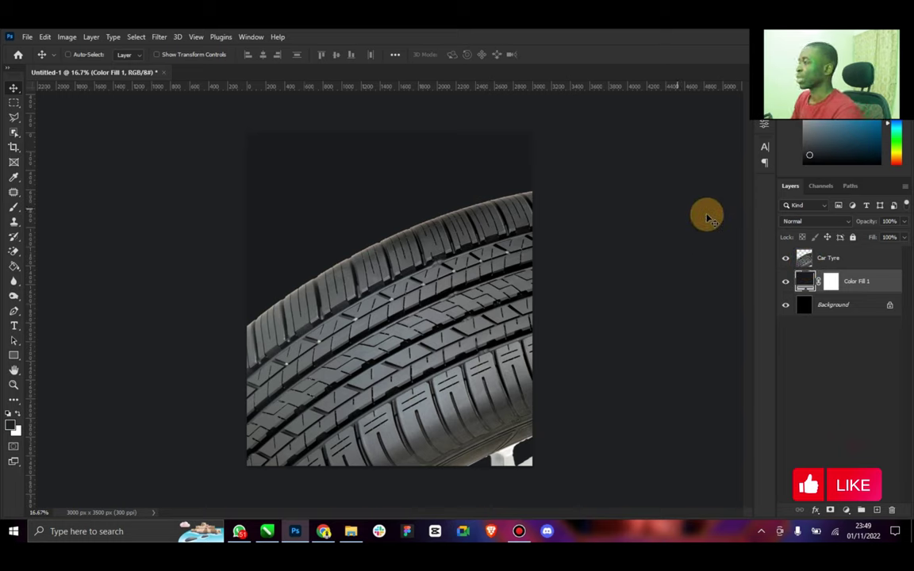
Step: Place the yellow car image pngwing.com (7) on the tyre tread, scaled to 41.55% and rotated to about -116.8°
left_click_drag(836, 252, 337, 349)
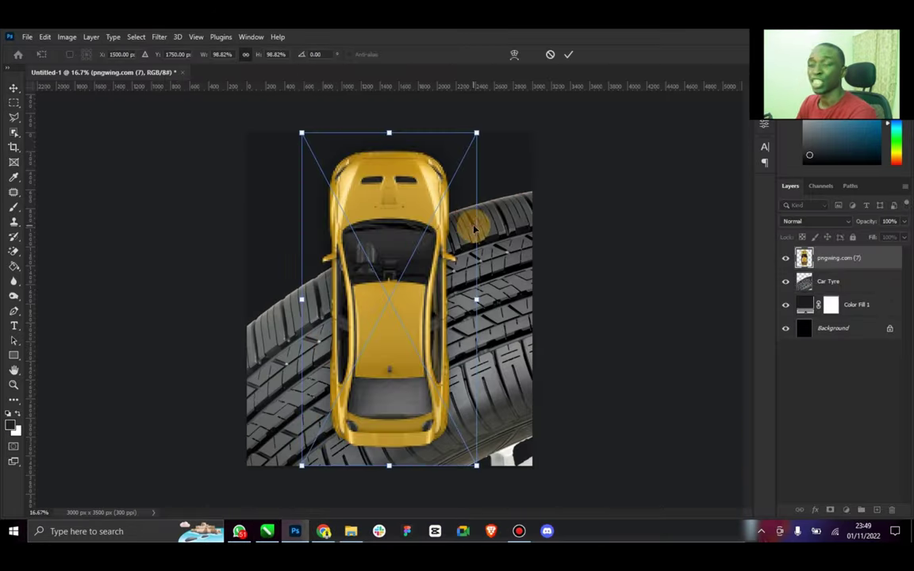
left_click_drag(496, 122, 406, 216)
left_click_drag(390, 280, 418, 282)
left_click_drag(514, 295, 540, 279)
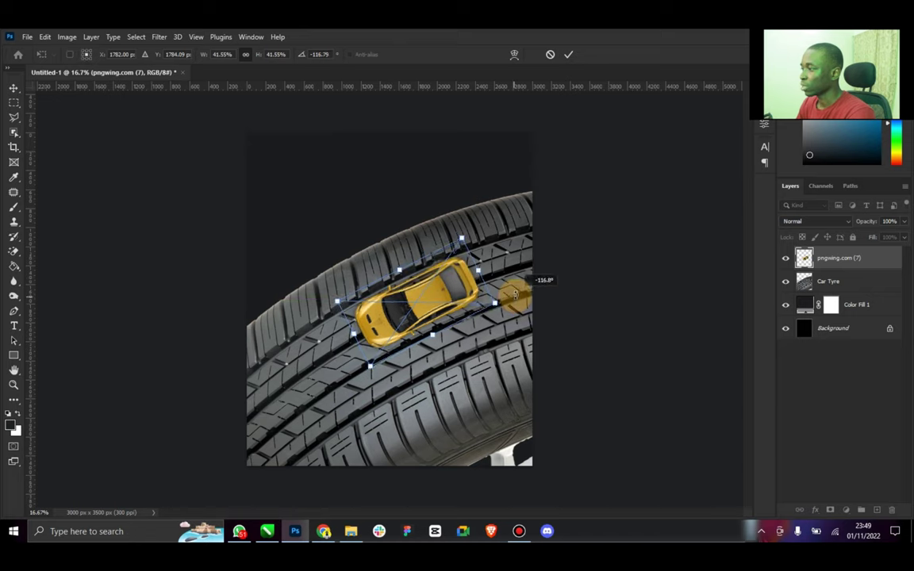
key("Return")
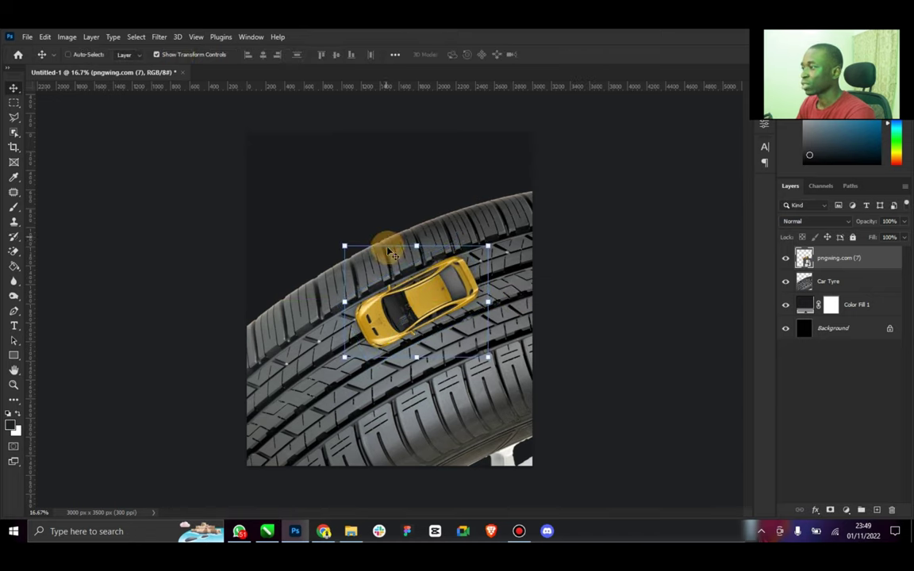
left_click_drag(408, 259, 429, 274)
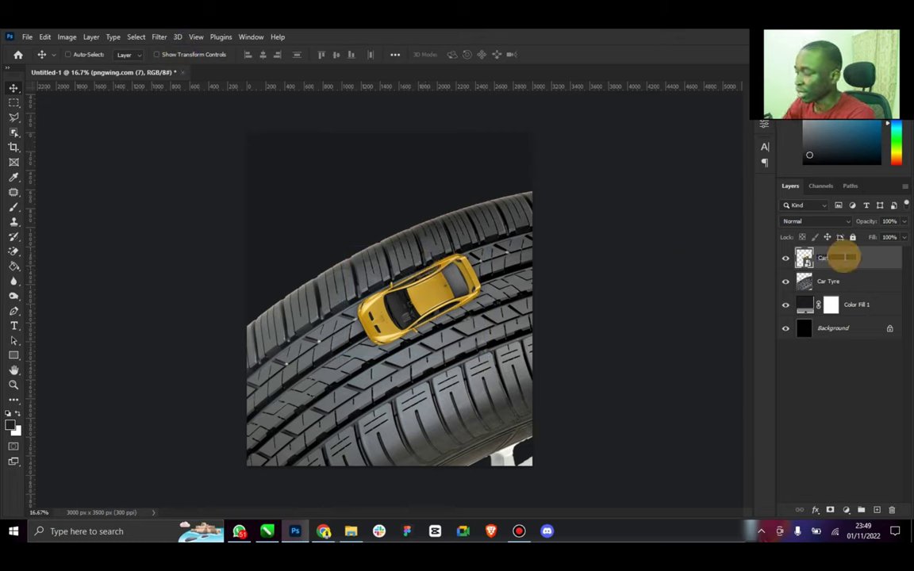
Step: Name the car layer Car and align the car with the tread, at about X 1865 px, Y 1779 px and -114.7°
key("Return")
left_click(13, 385)
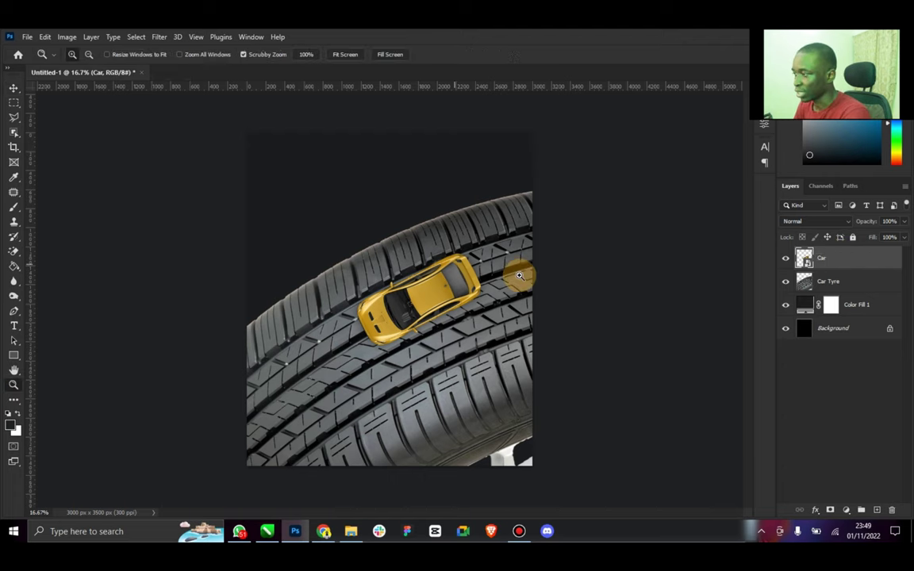
left_click(410, 270)
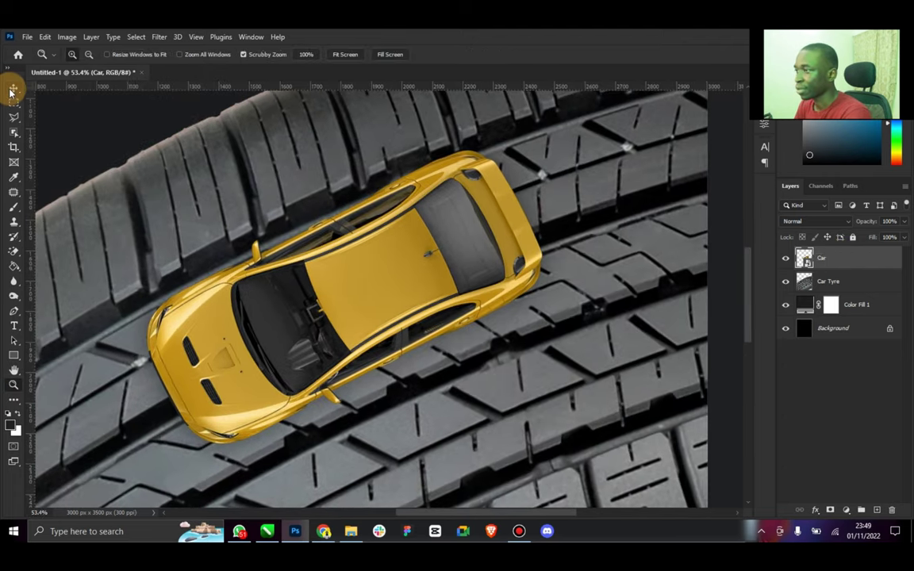
left_click(12, 88)
left_click(181, 54)
left_click_drag(362, 183, 381, 201)
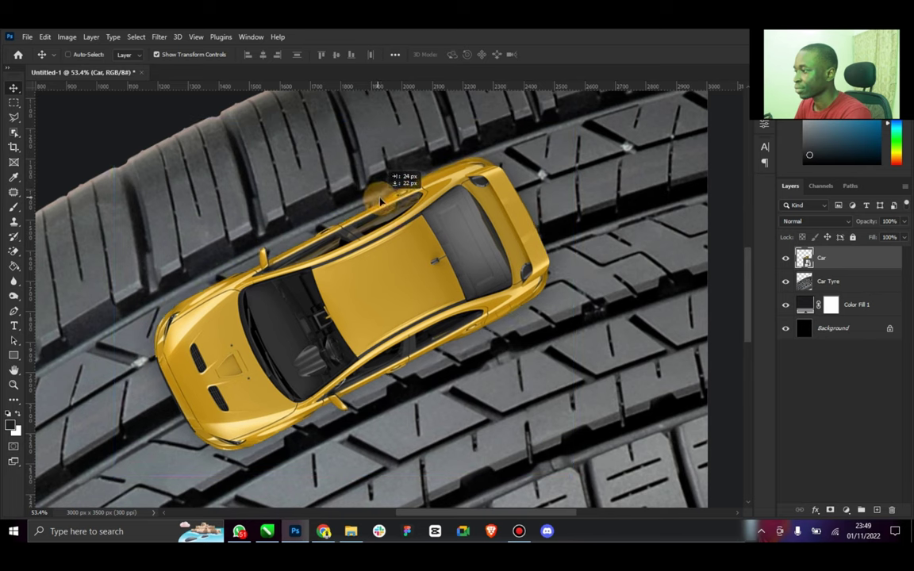
left_click_drag(587, 115, 598, 129)
left_click_drag(492, 215, 503, 222)
left_click_drag(575, 189, 570, 185)
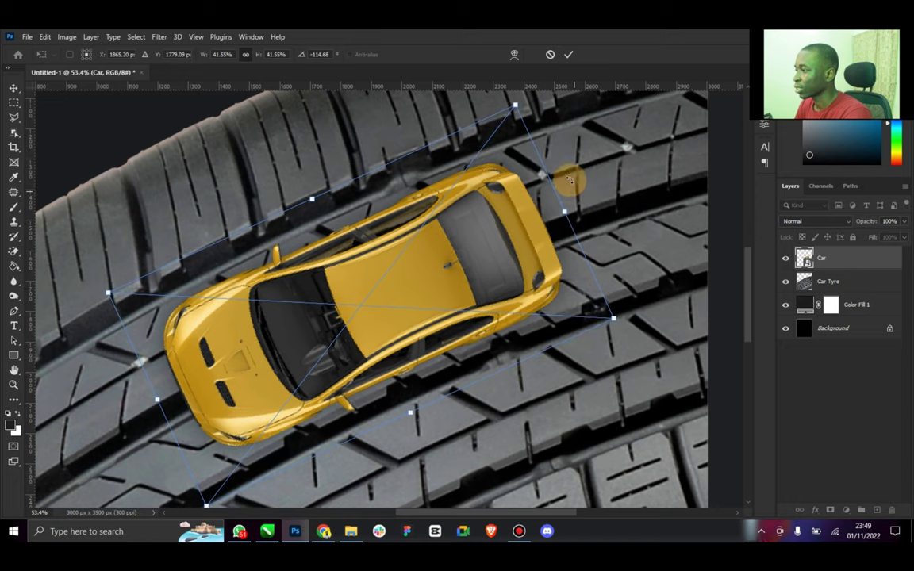
left_click(570, 58)
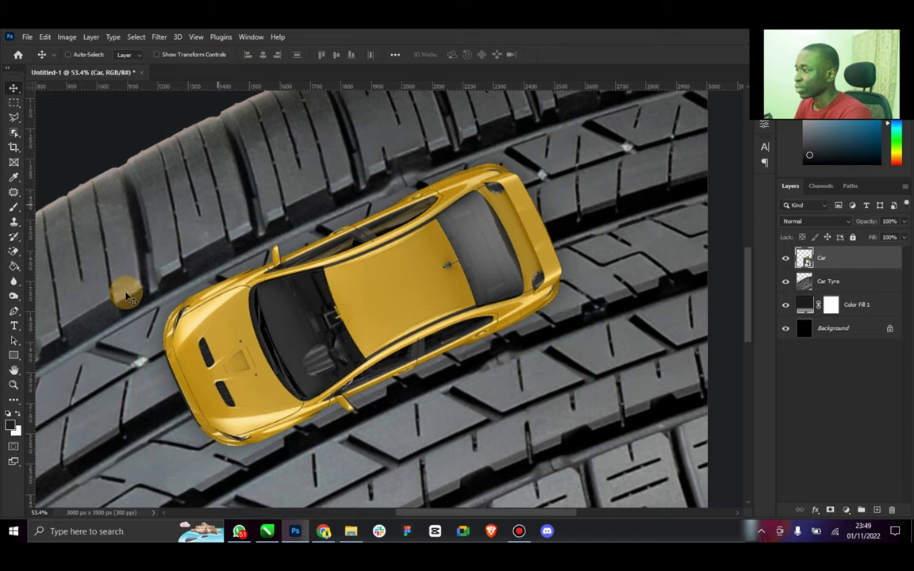
Step: Move the car down along the tread to about X 1587 px, Y 1904 px and rotate it to about -117.4°
double_click(12, 369)
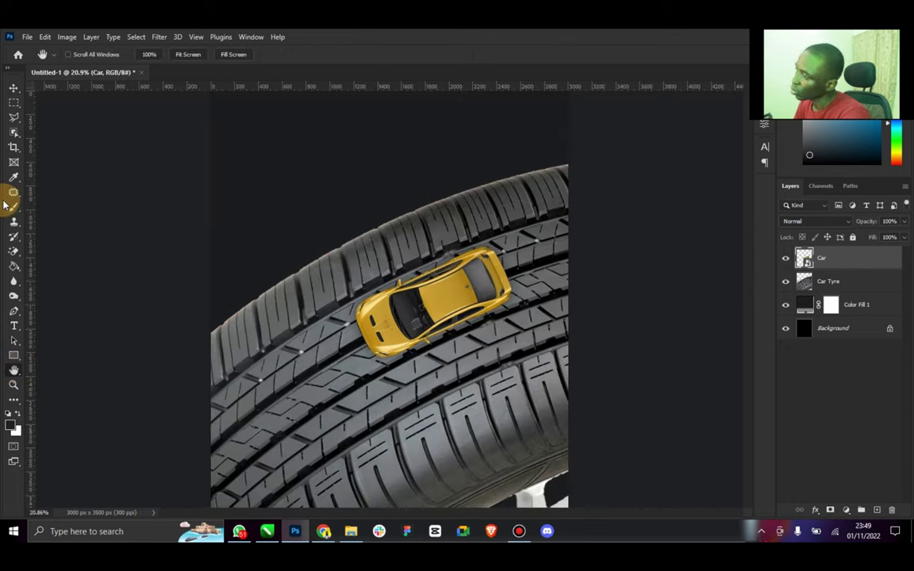
left_click(14, 87)
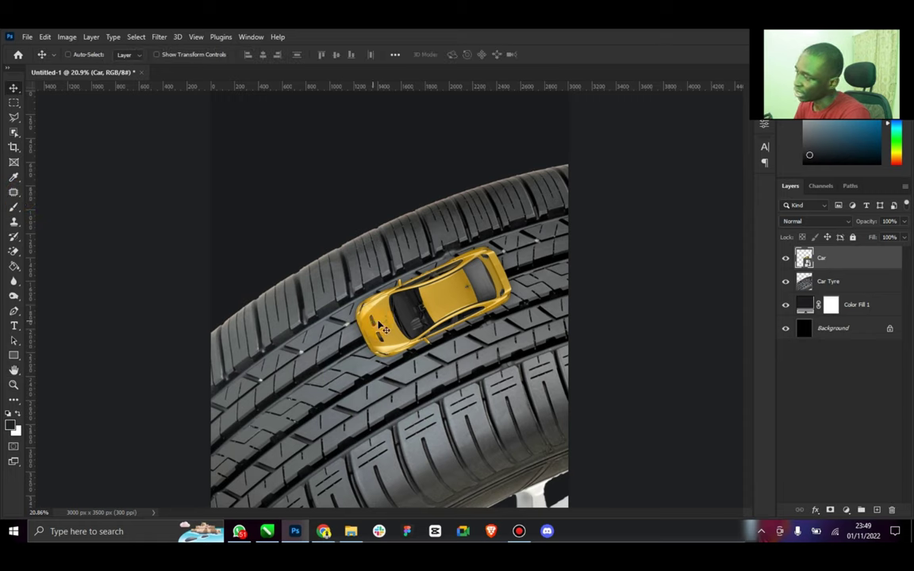
left_click_drag(381, 325, 341, 341)
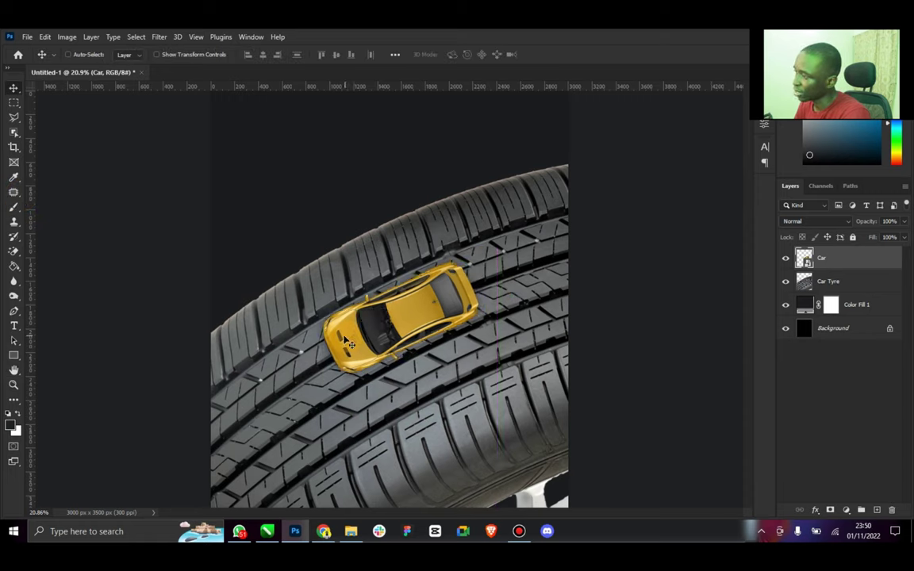
left_click(176, 57)
left_click_drag(501, 244, 500, 239)
left_click(564, 56)
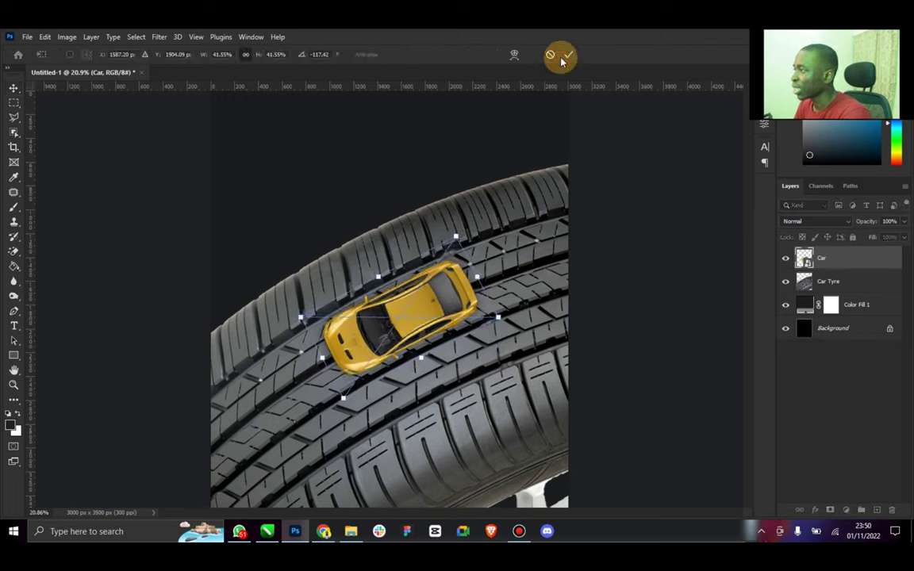
left_click(156, 55)
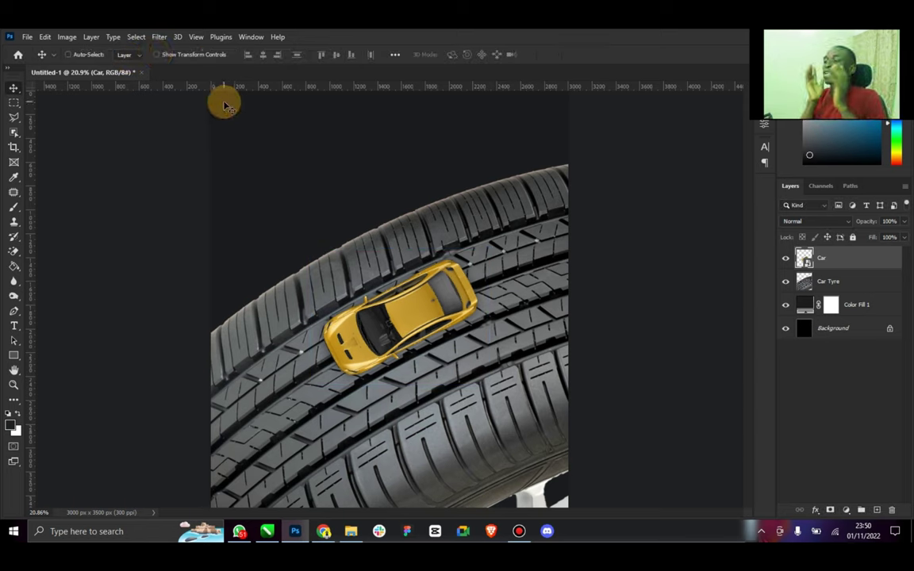
Step: Select the Car and Car Tyre layers and move them together toward the canvas's lower-right part
left_click(825, 280)
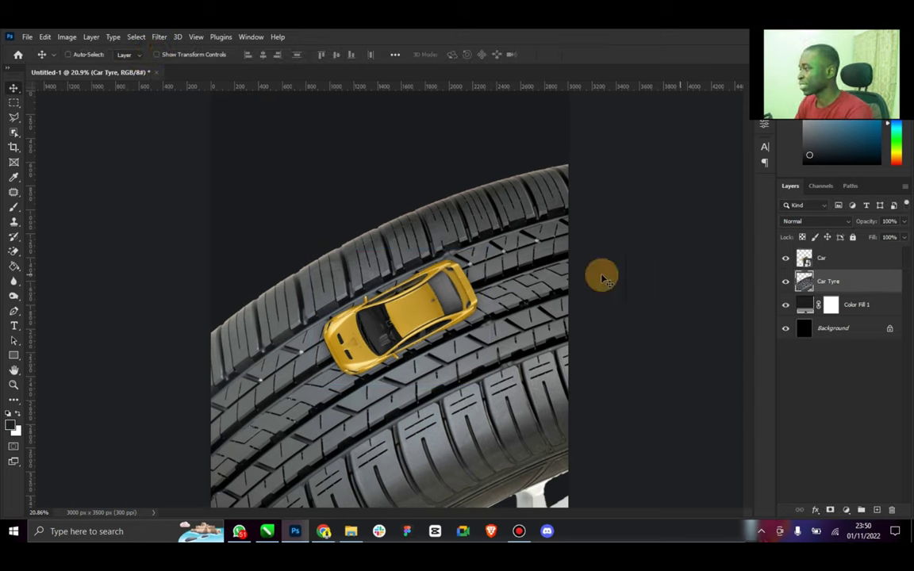
left_click(817, 259, "shift")
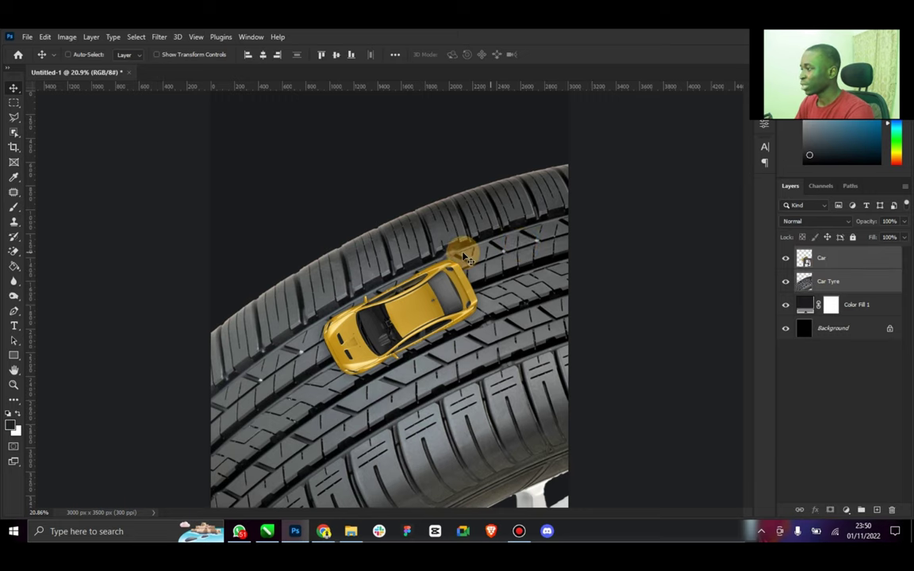
left_click_drag(440, 242, 496, 254)
Step: Scale the Car and Car Tyre layers together to about 118.87%, extending the tyre higher up the canvas
left_click(14, 384)
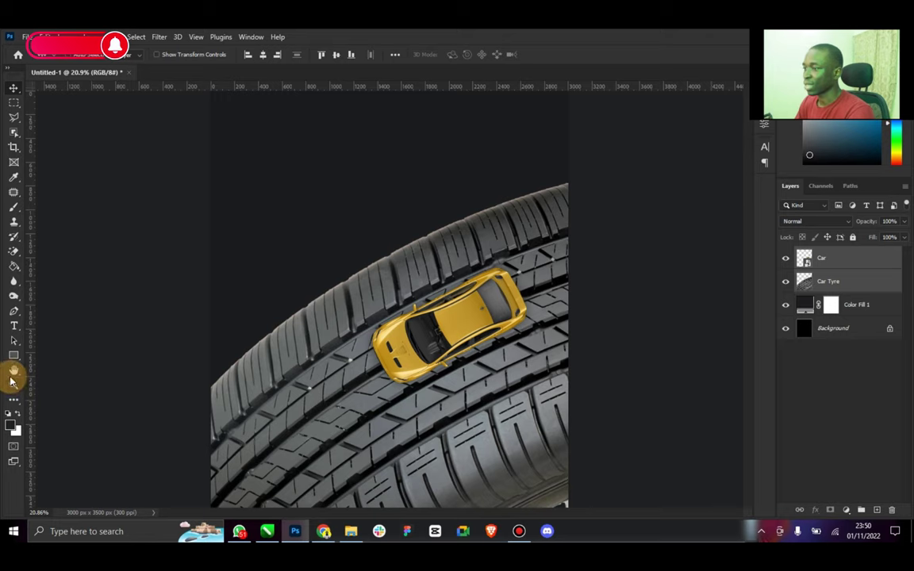
left_click(397, 300, "alt")
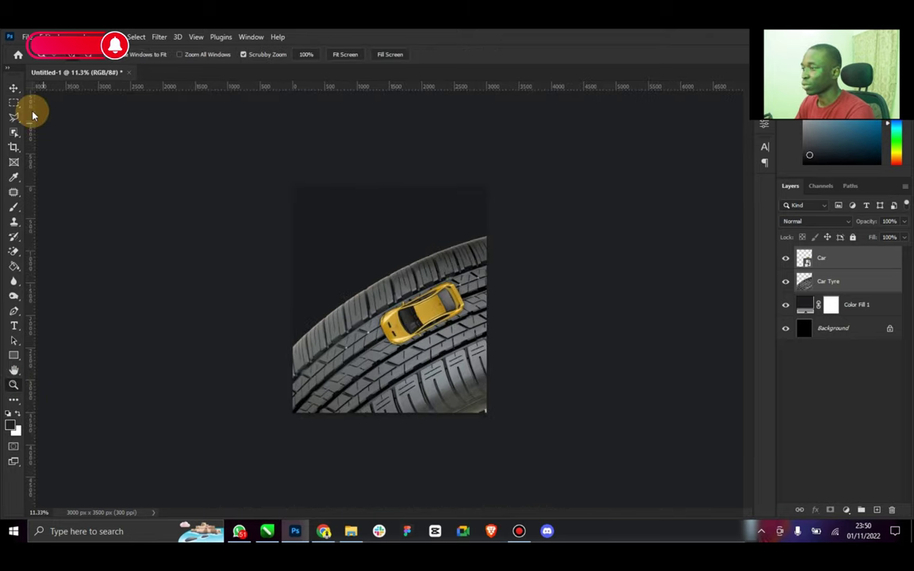
left_click(13, 87)
left_click(208, 57)
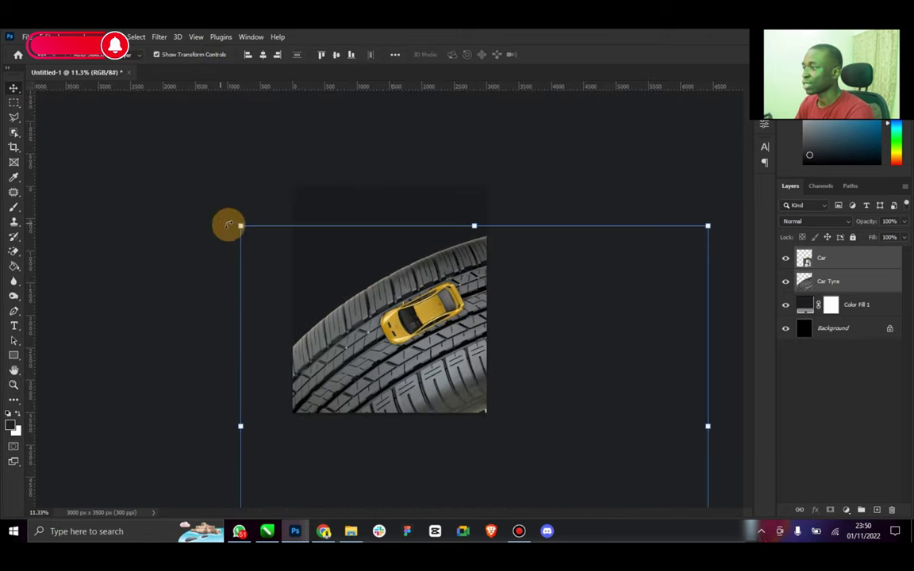
left_click_drag(239, 226, 198, 184)
left_click_drag(366, 242, 368, 247)
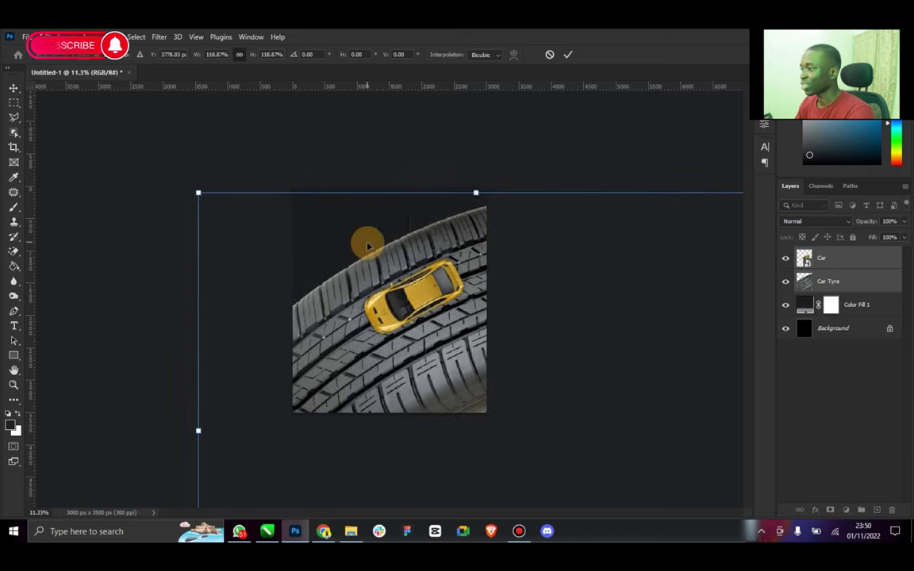
left_click(570, 54)
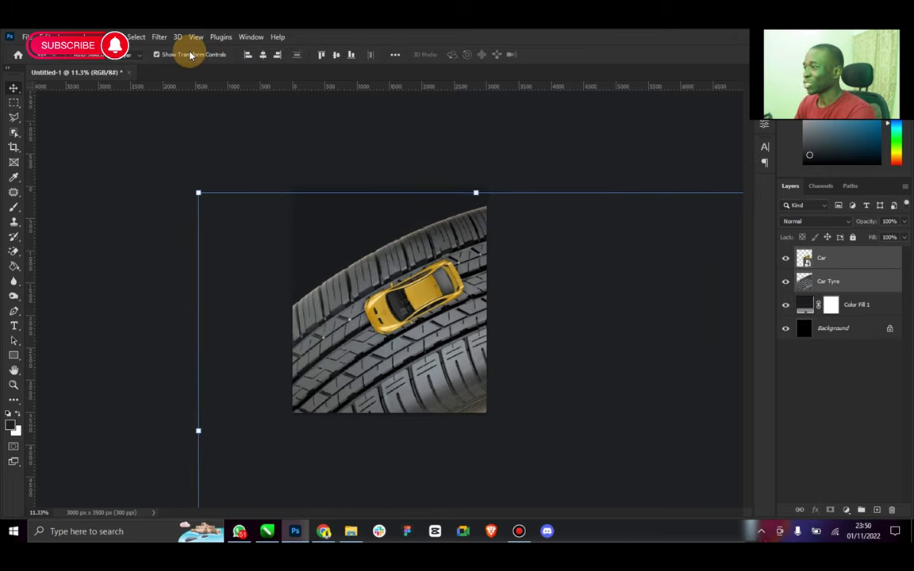
double_click(13, 370)
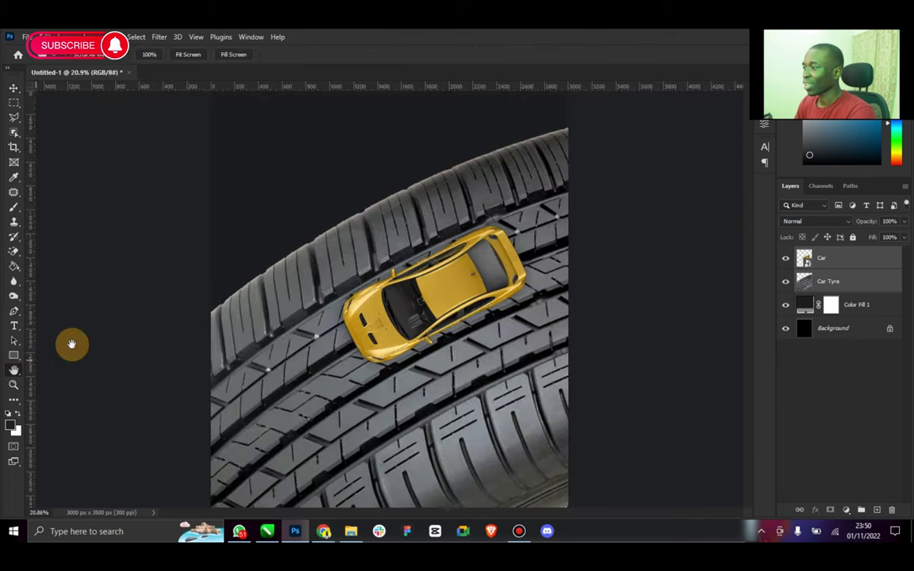
left_click(12, 88)
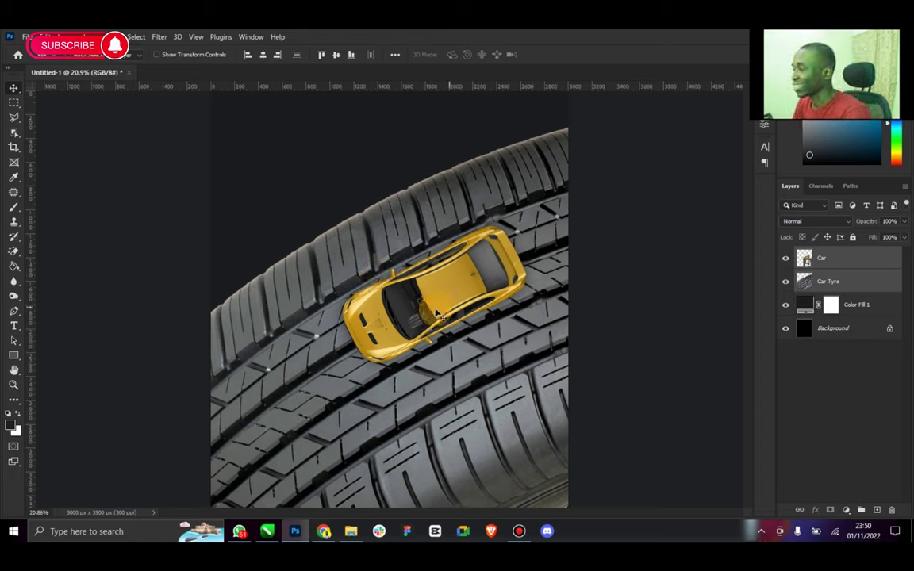
Step: Scale the Car layer alone to about 41.13% at -116.4° and position it on the tread near Y 1769 px
left_click(829, 262)
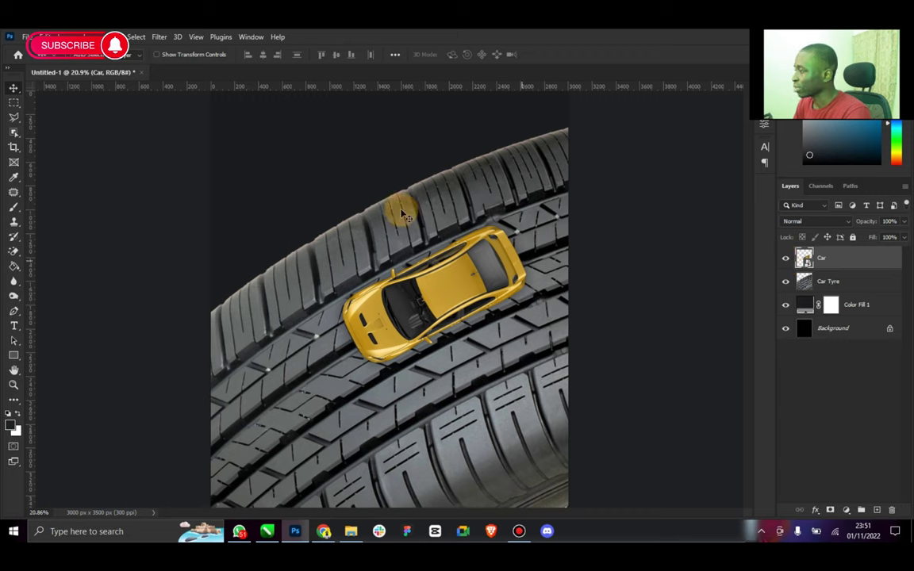
left_click(175, 54)
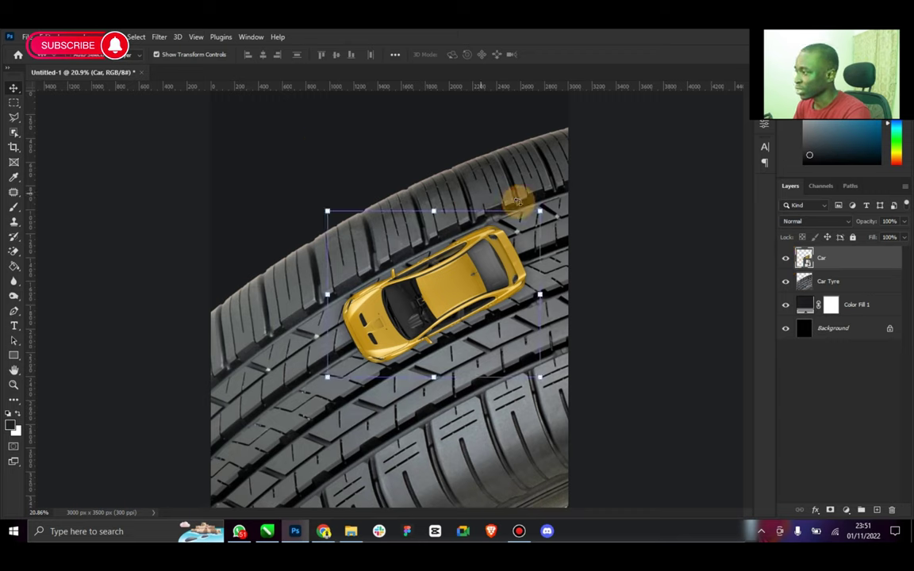
left_click_drag(539, 212, 491, 214)
left_click_drag(459, 268, 448, 274)
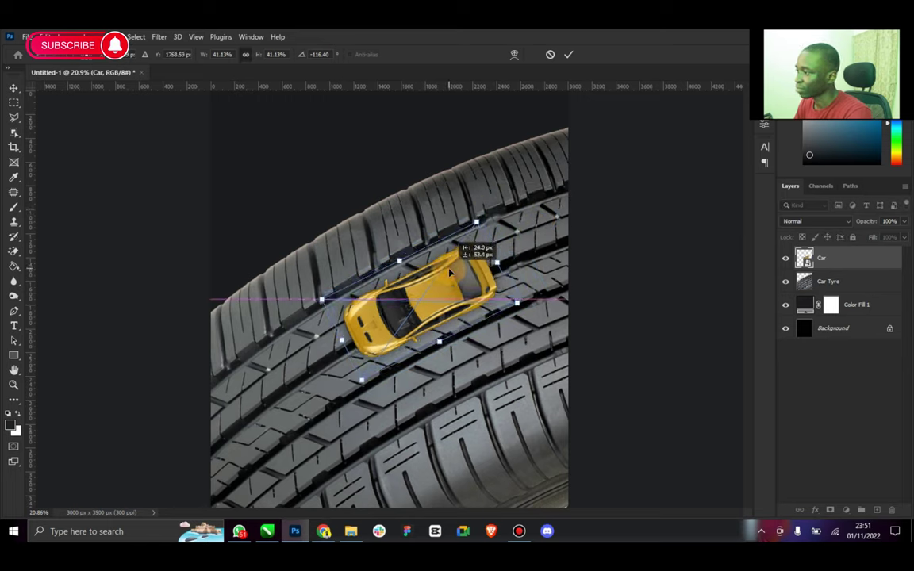
left_click(573, 55)
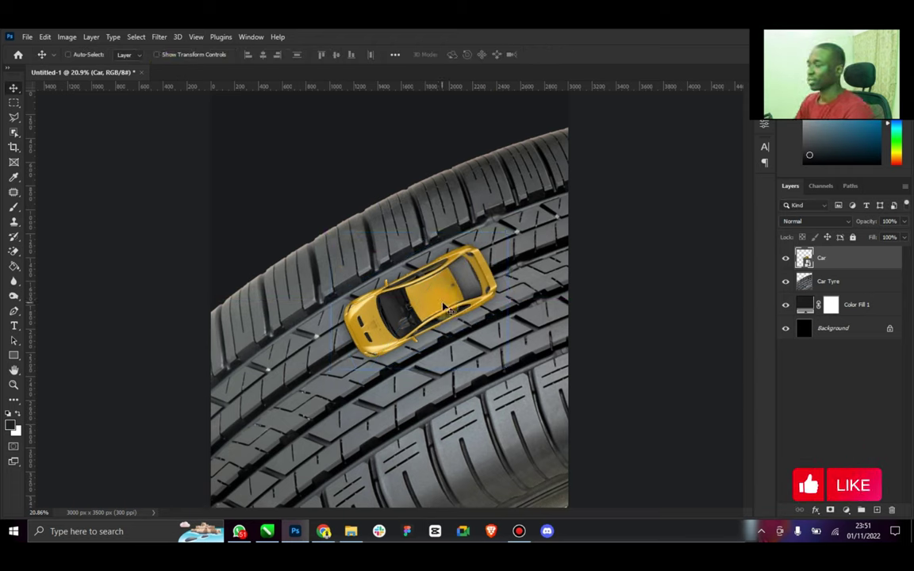
Step: Duplicate the Car layer, place the copy behind the original at the canvas's right edge and name it Car 2
key("ctrl+j")
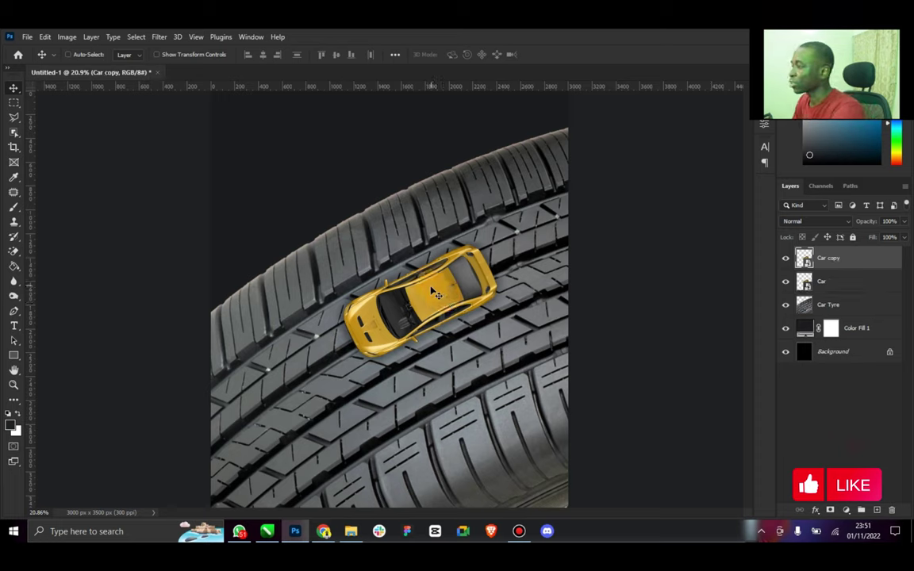
mouse_move(524, 316)
left_mouse_down()
mouse_move(567, 311)
mouse_move(518, 330)
mouse_move(511, 317)
left_mouse_up()
left_click_drag(845, 258, 829, 258)
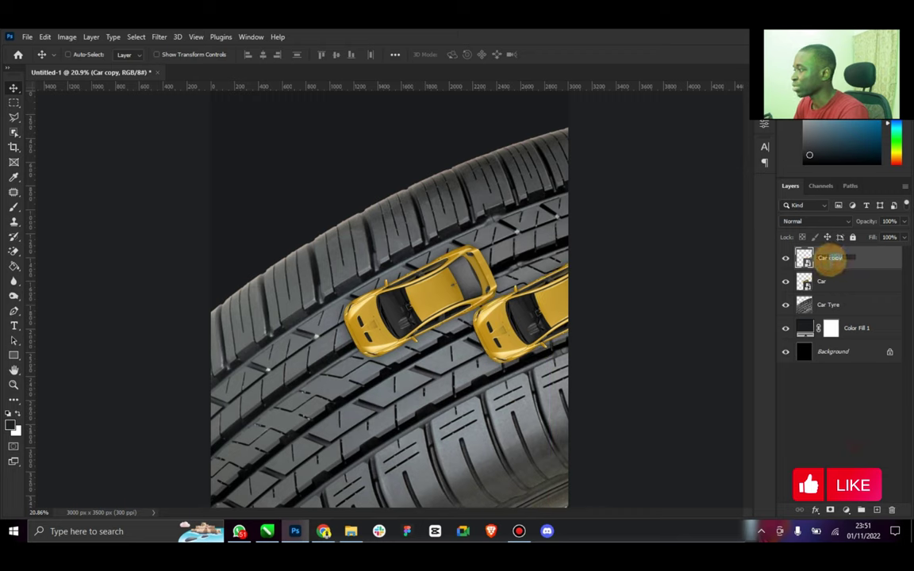
type("2")
Step: Move the original Car down the tread to about X 1410 px, Y 1923 px, rotated to -121.53° and scaled to 36.72%
left_click(853, 283)
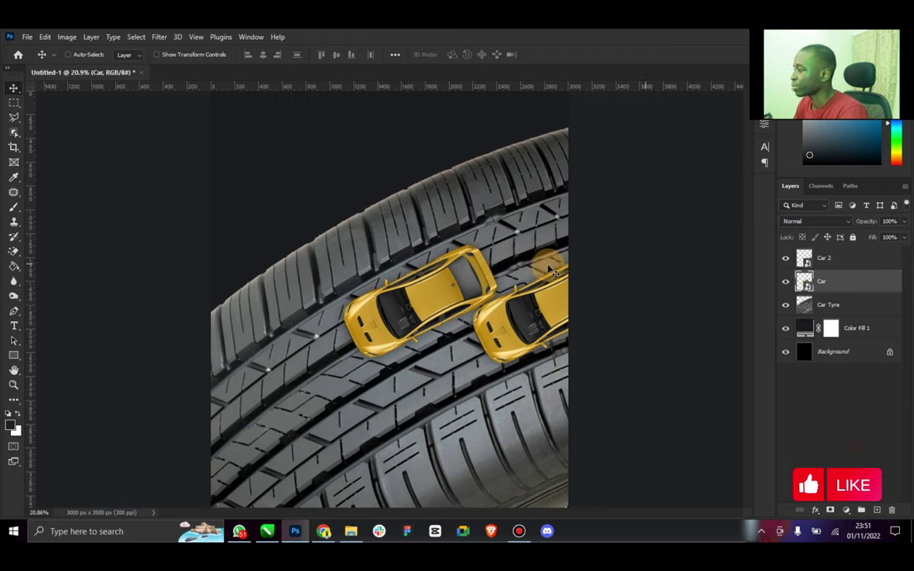
left_click_drag(411, 303, 378, 322)
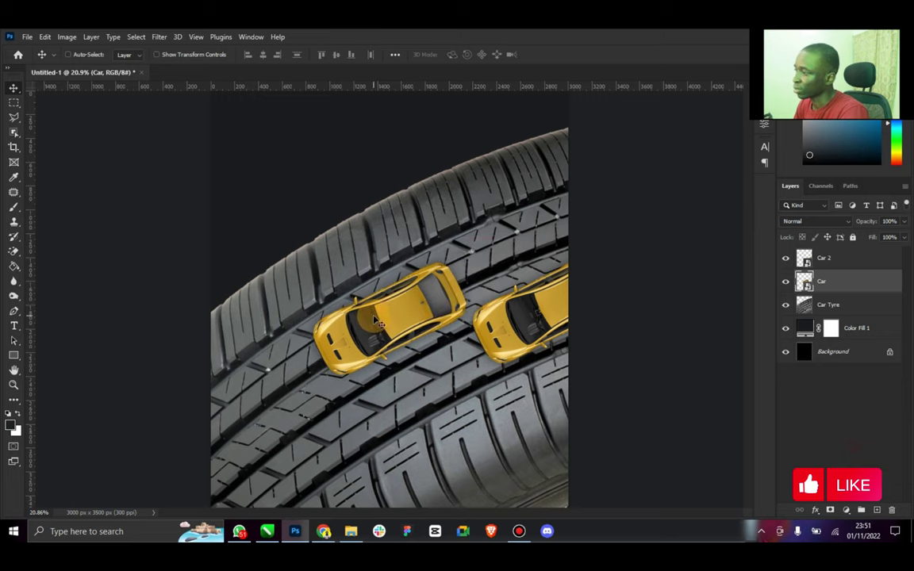
left_click(212, 55)
left_click_drag(488, 246, 492, 232)
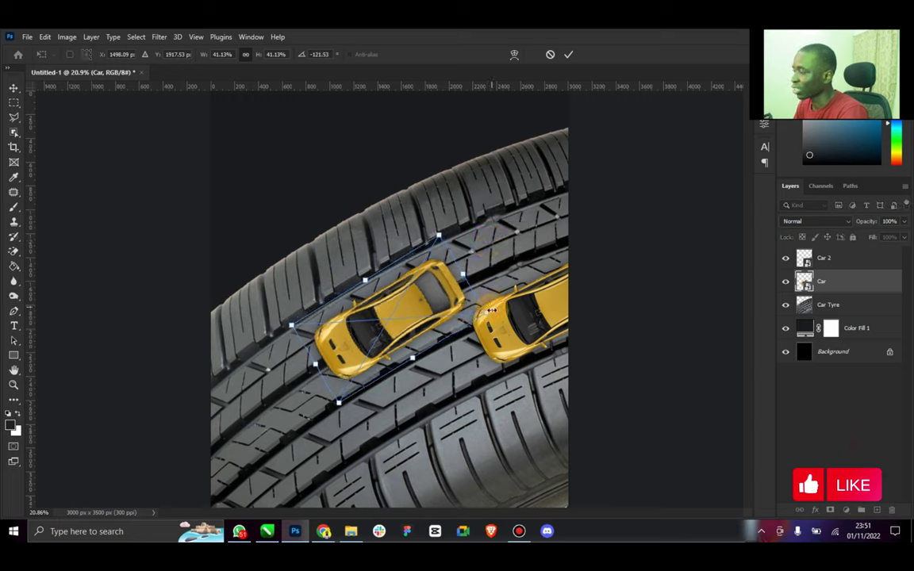
left_click_drag(486, 314, 466, 315)
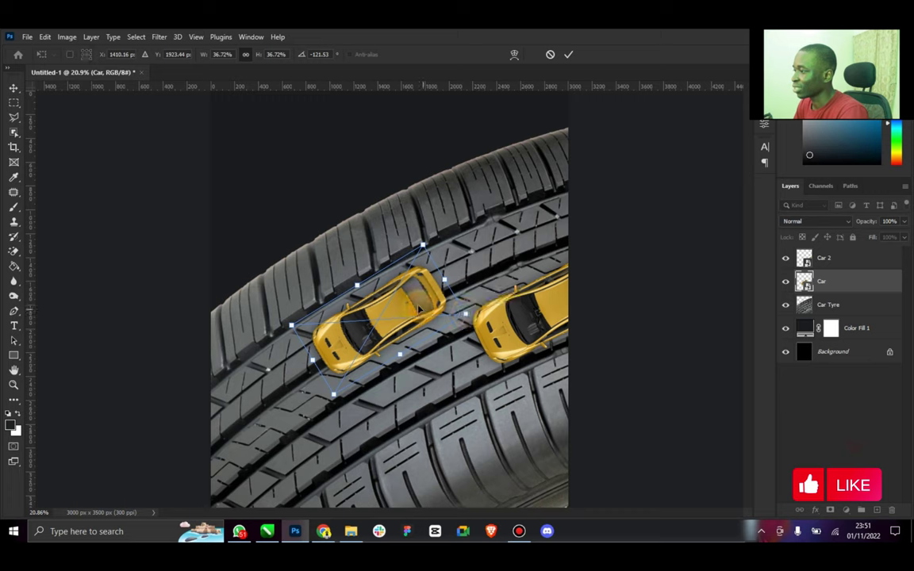
left_click(568, 54)
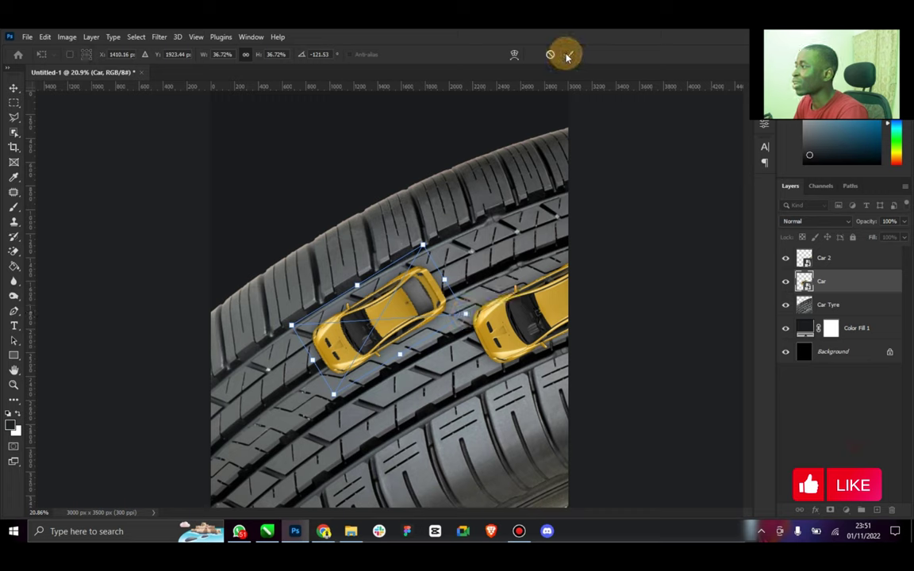
Step: Delete the Car 2 layer and duplicate the resized Car layer in its place
left_click(829, 259)
key("Delete")
left_click_drag(597, 337, 693, 351)
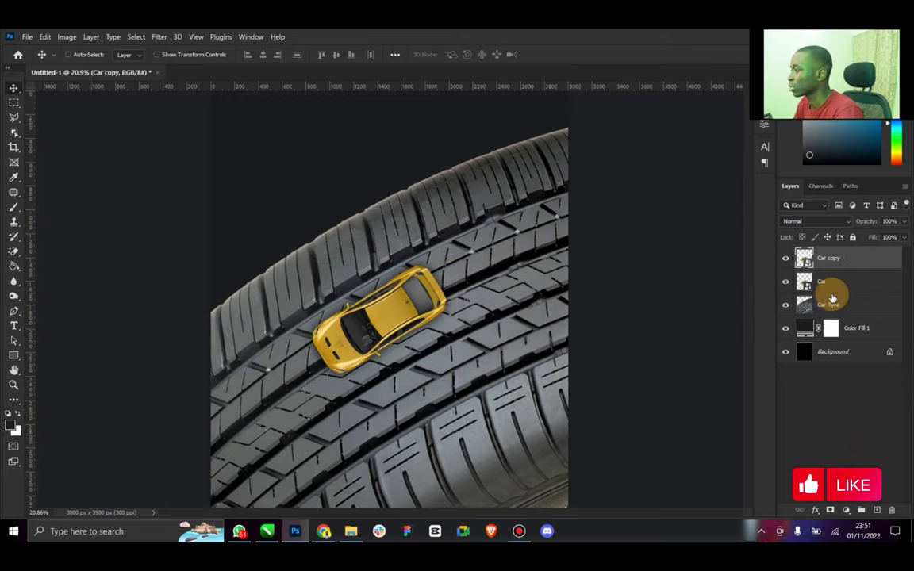
Step: Rasterize the Car layer and its copy
right_click(837, 305)
right_click(839, 282)
left_click(725, 260)
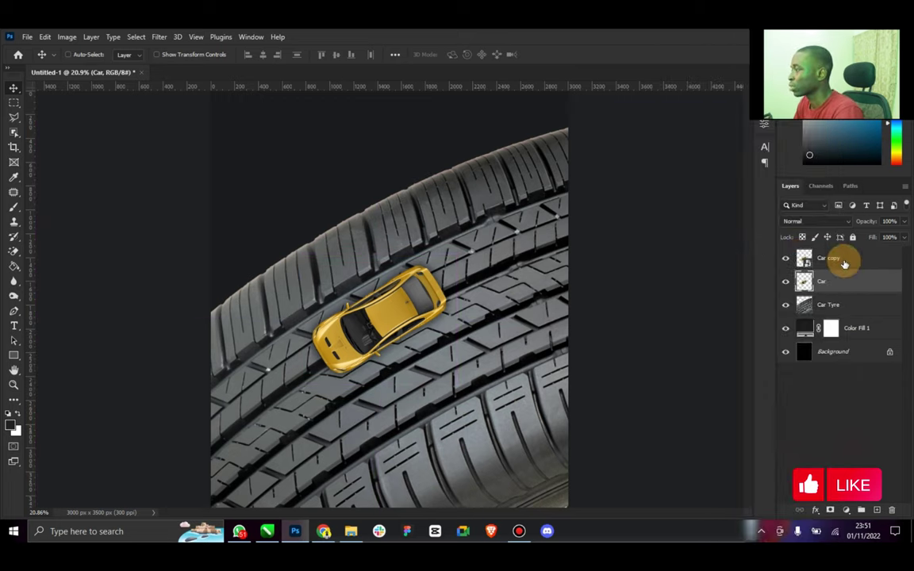
right_click(843, 260)
left_click(720, 257)
Step: Place the car copy behind the original at about X 2775 px, Y 1750 px, rotated about 5.5°, and name its layer Car 2
left_click_drag(390, 279, 512, 279)
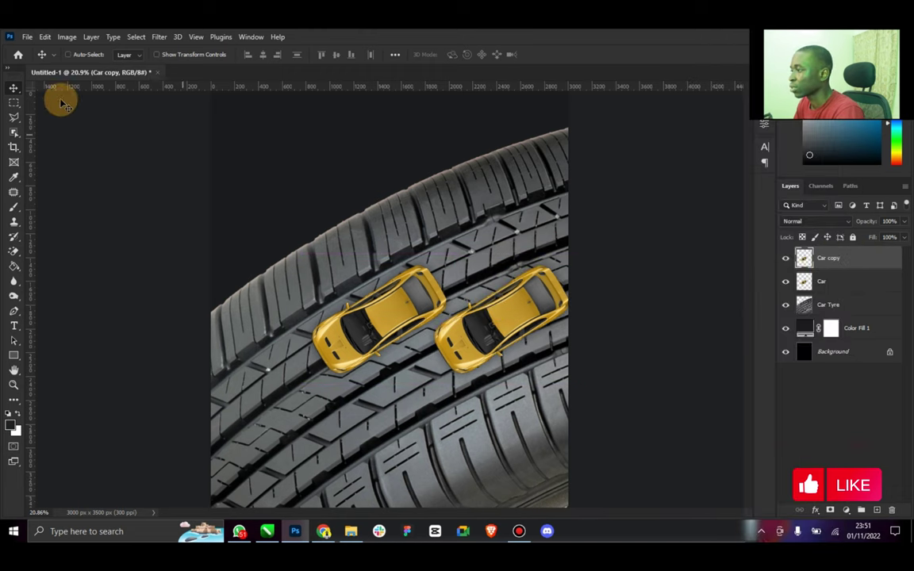
left_click(175, 56)
left_click_drag(587, 247, 595, 256)
left_click_drag(530, 295, 566, 278)
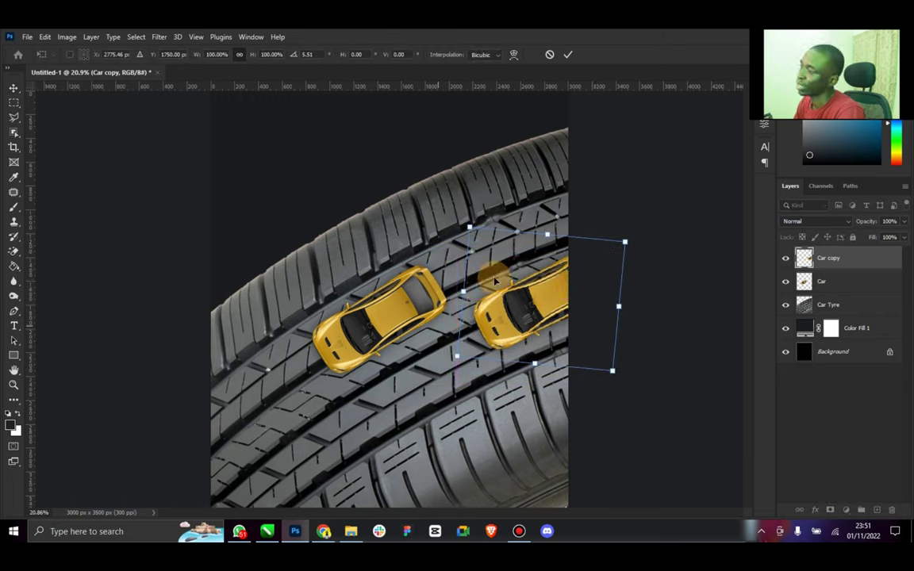
left_click(568, 57)
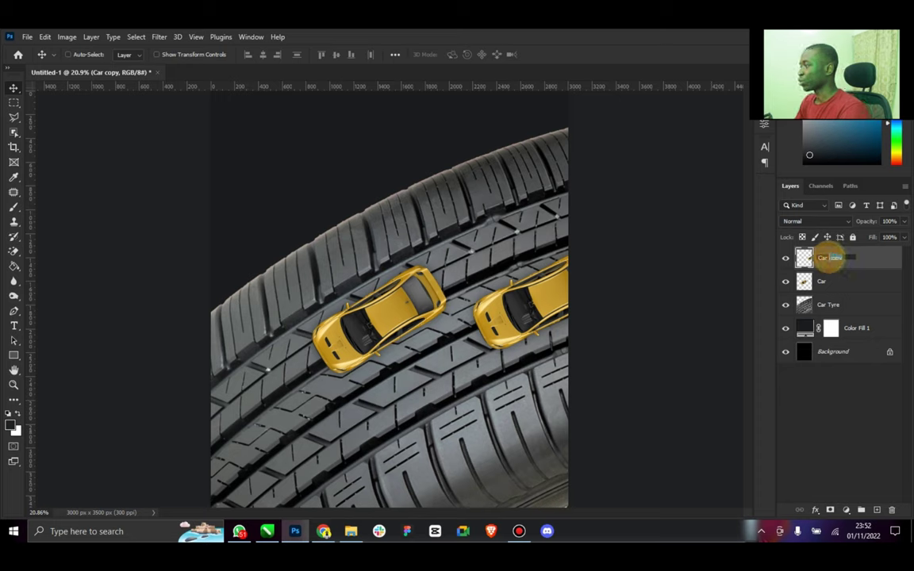
type("2")
key("Return")
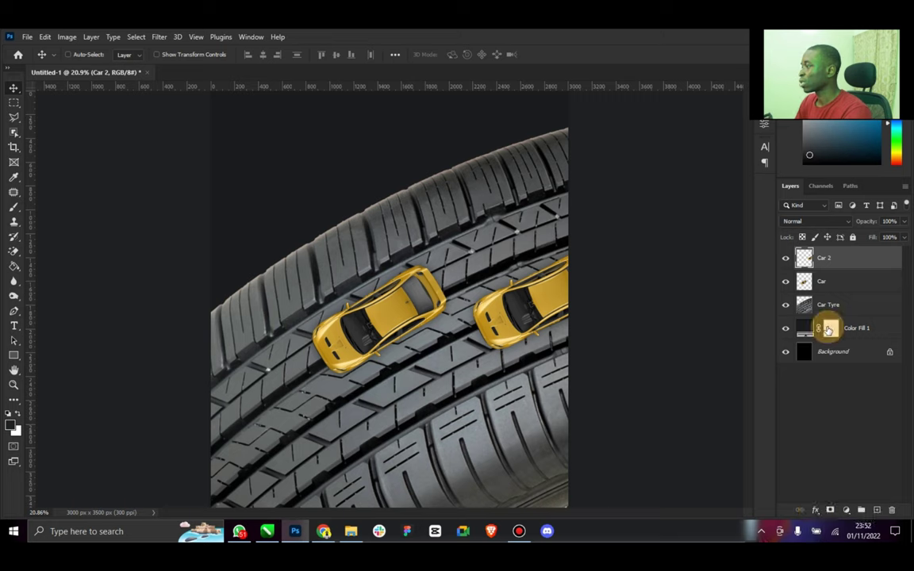
Step: Recolour the second car red with a Hue/Saturation adjustment clipped to Car 2, using Hue -35 and Saturation -2
left_click(845, 512)
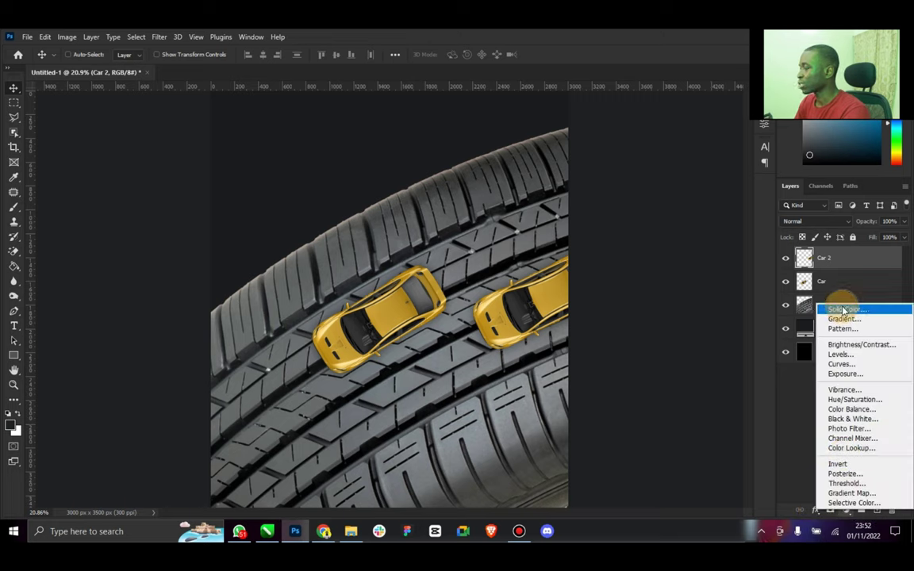
left_click(841, 399)
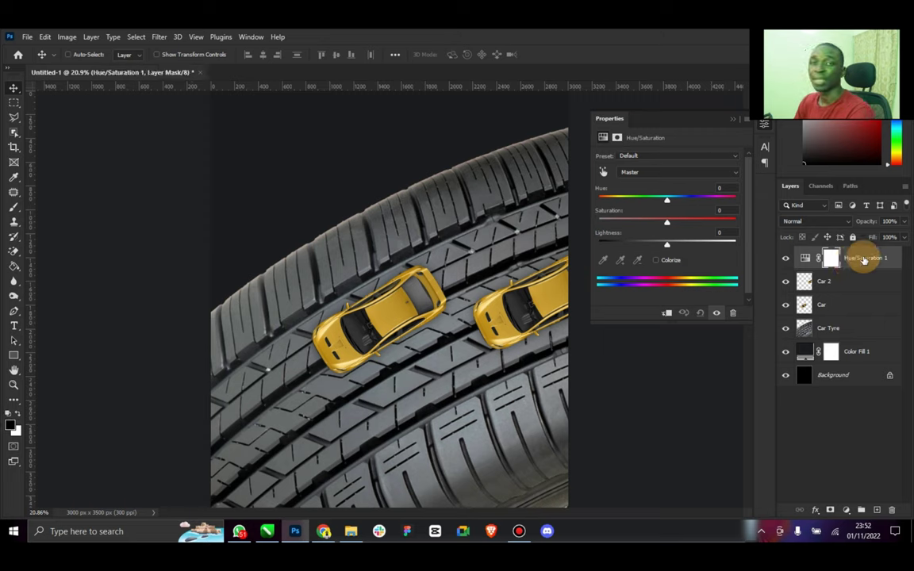
right_click(863, 260)
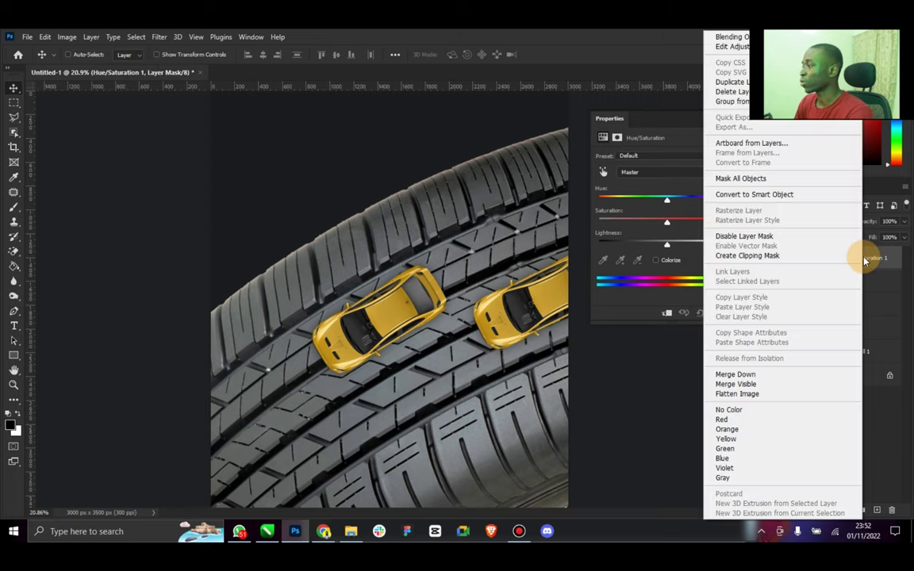
left_click(769, 256)
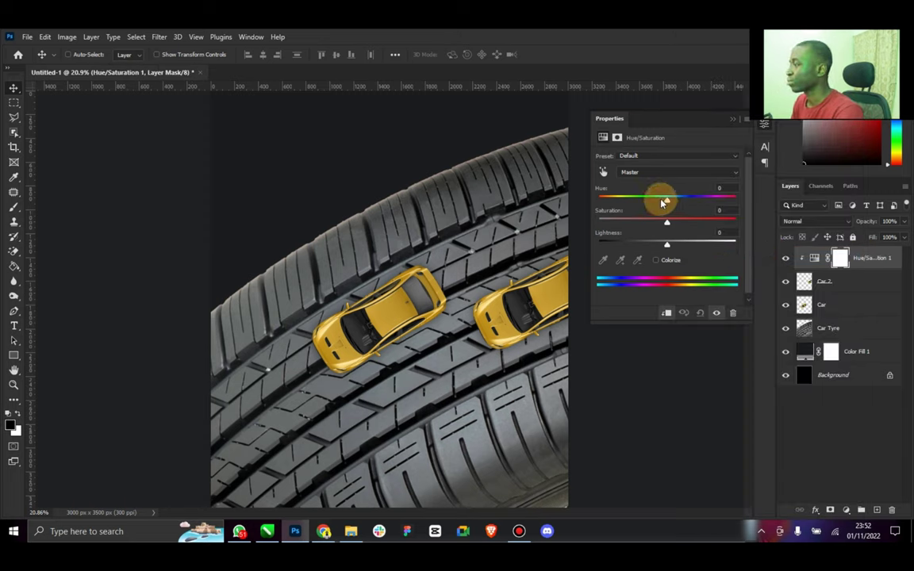
left_click_drag(669, 198, 666, 226)
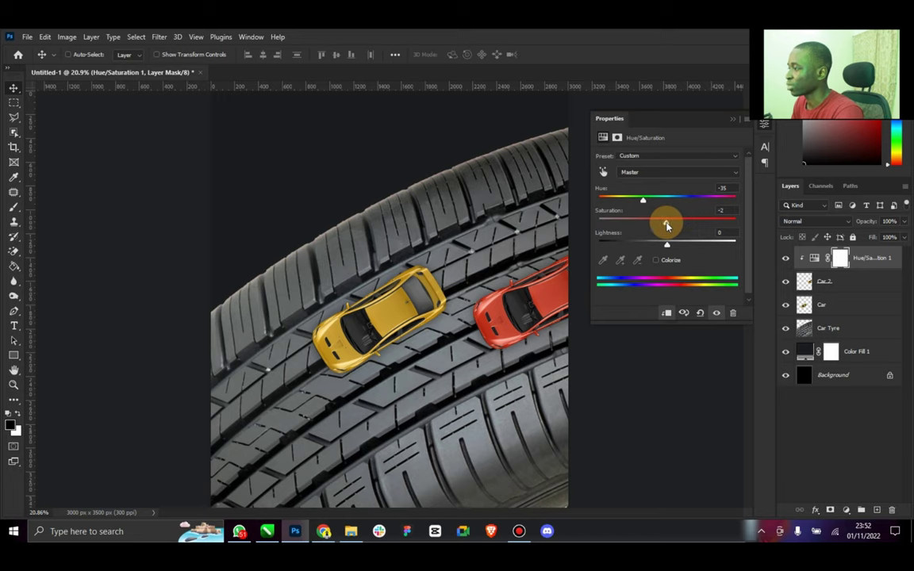
left_click(731, 125)
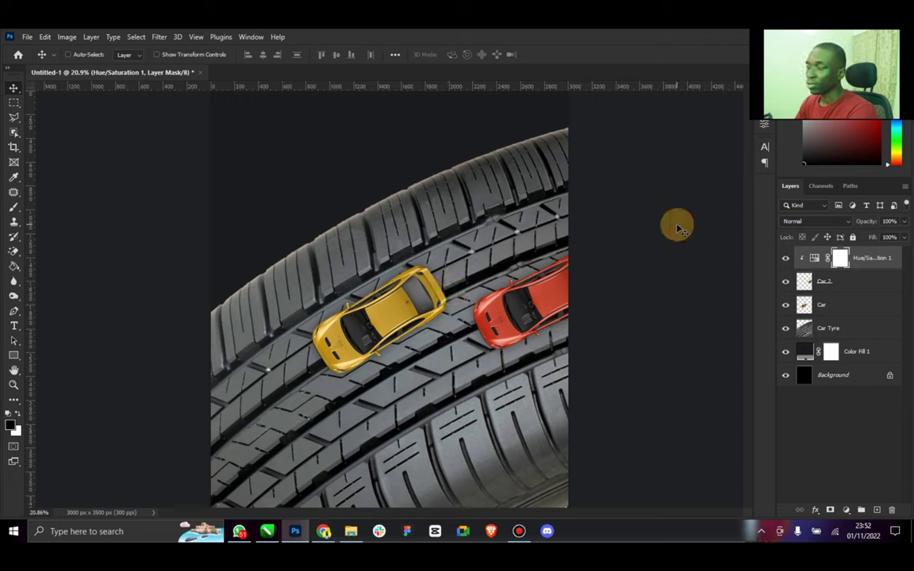
Step: Add a Brightness/Contrast adjustment clipped to the Car Tyre layer, with Brightness about -15 and Contrast 42
left_click(833, 330)
left_click(847, 510)
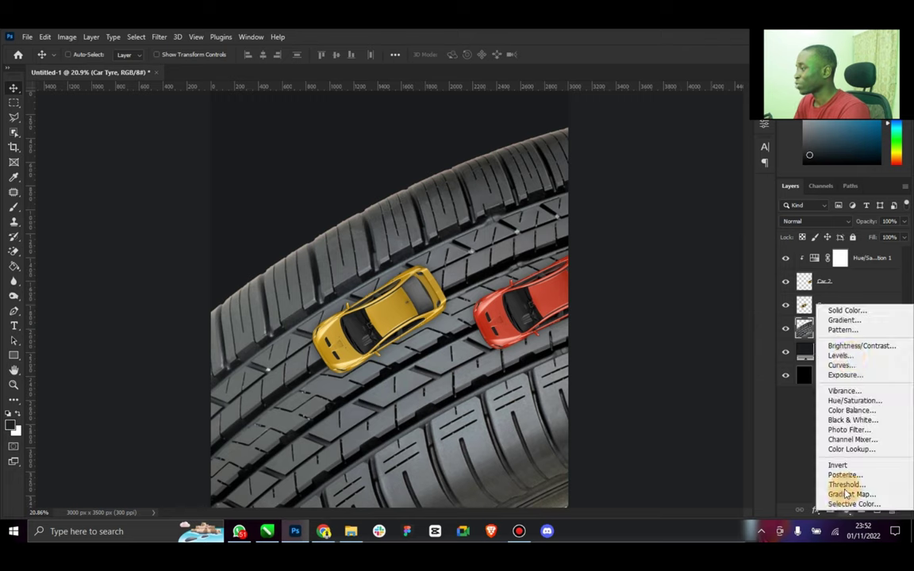
left_click(871, 348)
right_click(853, 327)
left_click(750, 254)
left_click_drag(668, 213, 709, 214)
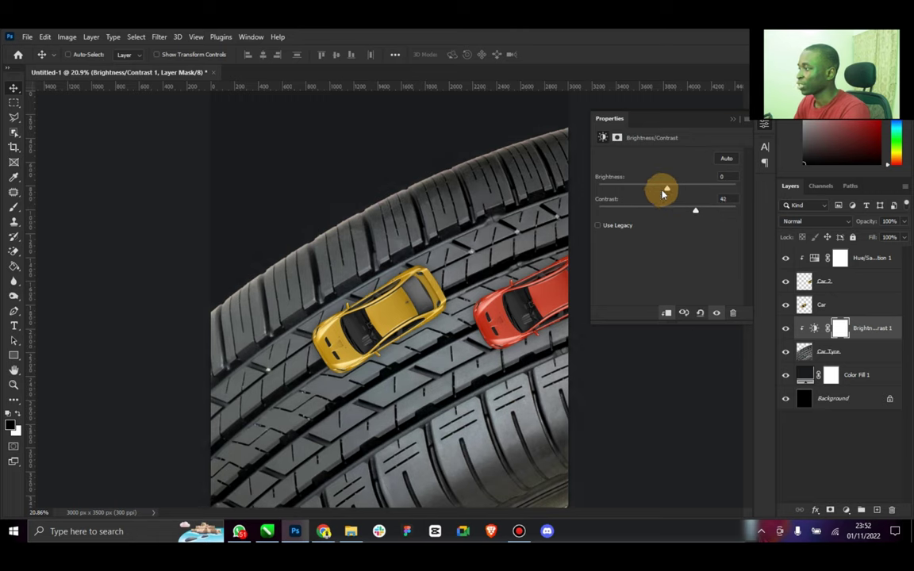
left_click_drag(663, 191, 657, 193)
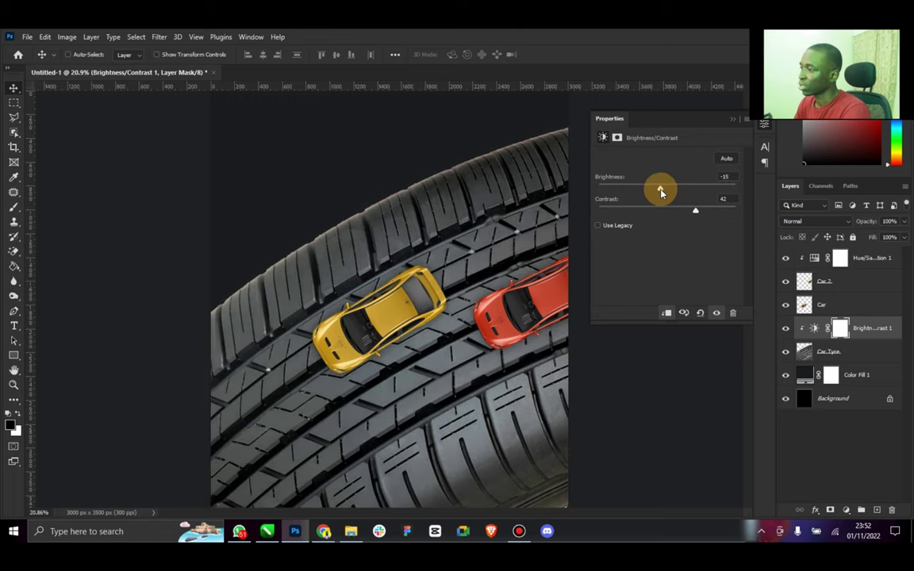
left_click(732, 120)
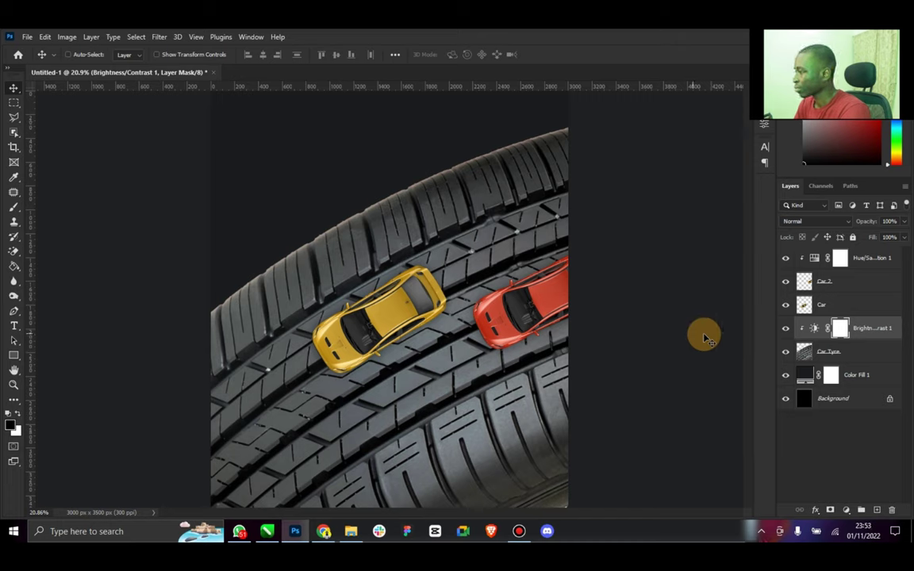
Step: Soften the lower stretch of the Car Tyre layer's outer edge with the Blur tool at 98% strength, using a brush about 200 px wide
left_click(861, 355)
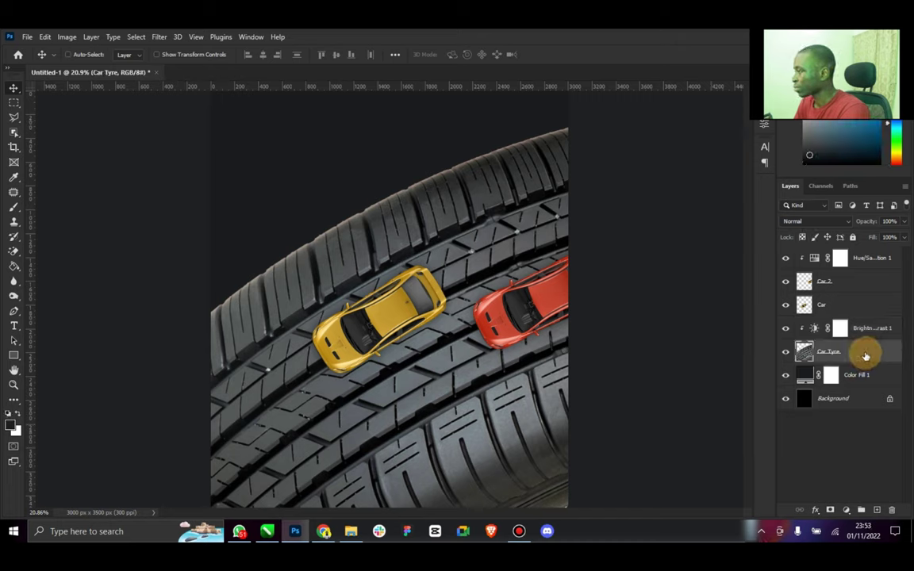
left_click(12, 386)
left_click_drag(290, 239, 299, 183)
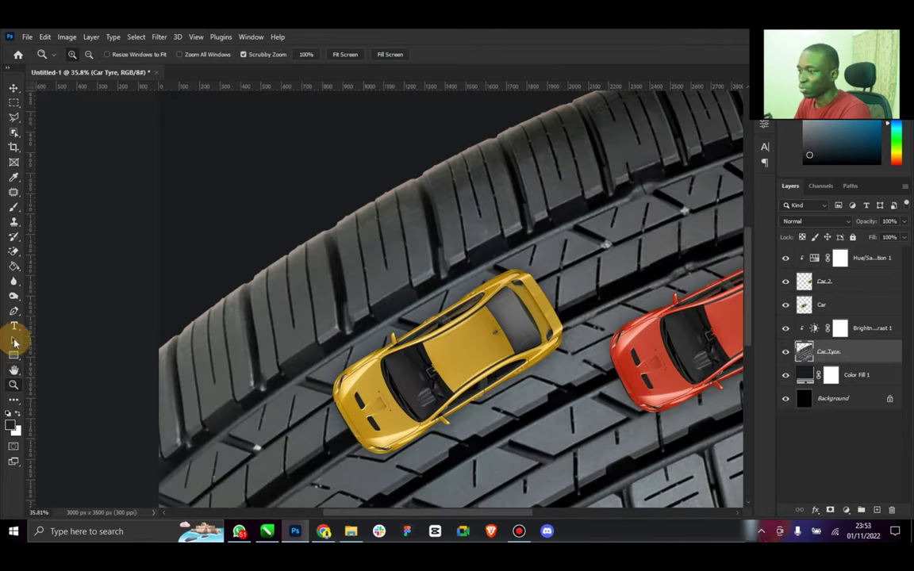
left_click(14, 298)
left_click(14, 281)
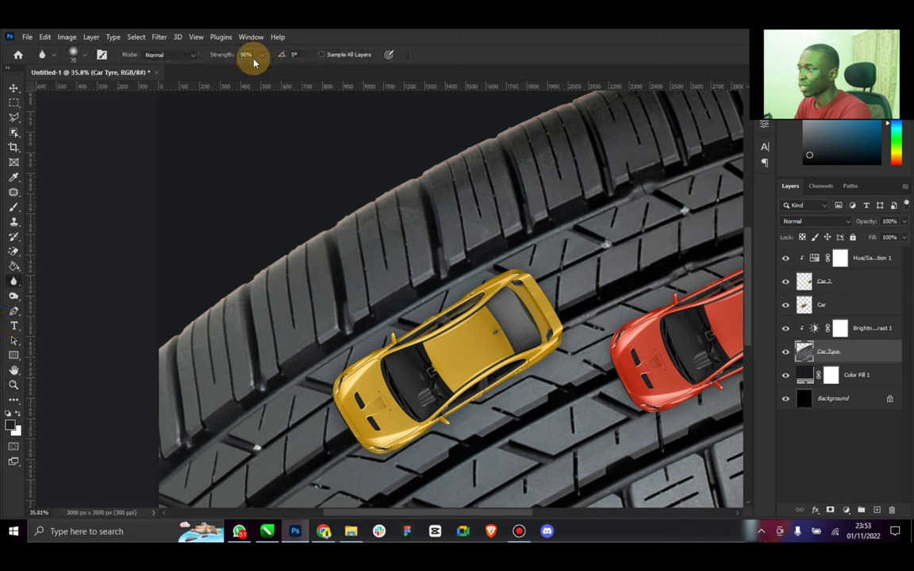
key("bracketright")
key("bracketright")
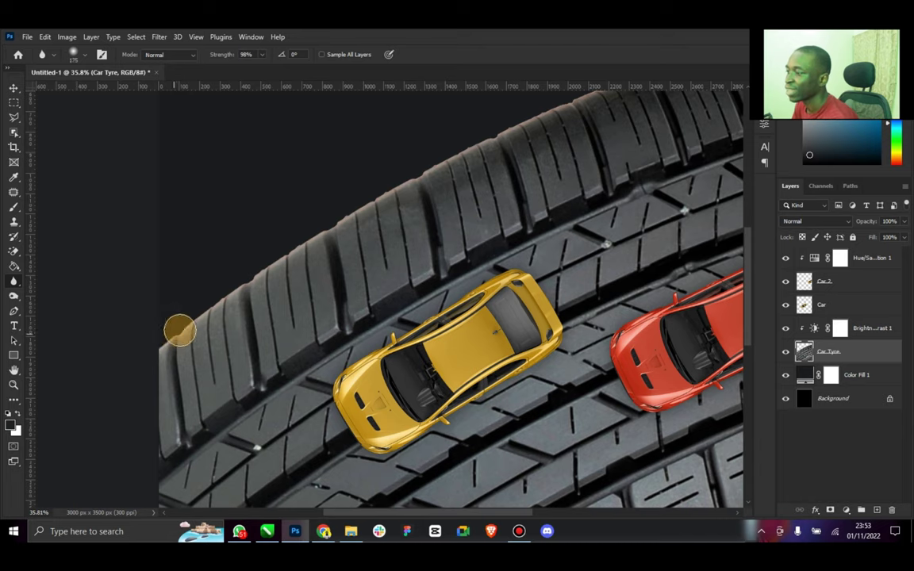
key("bracketright")
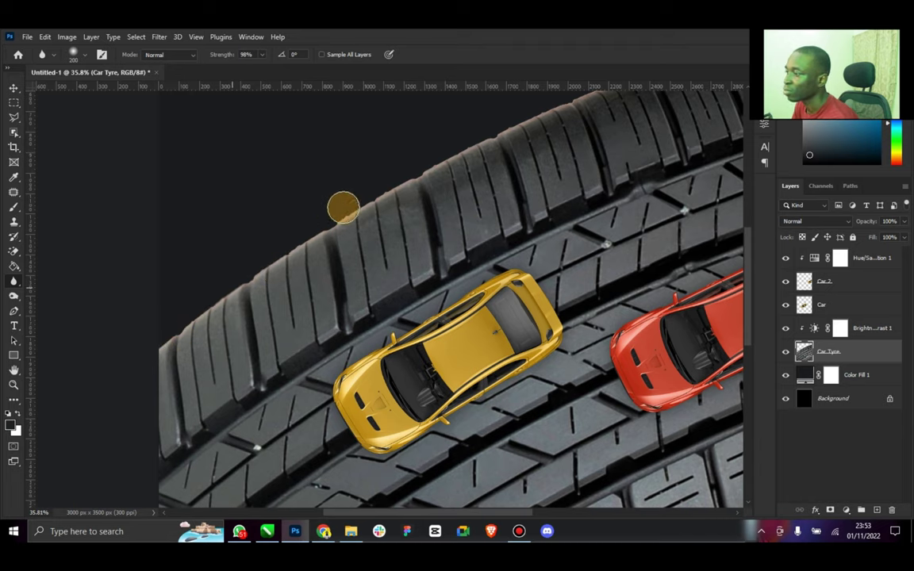
Step: Blur the rest of the tyre's outer edge up to the canvas's right side, using a brush about 175 px wide
scroll(420, 175, "up", 3)
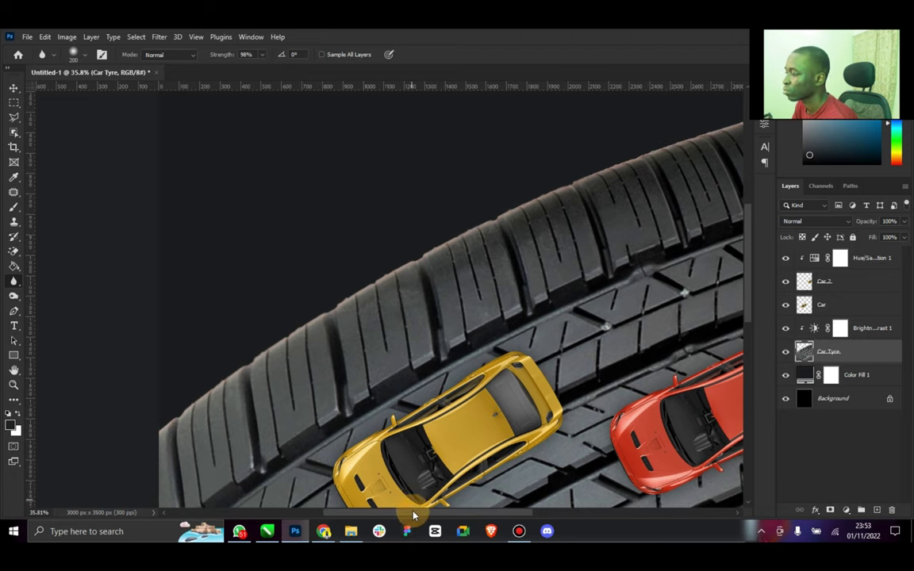
left_click_drag(412, 513, 459, 513)
scroll(471, 238, "up", 3)
key("bracketright")
key("bracketright")
key("bracketright")
key("bracketright")
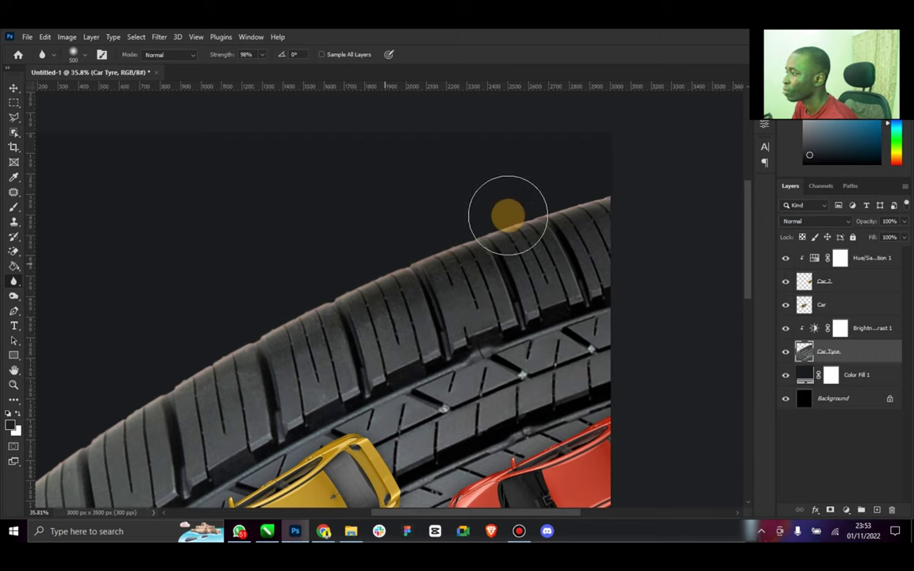
key("bracketleft")
key("bracketleft")
key("bracketleft")
key("bracketleft")
key("bracketleft")
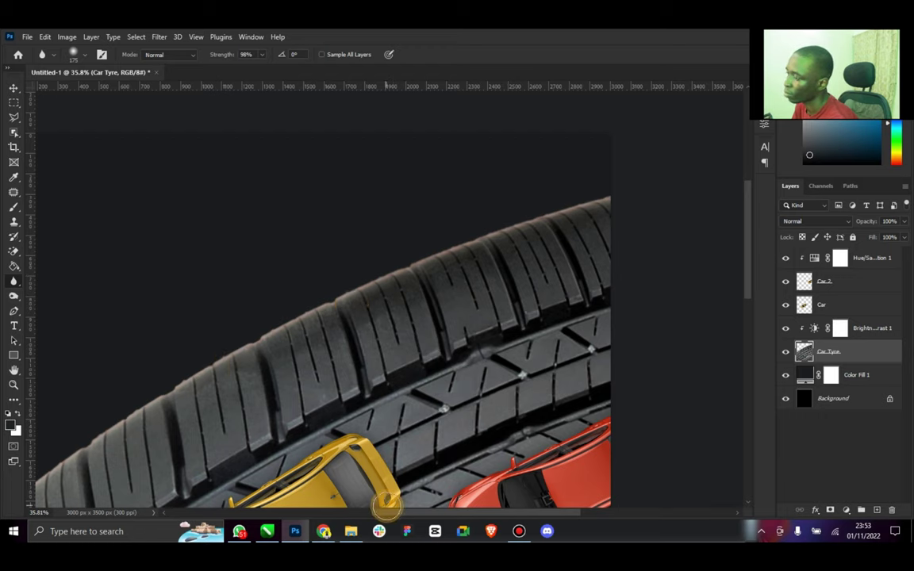
scroll(320, 449, "left", 4)
scroll(317, 424, "down", 2)
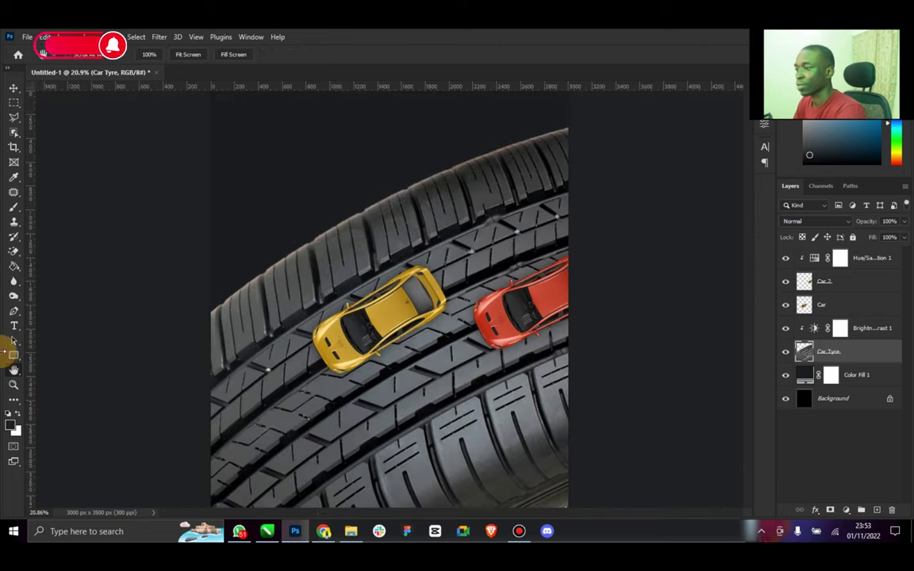
left_click(13, 384)
left_click_drag(421, 364, 402, 361)
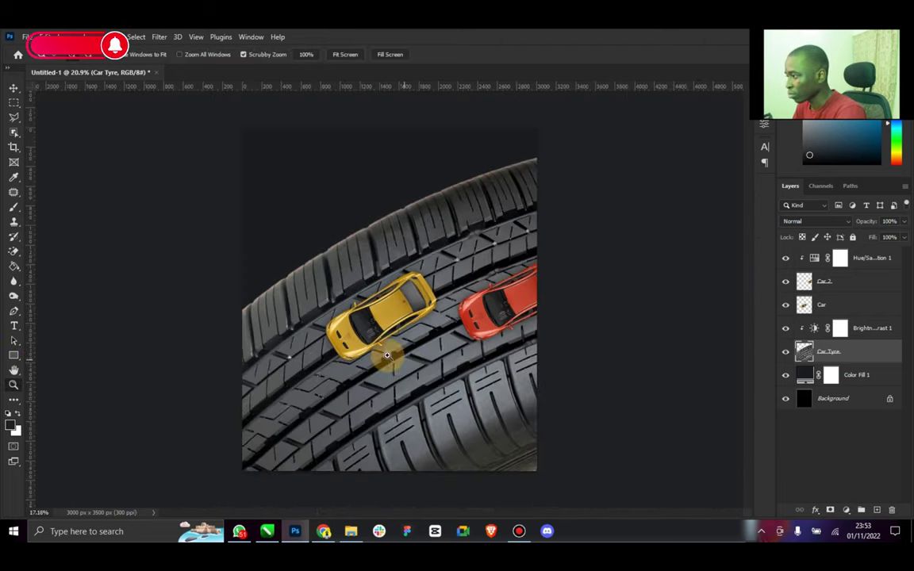
left_click(14, 88)
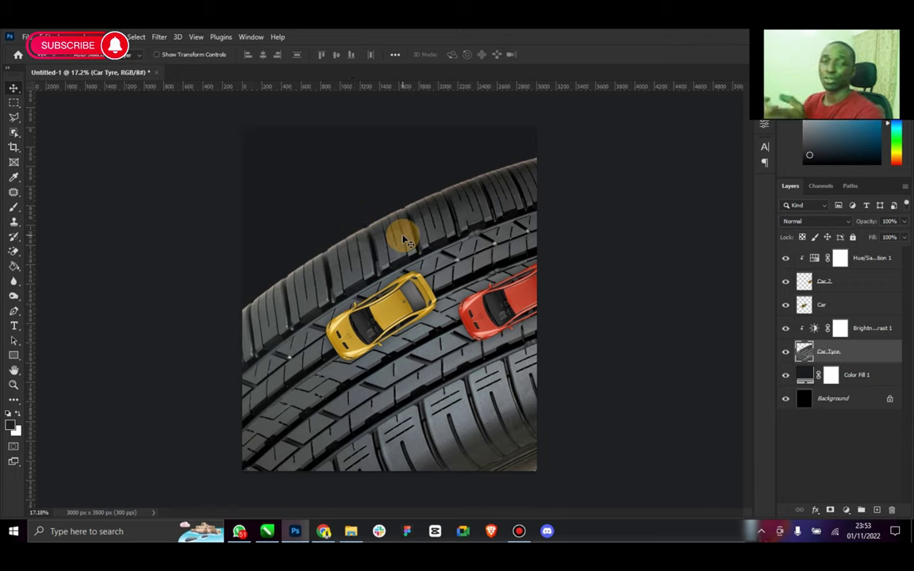
Step: Create a new layer named Light between Color Fill 1 and Car Tyre
left_click(857, 377)
left_click(877, 511)
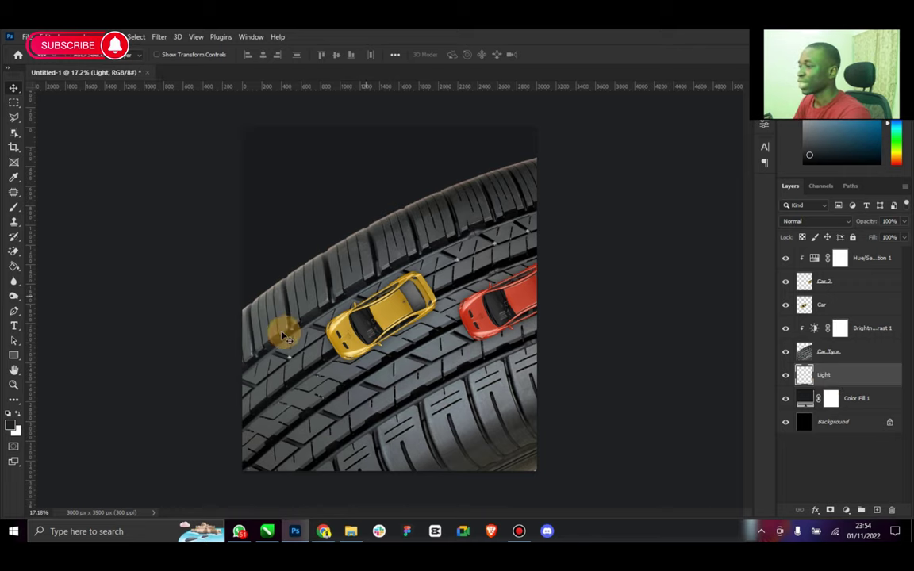
Step: Paint one very large soft white glow behind the tyre on the Light layer and lower the layer's opacity to 42%
left_click(21, 416)
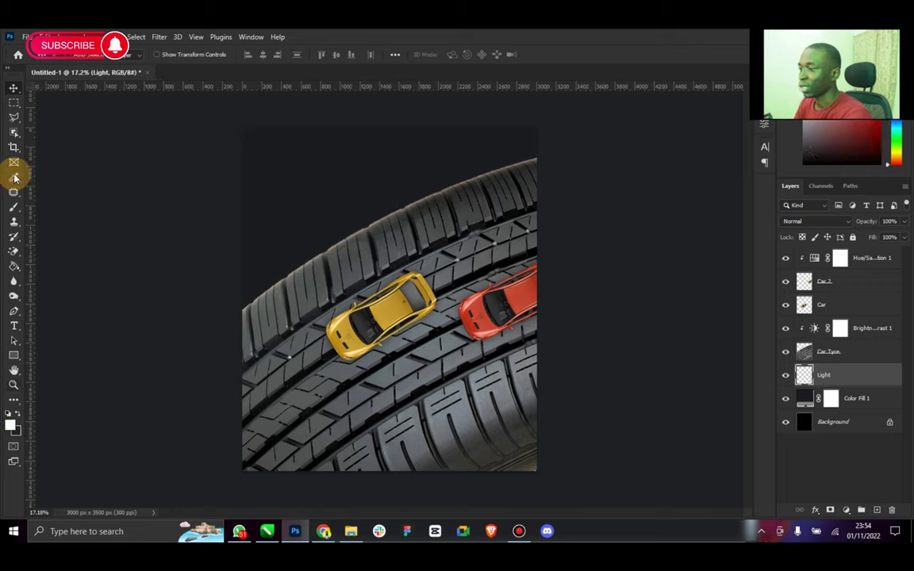
left_click(16, 207)
key("bracketright")
key("bracketright")
key("bracketright")
key("bracketright")
key("bracketright")
key("bracketright")
key("bracketright")
key("bracketright")
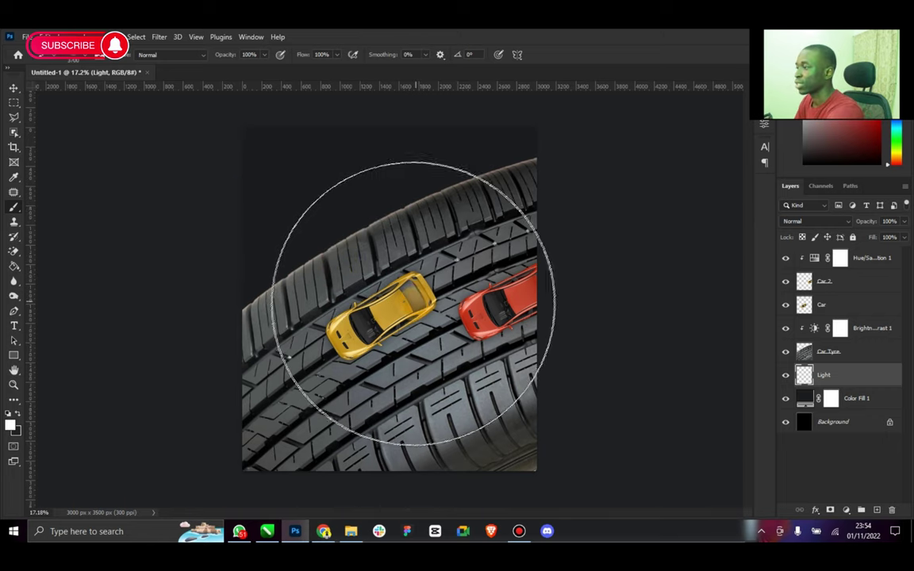
left_click(403, 311)
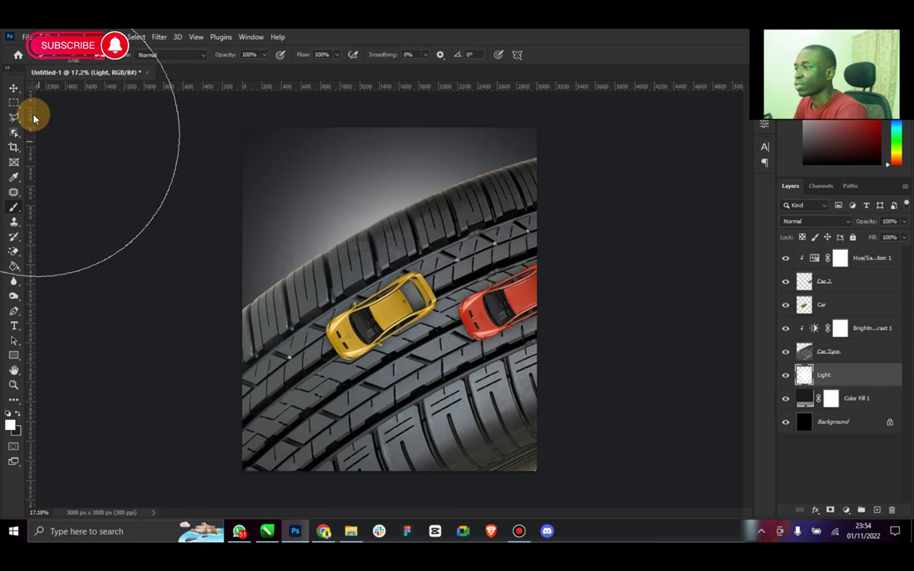
left_click(13, 88)
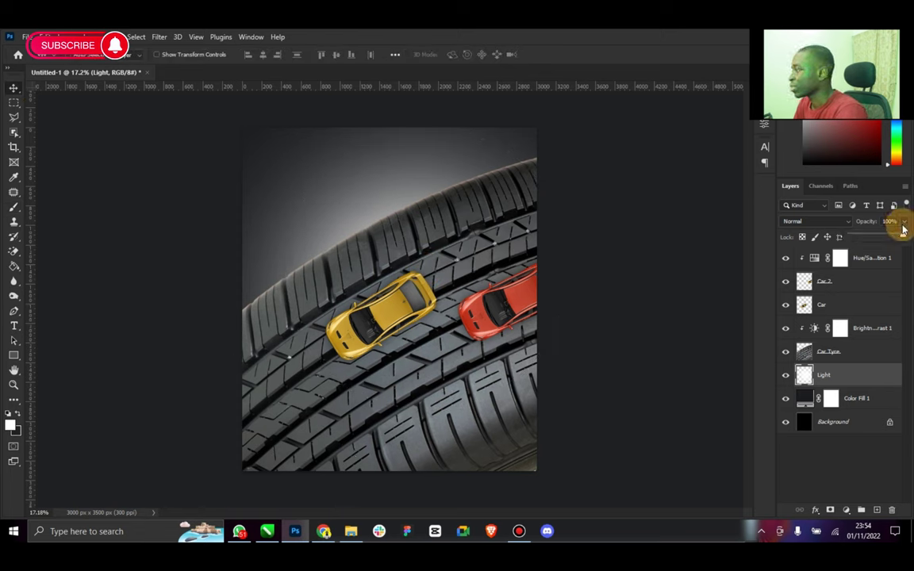
left_click_drag(889, 236, 873, 239)
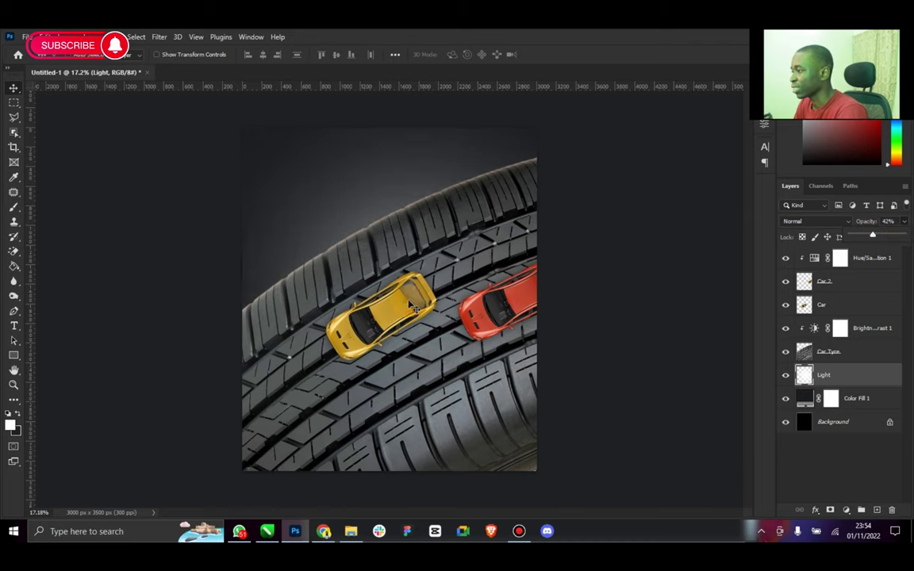
Step: Switch to Chrome and search PNGWing for car smoke images in a new tab
left_click(323, 531)
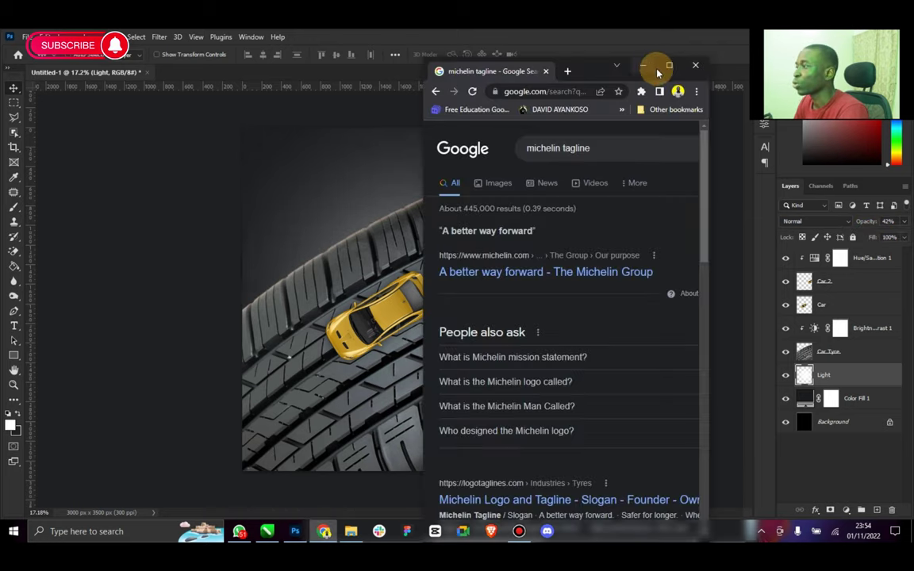
left_click(659, 67)
left_click(153, 38)
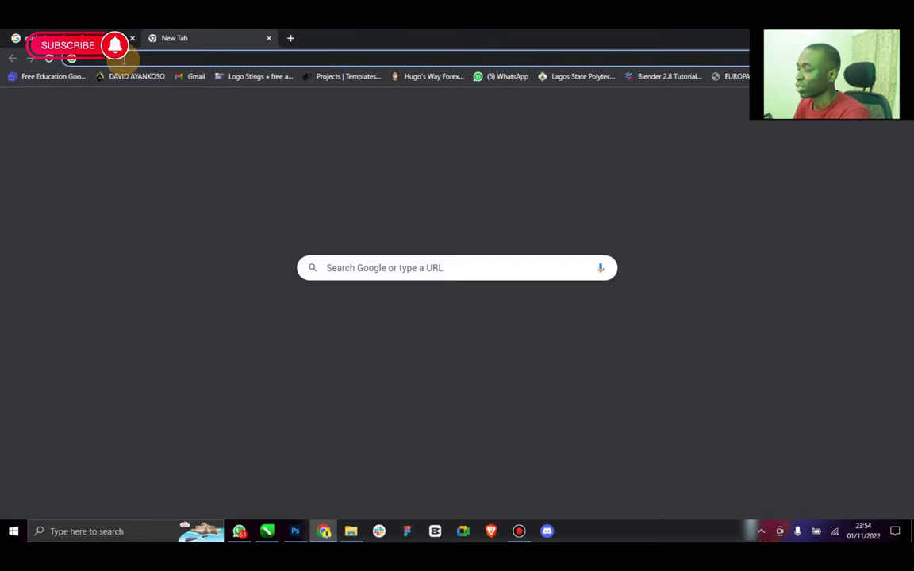
type("pn")
key("Return")
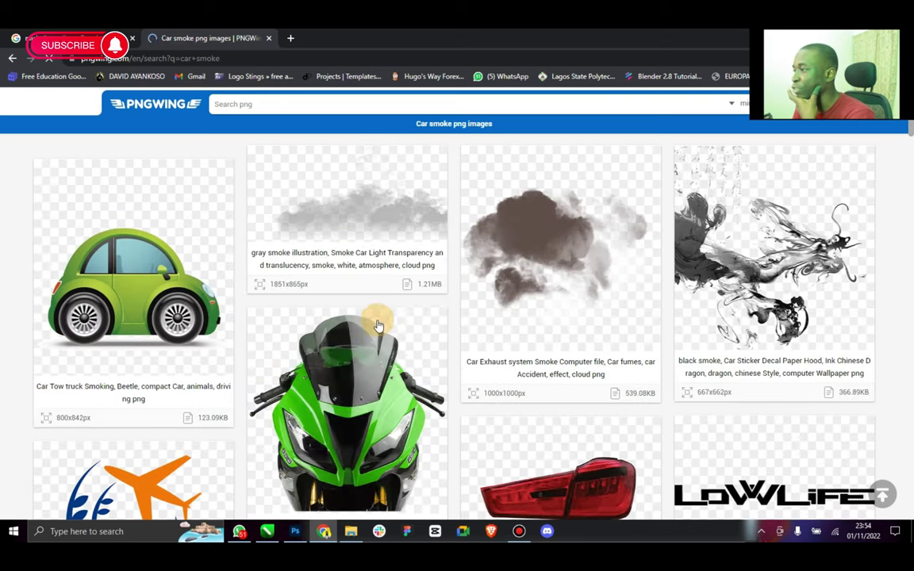
Step: Find the 1315x593px Barcel Cart Grupo Bimbo smoke cloud PNG among the results and download it
scroll(433, 245, "down", 5)
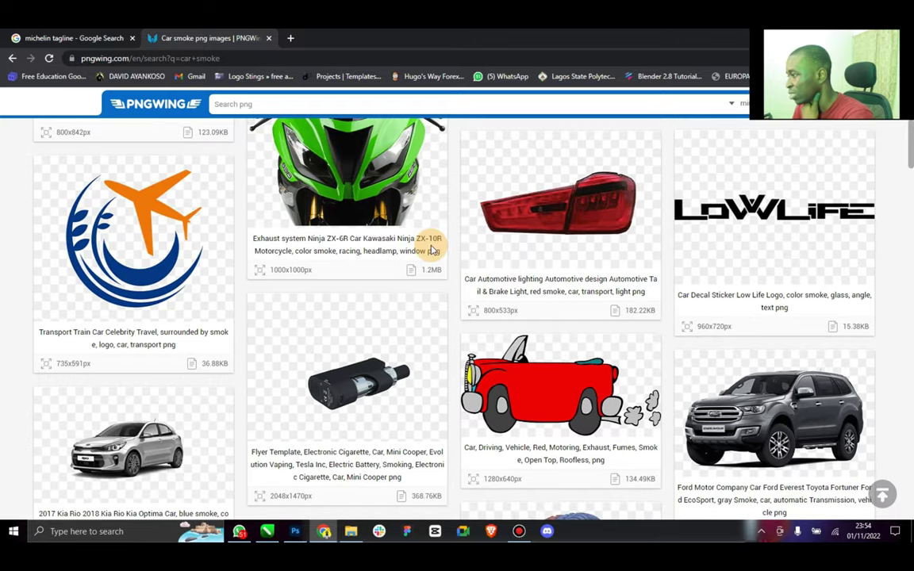
scroll(432, 248, "down", 4)
scroll(432, 250, "down", 6)
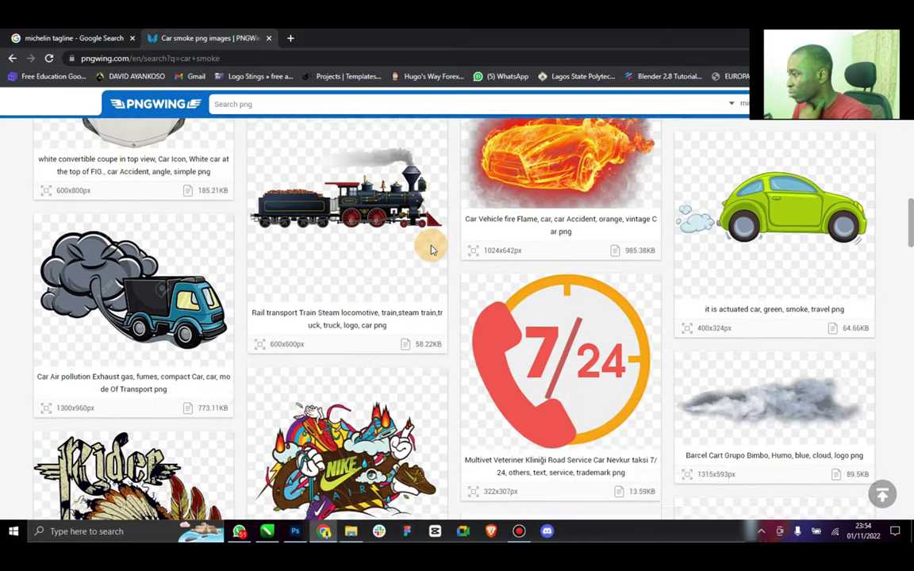
scroll(432, 250, "up", 1)
scroll(440, 257, "down", 1)
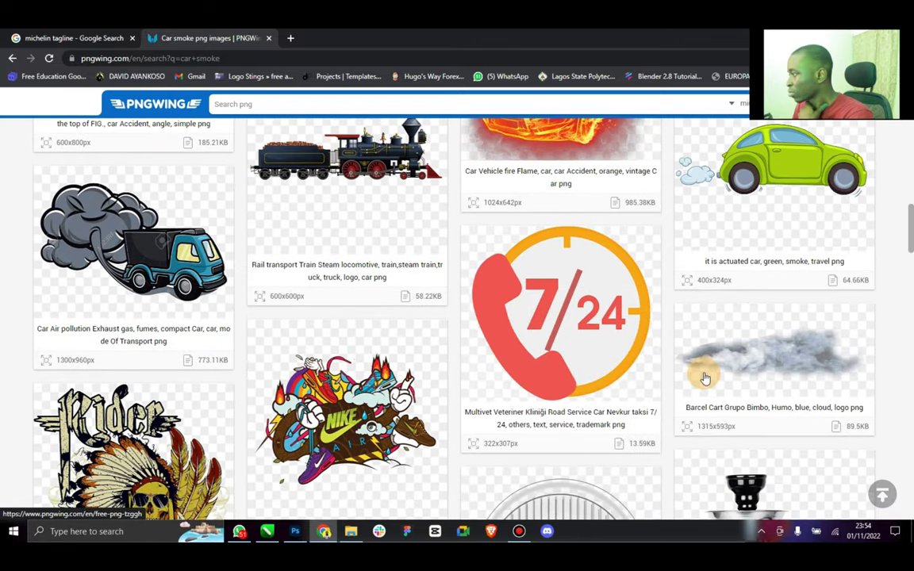
left_click(718, 373)
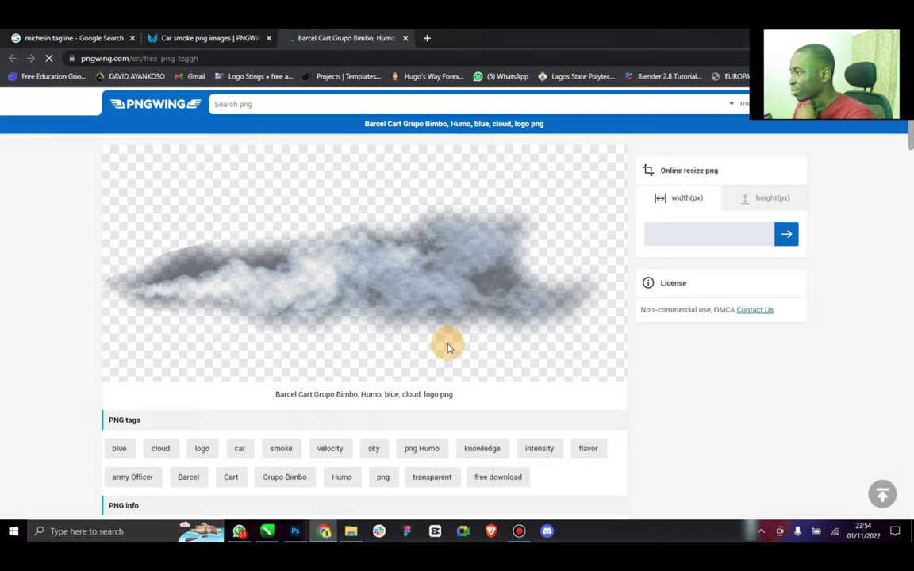
scroll(446, 347, "down", 3)
left_click(443, 349)
scroll(440, 346, "down", 3)
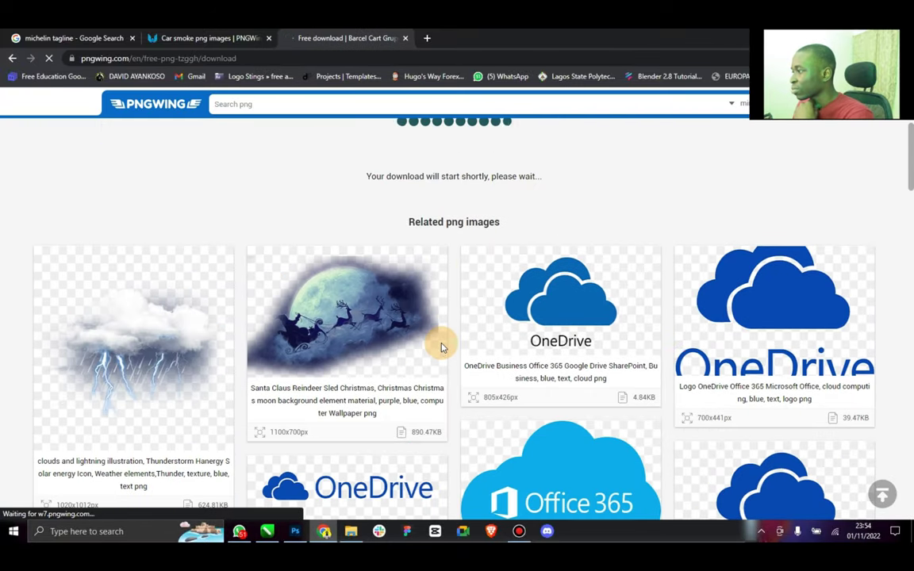
Step: Place the downloaded smoke image pngwing.com (8) in the Photoshop document and stack its layer directly above Car
left_click(349, 532)
left_click_drag(815, 141, 463, 307)
key("Return")
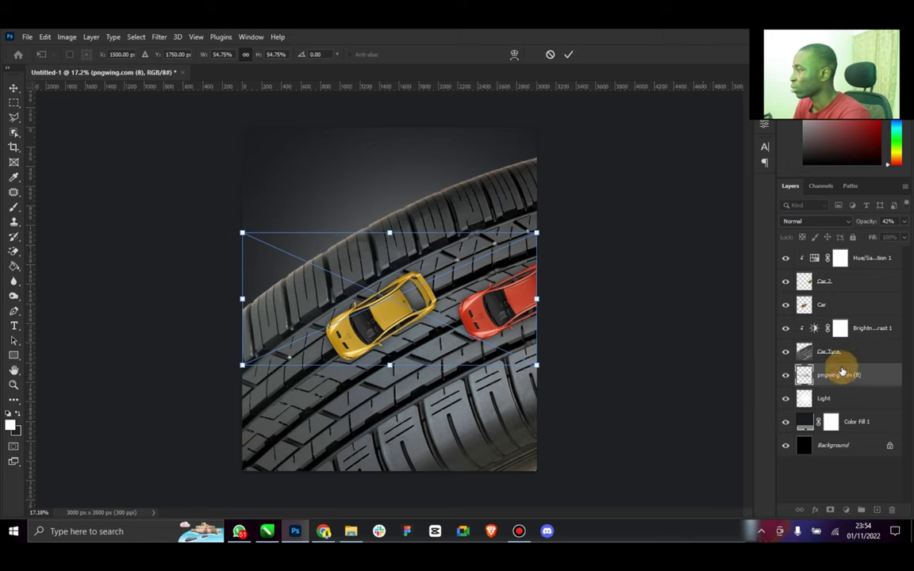
left_click_drag(840, 374, 833, 296)
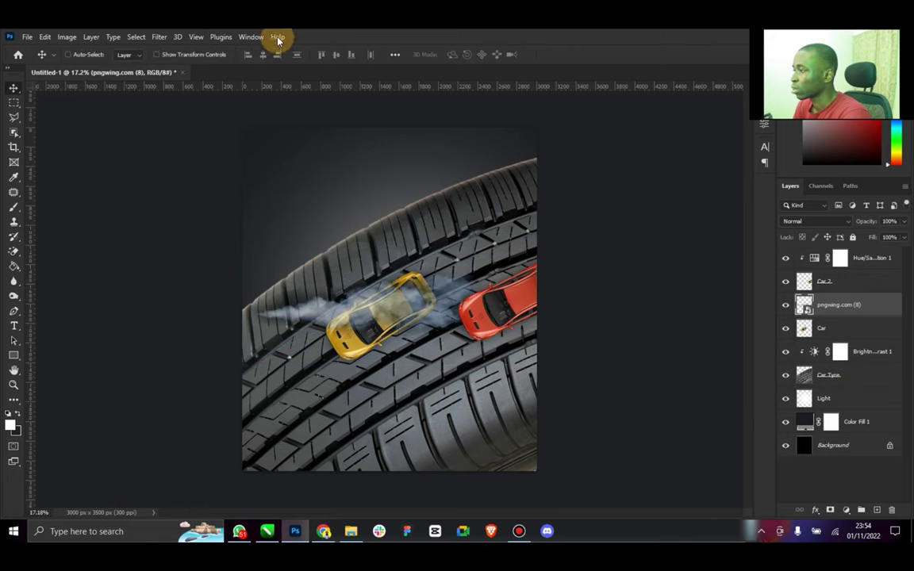
Step: Scale the smoke to about 17.19%, rotate it about -27.41°, and place it behind the yellow car at about X 2108 px, Y 1344 px
left_click(217, 57)
left_click_drag(542, 242, 373, 271)
left_click_drag(306, 292, 461, 266)
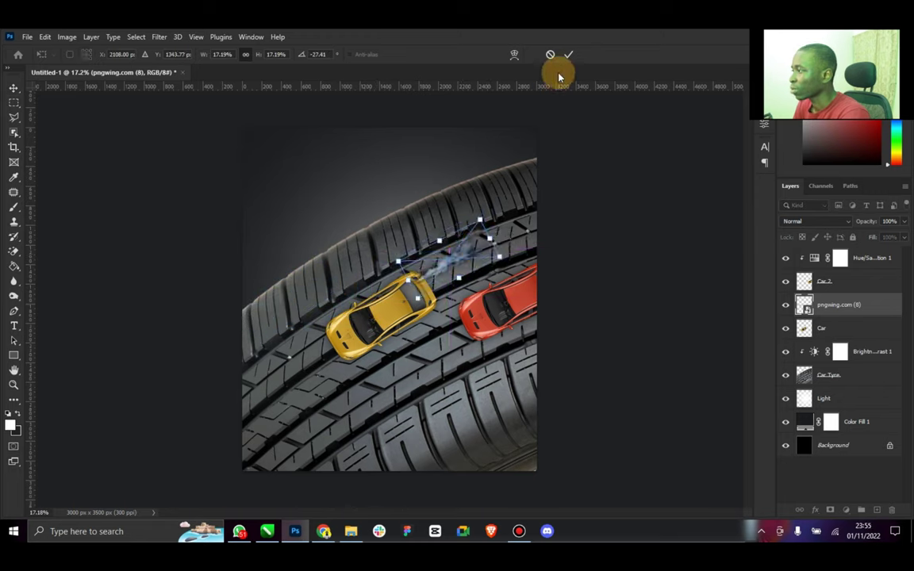
key("Return")
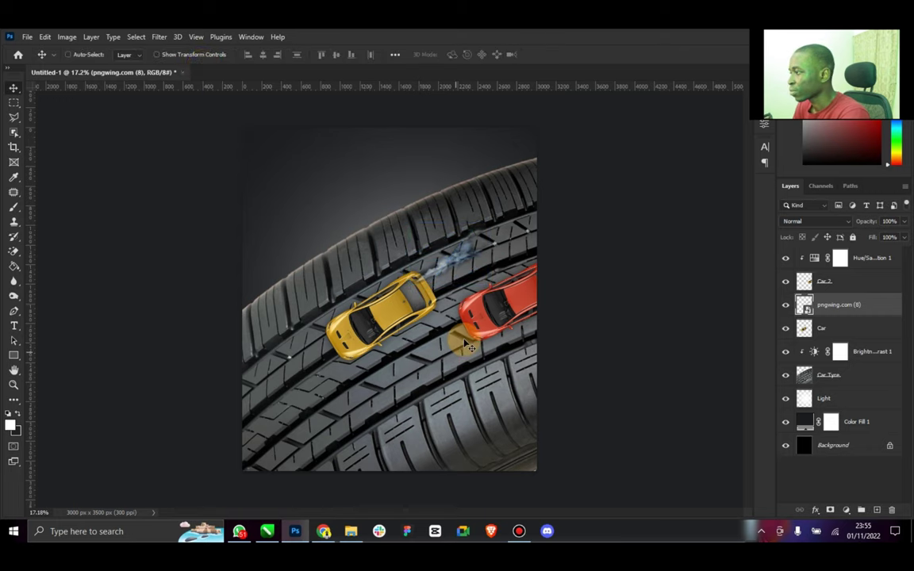
Step: Rasterize the placed smoke layer and rename it Smoke
right_click(822, 303)
left_click(697, 255)
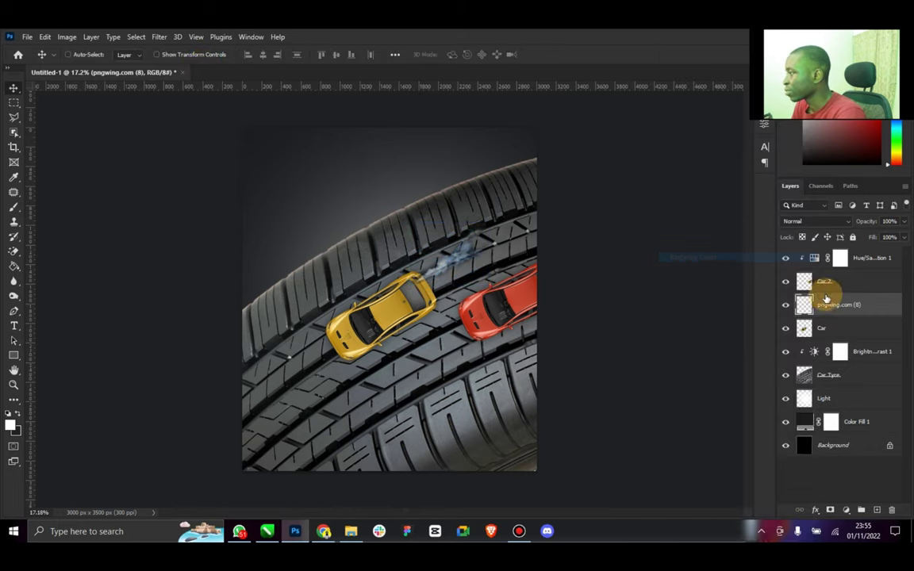
double_click(830, 308)
type("Smoke")
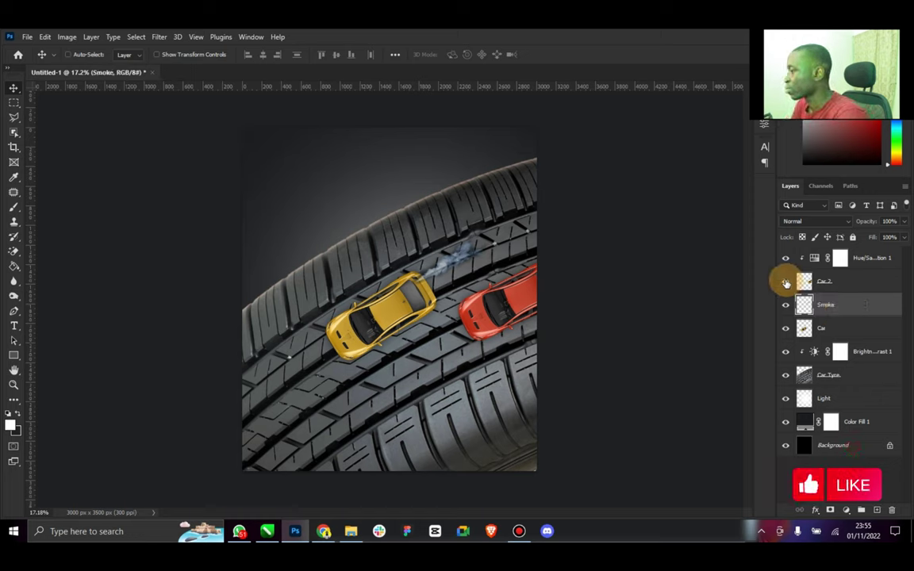
Step: Move the Smoke layer beneath Car and set its blend mode to Screen
left_click_drag(850, 310, 836, 347)
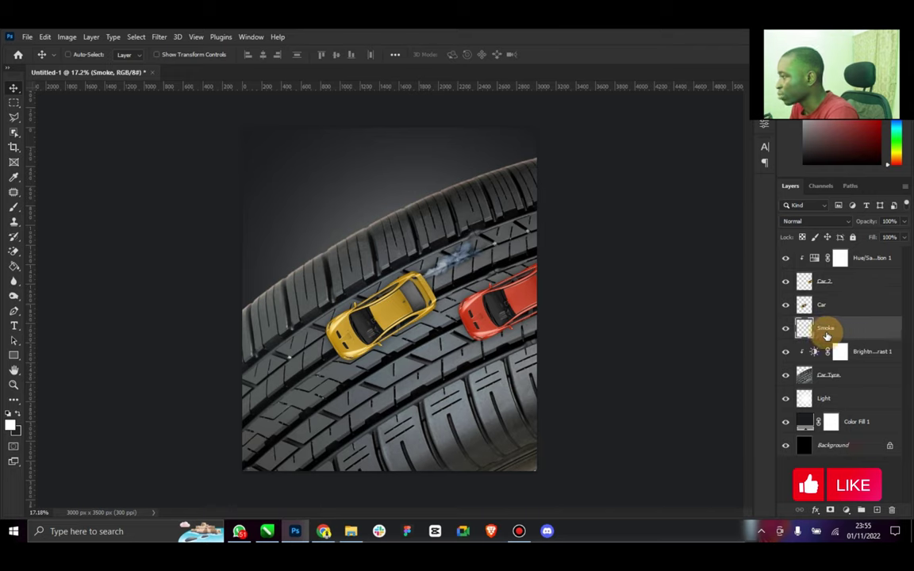
mouse_move(450, 273)
left_mouse_down()
mouse_move(473, 251)
mouse_move(456, 270)
left_mouse_up()
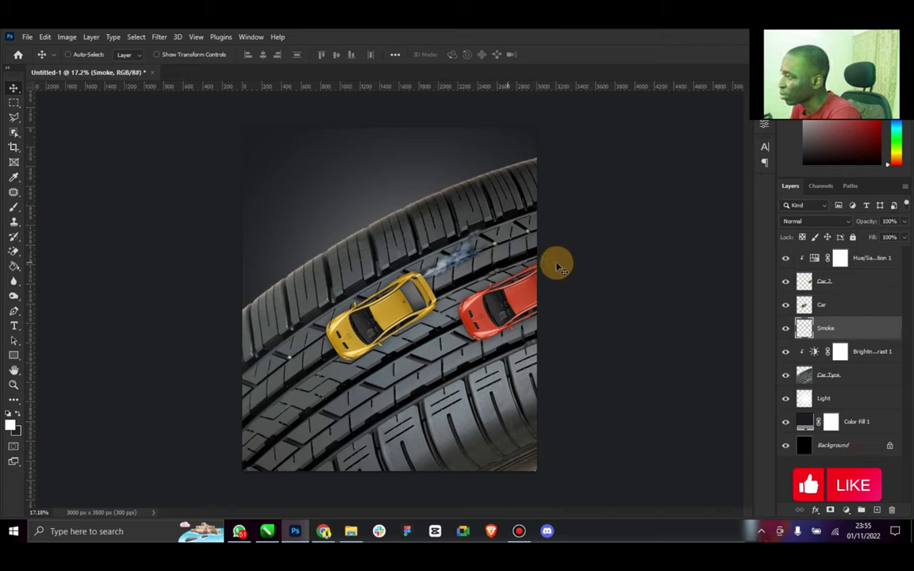
left_click(821, 221)
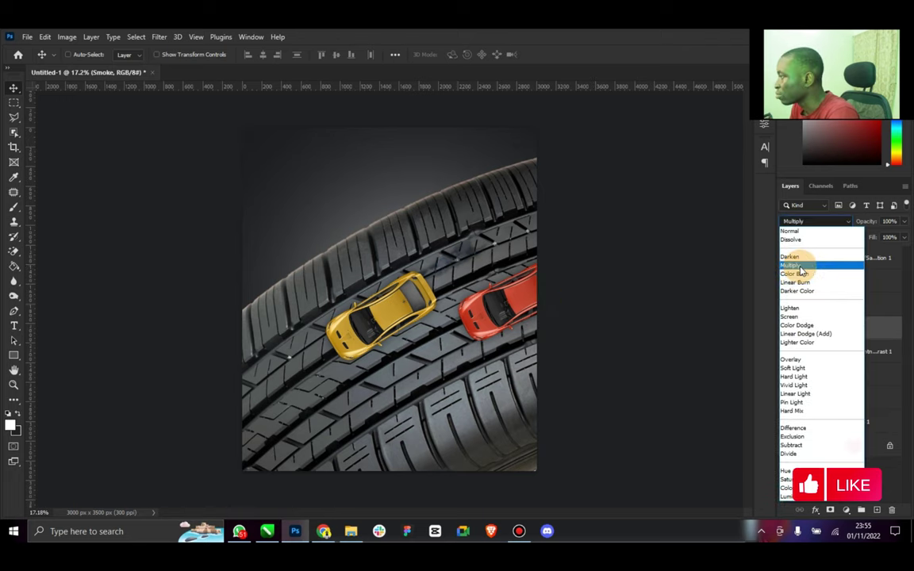
left_click(796, 320)
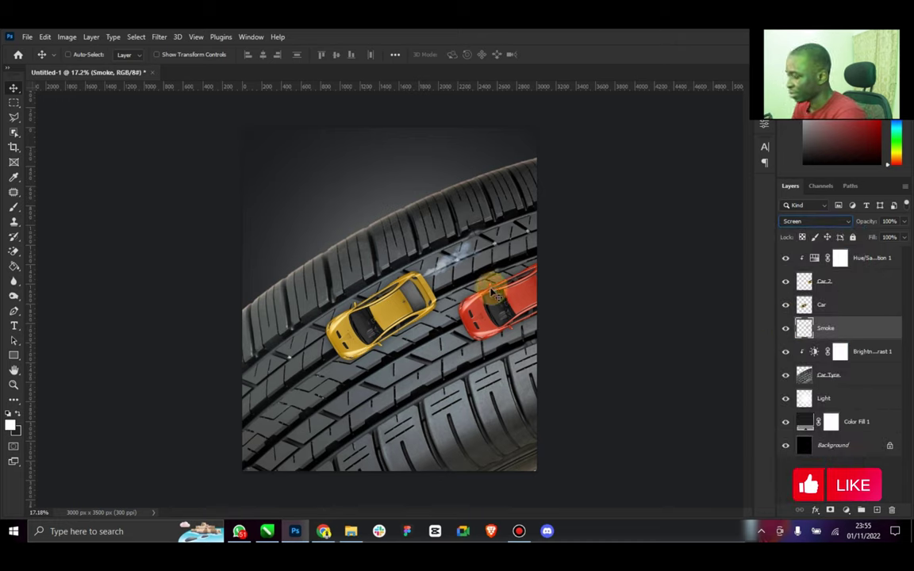
Step: Duplicate the Smoke layer twice and move the top copy toward the rear of the red car
key("ctrl")
left_click_drag(478, 297, 525, 333)
key("ctrl+j")
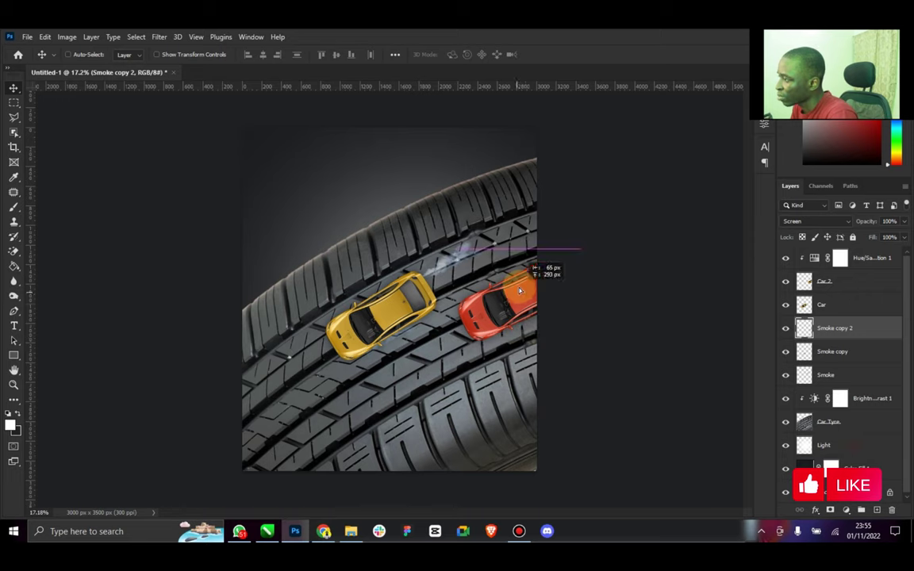
left_click_drag(519, 291, 540, 278)
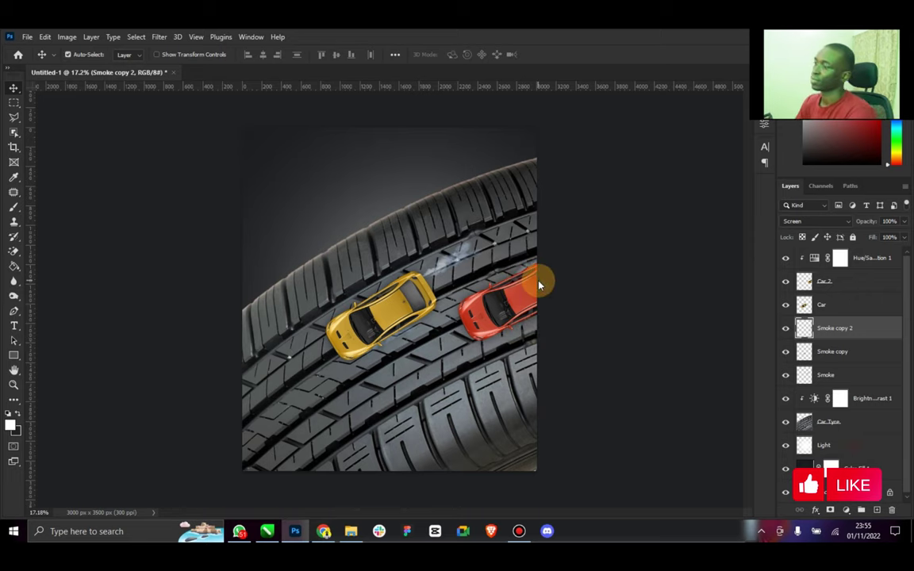
key("ctrl+shift+s")
left_click(413, 331)
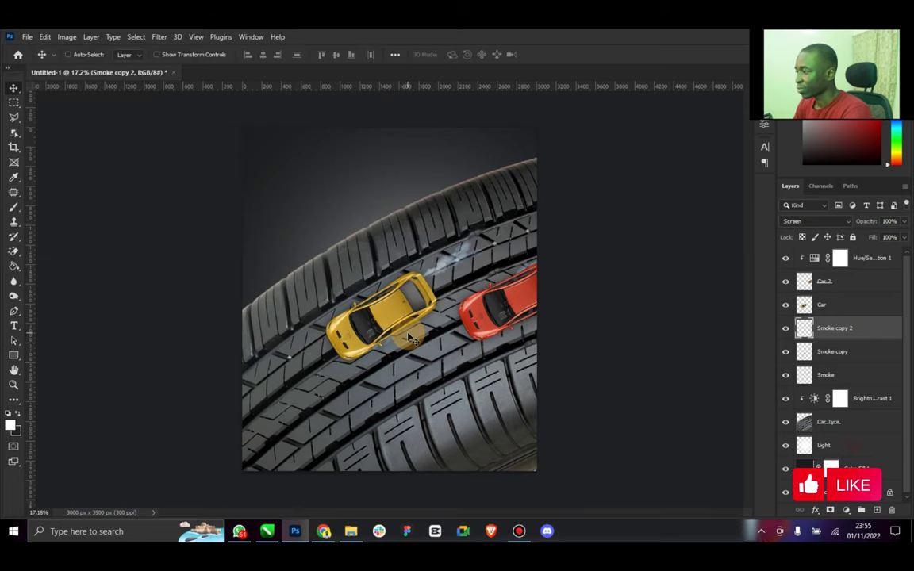
left_click_drag(371, 380, 351, 407)
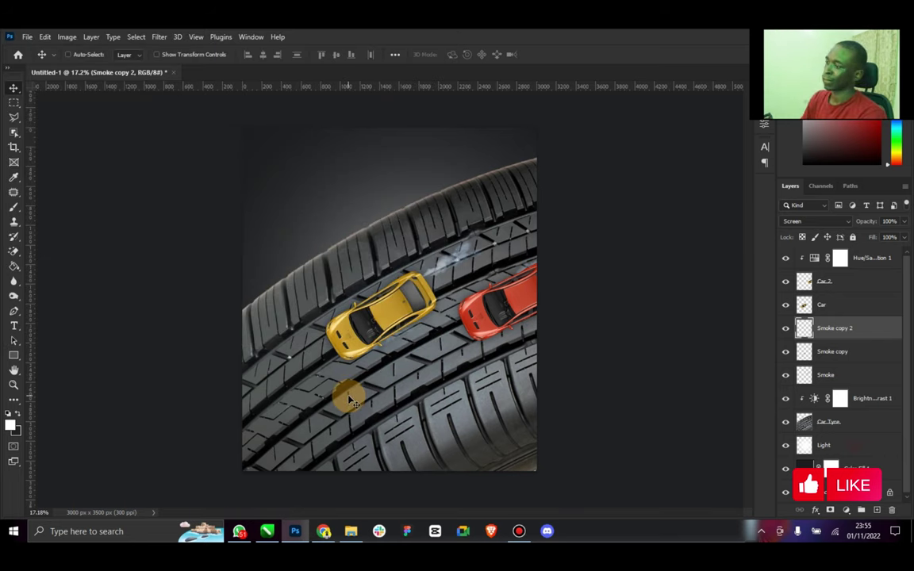
left_click_drag(350, 399, 466, 334)
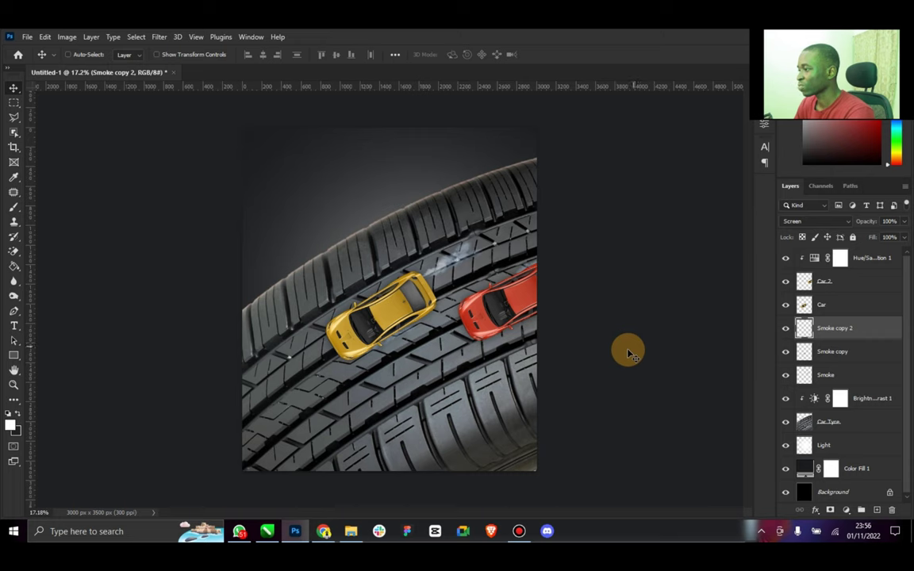
Step: Switch to Chrome, close the finished download page, search PNGWing for "street light top view", and look through the results
left_click(325, 528)
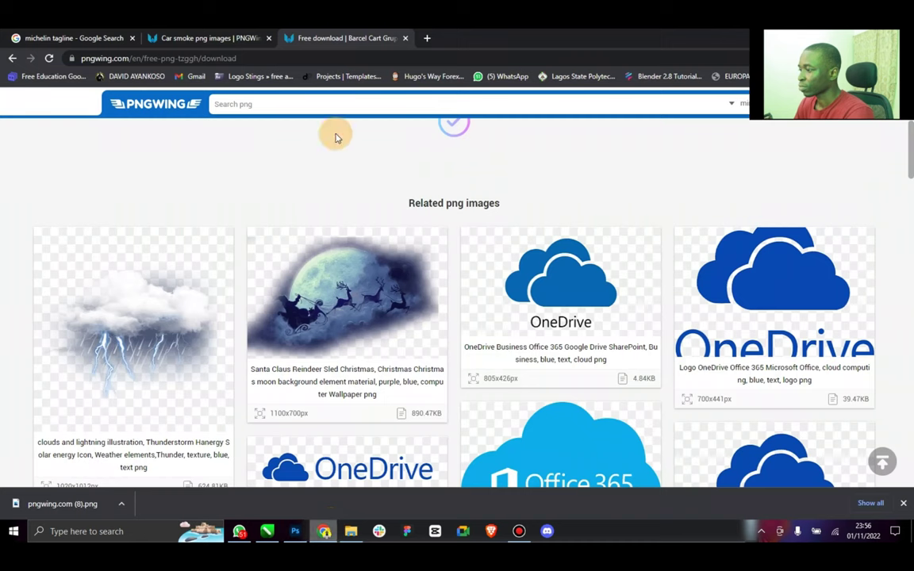
left_click(405, 38)
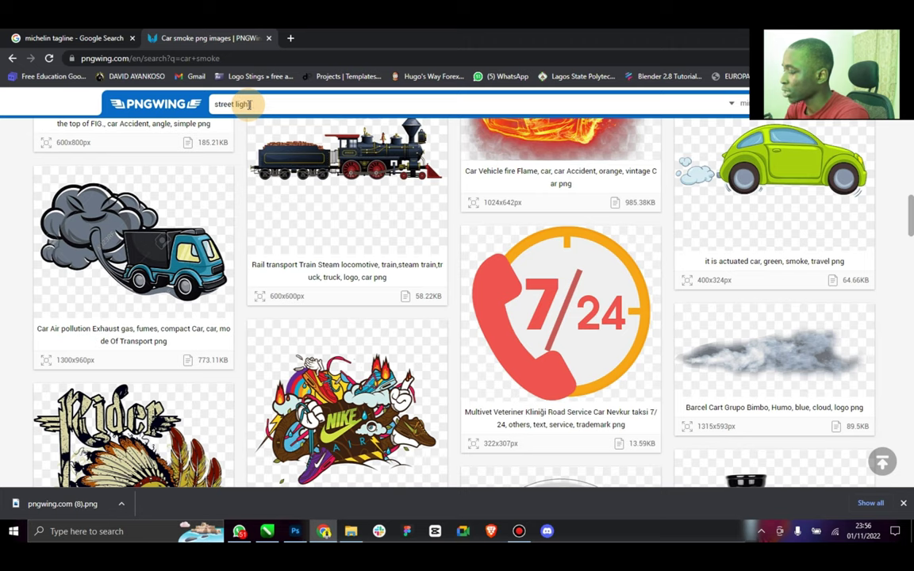
type("top v")
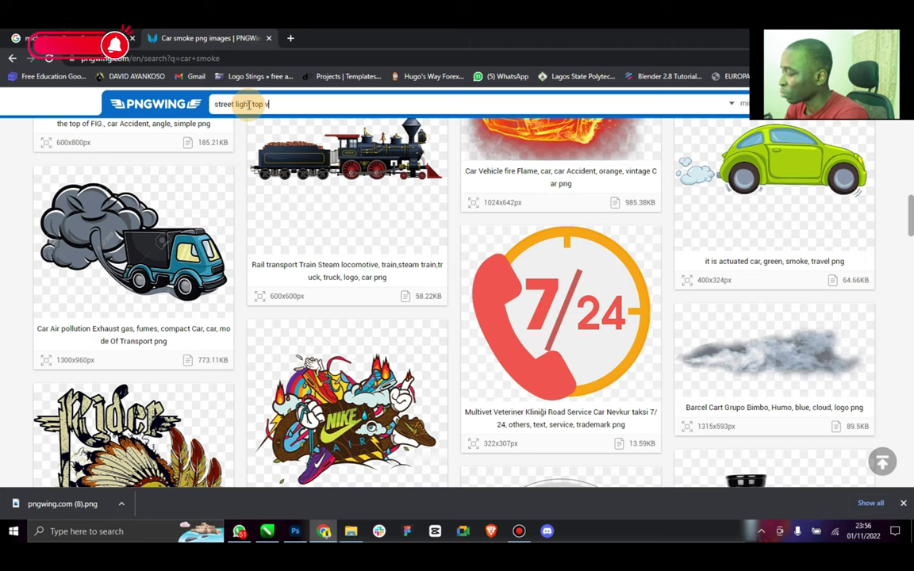
type("iew")
key("Return")
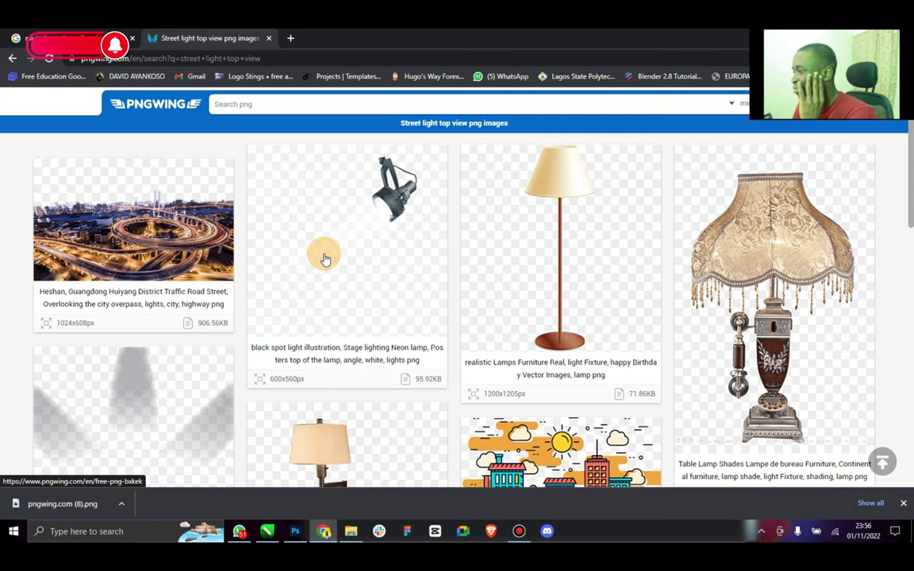
scroll(323, 258, "down", 4)
scroll(324, 258, "down", 6)
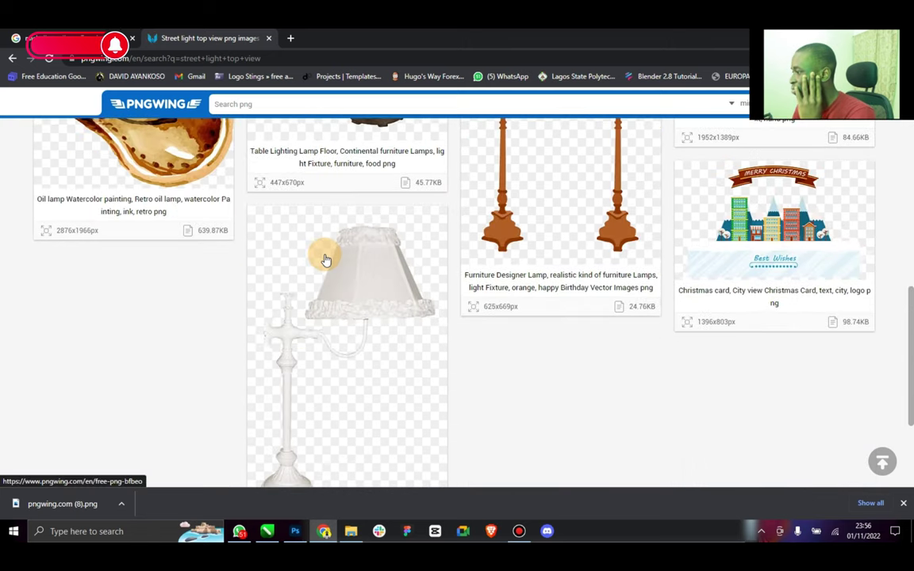
Step: Search PNGWing for "light top view" and examine the results for an overhead street light that suits the composition
left_click(277, 103)
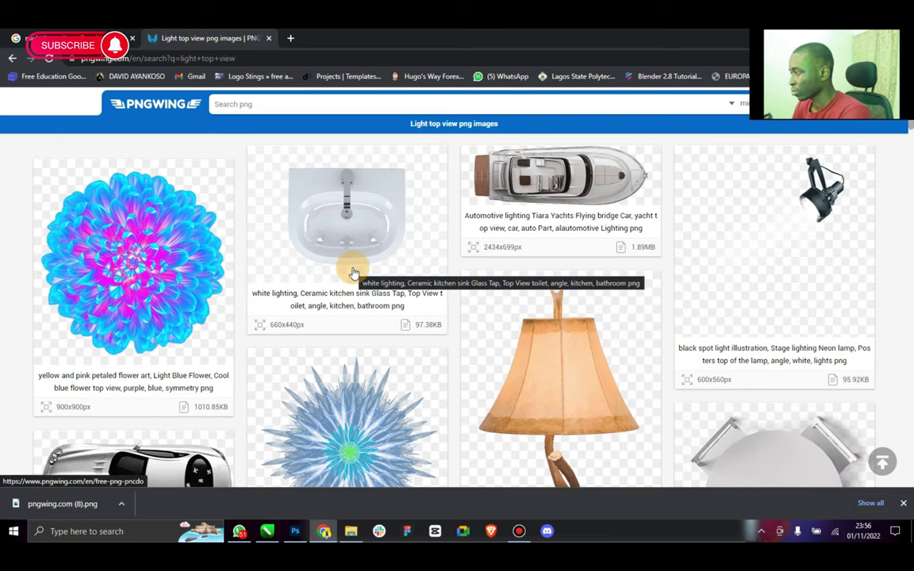
left_click(297, 533)
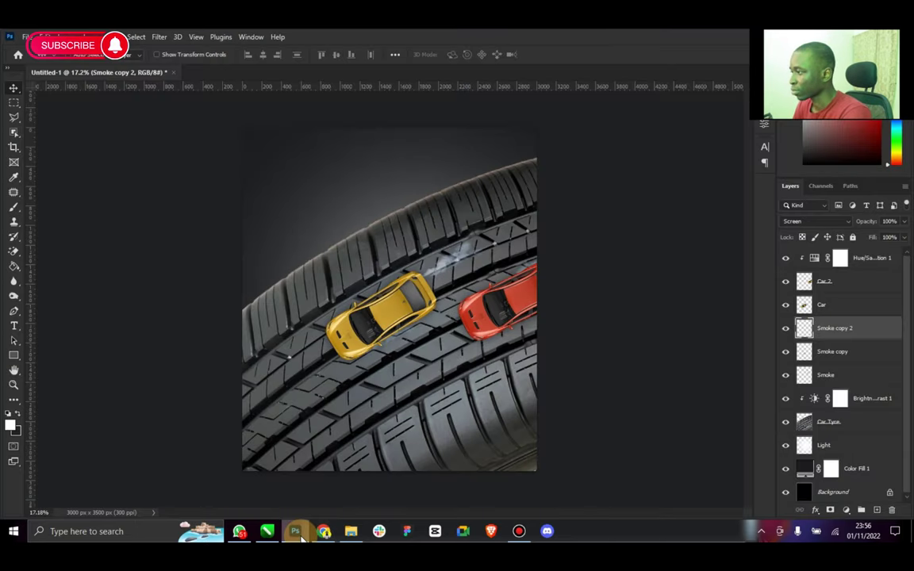
left_click(297, 533)
scroll(422, 420, "down", 5)
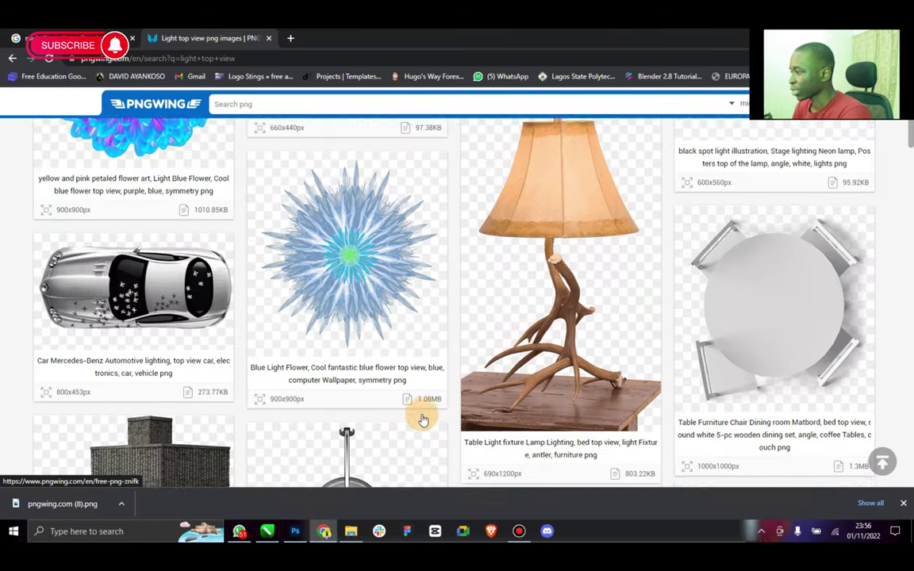
scroll(422, 419, "down", 4)
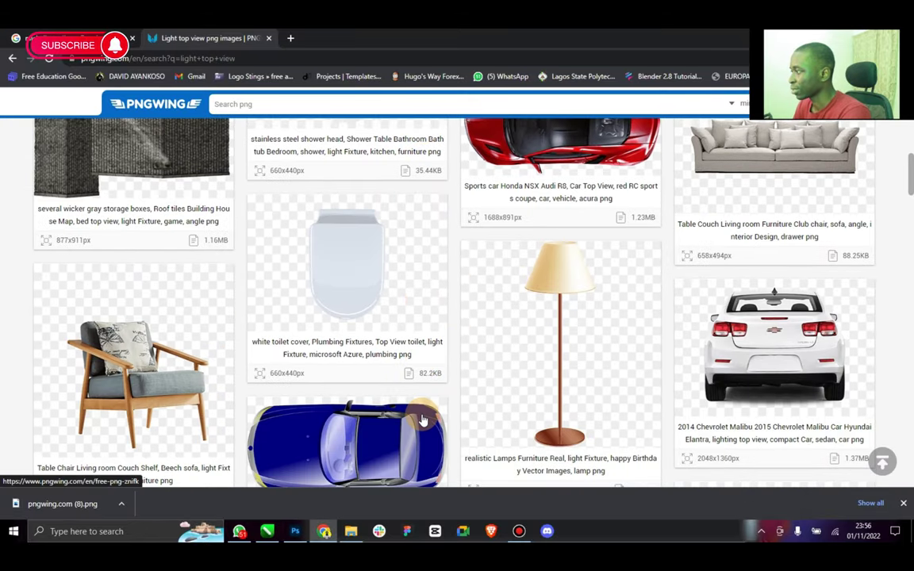
scroll(423, 420, "down", 5)
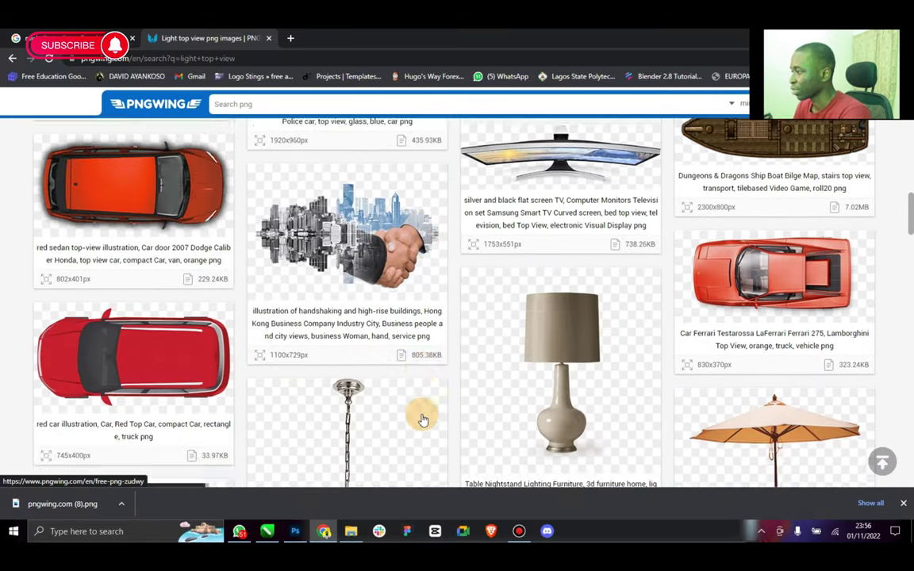
scroll(423, 419, "down", 4)
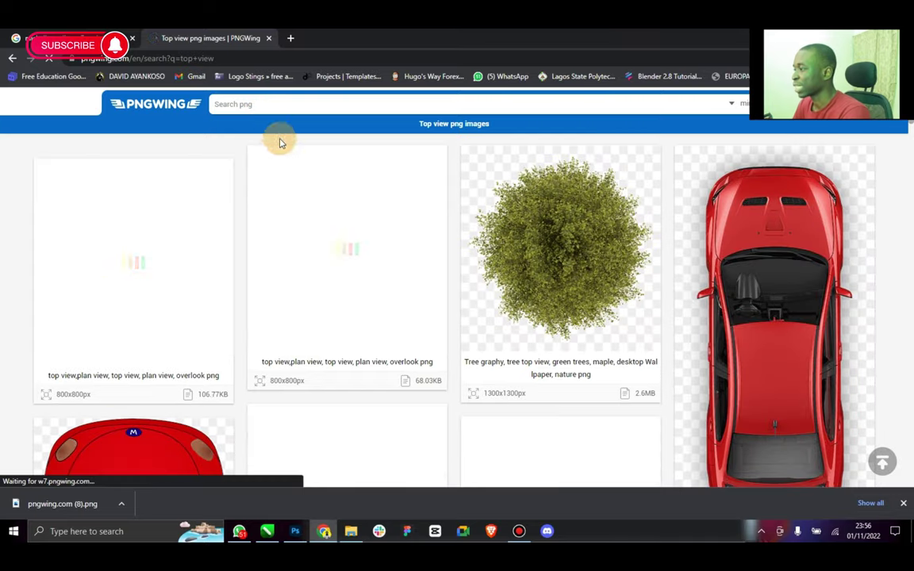
Step: Search PNGWing for "top view" and examine the first two result pages for overhead objects to add to the tyre scene
scroll(278, 222, "down", 2)
scroll(277, 227, "down", 10)
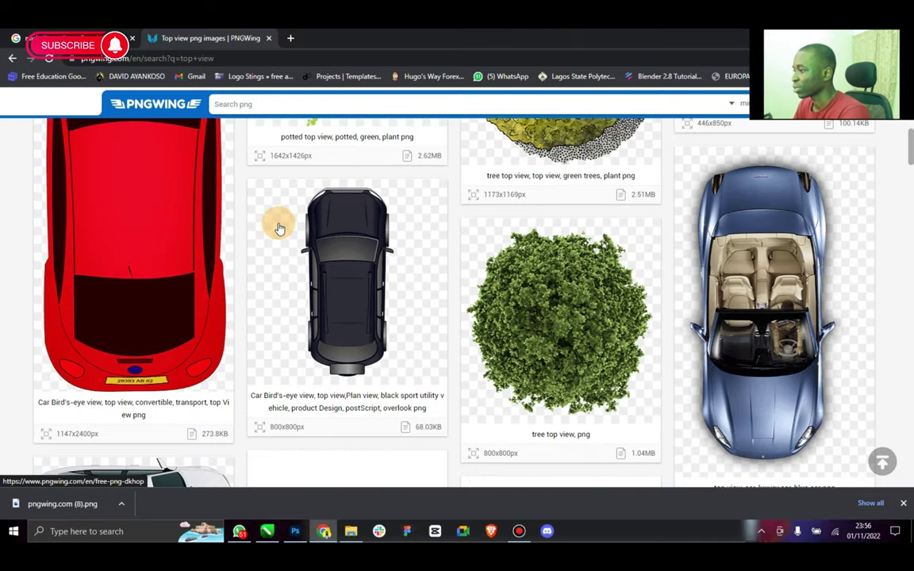
scroll(277, 227, "down", 10)
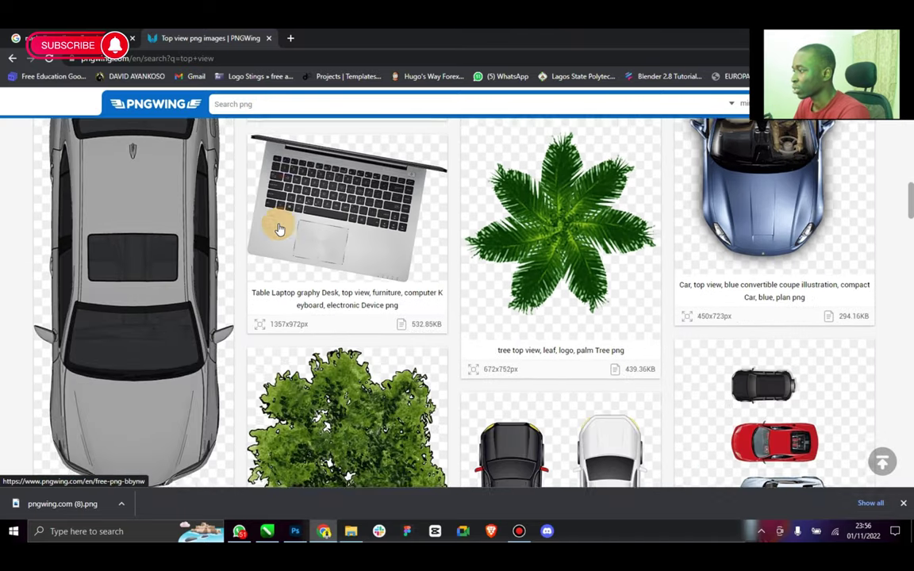
scroll(278, 228, "down", 10)
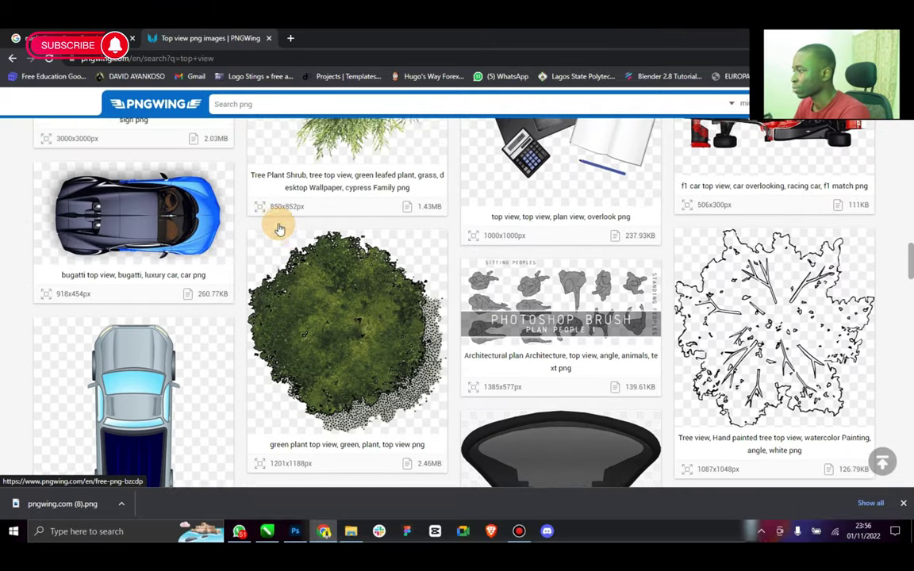
scroll(279, 229, "down", 10)
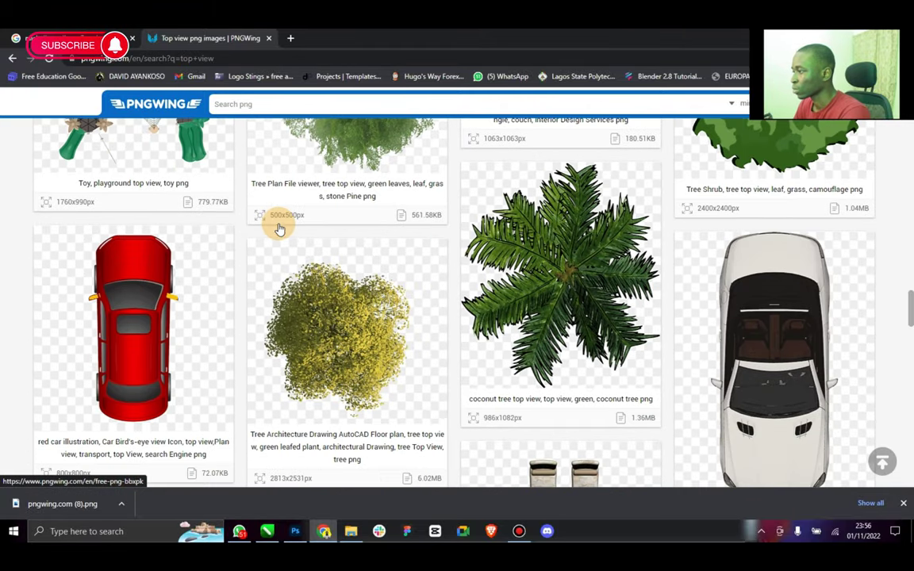
scroll(282, 231, "down", 10)
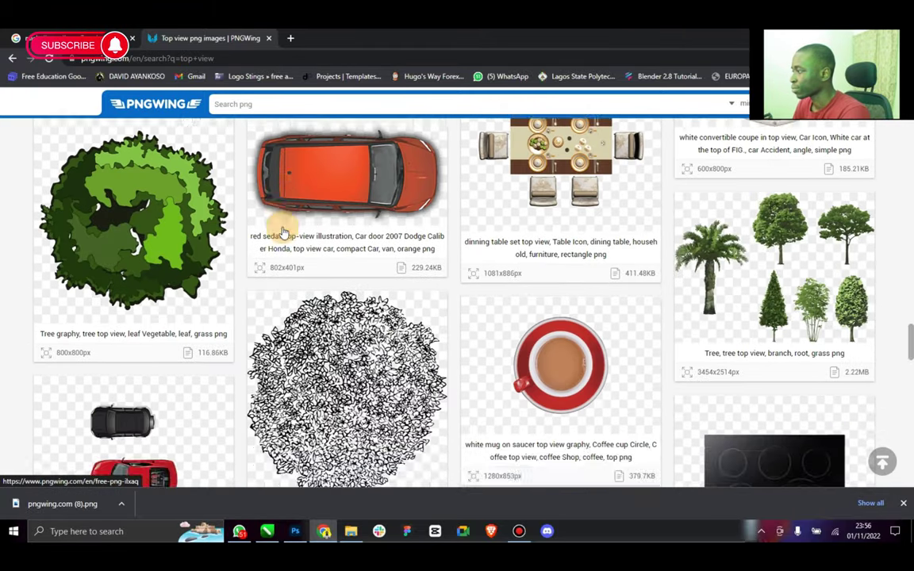
scroll(282, 230, "down", 10)
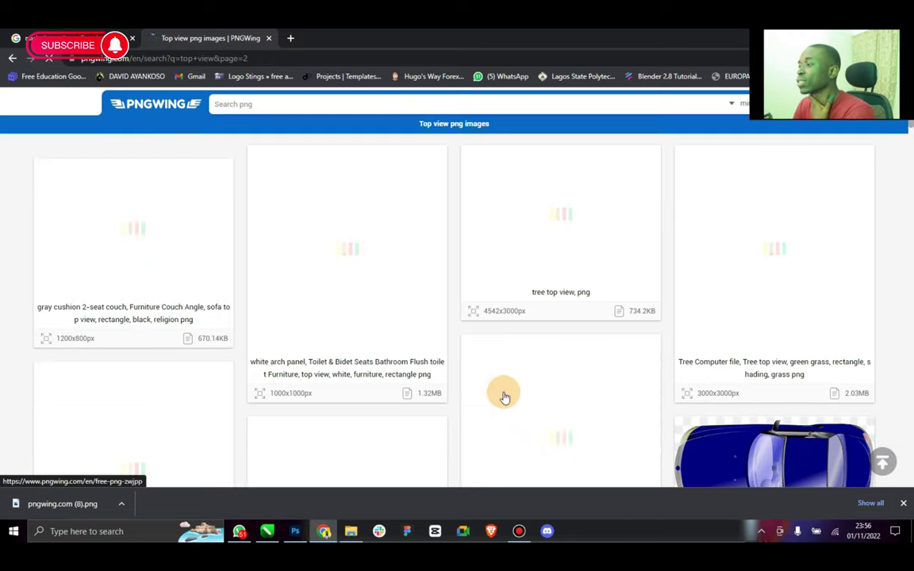
scroll(502, 399, "down", 8)
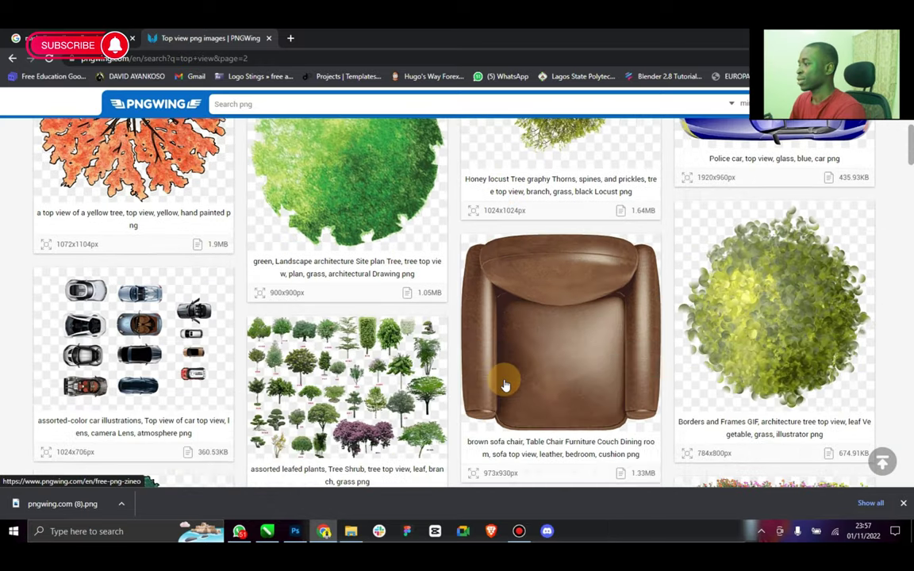
scroll(508, 380, "down", 8)
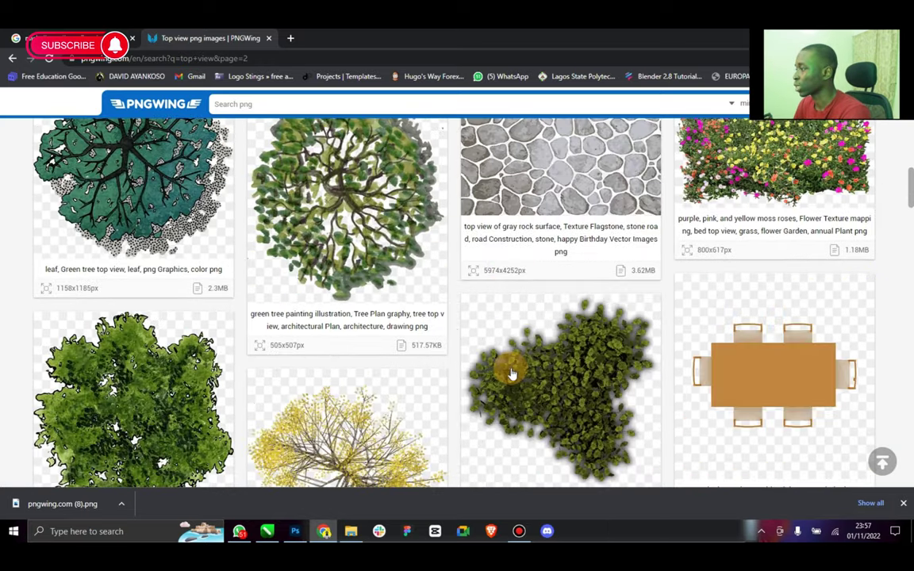
scroll(512, 373, "down", 7)
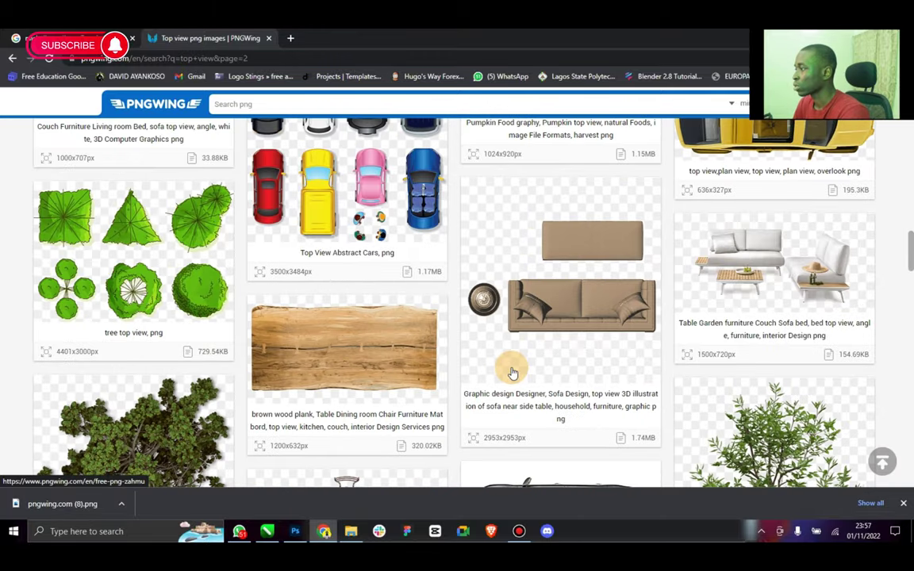
scroll(321, 417, "down", 5)
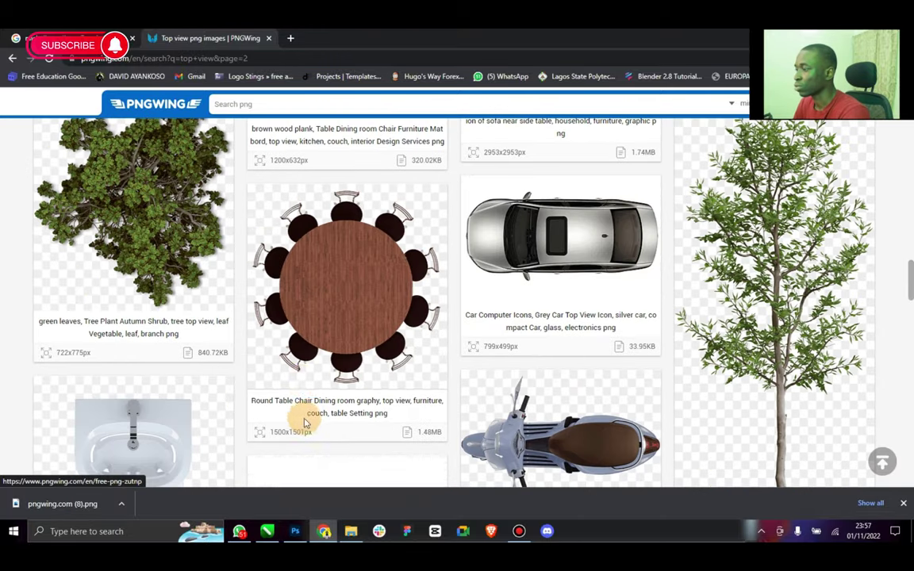
Step: Search Google for "dunlop tagline" and open the Dunlop Tyres Slogan page from SloganList in a separate tab
left_click(183, 59)
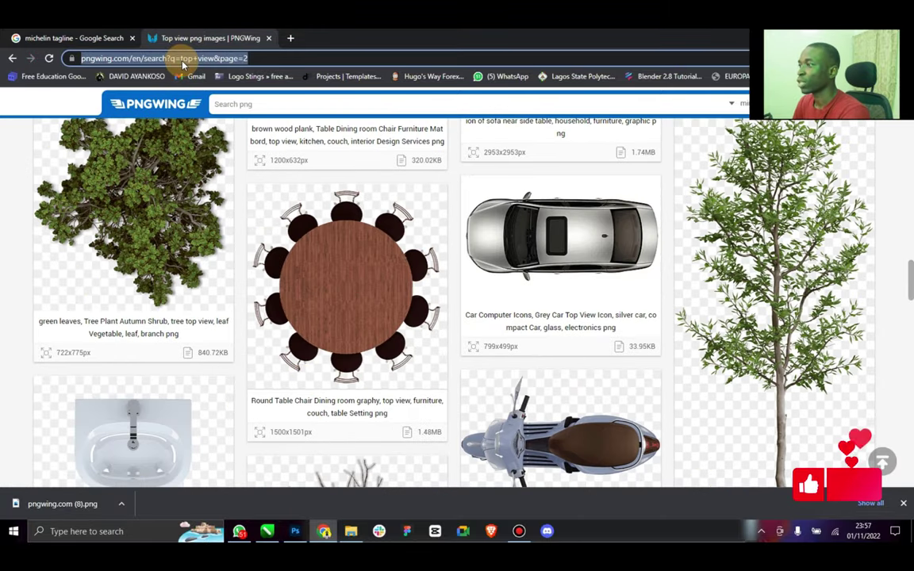
left_click(44, 38)
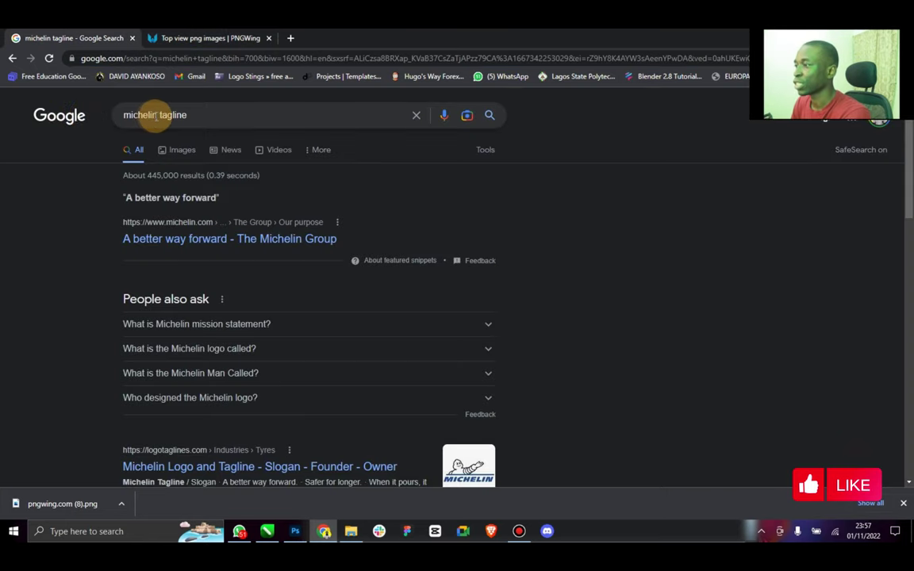
left_click_drag(156, 115, 90, 118)
type("dun")
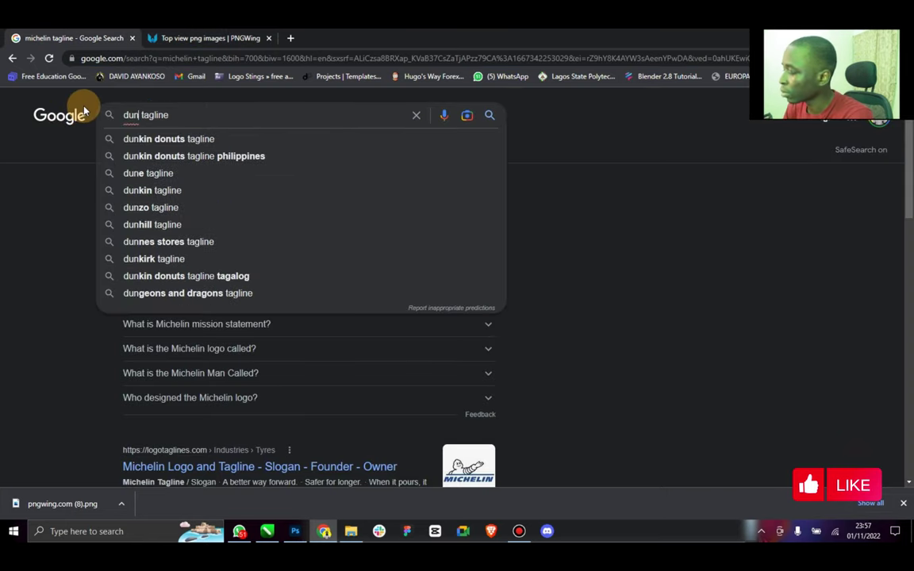
type("lop")
key("Return")
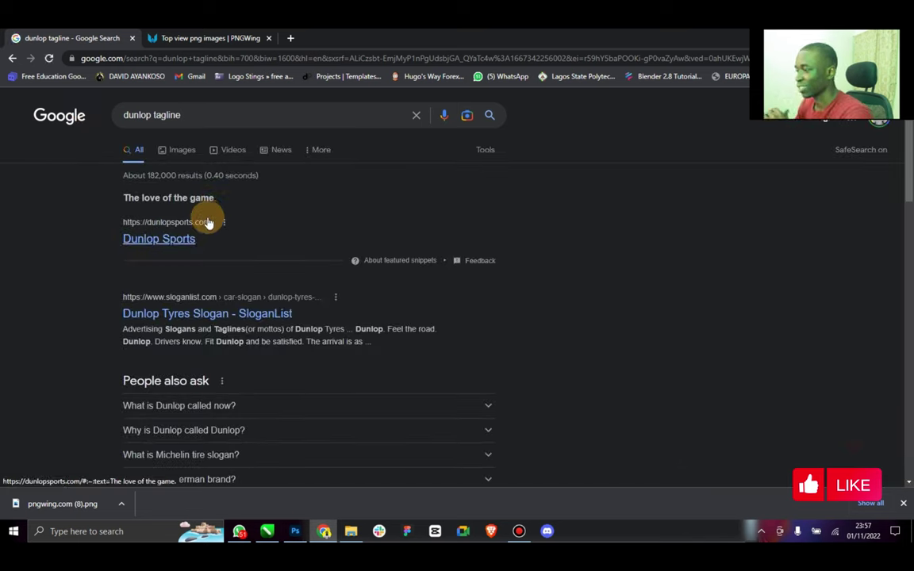
right_click(215, 318)
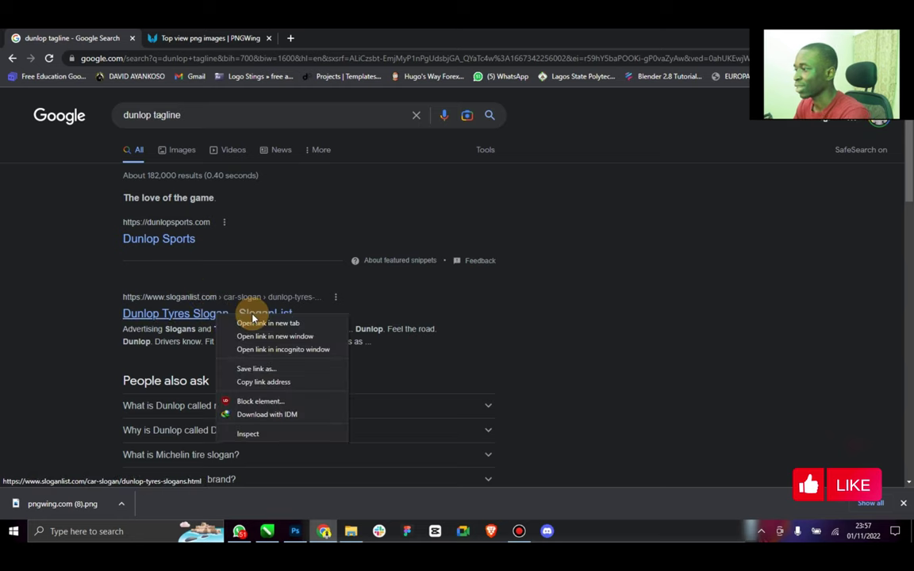
left_click(250, 322)
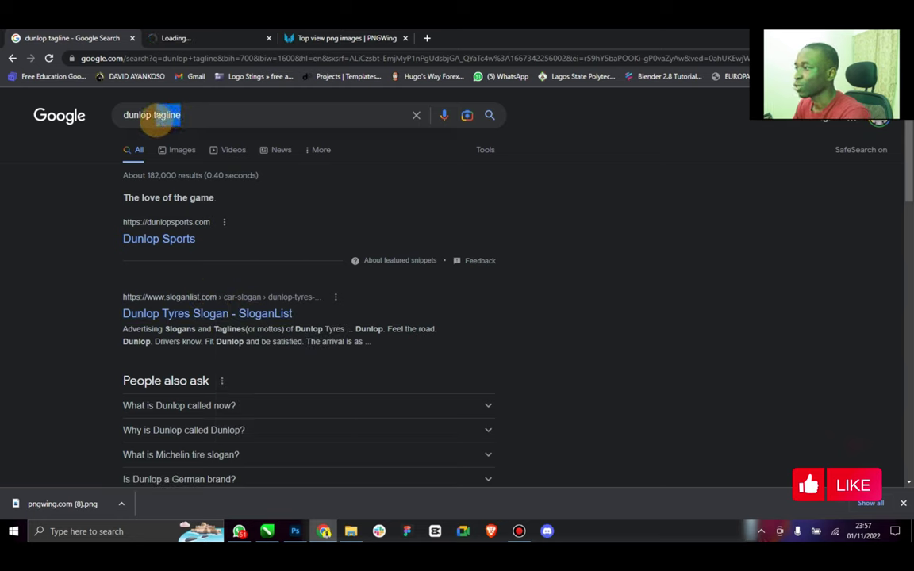
Step: Search Google for "dunlop tyre logo" and show the image results
type("tyre logo")
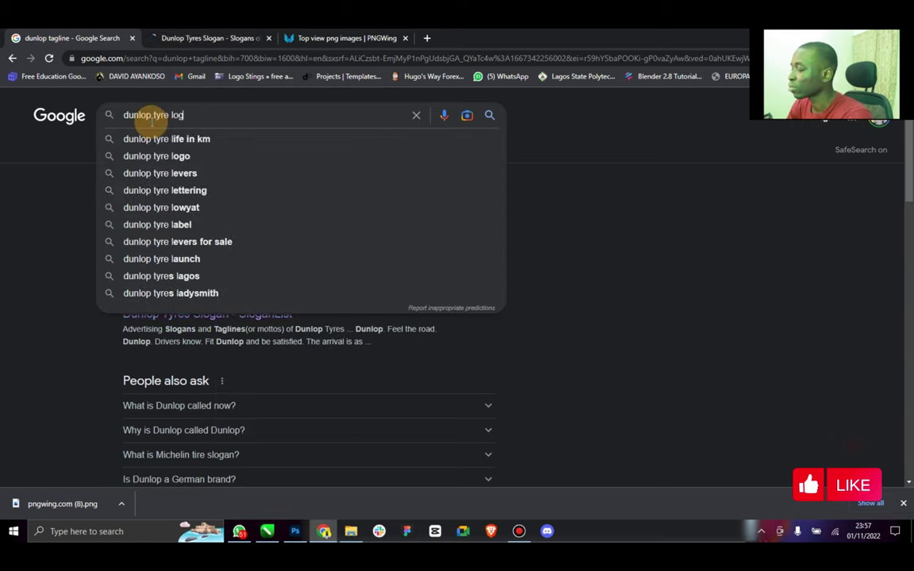
key("Return")
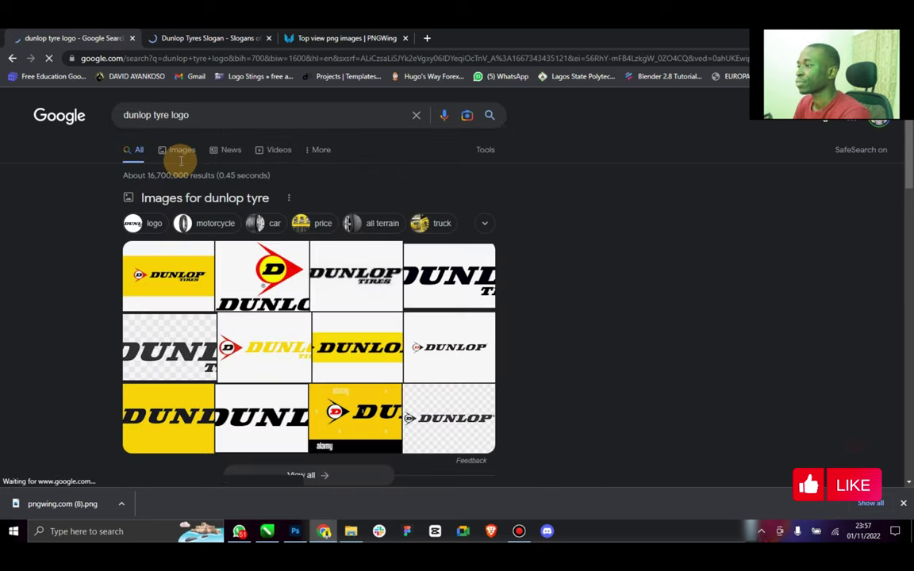
left_click(178, 149)
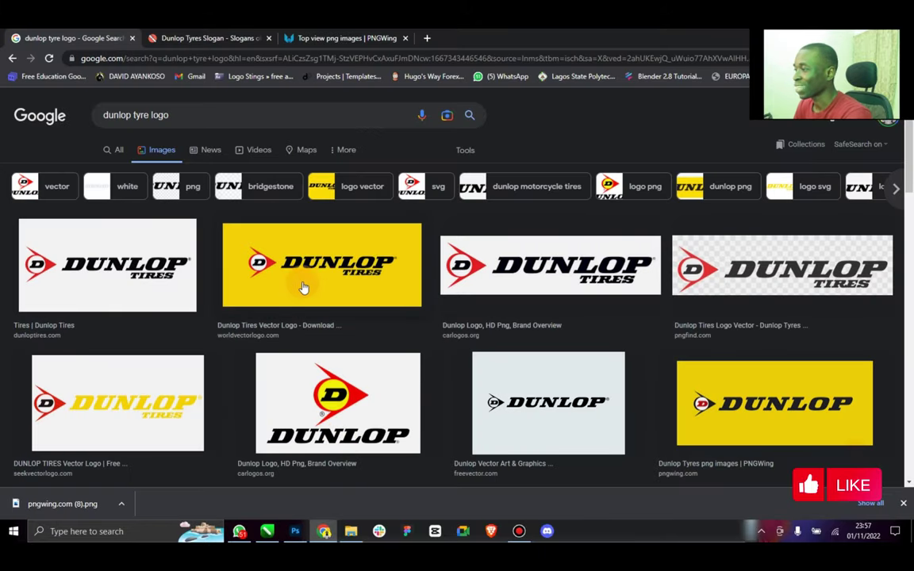
Step: Refine the image search to "dunlop tyre logo png" and preview the carlogos.org Dunlop Tires logo
left_click(195, 113)
type("png")
key("Return")
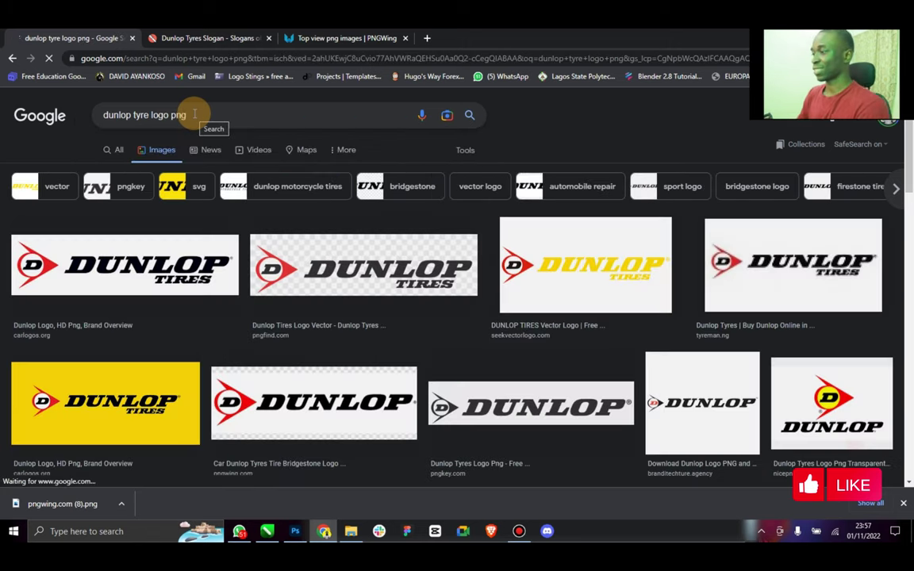
left_click(133, 254)
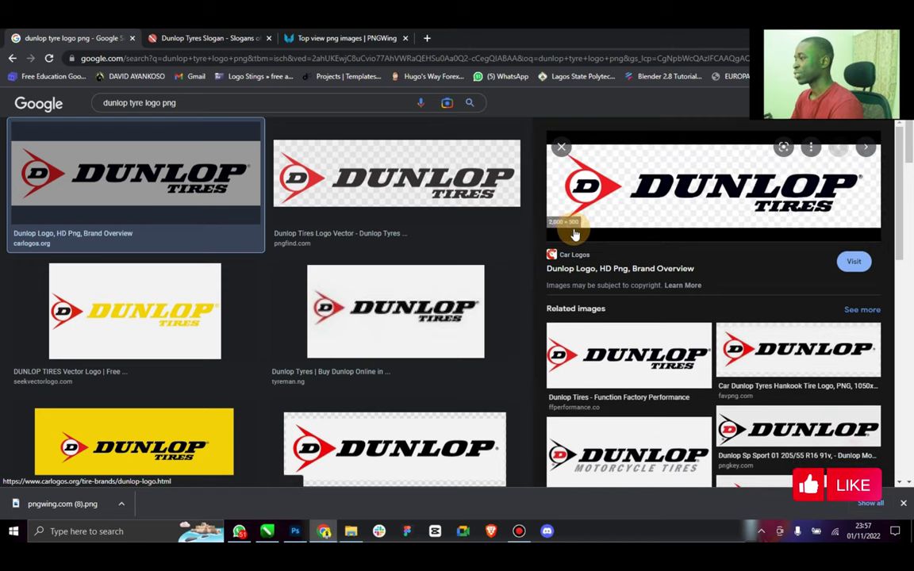
Step: Open the carlogos.org logo image in its own tab, save it to Downloads as dunlop-logo-2200x500 PNG, and close that tab
right_click(554, 175)
left_click(611, 279)
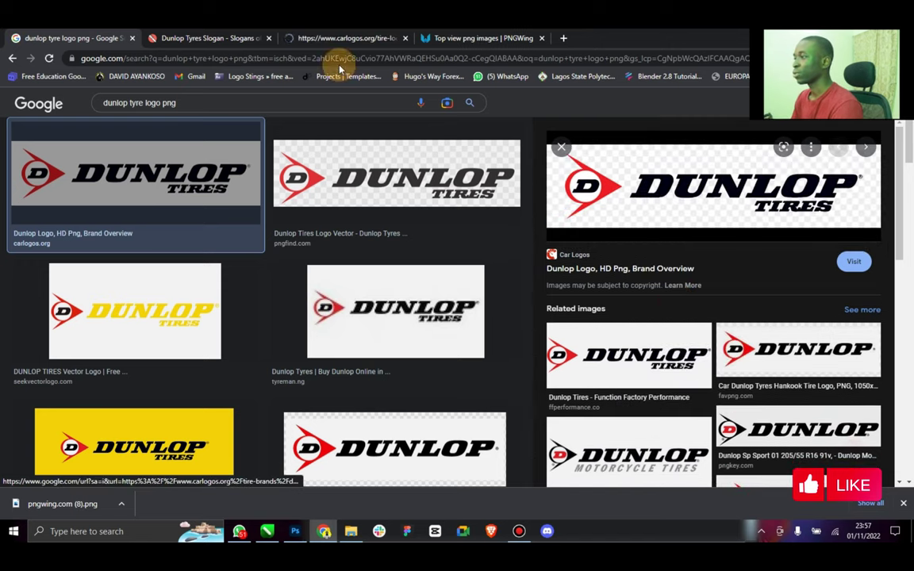
left_click(329, 40)
right_click(358, 267)
left_click(482, 293)
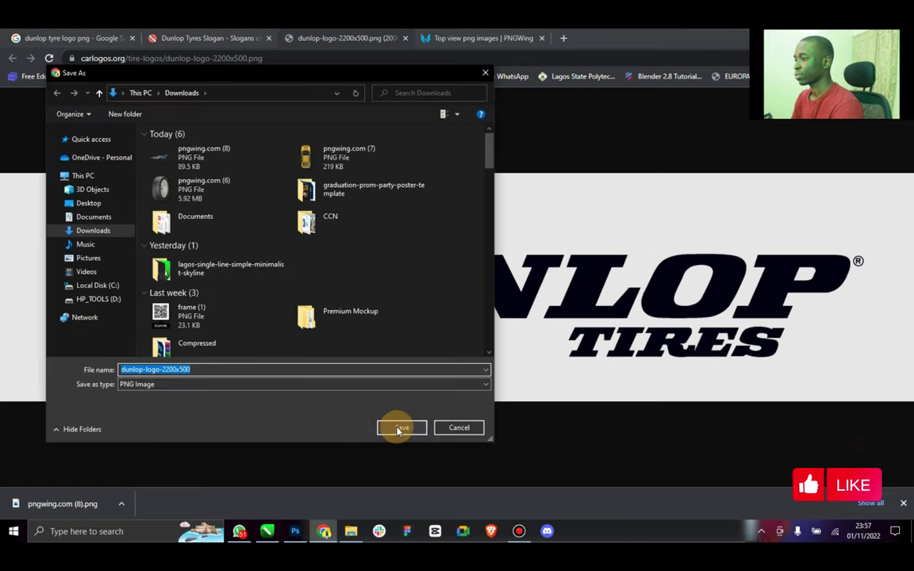
left_click(399, 428)
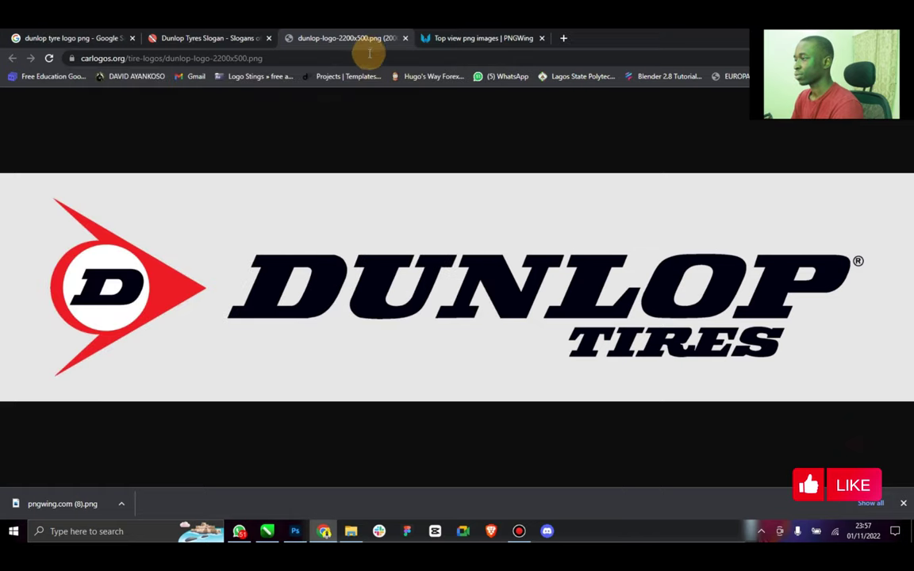
left_click(404, 38)
Step: Return to the SloganList page and read through the Dunlop Tyres slogans for a tagline
left_click(335, 38)
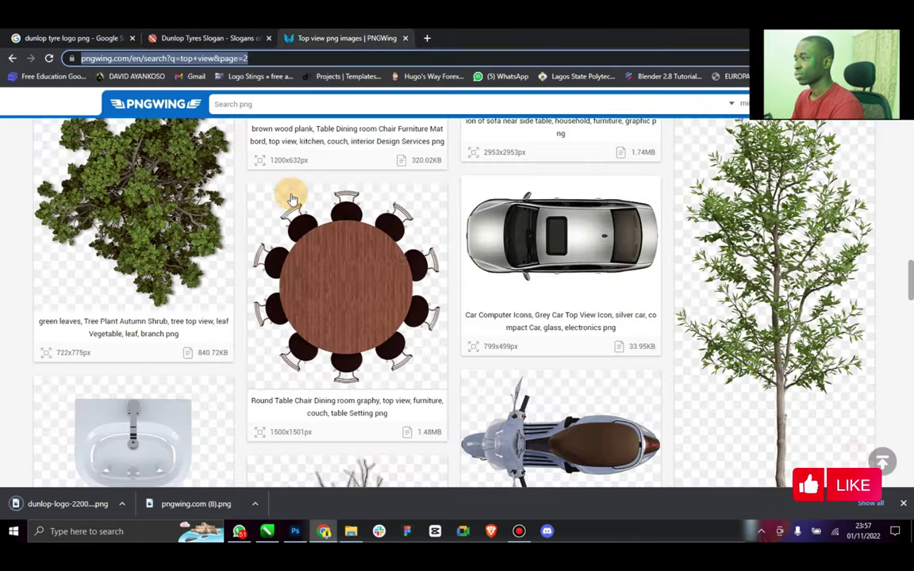
left_click(244, 37)
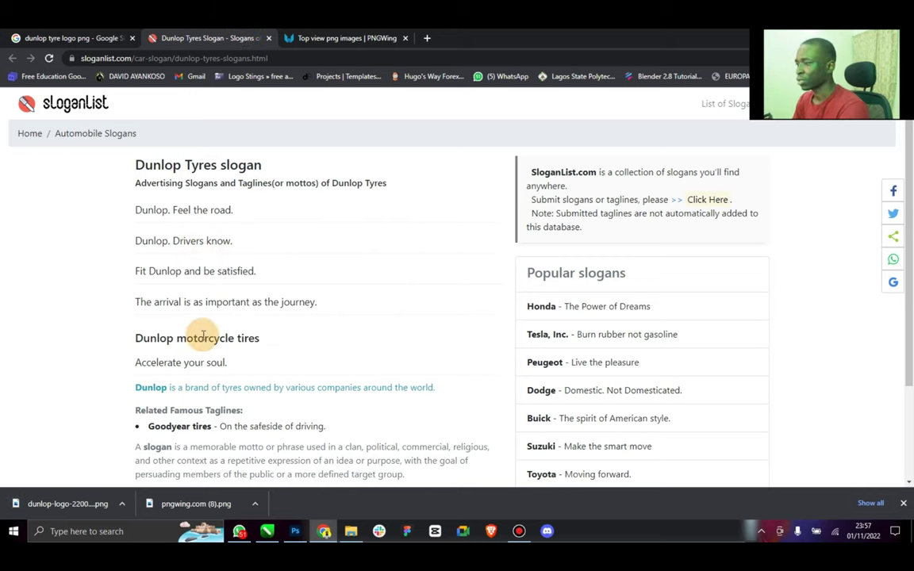
scroll(203, 335, "down", 2)
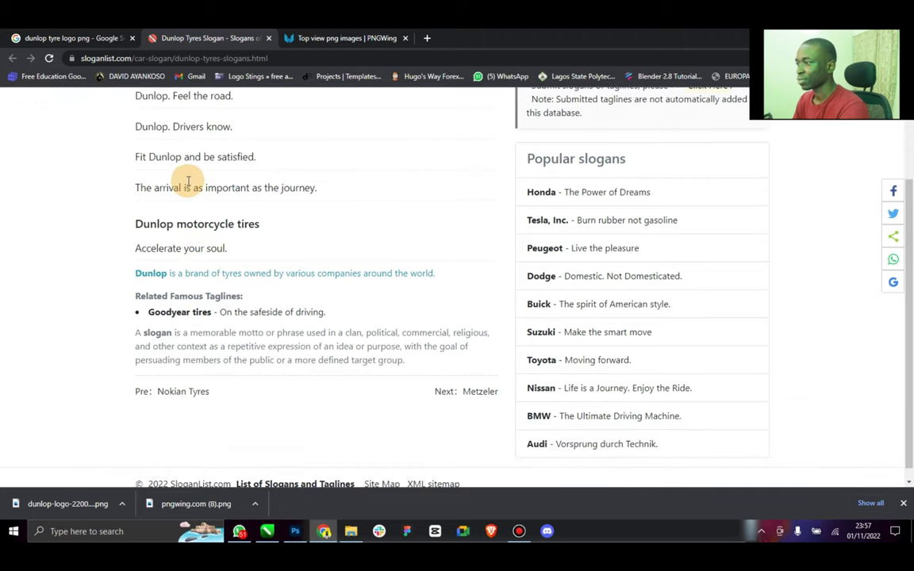
scroll(194, 211, "up", 2)
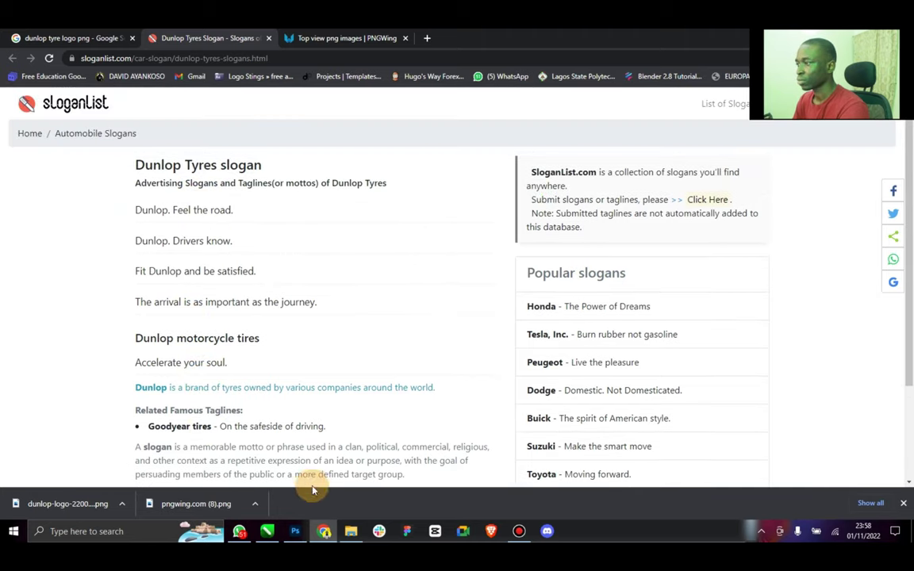
Step: Place dunlop-logo-2200x500 from Downloads into the Photoshop advert, scaled to about 12% in the canvas's upper-left corner
left_click(356, 533)
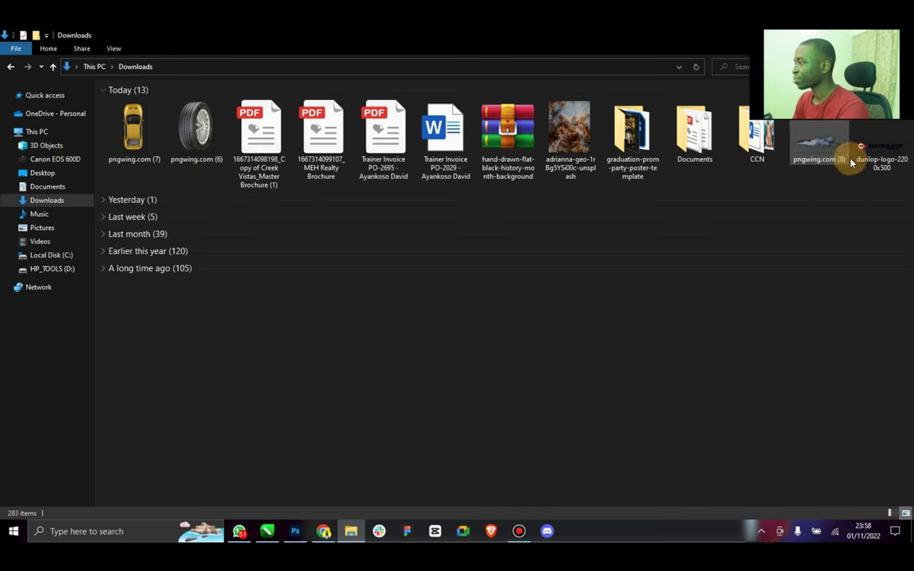
left_click_drag(851, 162, 308, 311)
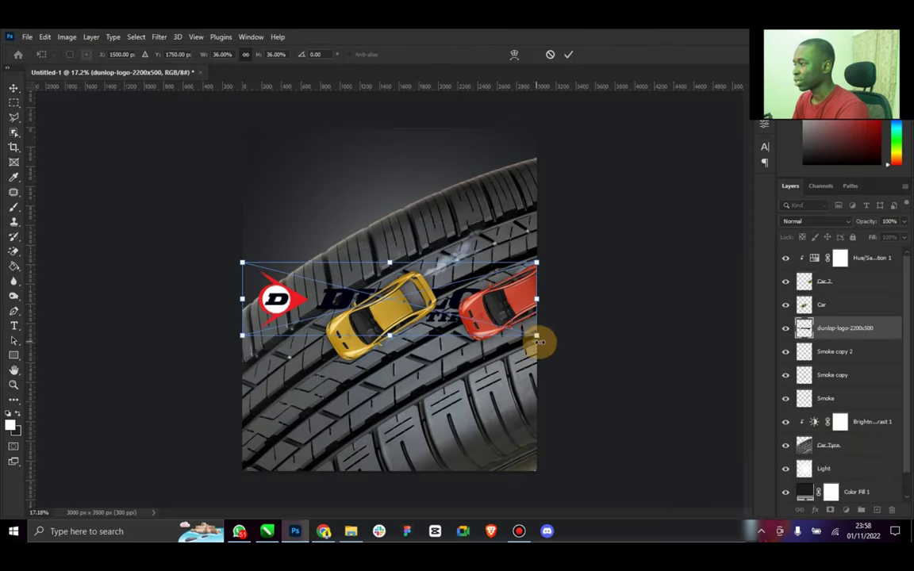
left_click_drag(538, 342, 341, 309)
left_click_drag(320, 197, 317, 150)
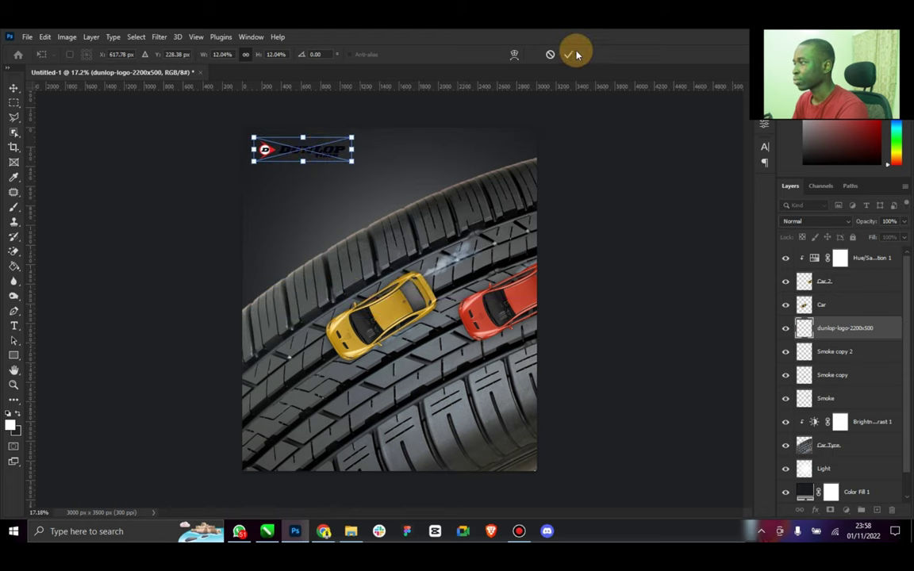
key("Return")
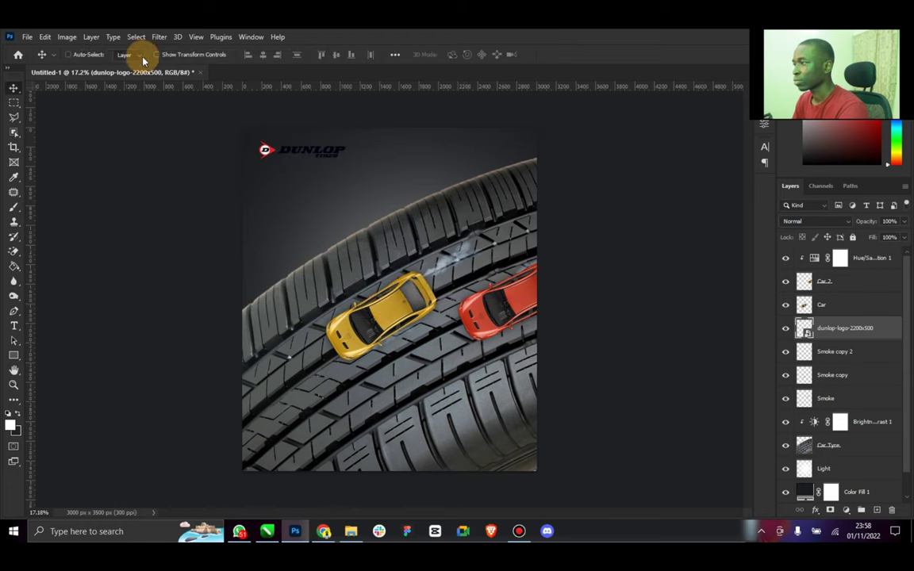
Step: Rasterize the Dunlop logo layer and move it to the top of the layer stack
right_click(831, 339)
left_click(738, 259)
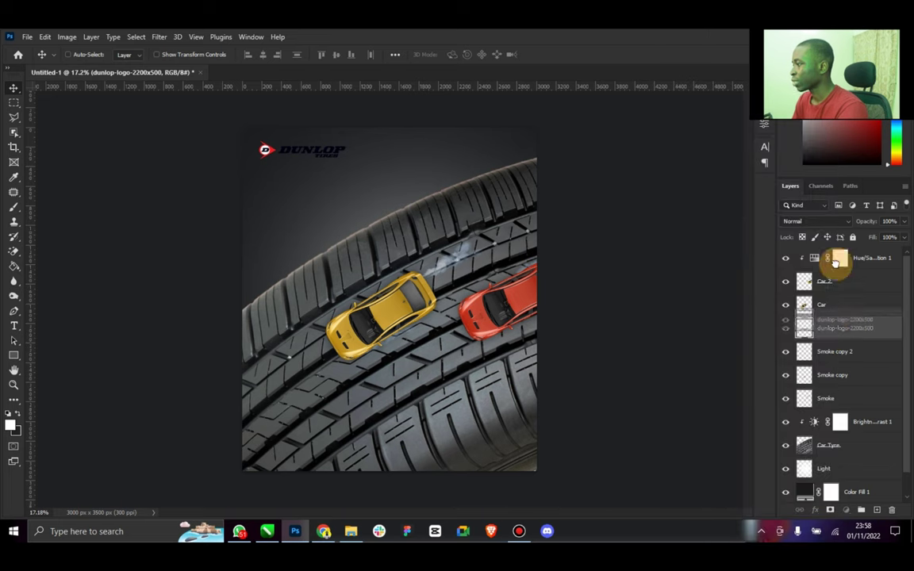
left_click_drag(836, 262, 839, 254)
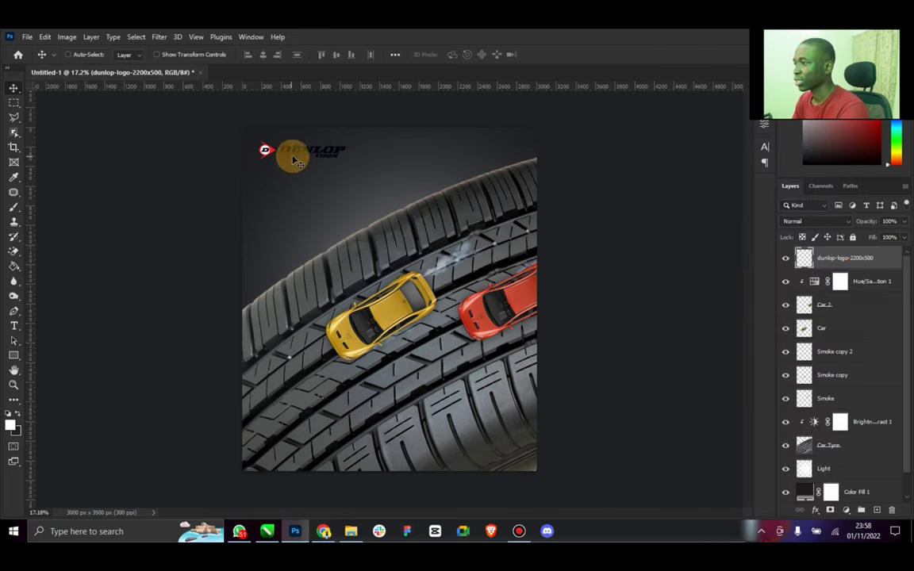
left_click(14, 384)
left_click_drag(272, 129, 387, 167)
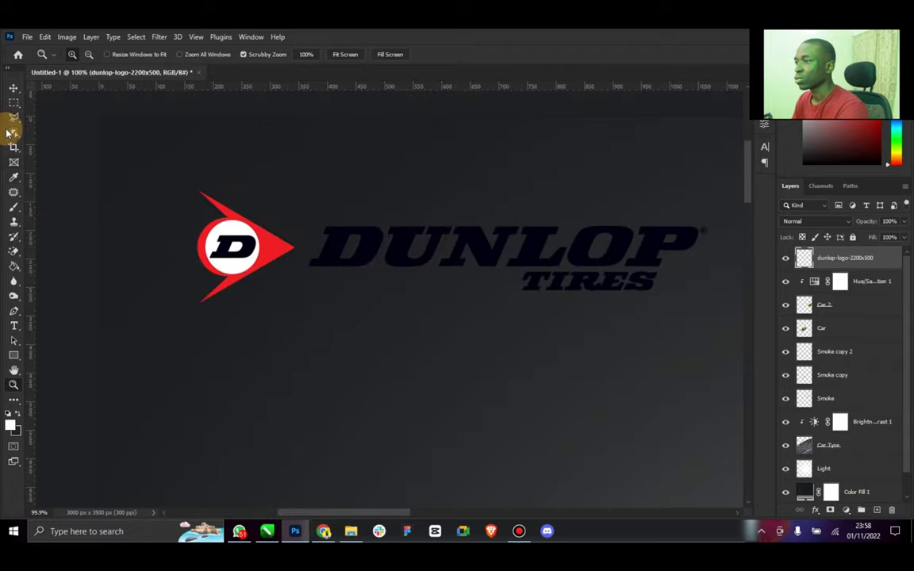
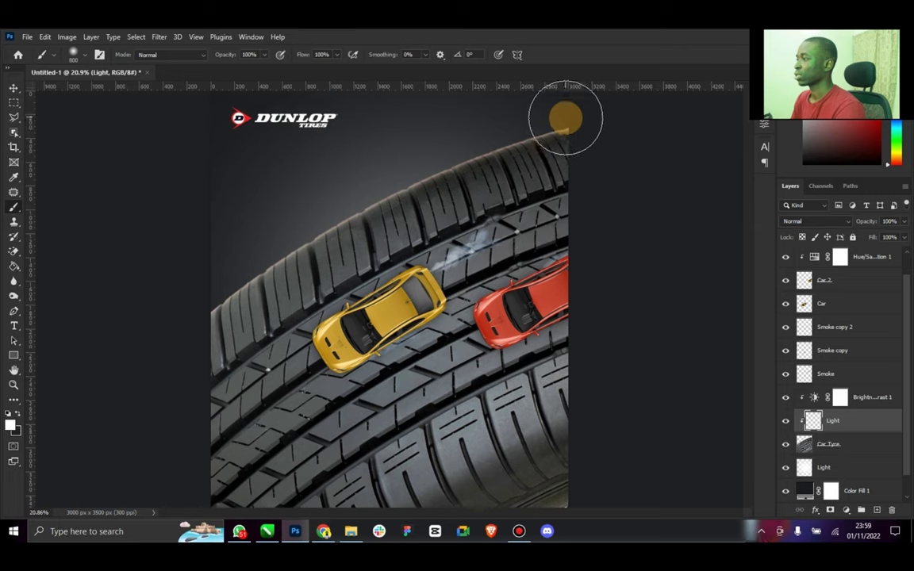
Step: Paint soft white highlights along the tyre's entire upper edge on the clipped Light layer with a 700 px brush
key("bracketleft")
mouse_move(554, 112)
left_mouse_down()
mouse_move(422, 136)
mouse_move(498, 127)
left_mouse_up()
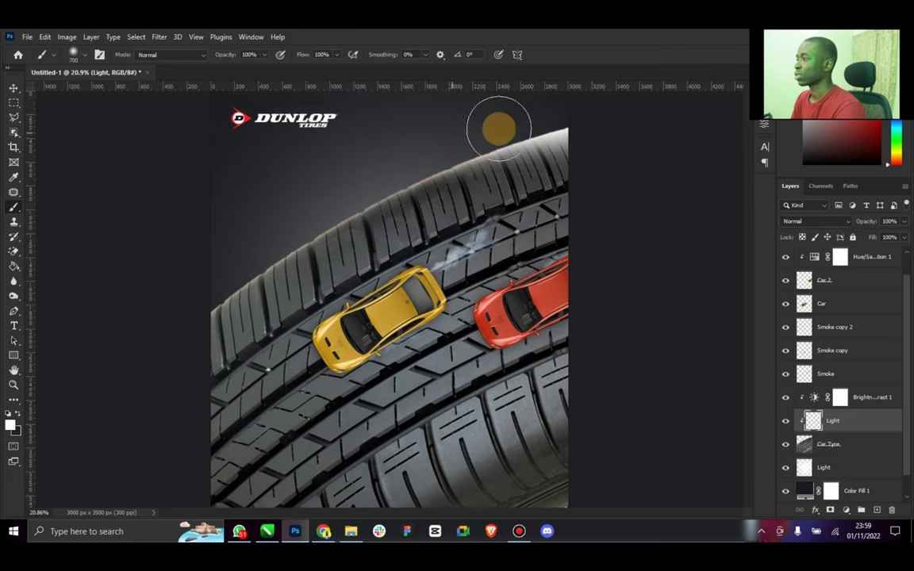
left_click_drag(265, 219, 397, 163)
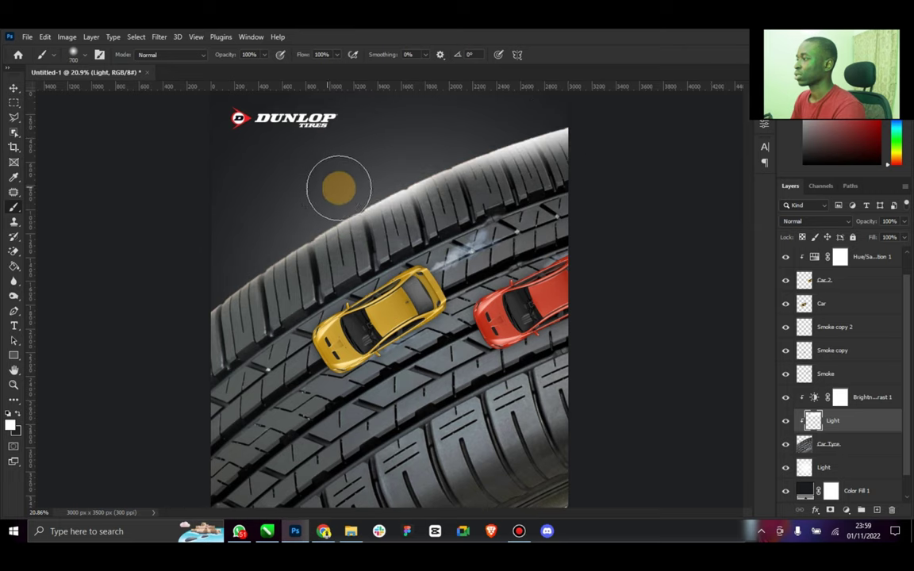
left_click_drag(277, 191, 151, 326)
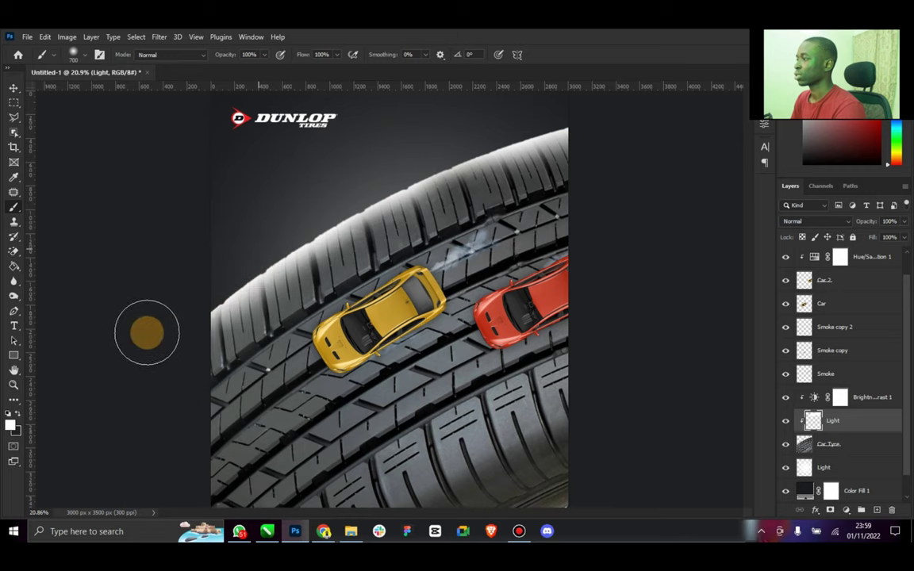
mouse_move(388, 199)
left_mouse_down()
mouse_move(403, 169)
mouse_move(603, 122)
left_mouse_up()
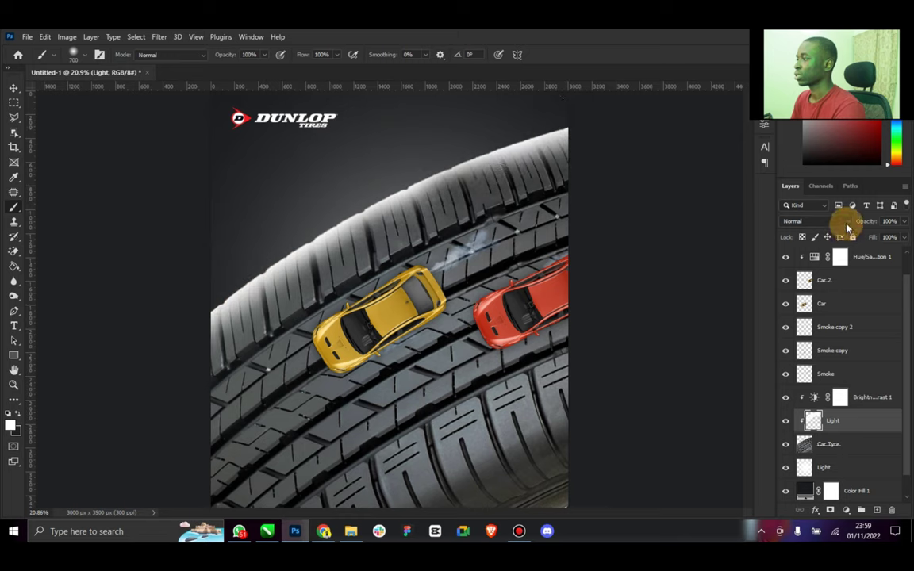
Step: Set the clipped Light layer to Overlay with 28% opacity and 75% fill, and compare the tyre with and without it
left_click(815, 221)
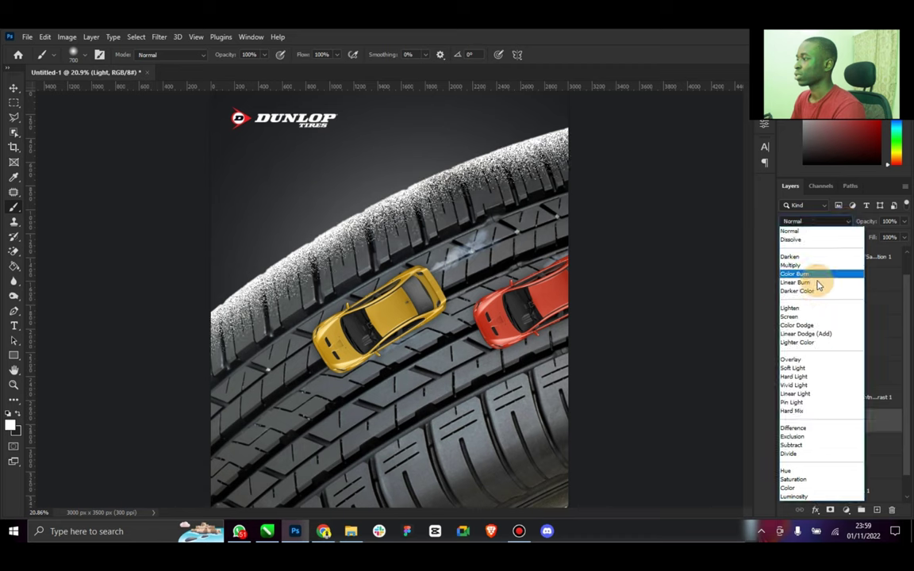
left_click(792, 359)
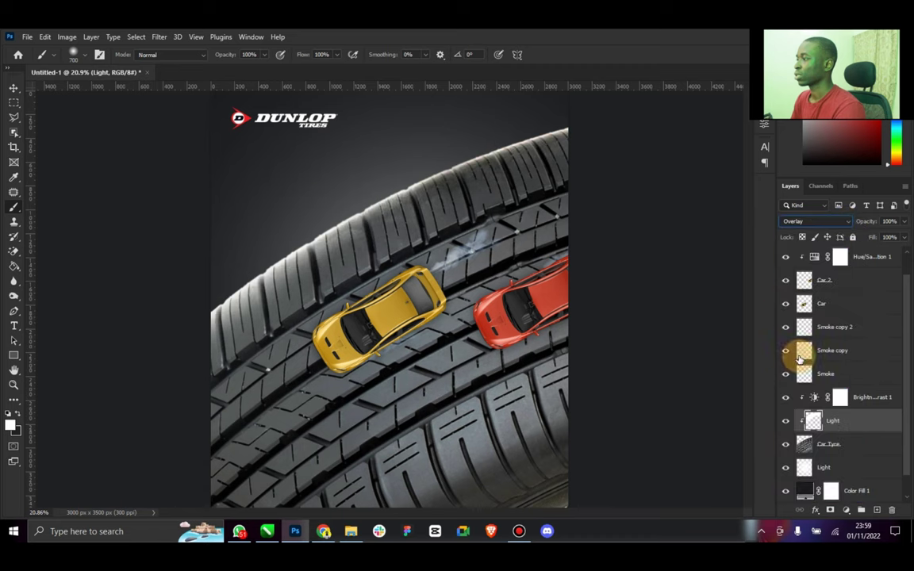
left_click_drag(903, 228, 865, 238)
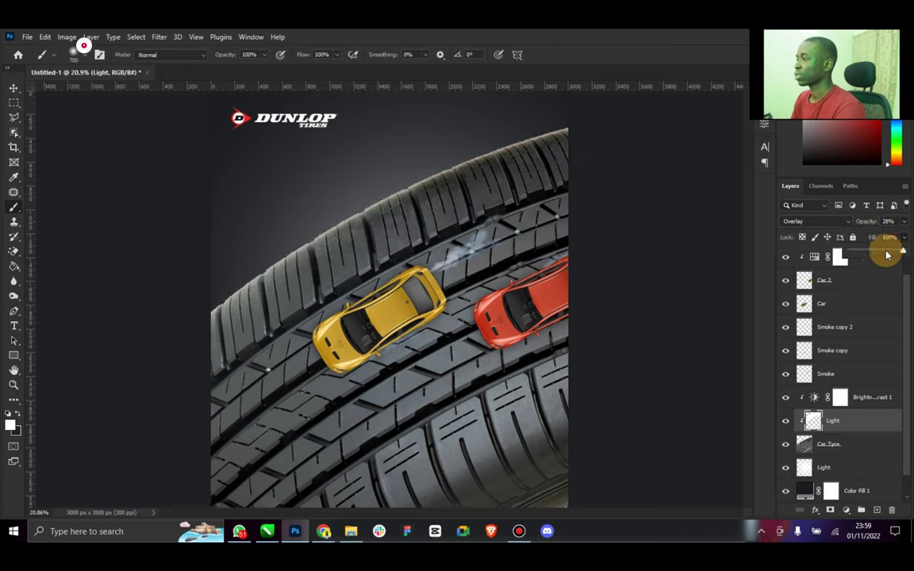
left_click(785, 421)
left_click(782, 423)
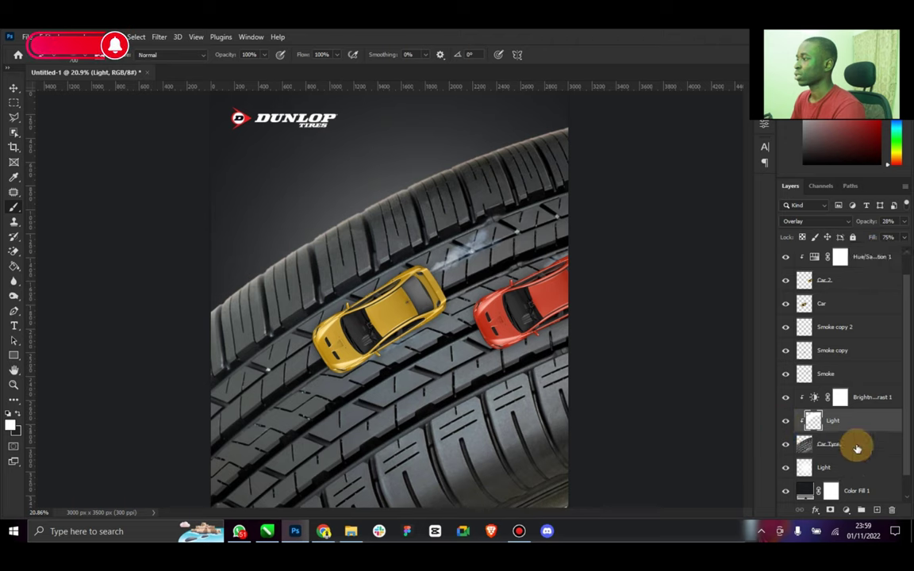
Step: Add a new layer named Shadow above the clipped Light layer, clipped to the tyre
left_click(871, 510)
type("Shadow")
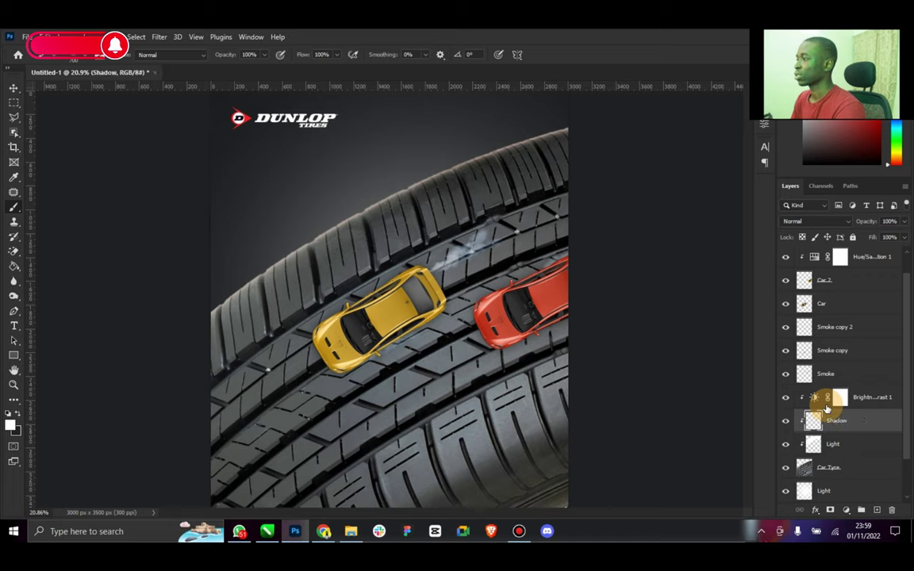
key("Return")
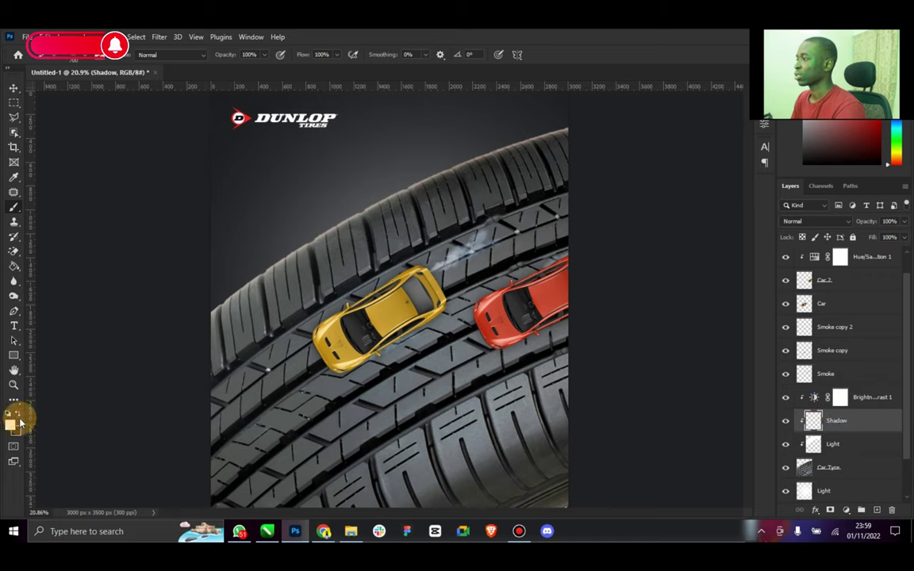
Step: Paint a broad, soft black shadow across the tyre's lower-right area on the Shadow layer
left_click(16, 426)
left_click(609, 184)
left_click(596, 265)
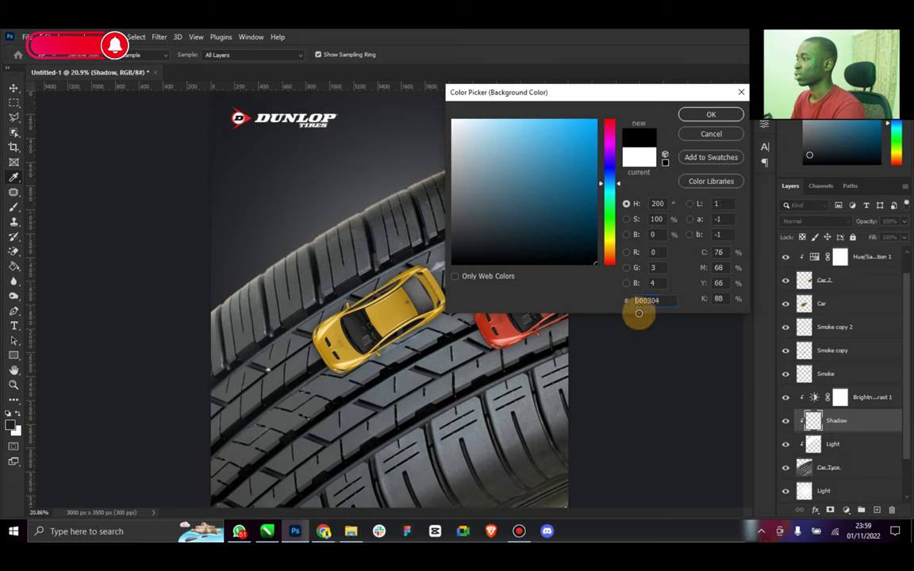
left_click(711, 114)
key("b")
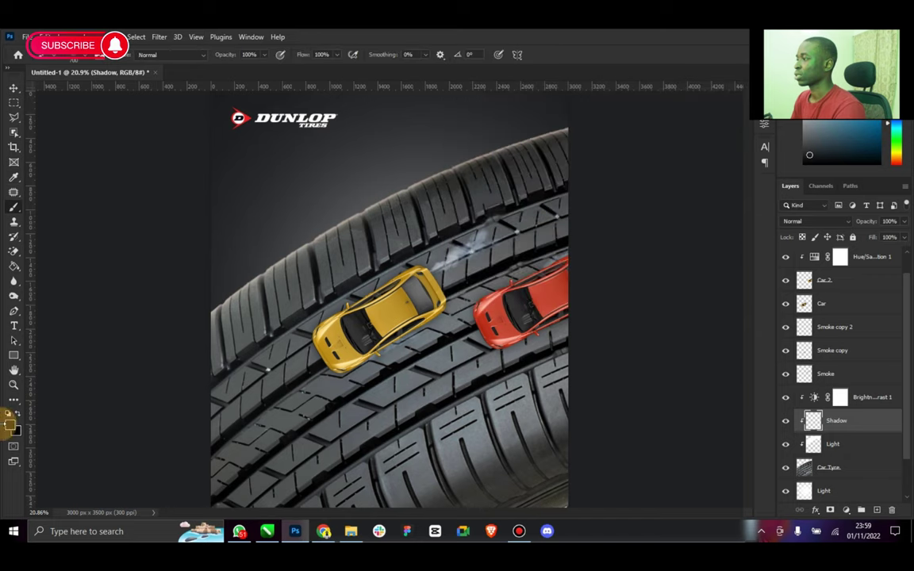
left_click(8, 414)
left_click(13, 384)
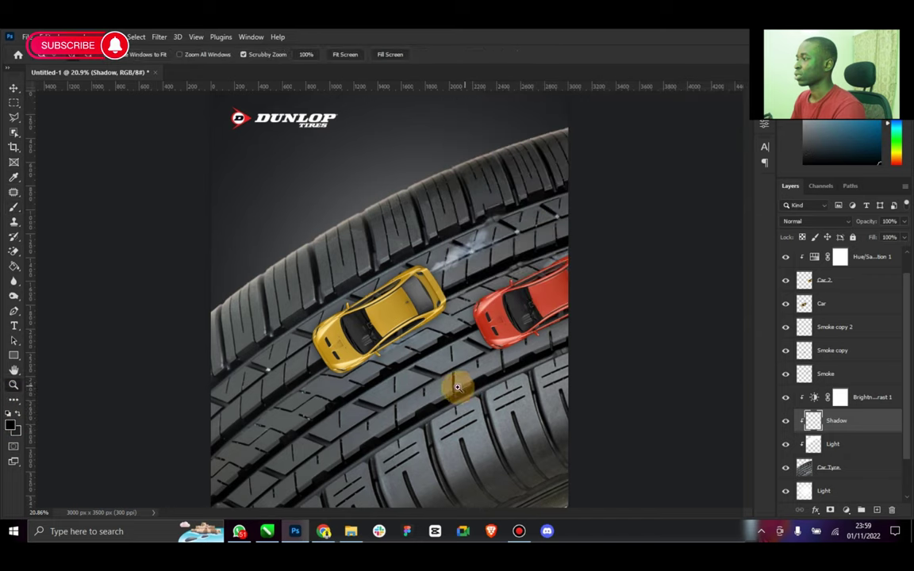
left_click_drag(457, 386, 397, 347)
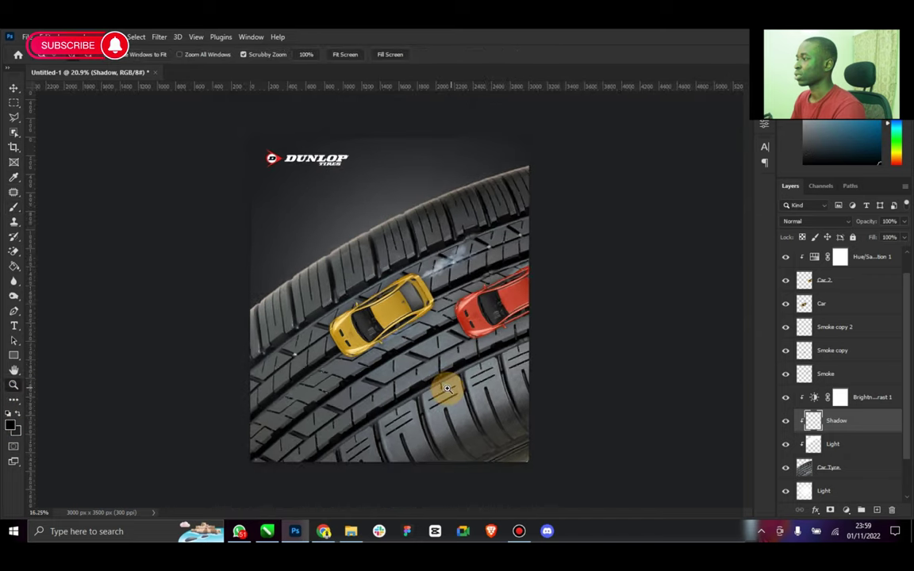
left_click(13, 209)
mouse_move(548, 439)
left_mouse_down()
mouse_move(557, 435)
mouse_move(322, 514)
mouse_move(427, 470)
mouse_move(378, 489)
mouse_move(322, 483)
left_mouse_up()
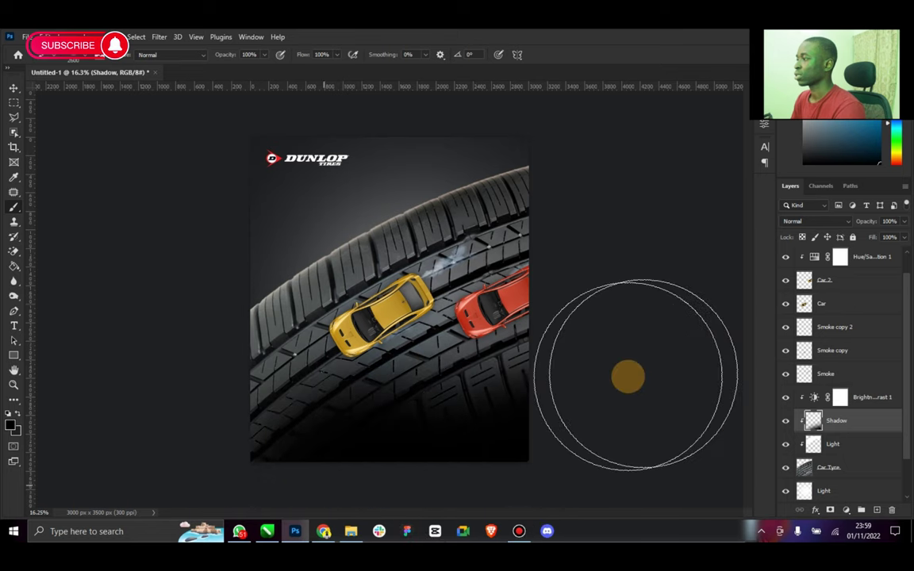
Step: Set the Shadow layer's blend mode to Soft Light
left_click(13, 87)
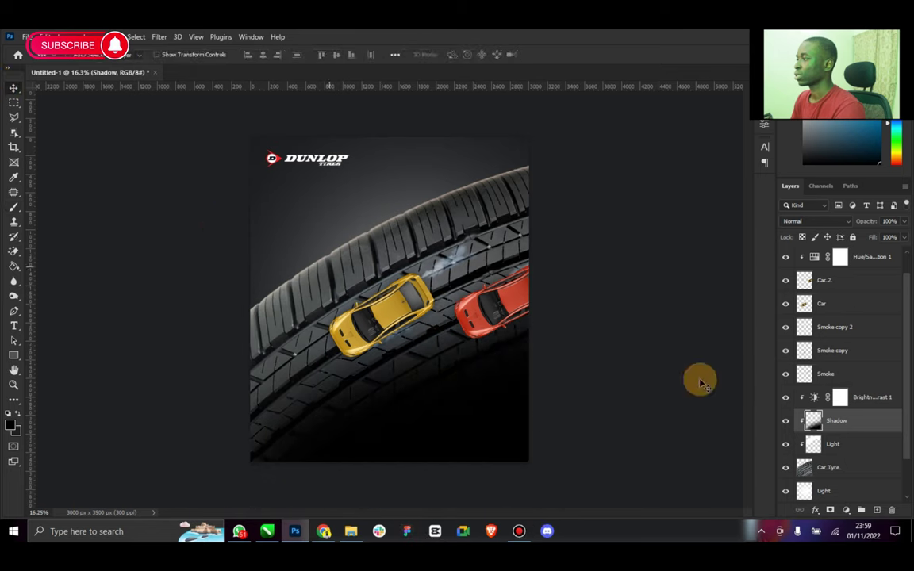
left_click(821, 222)
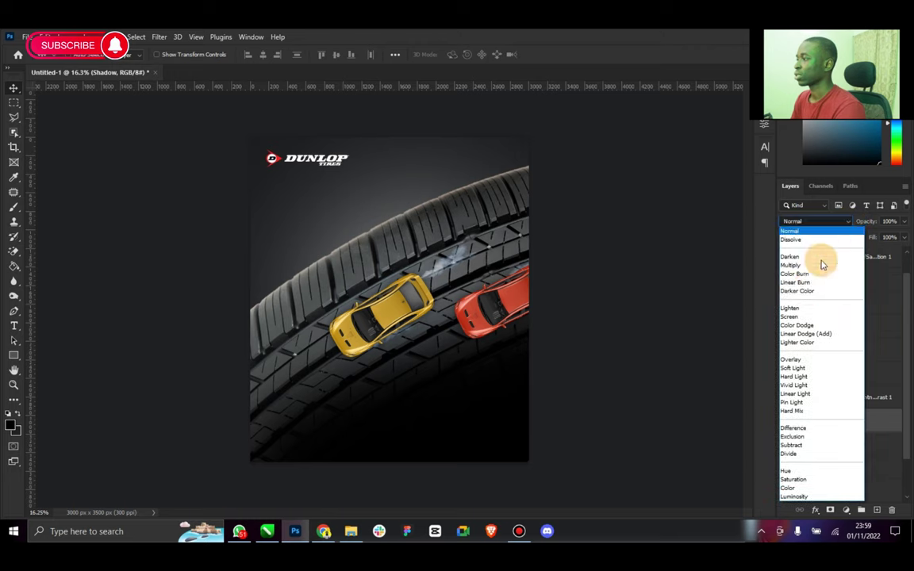
left_click(803, 369)
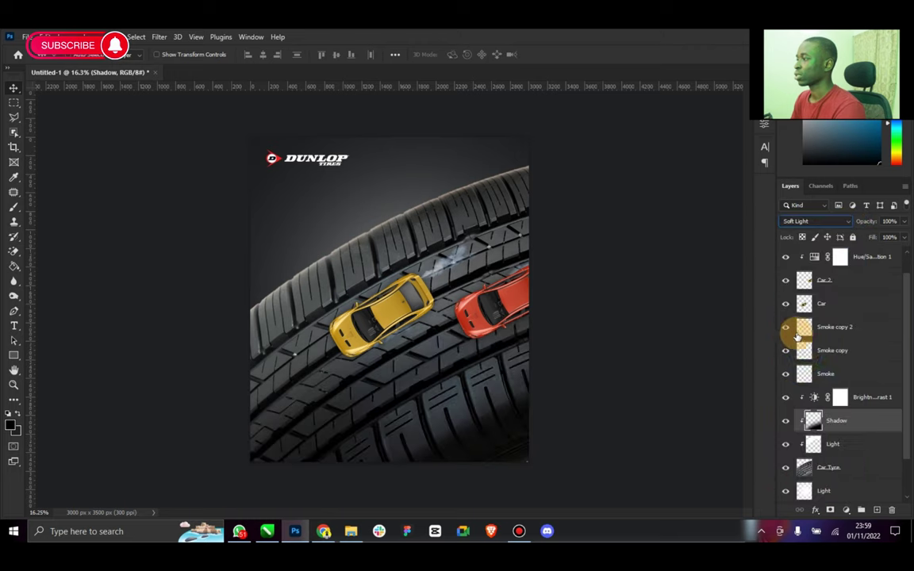
Step: Reduce the Shadow layer's opacity to 76% and compare the tyre with and without it
mouse_move(902, 231)
left_mouse_down()
mouse_move(885, 236)
mouse_move(893, 236)
left_mouse_up()
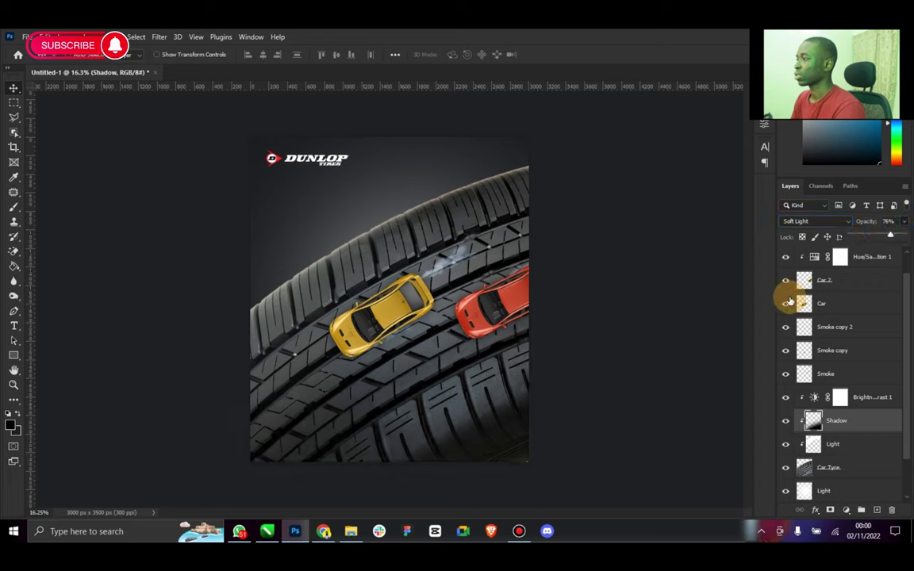
left_click(788, 423)
left_click(788, 423)
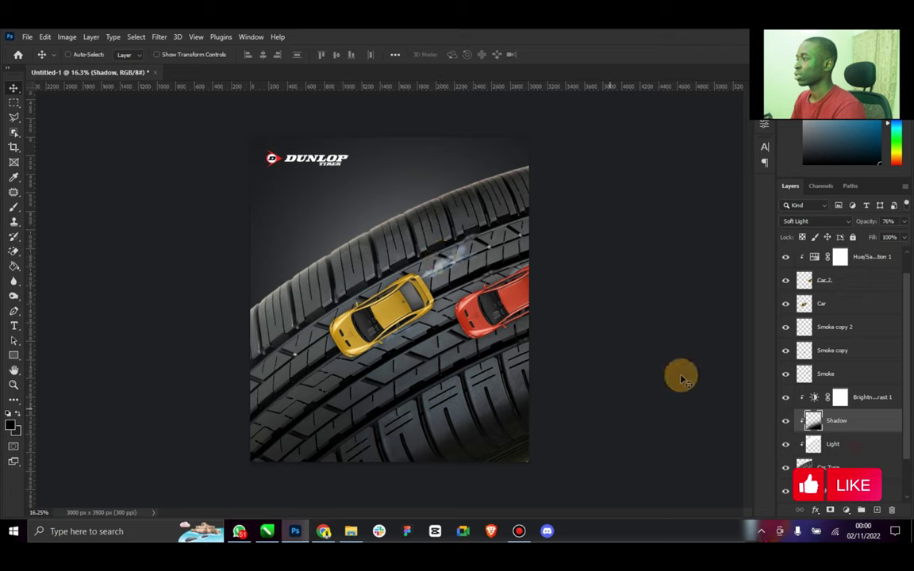
Step: Duplicate the Car 2 layer and blacken the lower original using Hue/Saturation with Lightness at -100
left_click(833, 282)
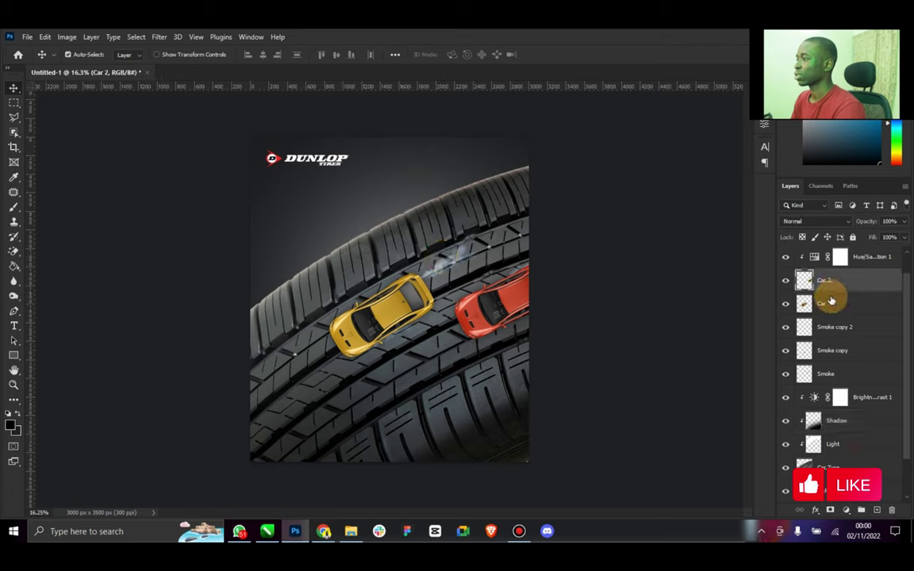
key("ctrl+j")
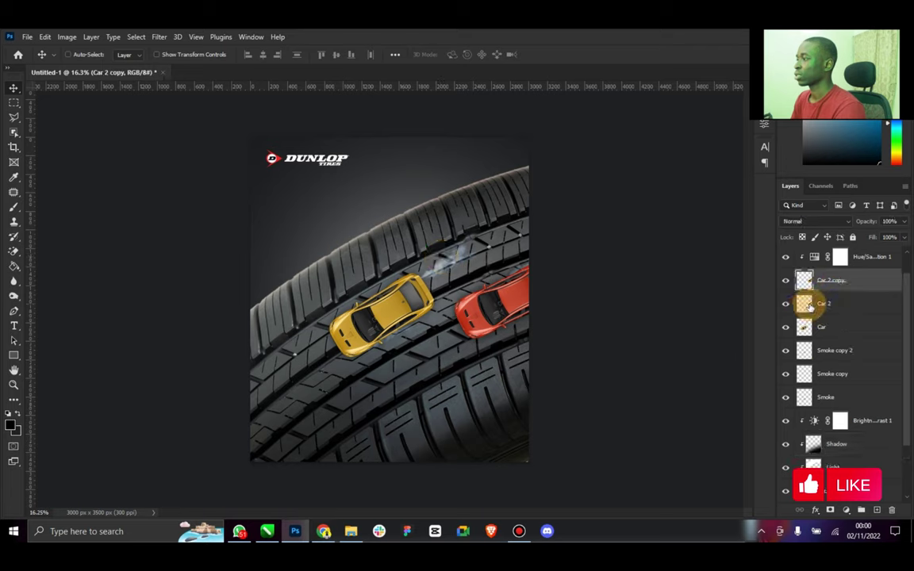
left_click(818, 305)
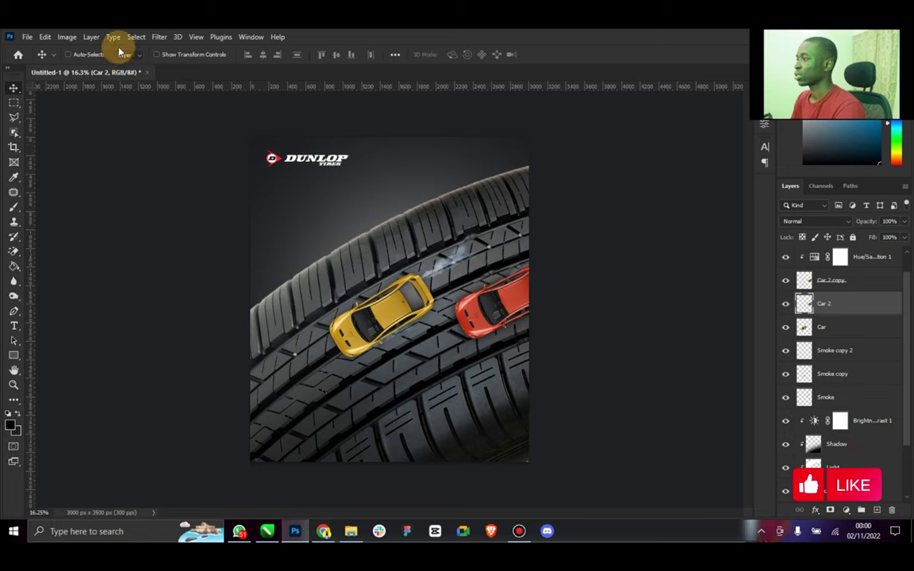
left_click(68, 38)
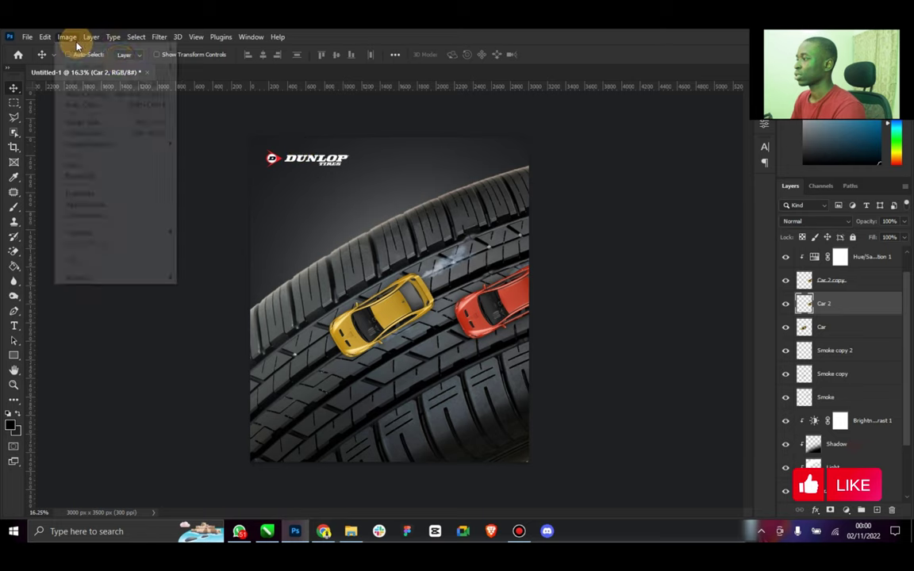
mouse_move(91, 65)
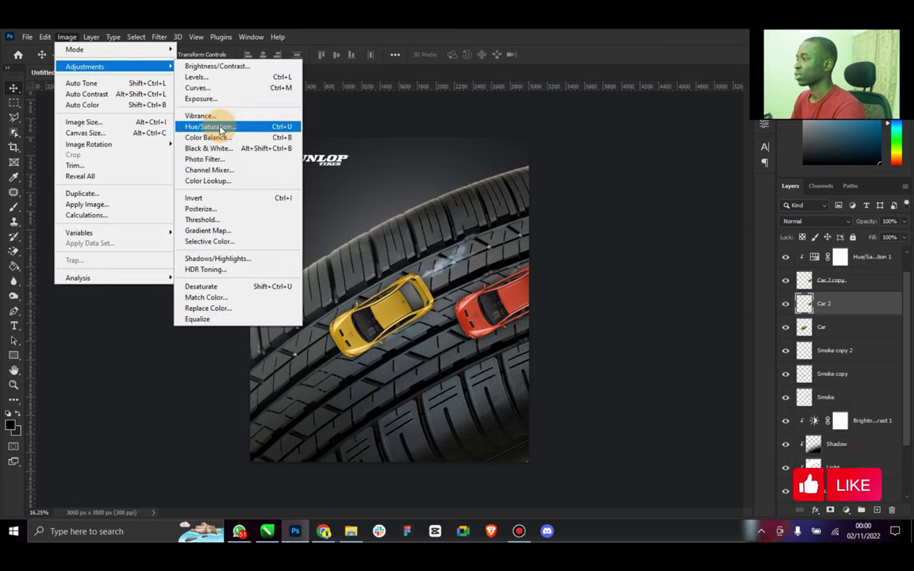
left_click(219, 127)
left_click_drag(626, 249, 565, 230)
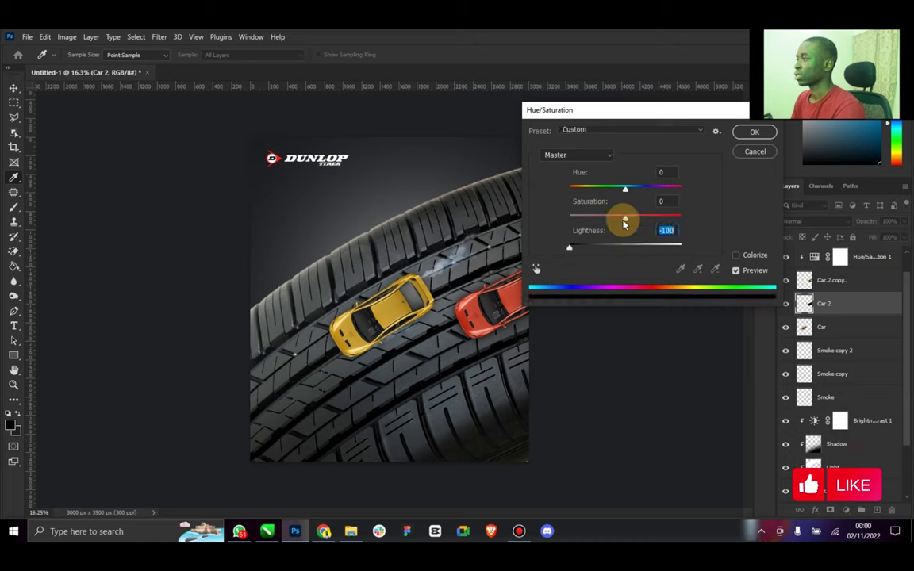
left_click(758, 137)
Step: Move the blackened Car 2 layer slightly below the red car and soften it with a 78.4-pixel Gaussian Blur
key("v")
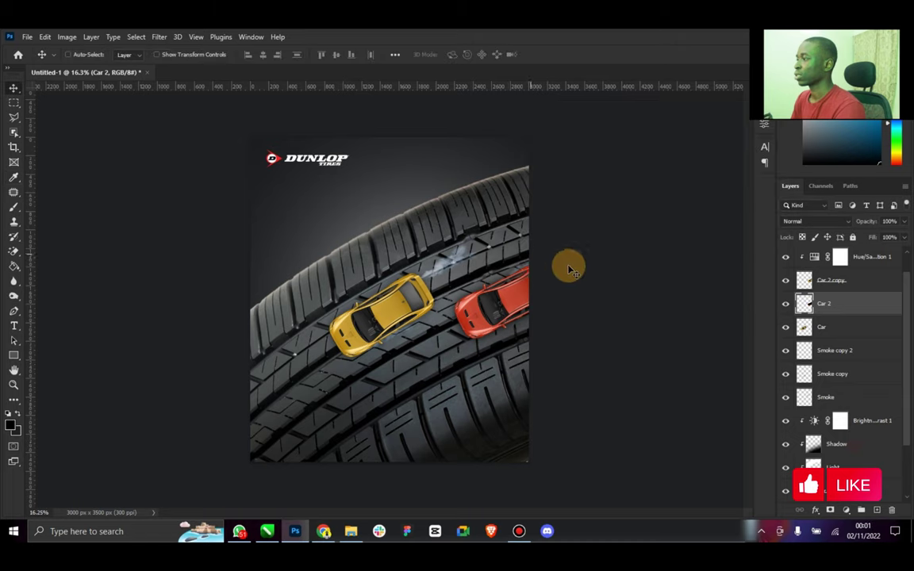
left_click_drag(500, 279, 476, 339)
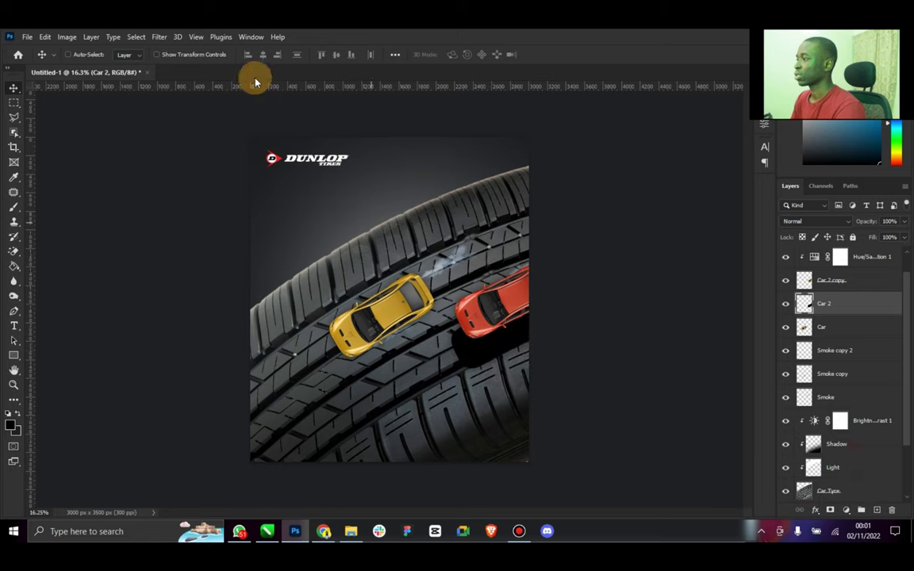
left_click(158, 37)
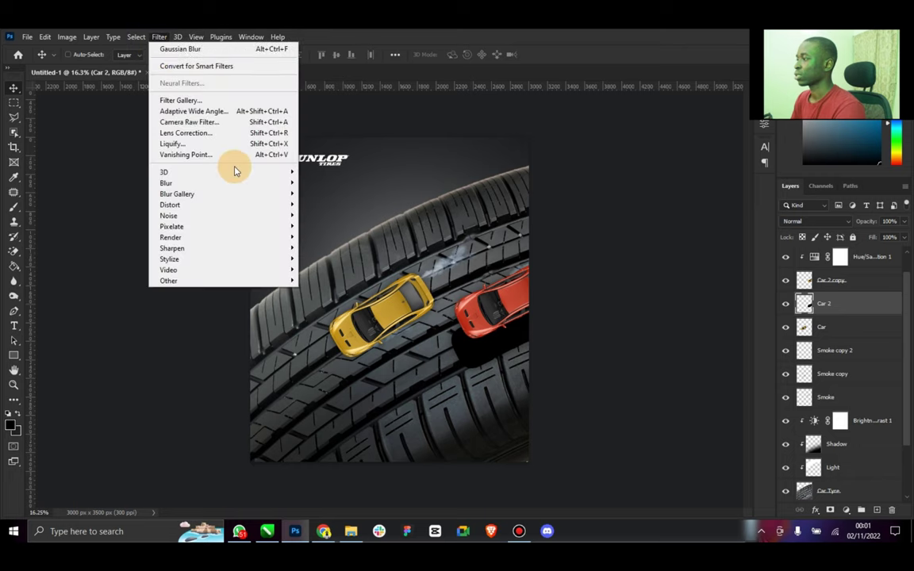
mouse_move(246, 190)
left_click(328, 226)
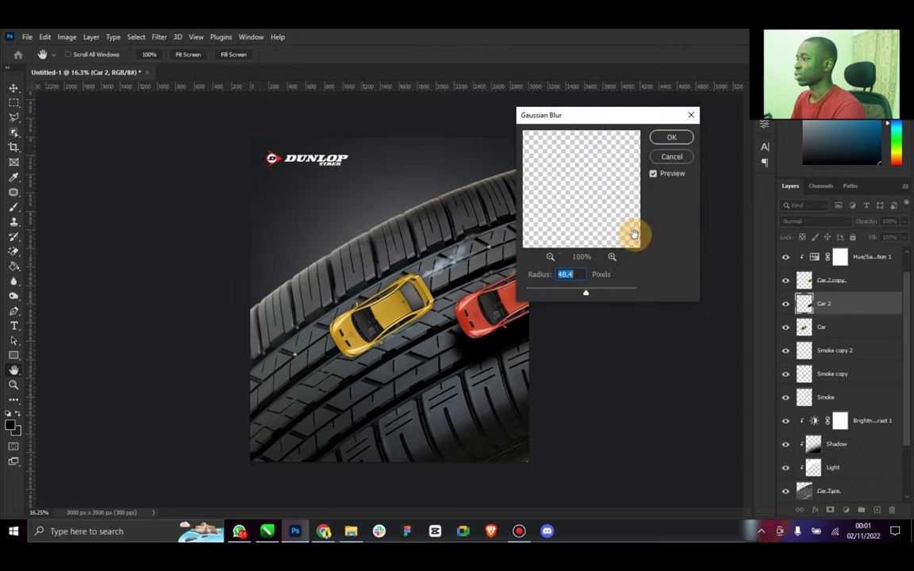
left_click_drag(601, 298, 591, 295)
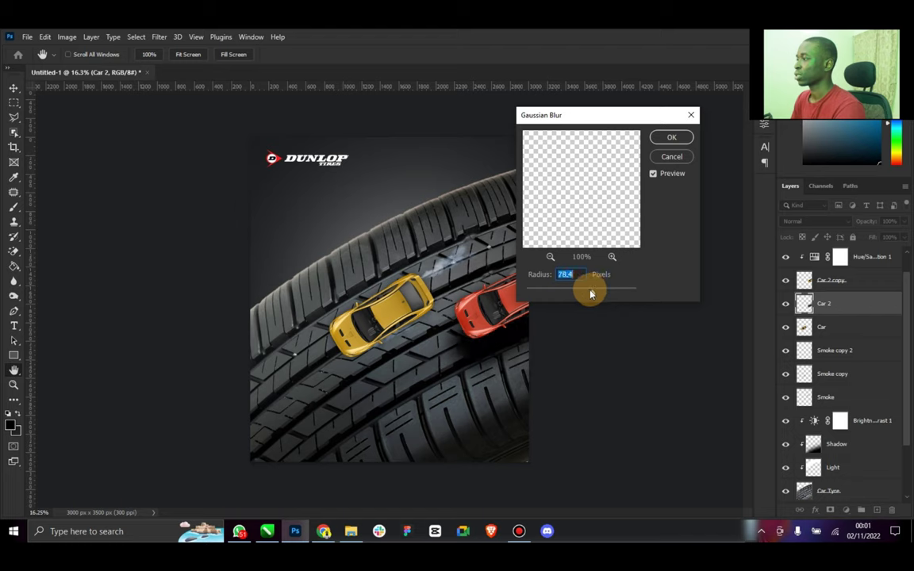
left_click(680, 135)
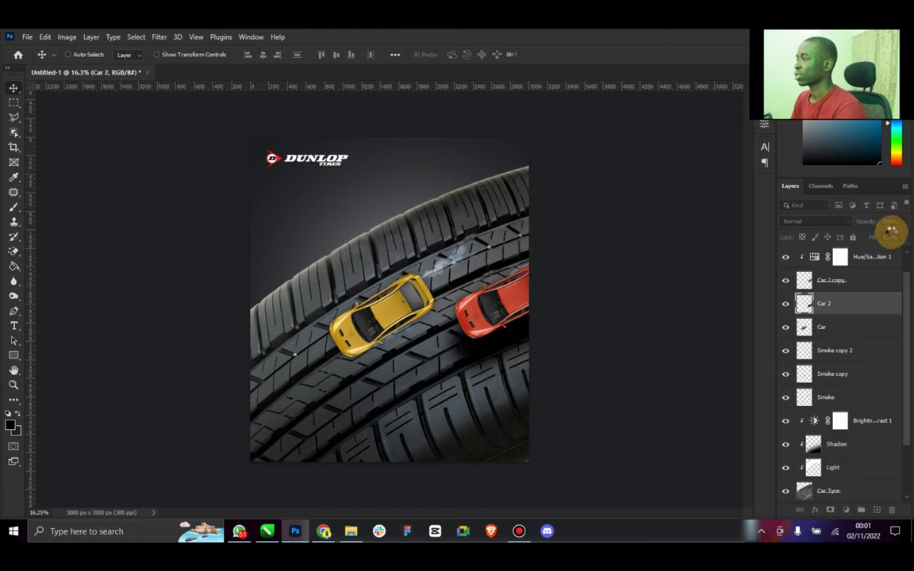
Step: Set the blurred car shadow's opacity to 54% and shift it up to sit closely beneath the red car
left_click_drag(901, 236, 840, 231)
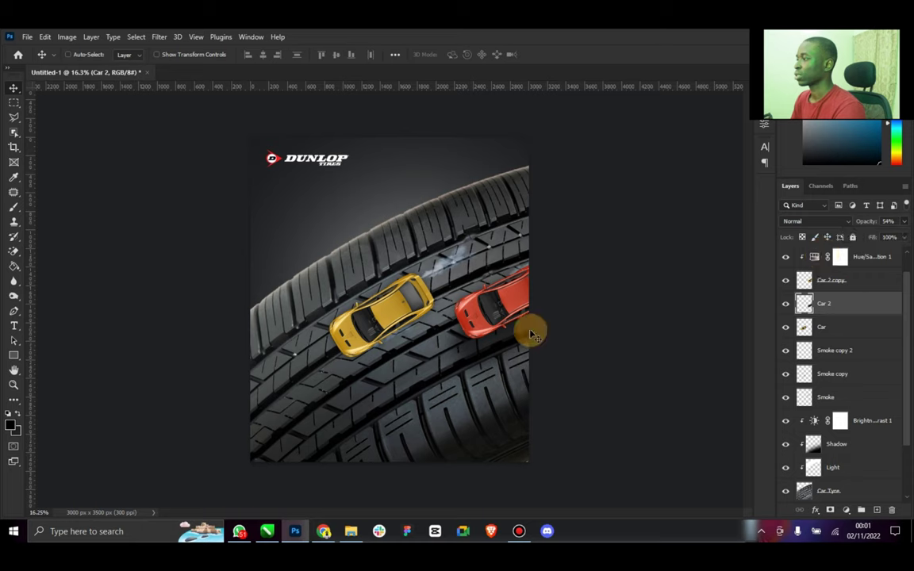
left_click_drag(512, 349, 530, 285)
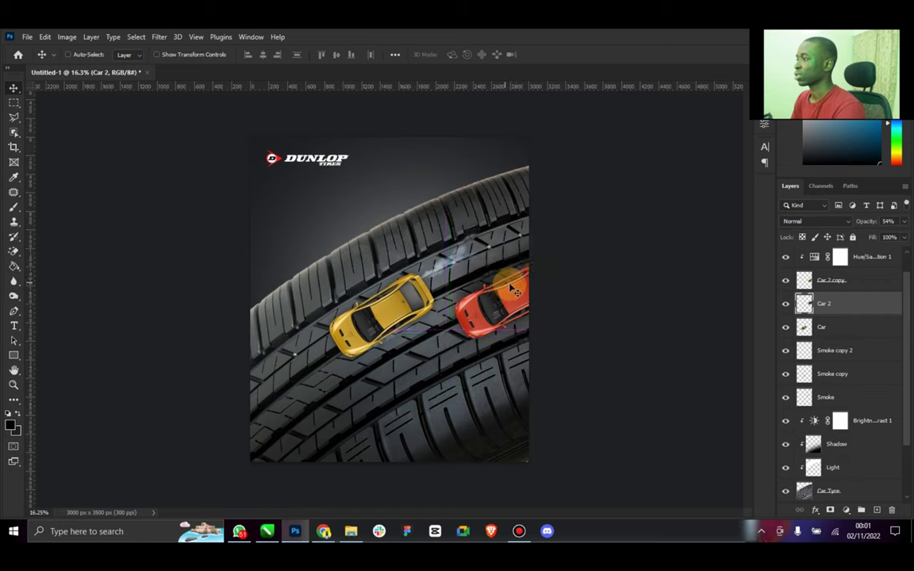
Step: Duplicate the red car's shadow, place the copy below the Car layer and position it beneath the yellow car
key("ctrl+j")
left_click_drag(480, 276, 454, 251)
left_click_drag(872, 303, 861, 362)
left_click_drag(426, 272, 417, 321)
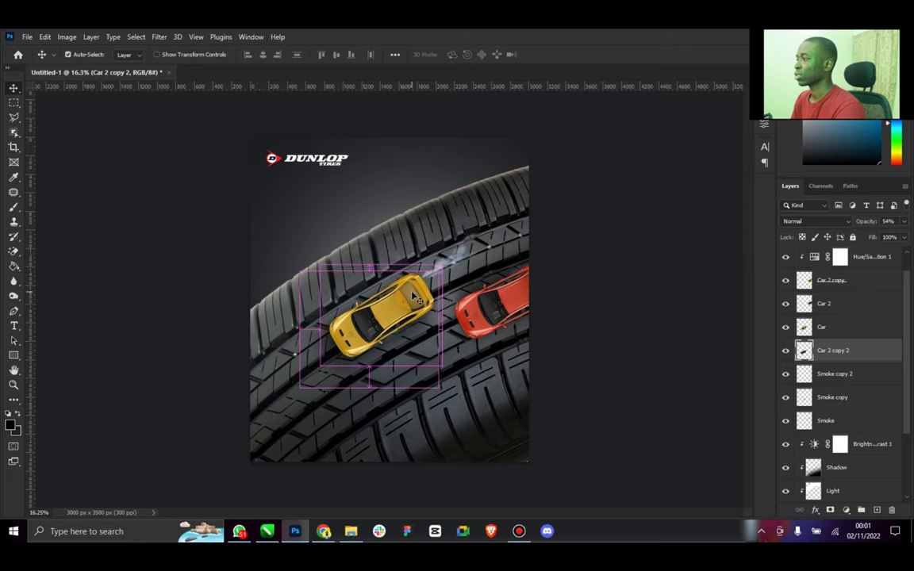
Step: Save the document as a Photoshop file named Dunlop Advert in the Elzenitho Hub > My PSD folder, with Maximize Compatibility on
key("ctrl+s")
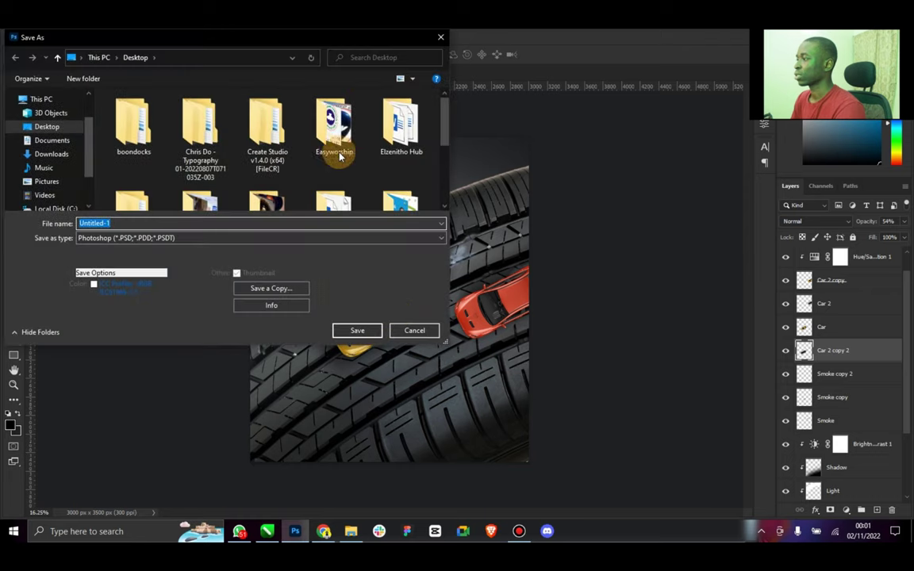
double_click(389, 134)
scroll(389, 143, "down", 1)
left_click(401, 168)
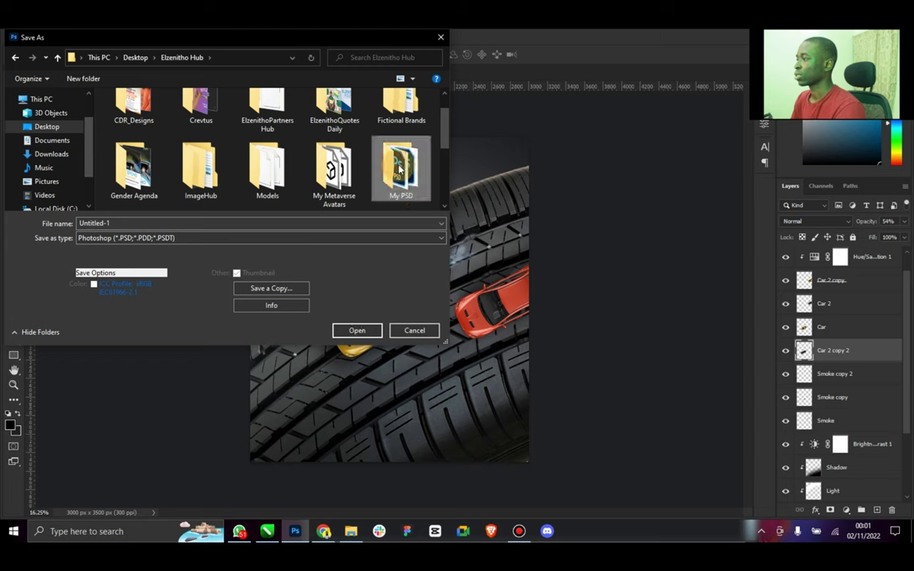
double_click(400, 168)
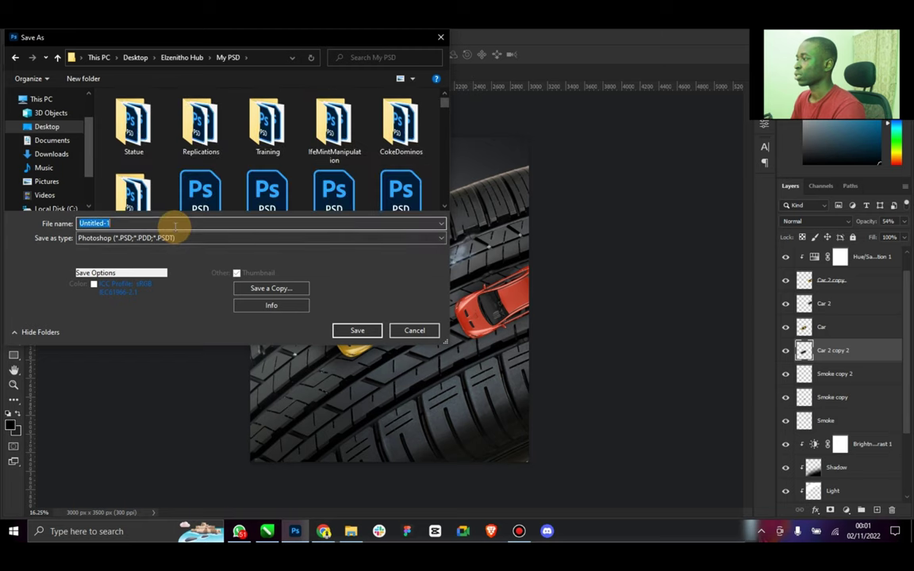
type("Dunlop Advert")
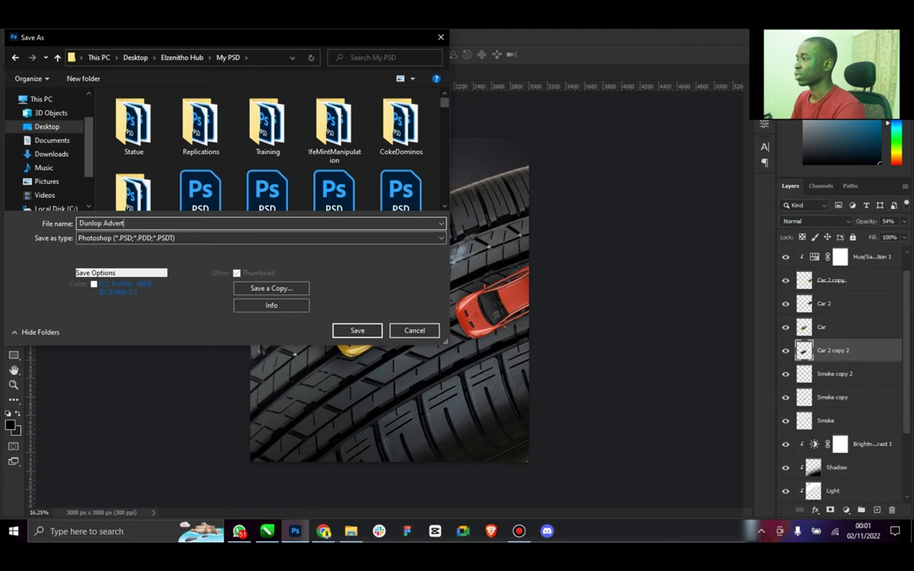
key("Return")
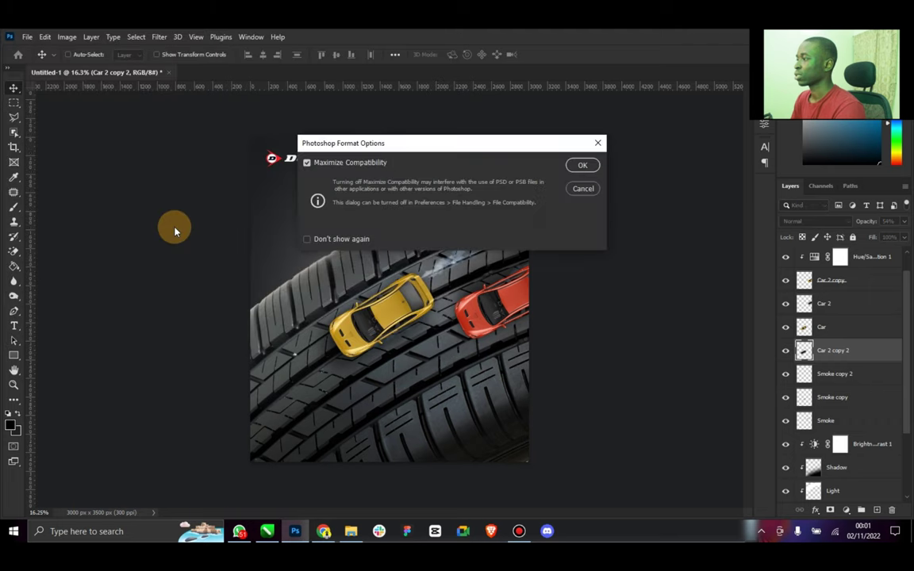
left_click(585, 166)
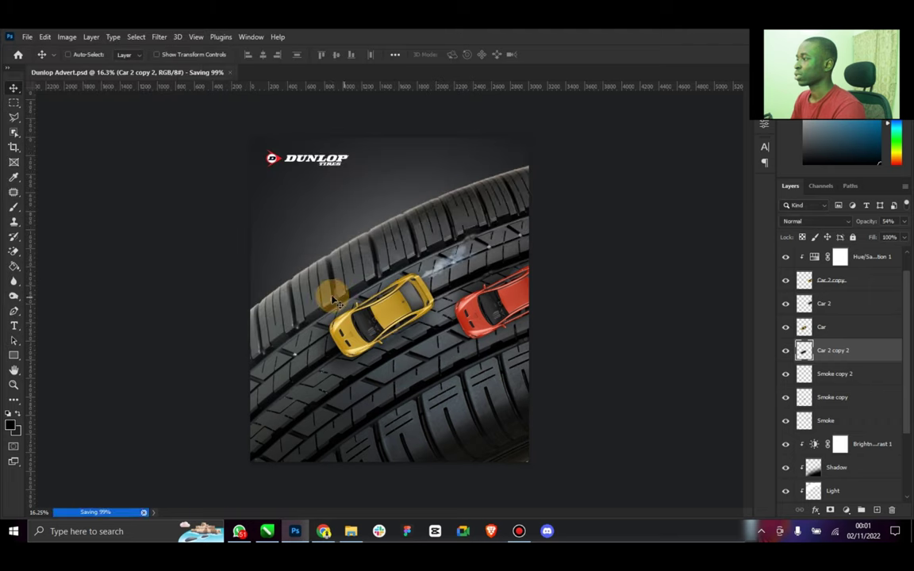
Step: Switch to Chrome, search PNGWing for "headlight" and look through the results for a usable light beam
key("alt+Tab")
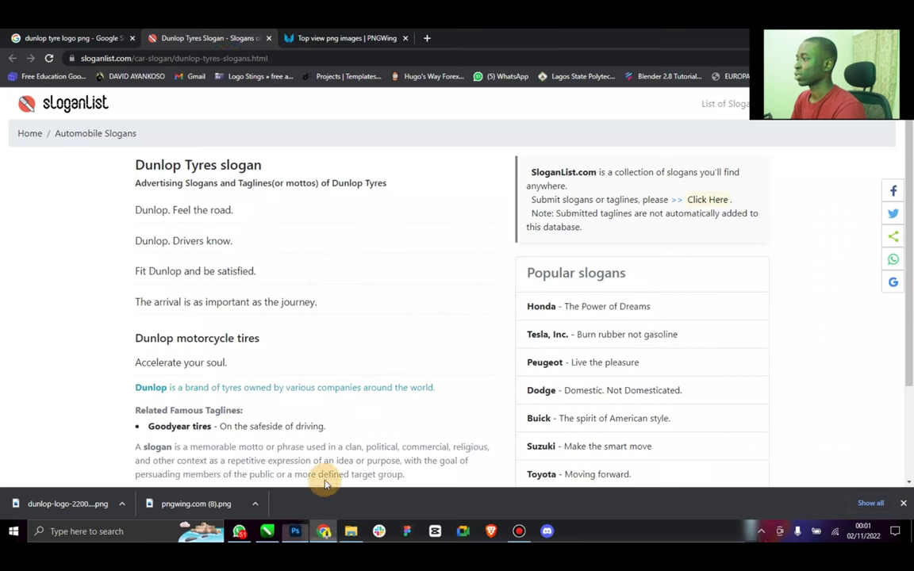
left_click(300, 37)
left_click(292, 104)
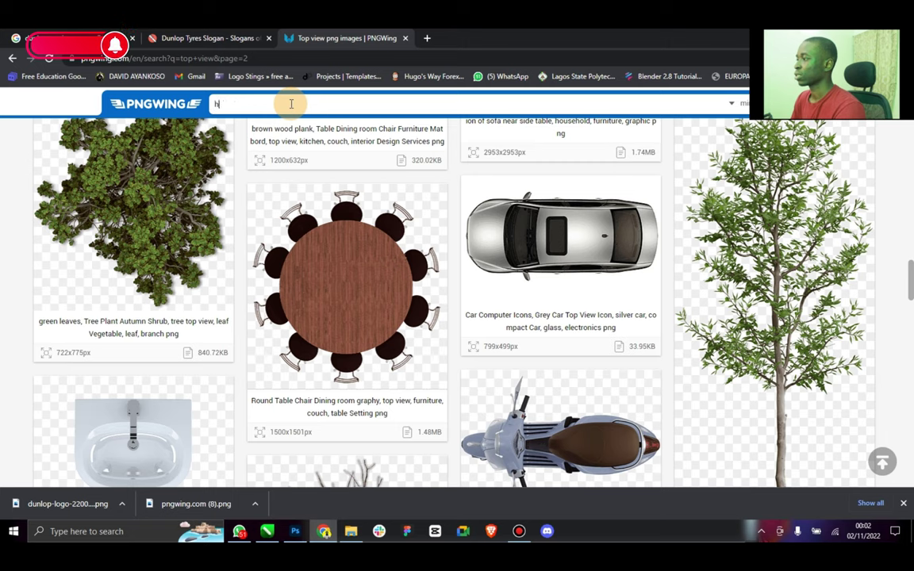
key("Return")
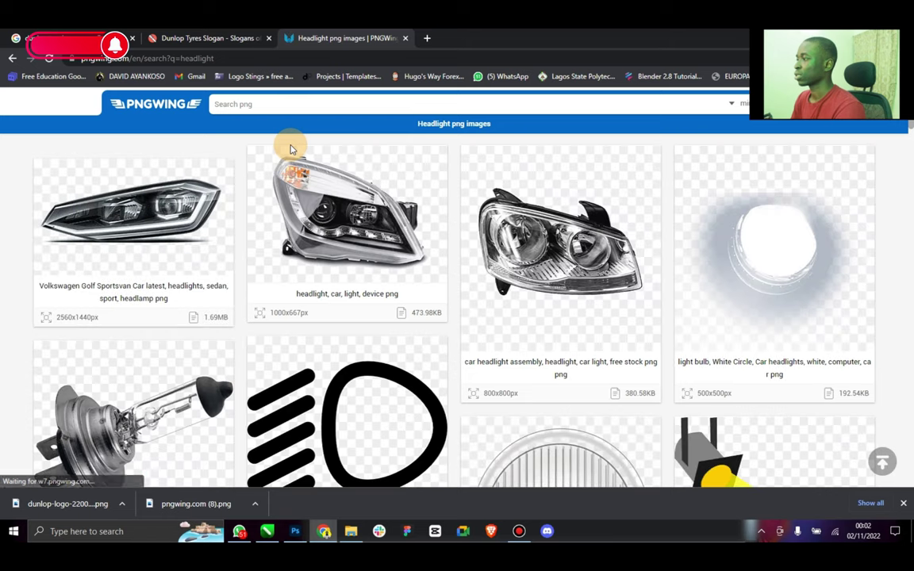
scroll(522, 368, "down", 1)
scroll(521, 369, "down", 4)
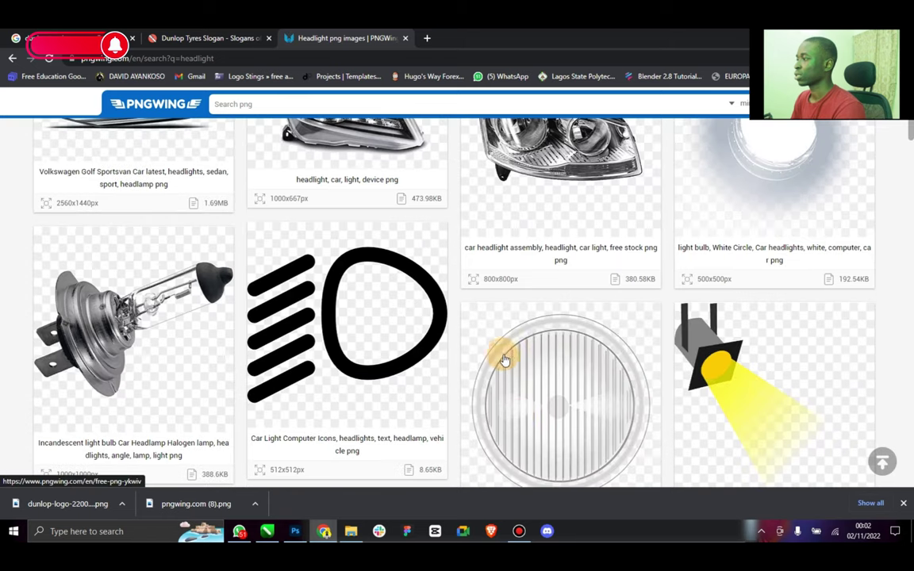
Step: Search PNGWing for "light" and look over the resulting images
left_click(263, 98)
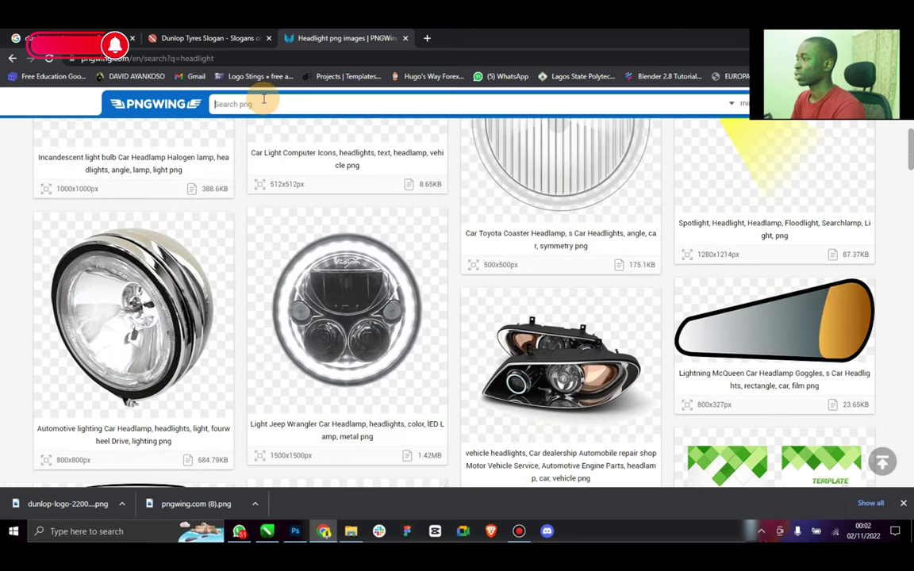
type("light")
key("Return")
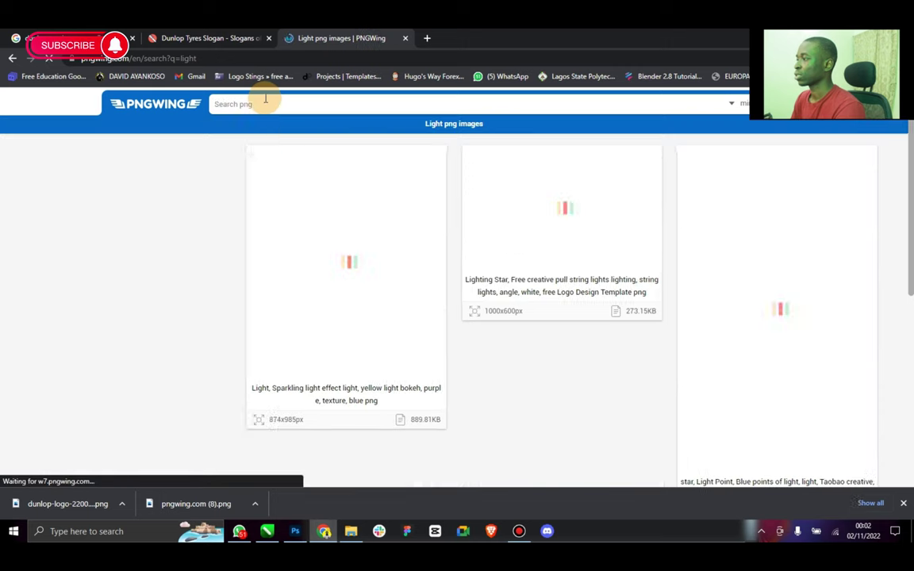
scroll(304, 226, "down", 2)
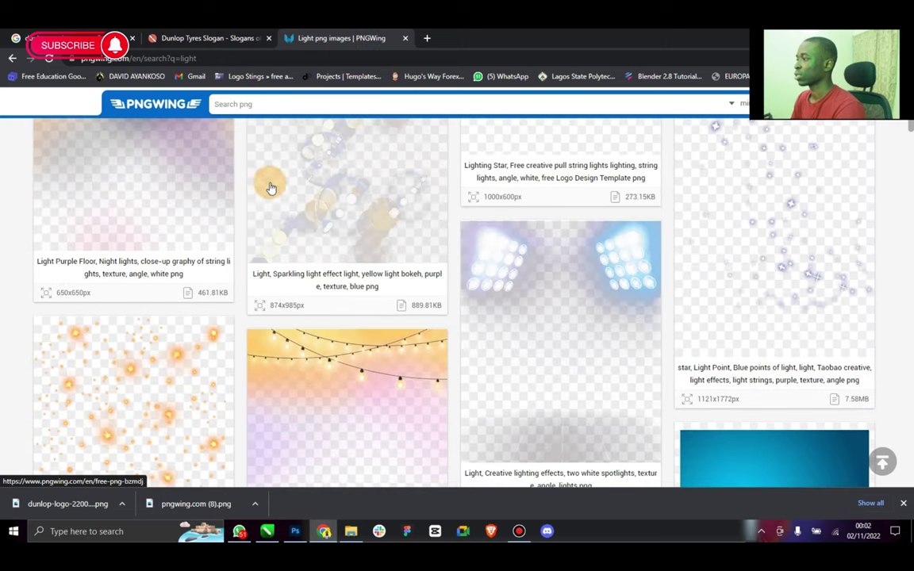
Step: Search PNGWing for "car light" and browse the results for a headlight beam image
left_click(268, 103)
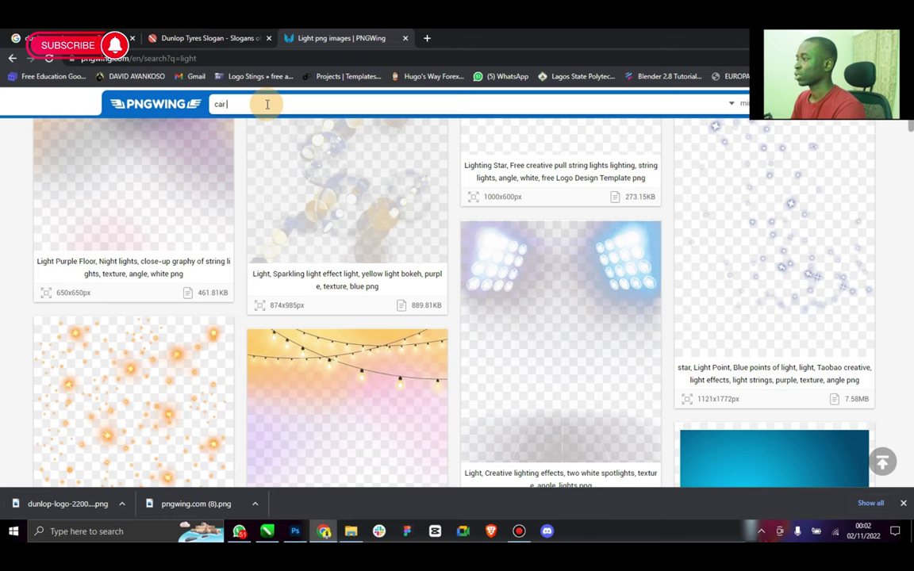
key("Return")
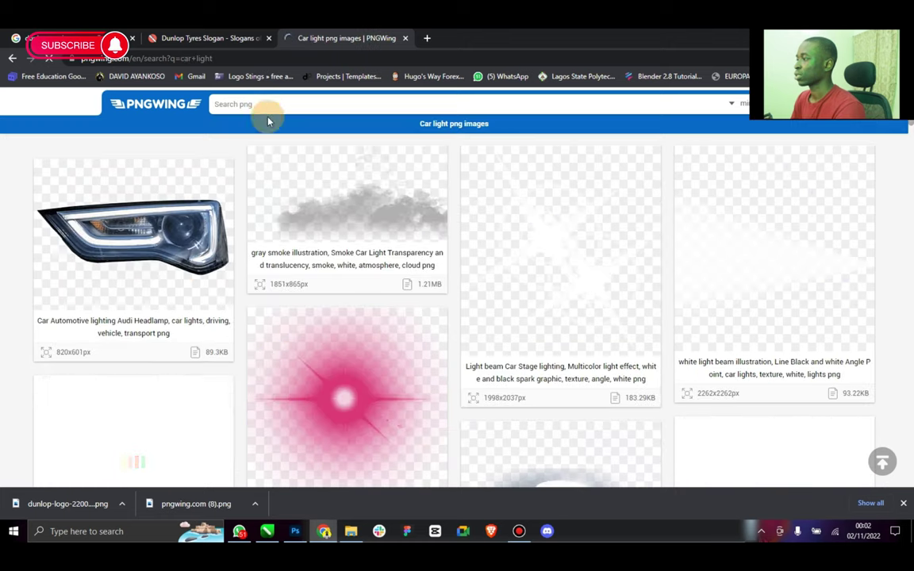
scroll(320, 221, "down", 4)
scroll(319, 221, "down", 10)
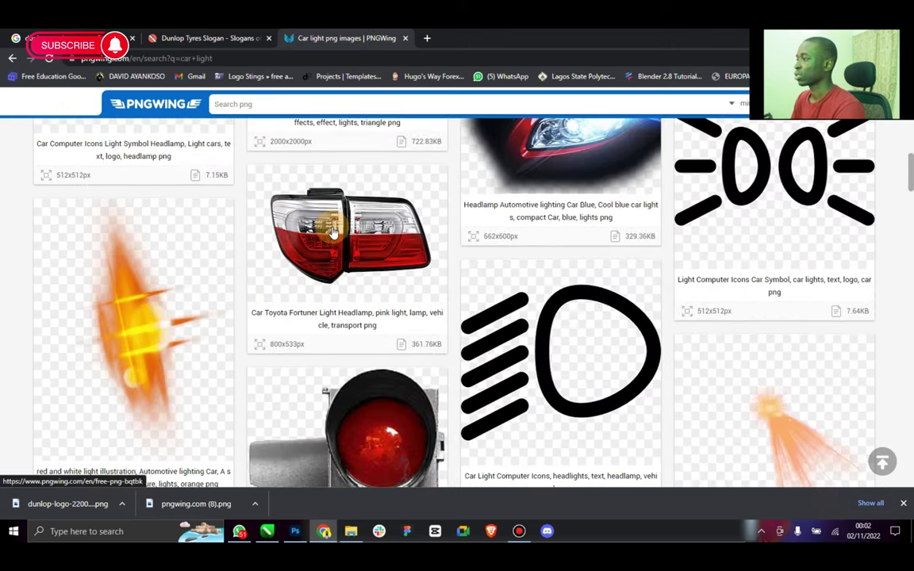
scroll(333, 230, "down", 7)
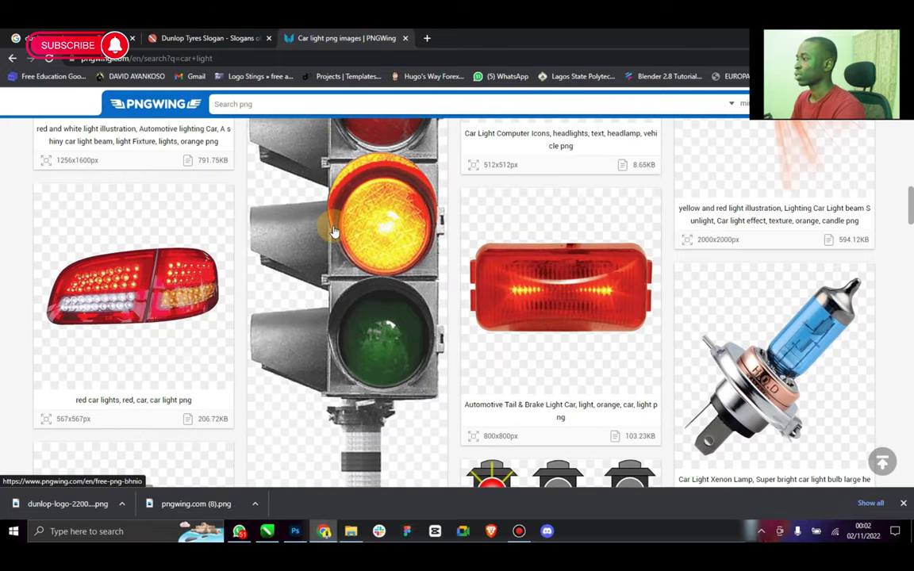
scroll(334, 231, "down", 2)
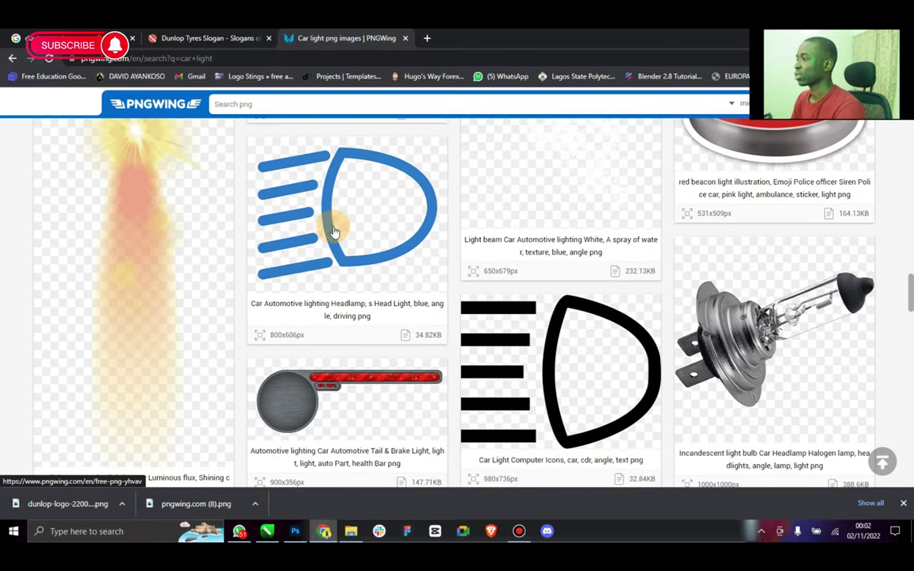
Step: Download the yellow and red shining car beam image from the PNGWing car light results
scroll(157, 265, "down", 1)
left_click(144, 240)
scroll(391, 264, "down", 2)
scroll(414, 323, "down", 10)
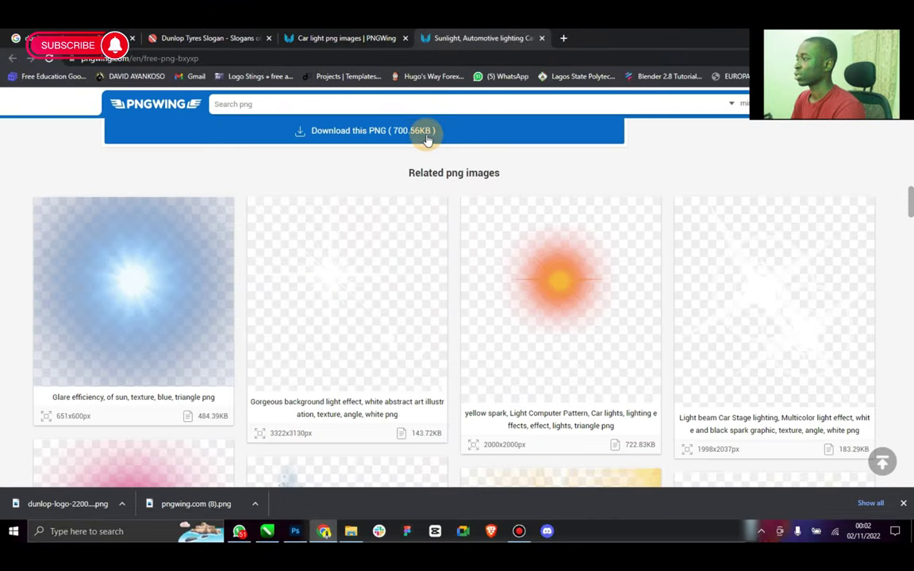
left_click(427, 137)
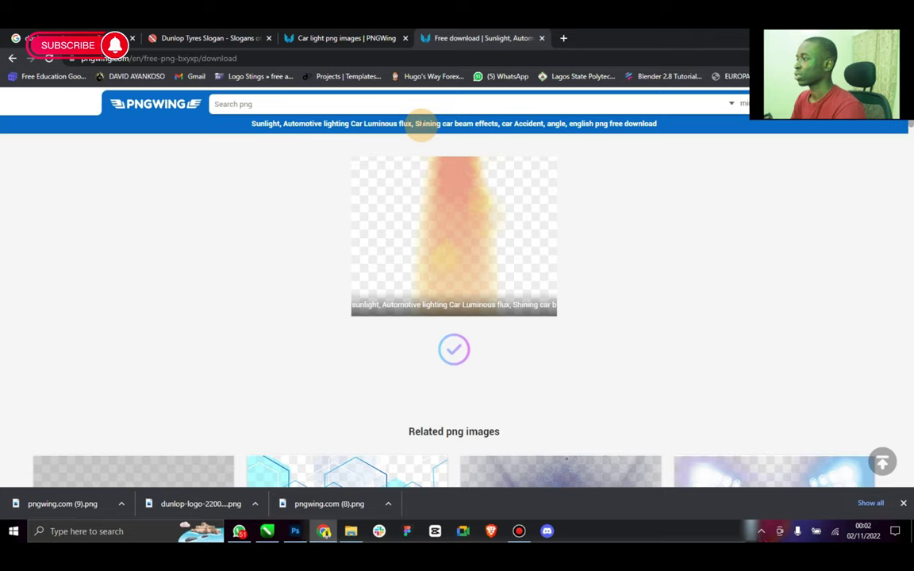
Step: Try placing the downloaded beam image in the Photoshop advert, rotated about 61° at the yellow car's front, directly above the Car layer
key("alt+Tab")
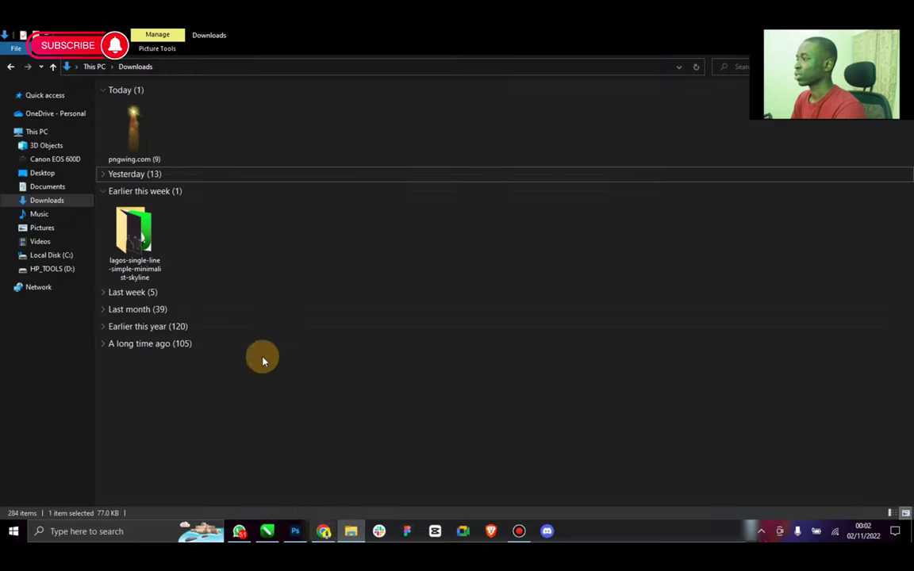
left_click_drag(127, 123, 339, 404)
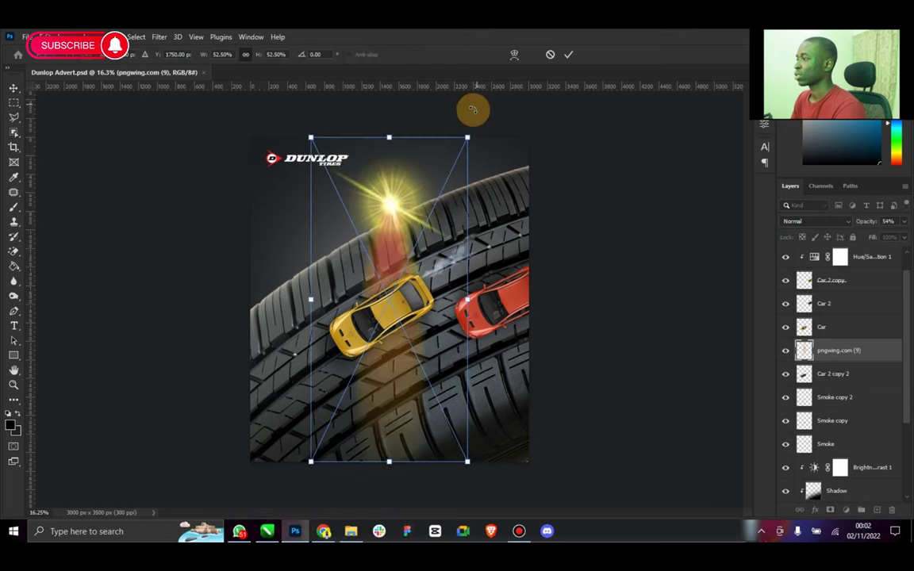
left_click_drag(501, 139, 567, 297)
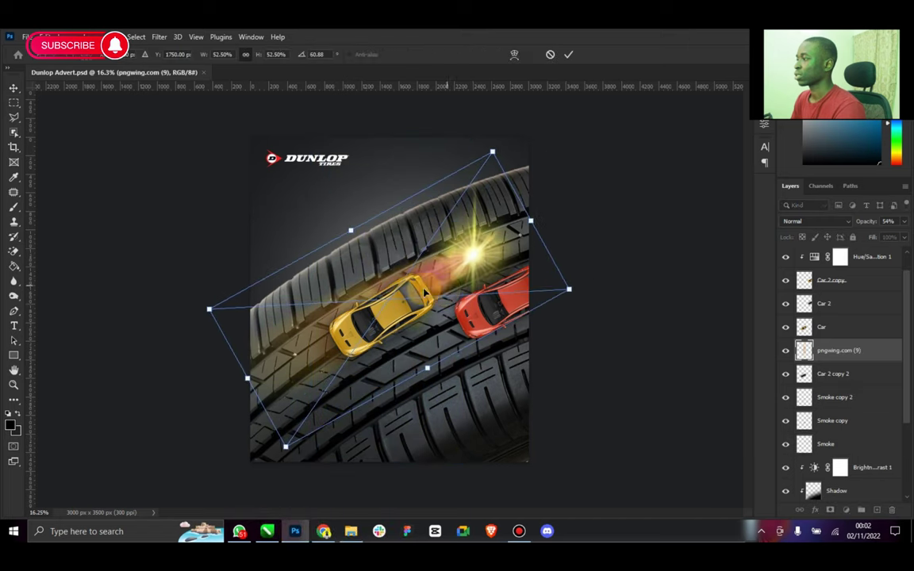
left_click_drag(455, 292, 311, 369)
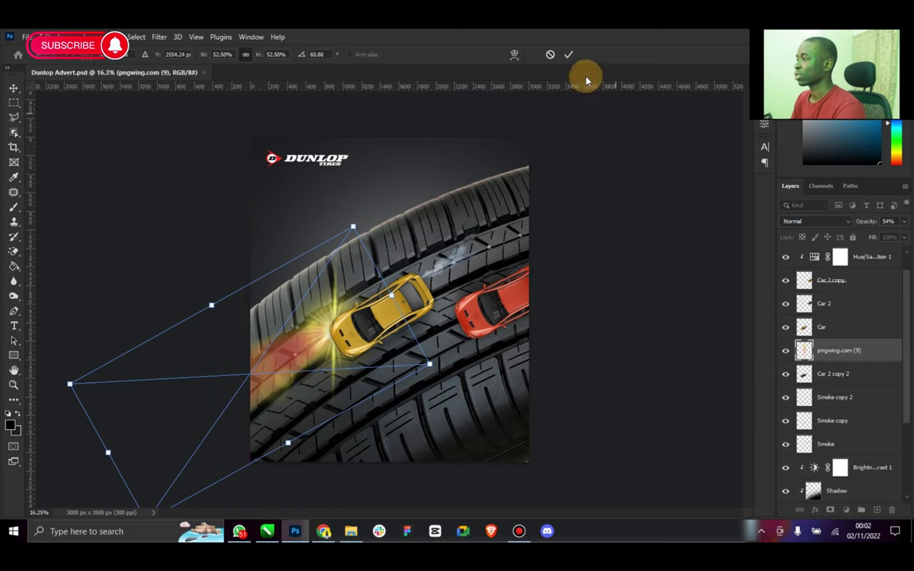
left_click(568, 55)
left_click_drag(836, 351, 836, 317)
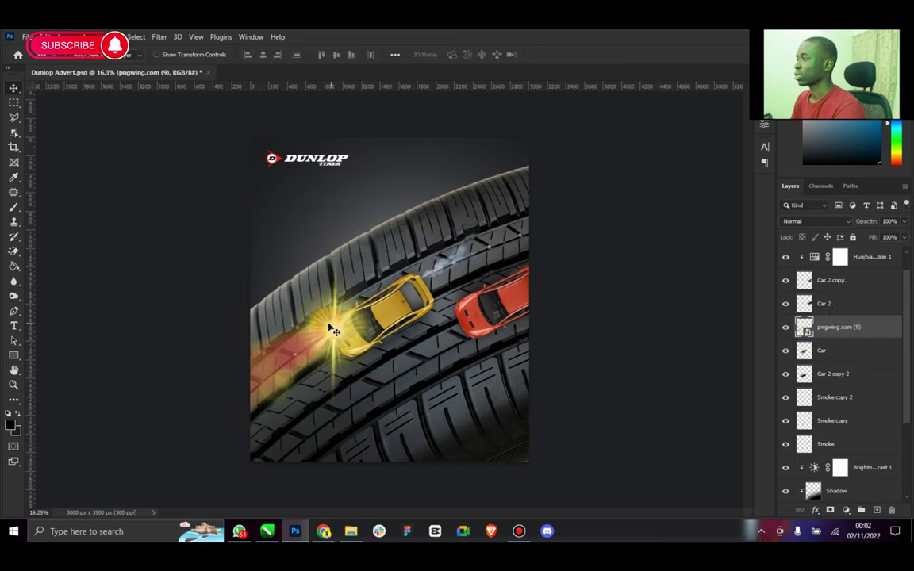
Step: Scale the beam image to about 11%, rotate it to about 63.5°, and align its flare with the yellow car's upper headlight
left_click(12, 385)
left_click_drag(341, 349, 425, 233)
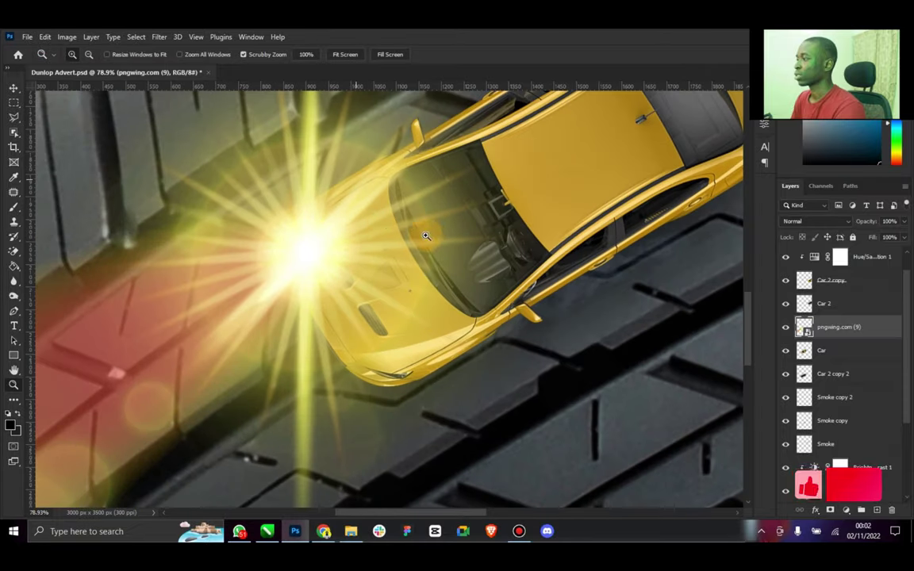
left_click(16, 89)
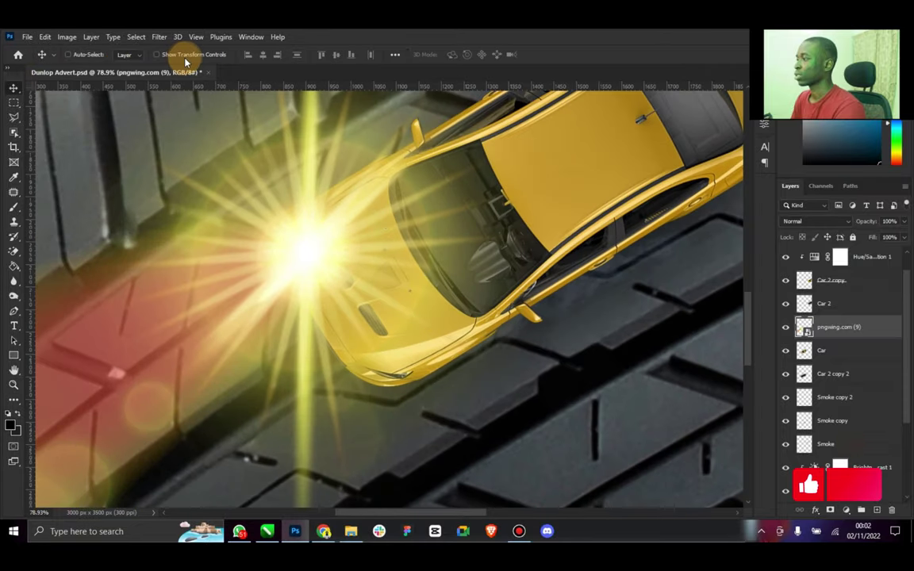
key("ctrl+t")
left_click_drag(633, 383, 406, 404)
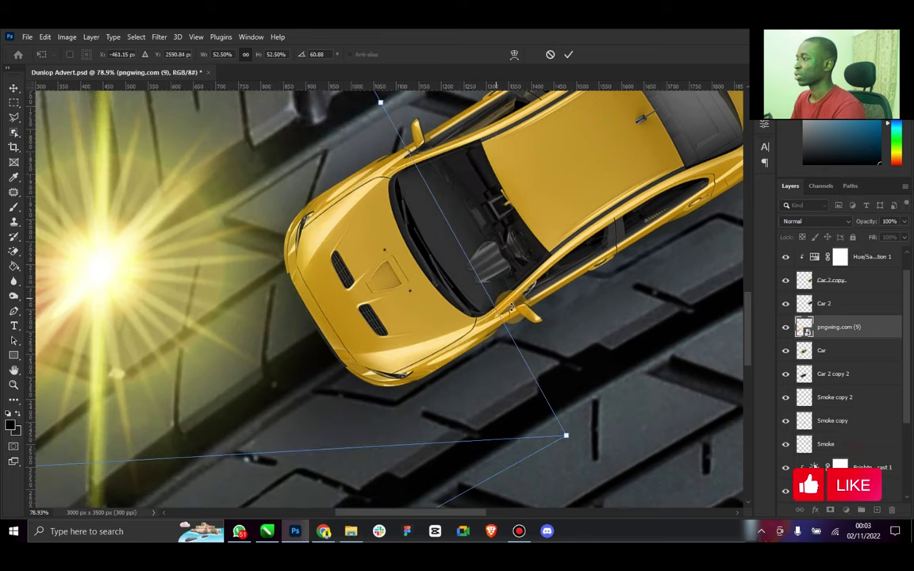
left_click_drag(567, 437, 188, 326)
left_click_drag(338, 274, 396, 249)
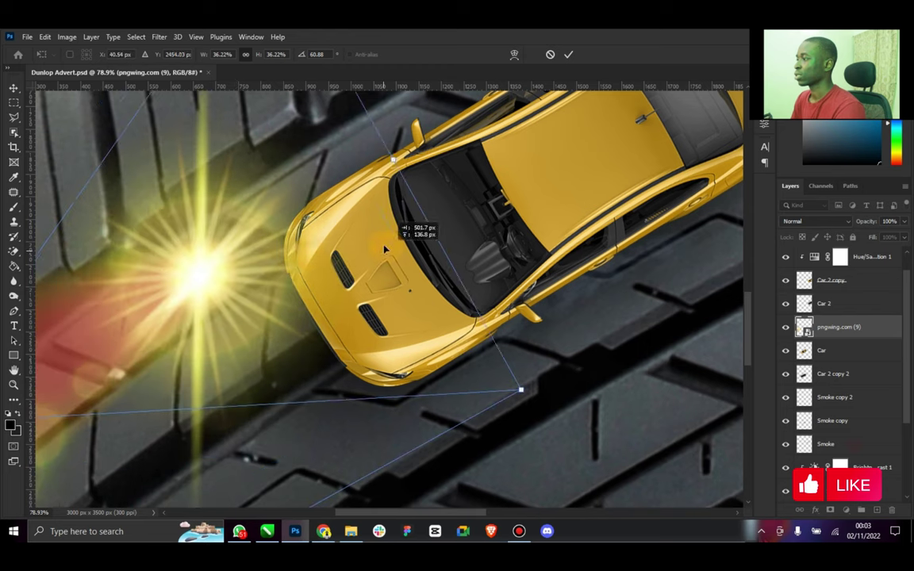
left_click_drag(317, 254, 371, 240)
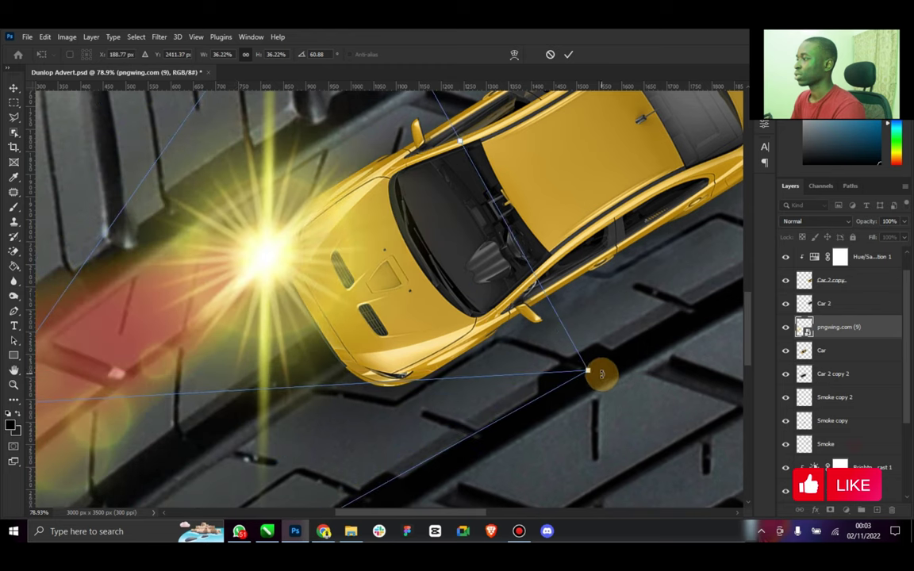
left_click_drag(597, 373, 320, 237)
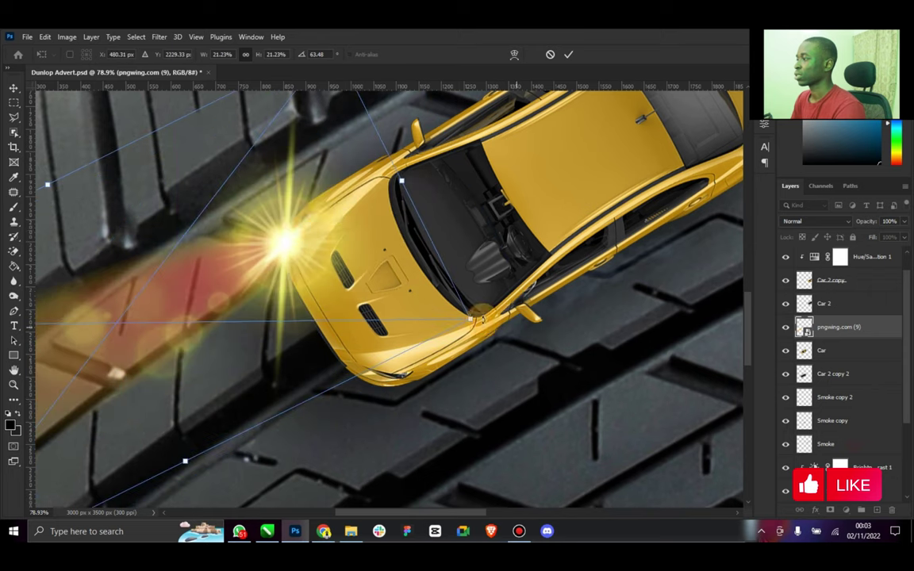
left_click_drag(472, 318, 298, 234)
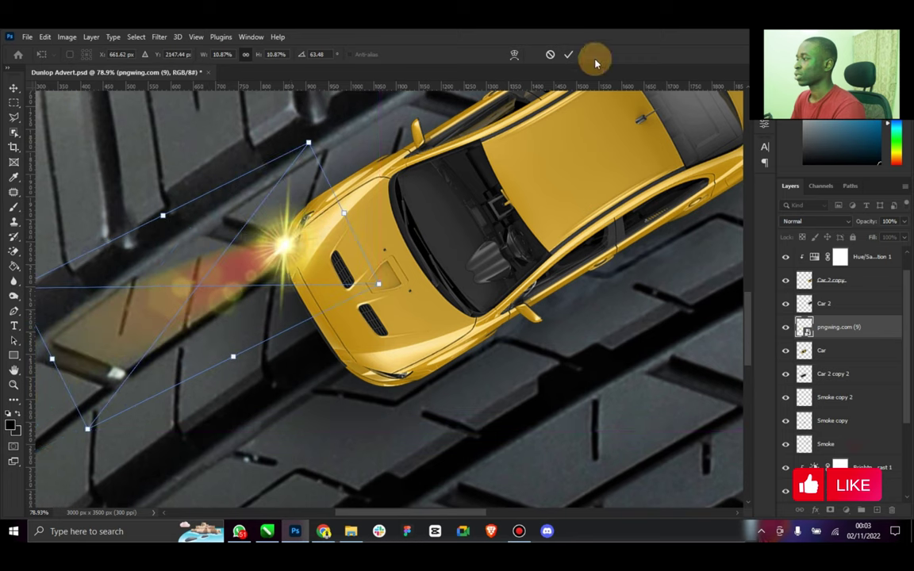
left_click(568, 54)
left_click(176, 56)
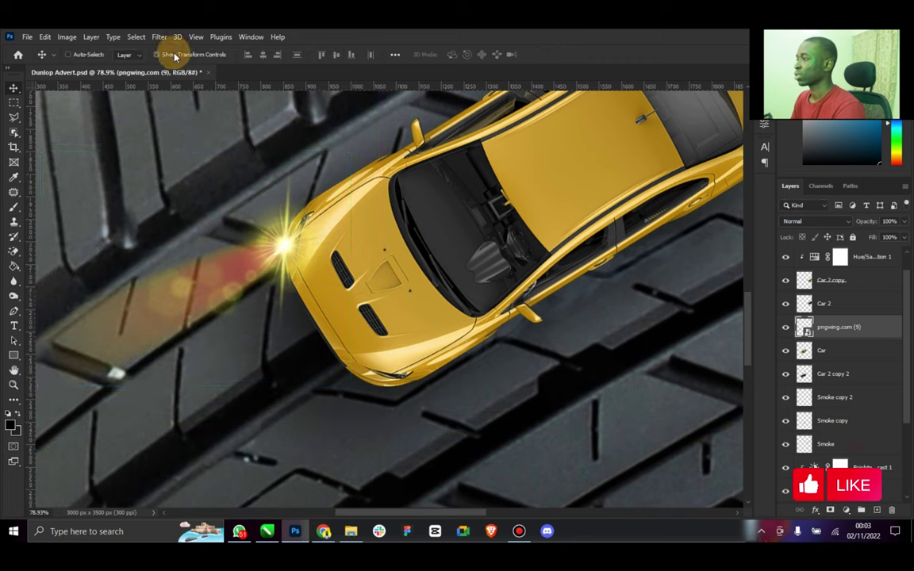
Step: Delete the placed beam image and add a new empty layer named Light above the Car layer
double_click(14, 370)
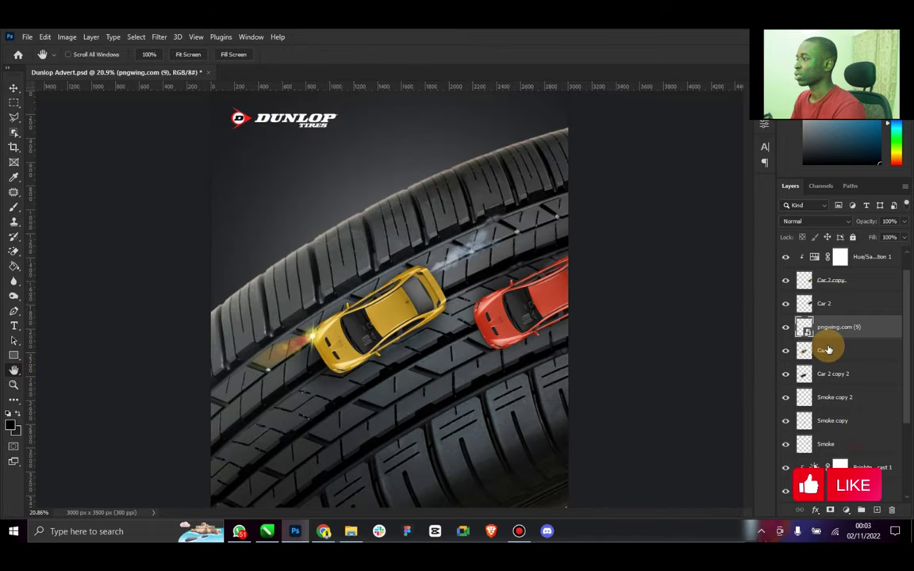
key("Delete")
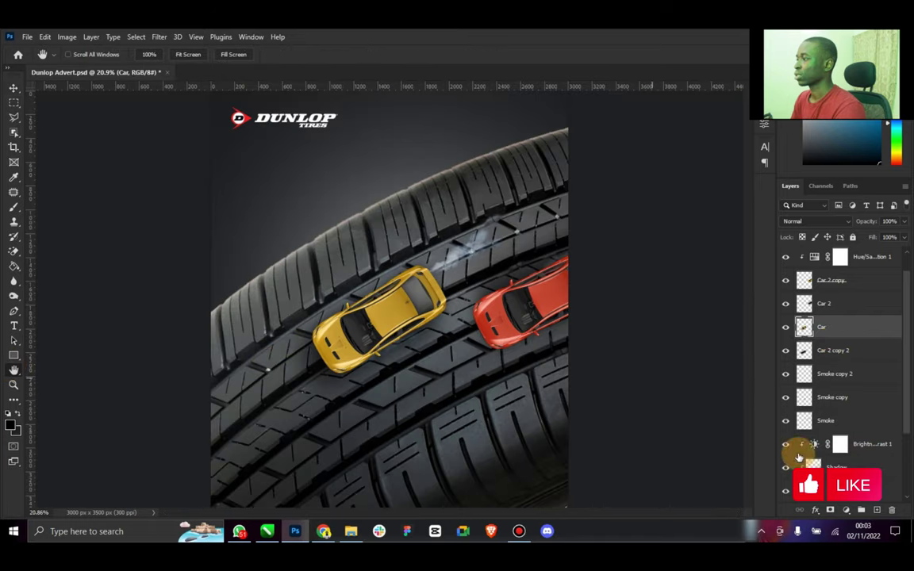
left_click(876, 512)
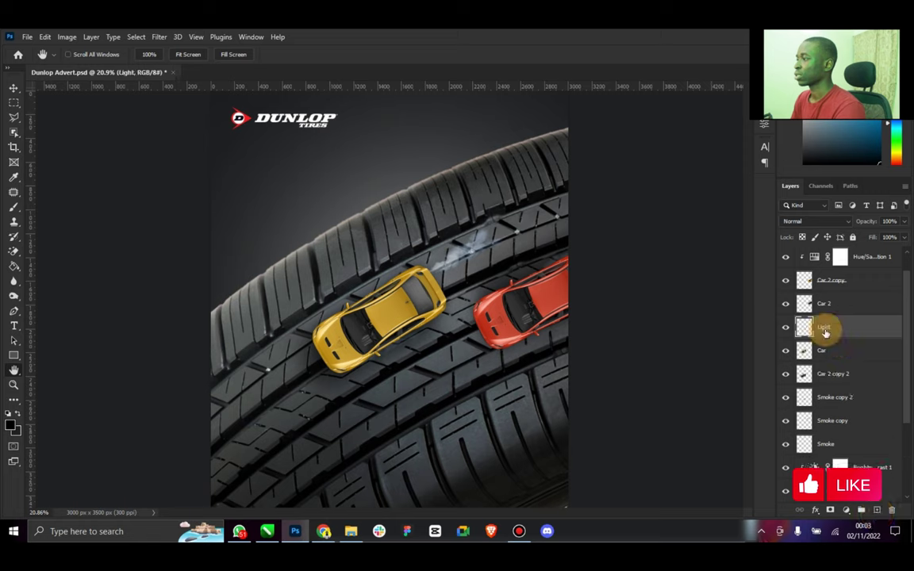
Step: Set the foreground colour to pale yellow ffda7f, starting from a sample of the yellow car's paint
left_click(13, 384)
left_click_drag(274, 329, 357, 285)
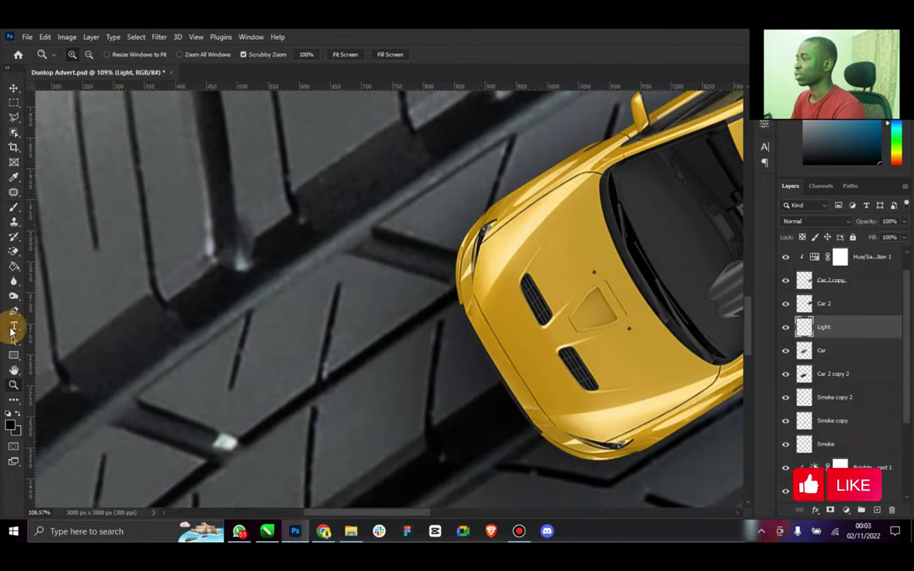
left_click(14, 423)
left_click(526, 337)
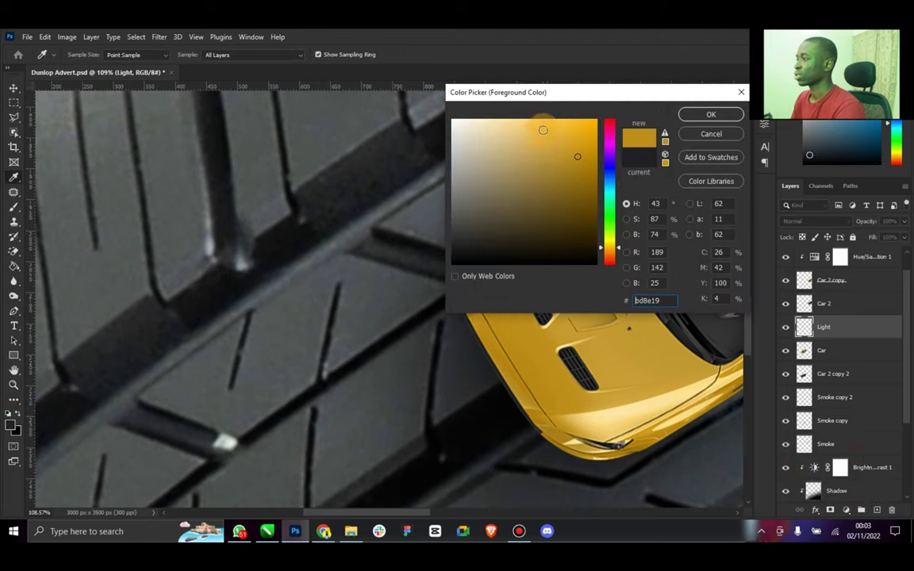
left_click_drag(536, 120, 524, 117)
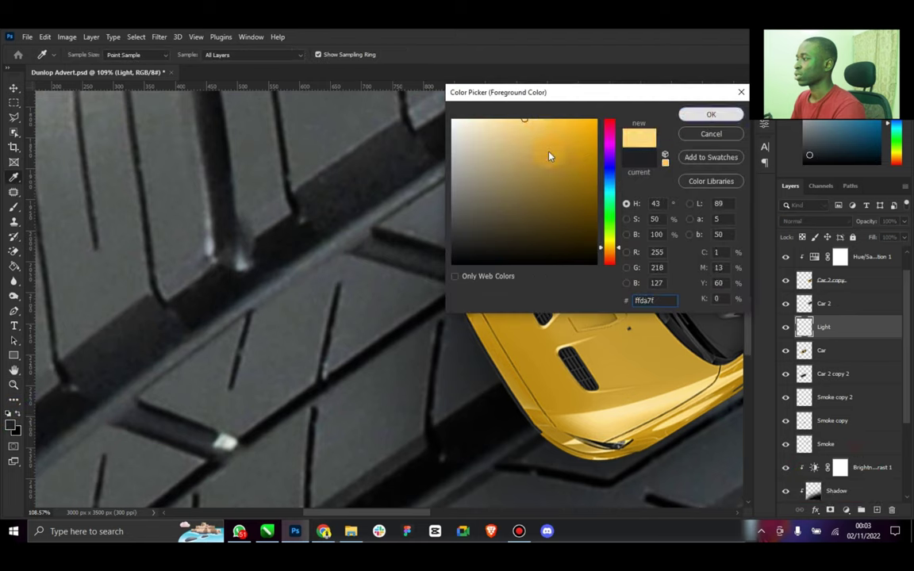
key("Return")
Step: Draw a closed cone-shaped path with the Pen tool, widening from the yellow car's upper headlight across the tread ahead
key("z")
left_click(13, 314)
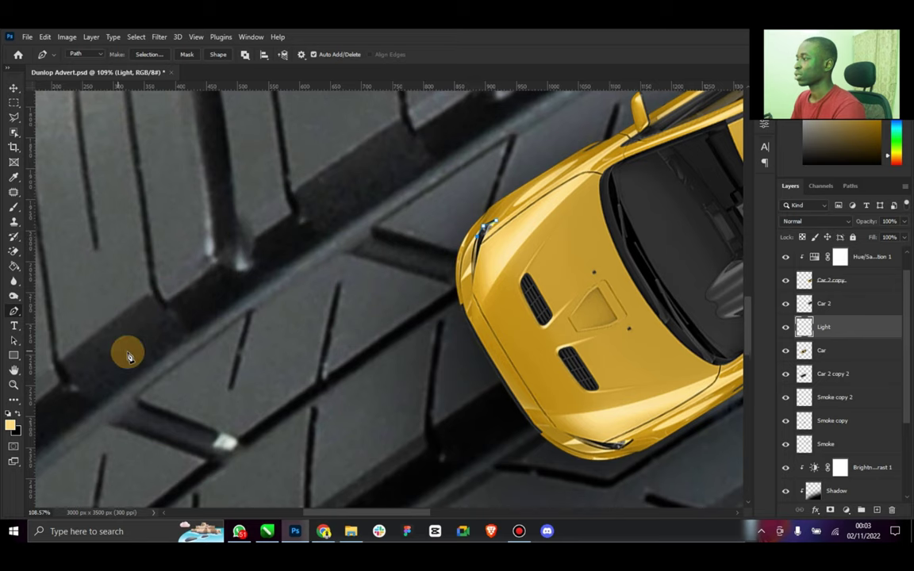
left_click_drag(153, 377, 306, 505)
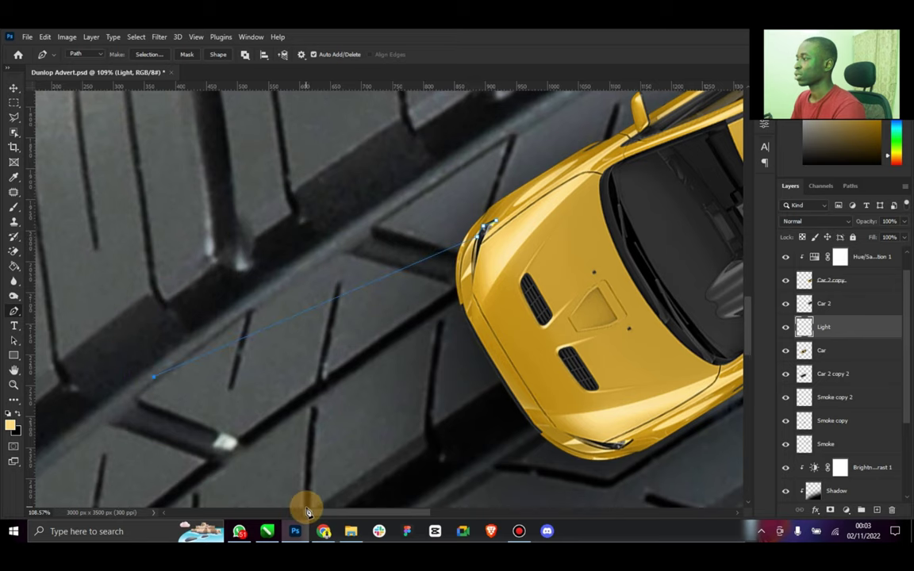
scroll(365, 420, "down", 1)
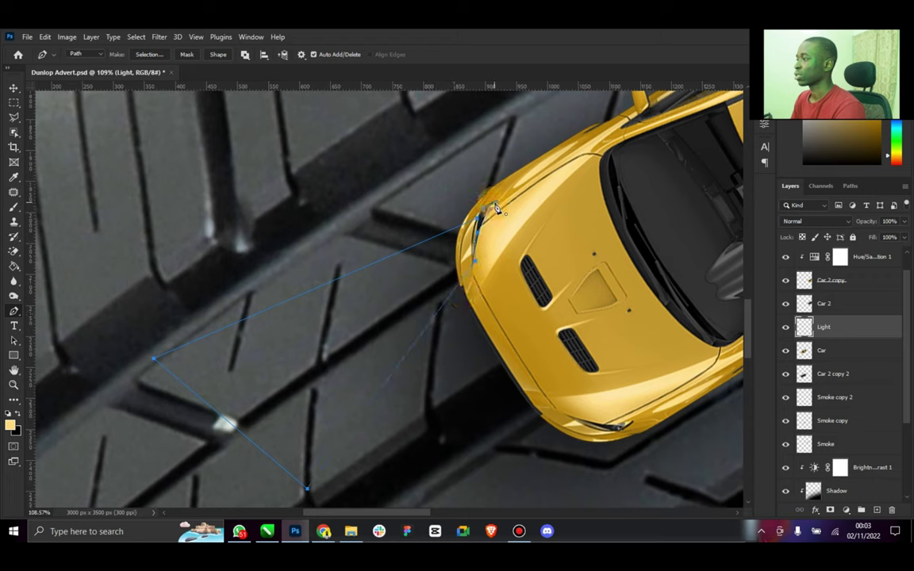
Step: Fill the headlight cone path with the pale yellow foreground colour on the Light layer and delete the path
right_click(427, 232)
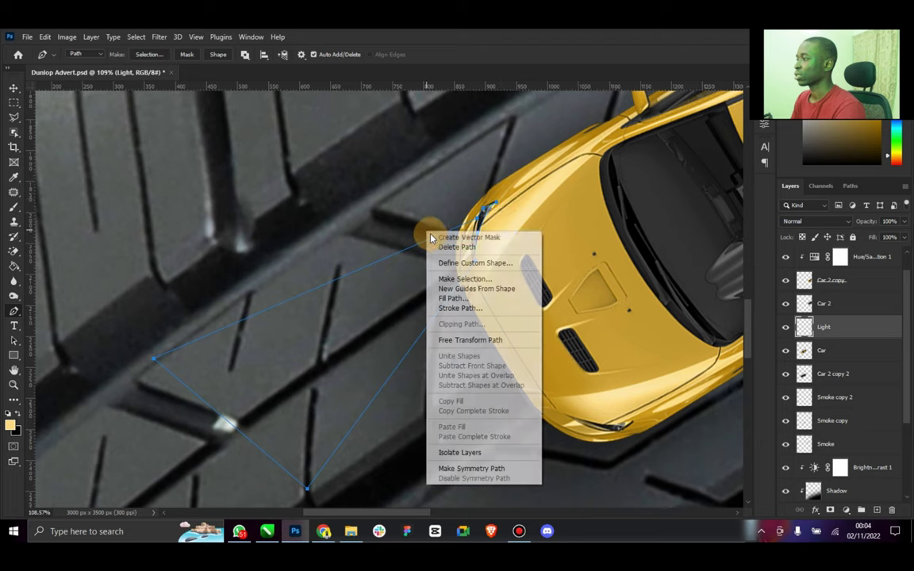
left_click(456, 299)
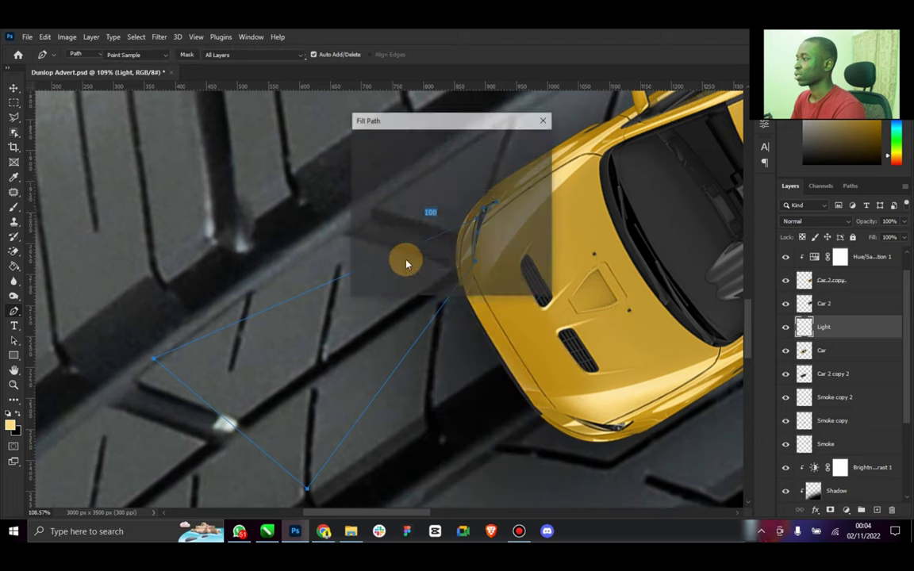
left_click(524, 148)
right_click(460, 177)
left_click(481, 191)
Step: Change the Light layer's blending mode to Screen
left_click(14, 94)
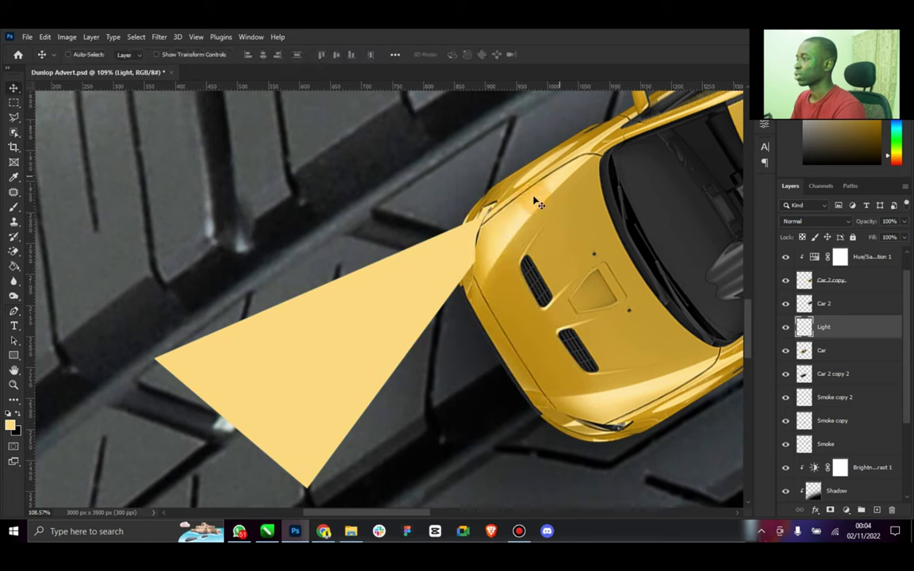
left_click(842, 224)
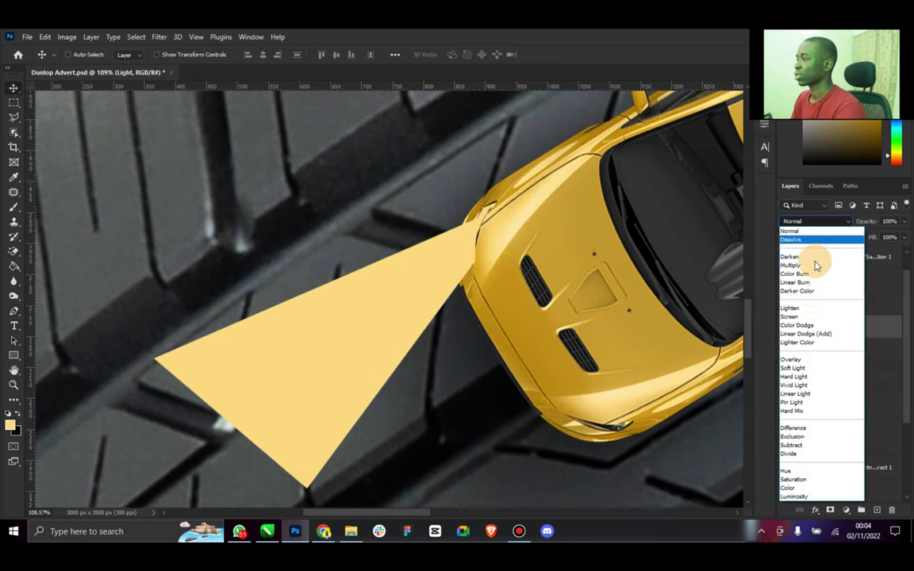
left_click(796, 318)
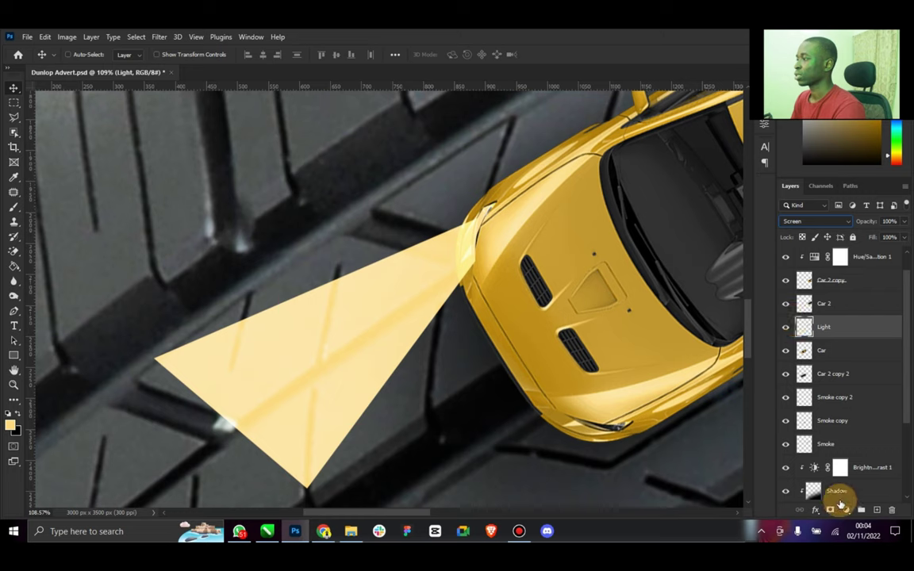
left_click(159, 37)
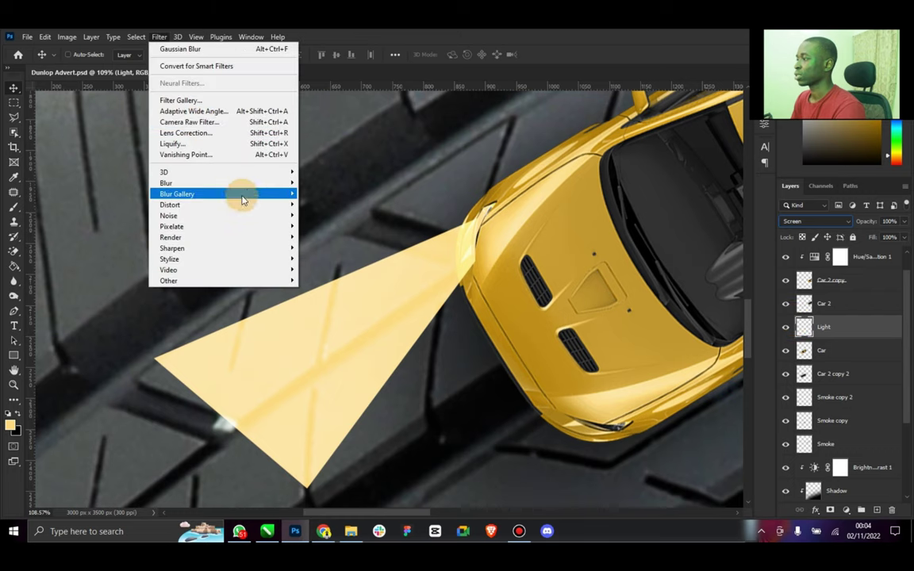
mouse_move(251, 188)
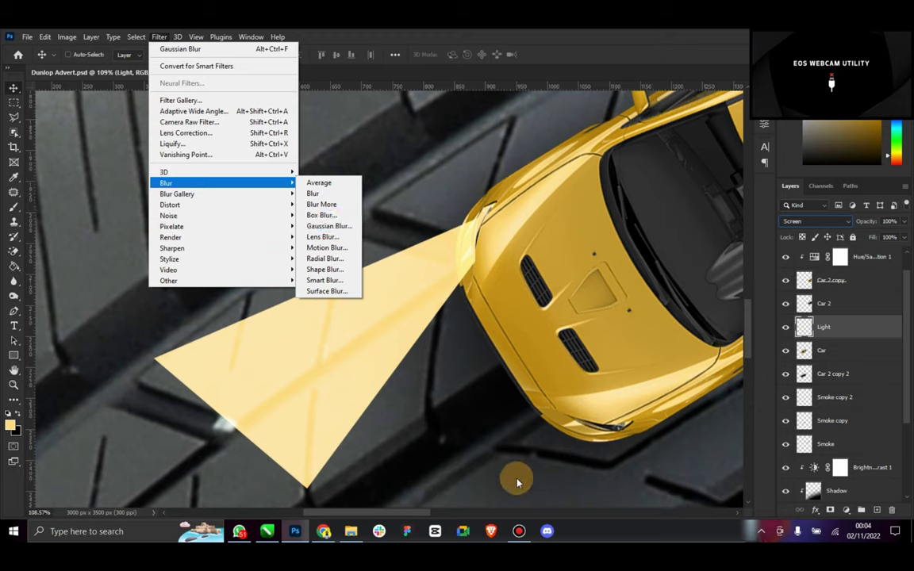
left_click(519, 530)
left_click(760, 183)
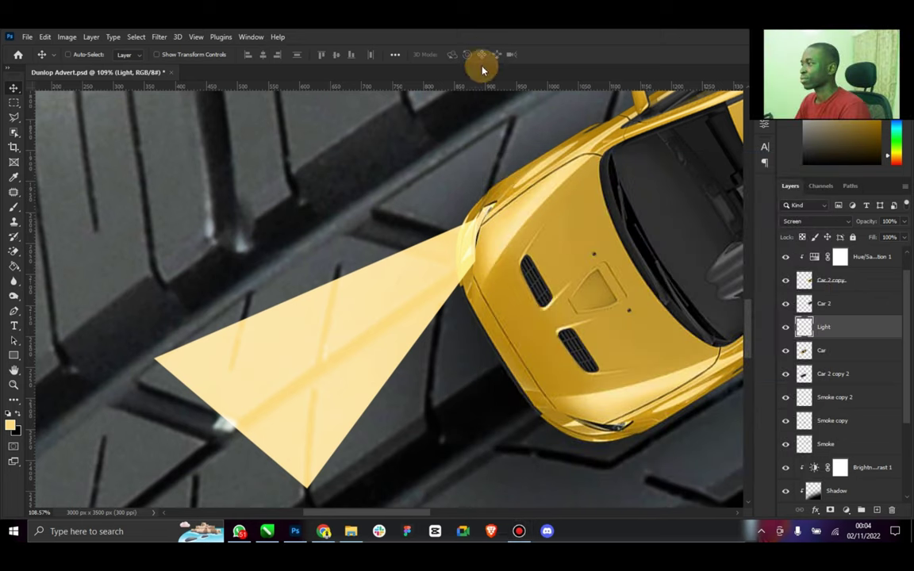
left_click(527, 536)
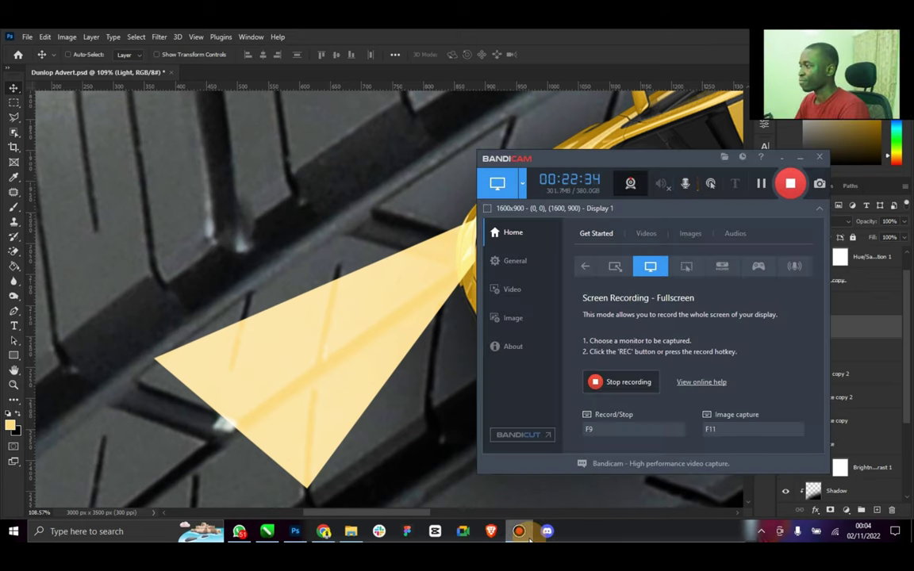
left_click(529, 537)
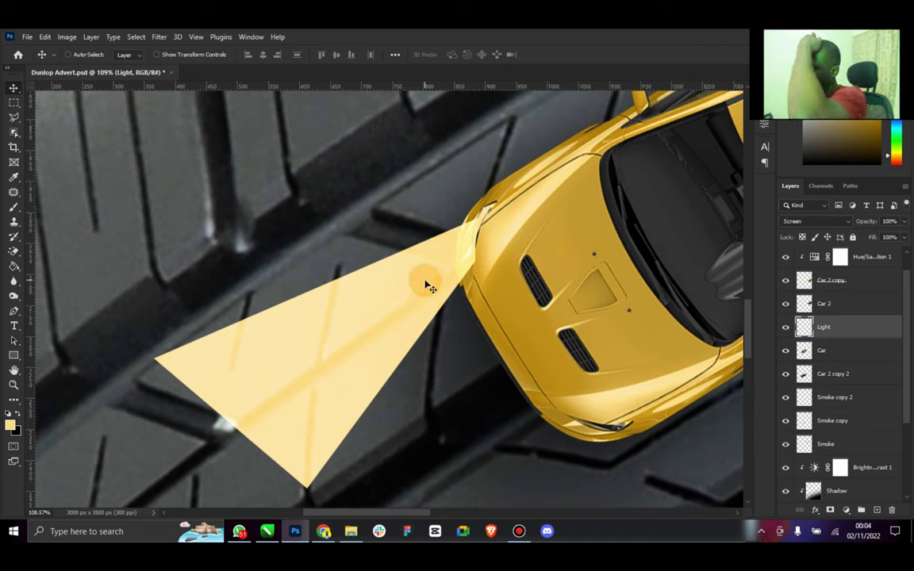
Step: Soften the edges of the Light layer's beam with a Gaussian Blur and add a layer mask to the layer
left_click(158, 36)
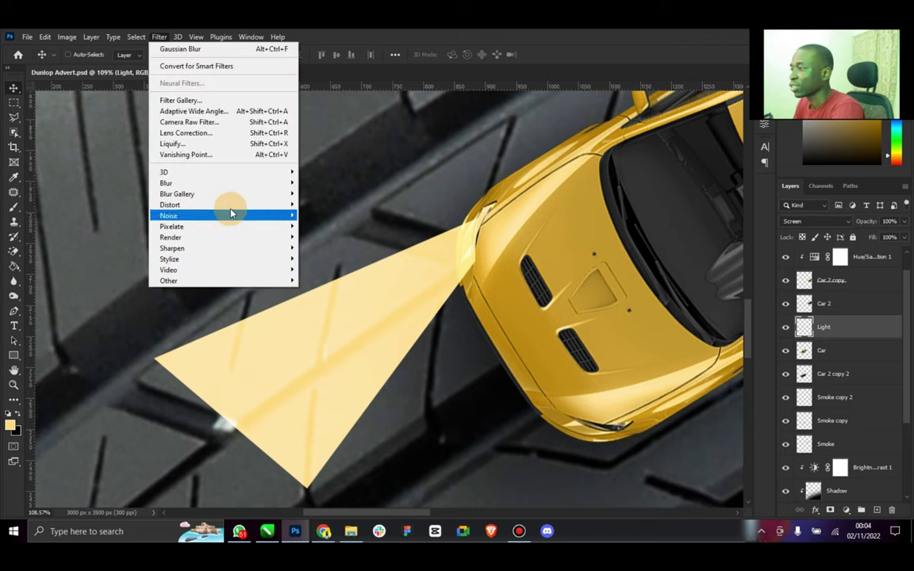
mouse_move(238, 183)
left_click(340, 230)
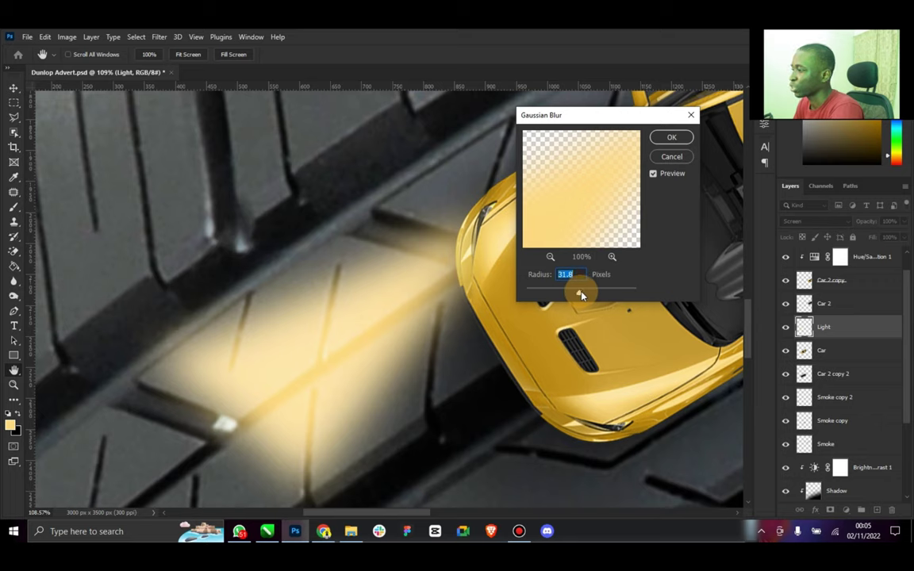
left_click(671, 151)
left_click(830, 509)
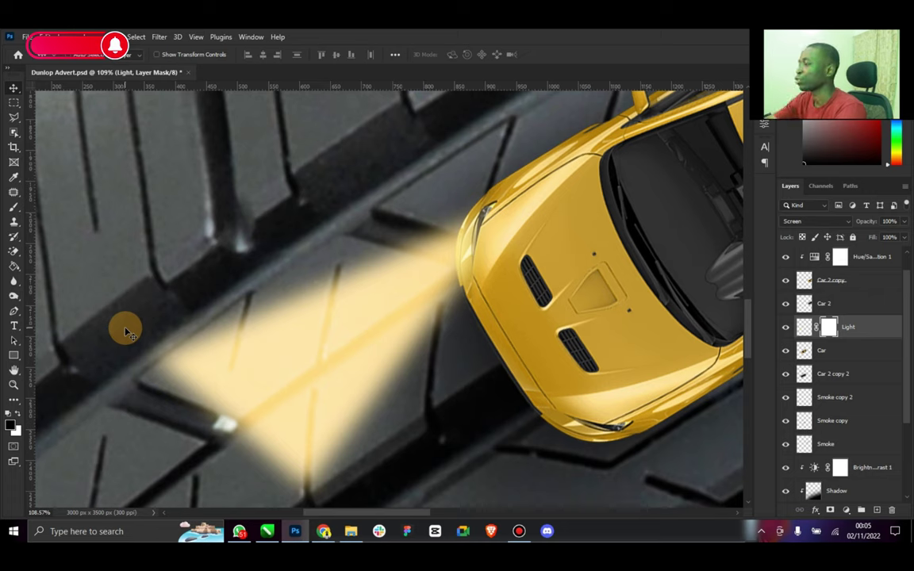
Step: Set up the Brush tool with a Soft Round tip at 50 px and 0% hardness for painting on the Light mask
left_click(14, 208)
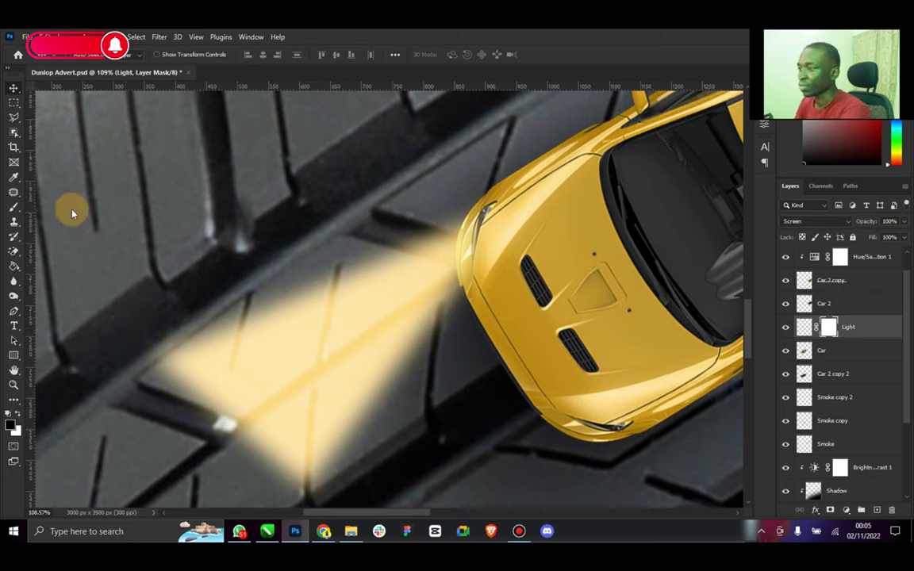
right_click(13, 208)
left_click(56, 203)
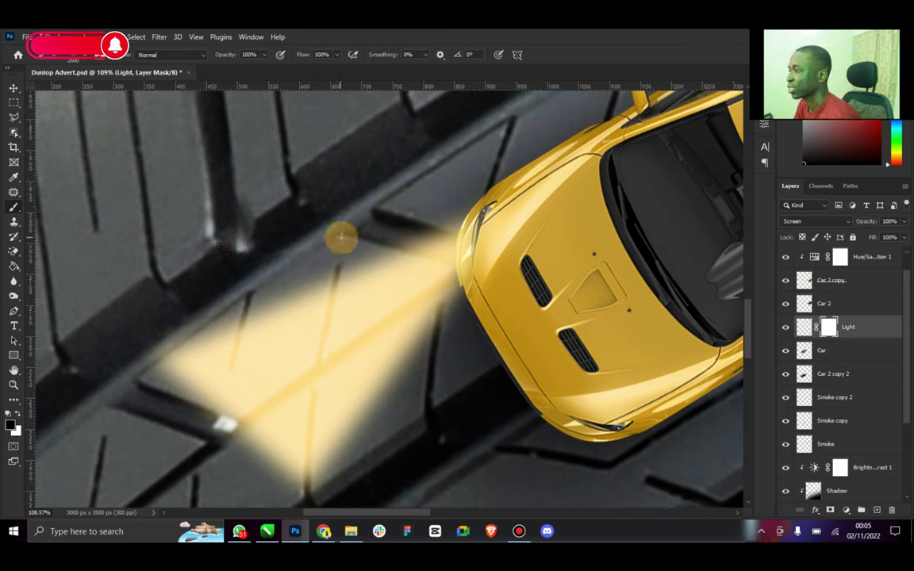
key("bracketright")
key("bracketright")
key("bracketright")
key("bracketright")
key("bracketright")
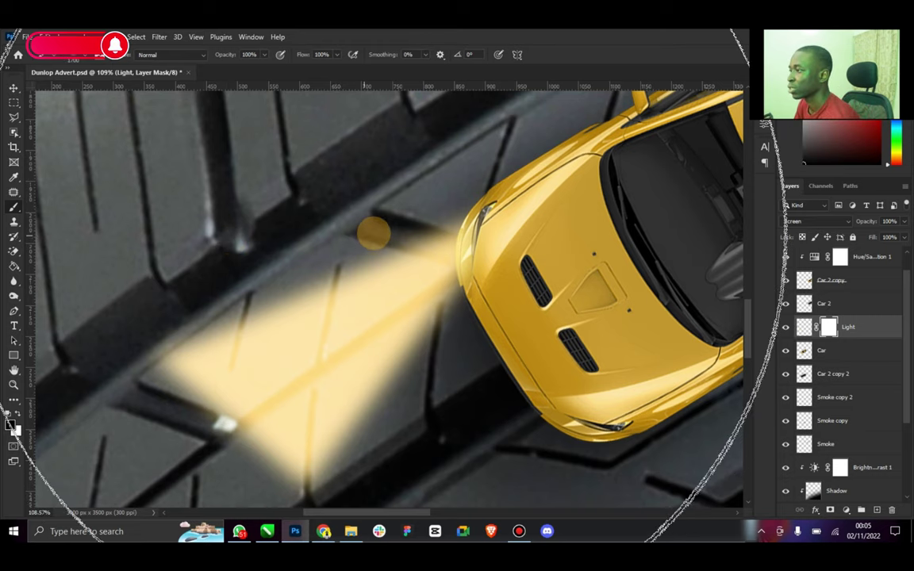
key("bracketleft")
key("bracketleft")
key("bracketleft")
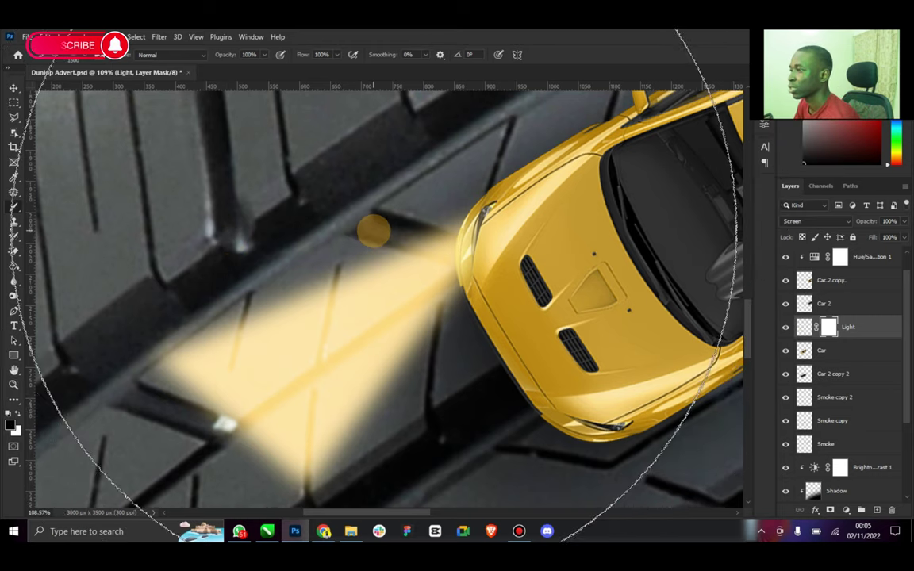
key("bracketleft")
key("bracketleft")
key("bracketleft")
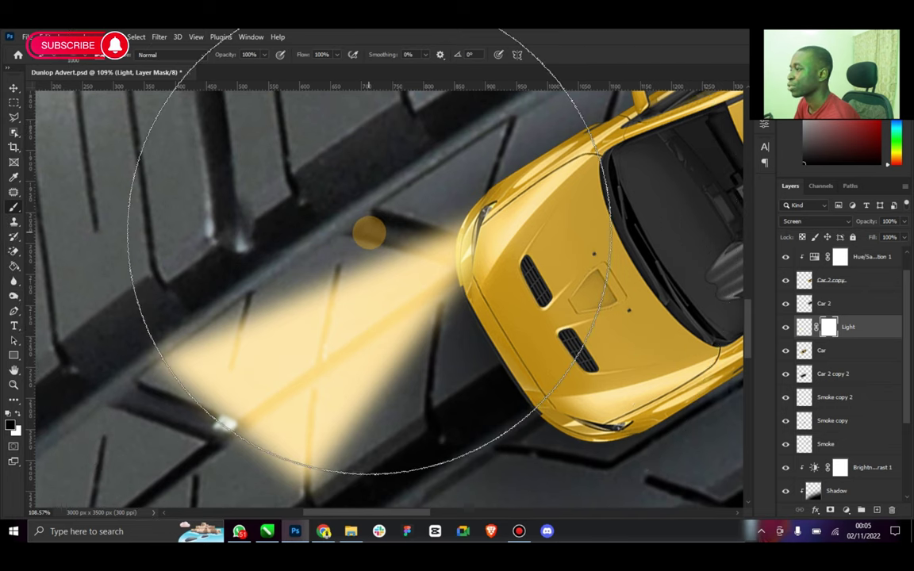
left_click(84, 56)
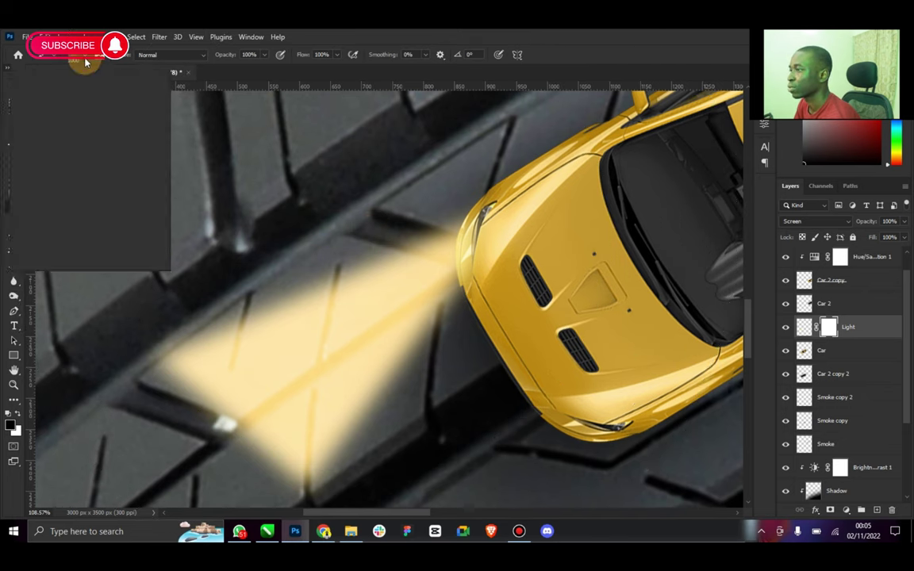
left_click(84, 56)
left_click(84, 56)
left_click_drag(85, 93, 69, 93)
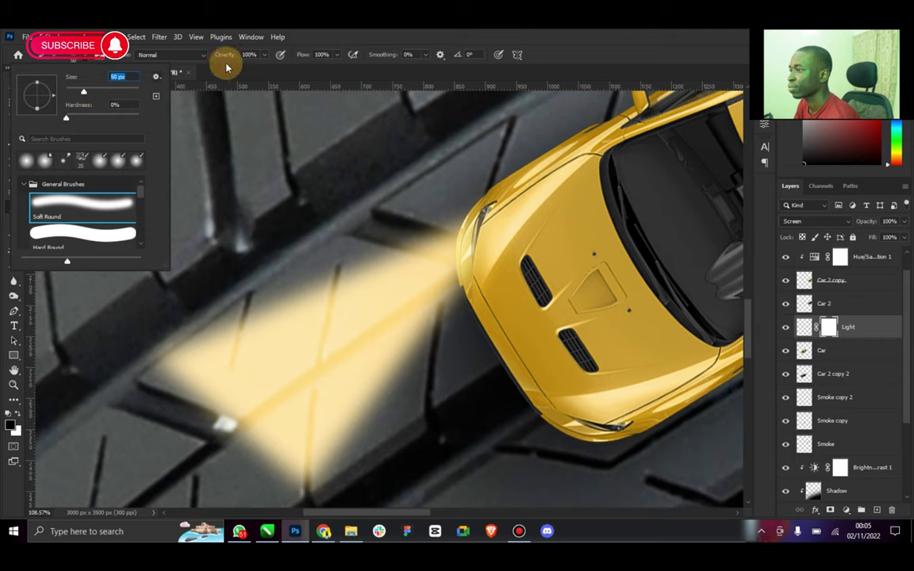
left_click(353, 171)
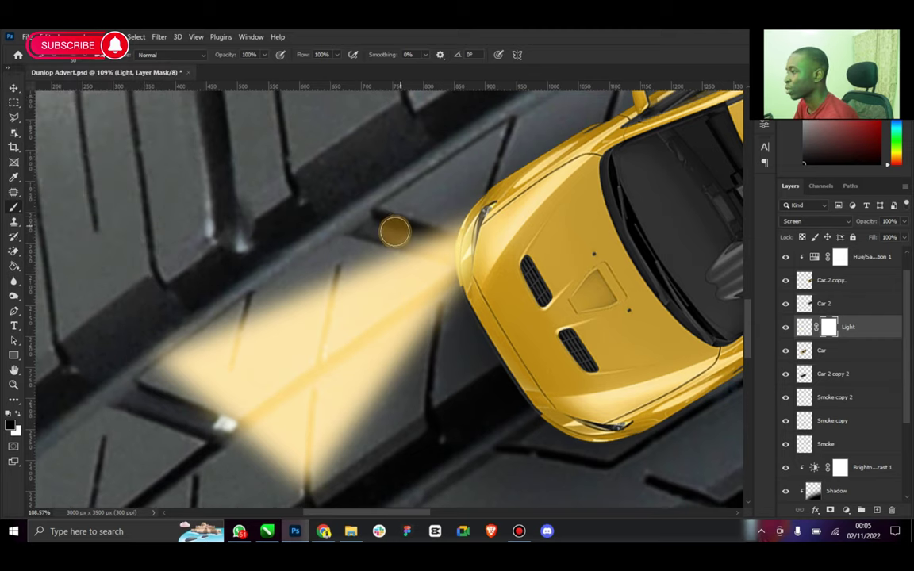
Step: Fade the wide far end of the beam on the Light mask using an enlarged black soft brush at 47% opacity
key("bracketright")
key("bracketright")
key("bracketright")
key("bracketright")
key("bracketright")
key("bracketright")
key("bracketright")
key("bracketright")
key("bracketright")
scroll(285, 231, "down", 2)
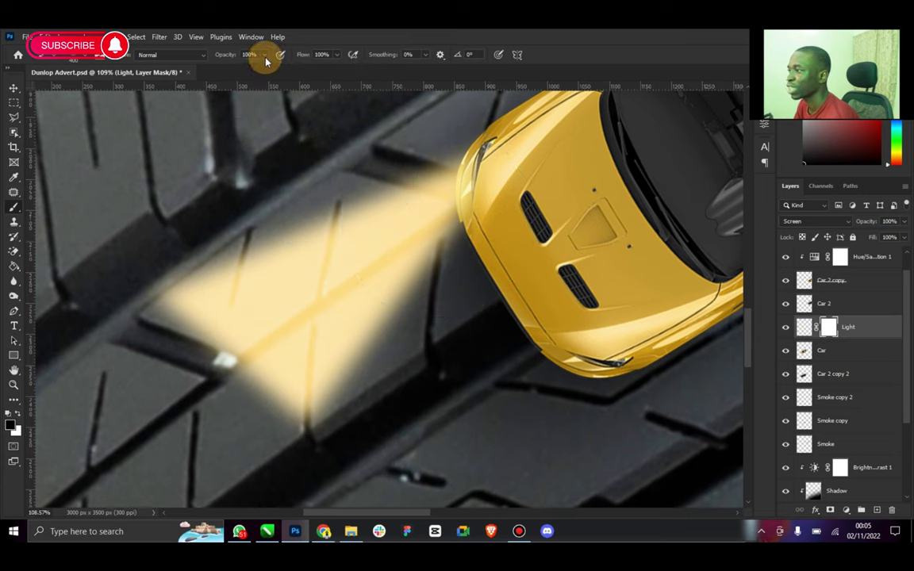
left_click_drag(236, 72, 237, 72)
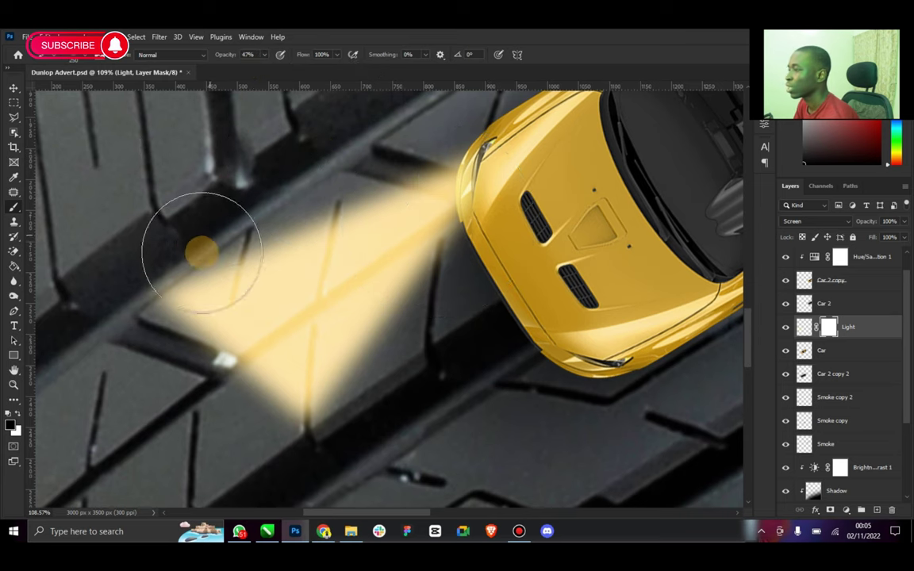
mouse_move(247, 201)
left_mouse_down()
mouse_move(171, 236)
mouse_move(122, 323)
mouse_move(162, 332)
mouse_move(175, 388)
mouse_move(233, 348)
mouse_move(263, 387)
mouse_move(243, 430)
mouse_move(296, 380)
mouse_move(235, 411)
mouse_move(208, 349)
mouse_move(349, 292)
left_mouse_up()
left_click_drag(384, 342, 341, 349)
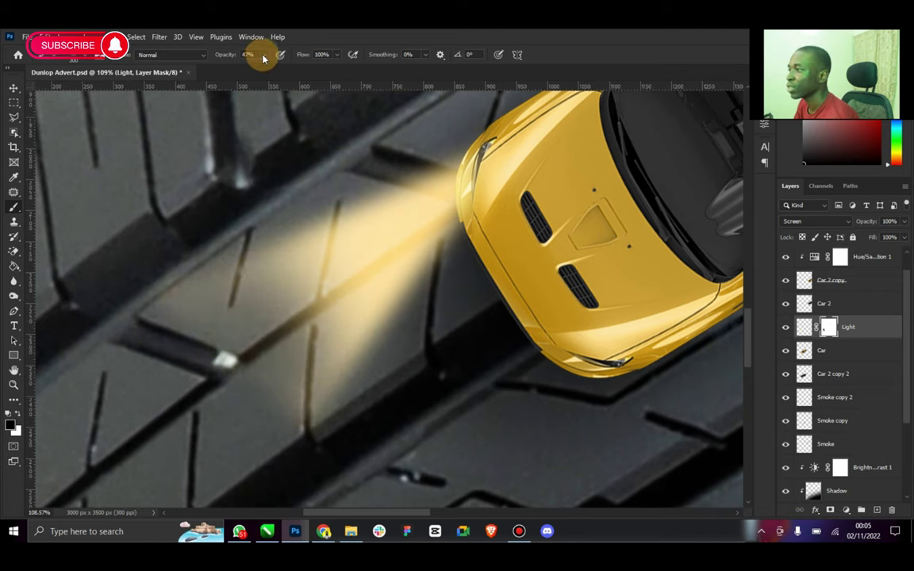
Step: Dim the remaining beam on the Light mask with further soft strokes towards the headlight, and set the brush opacity to 74%
mouse_move(326, 193)
left_mouse_down()
mouse_move(351, 271)
mouse_move(189, 298)
mouse_move(373, 231)
mouse_move(384, 312)
mouse_move(501, 176)
left_mouse_up()
scroll(501, 176, "up", 4)
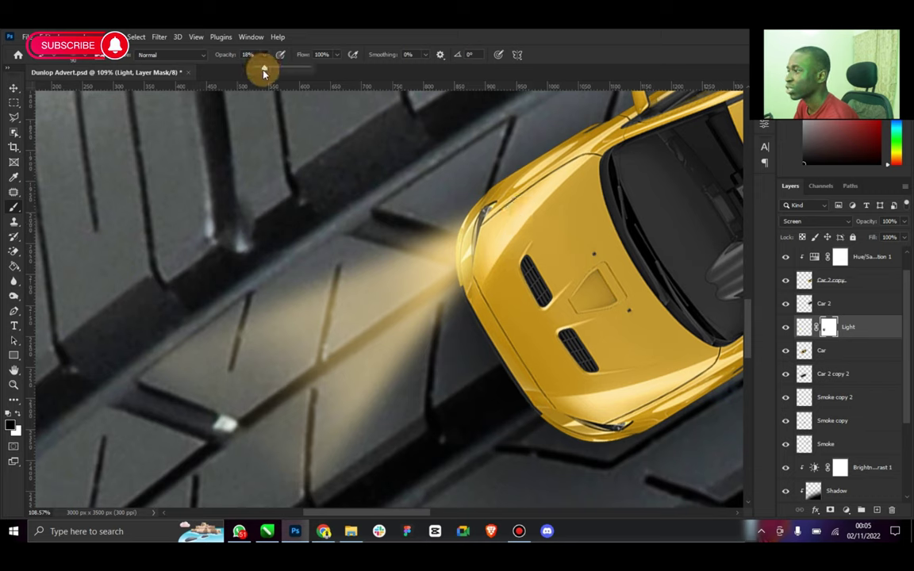
left_click_drag(292, 70, 294, 70)
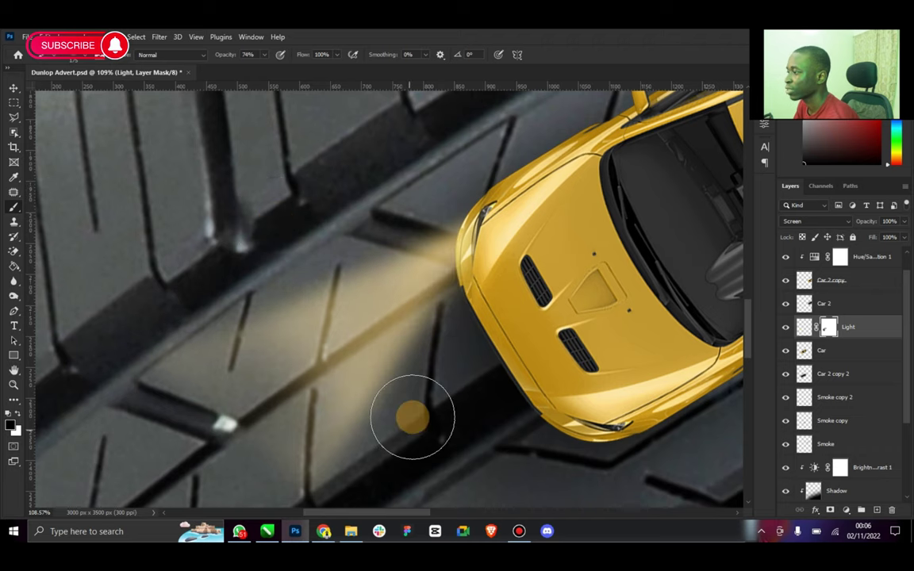
scroll(408, 405, "down", 2)
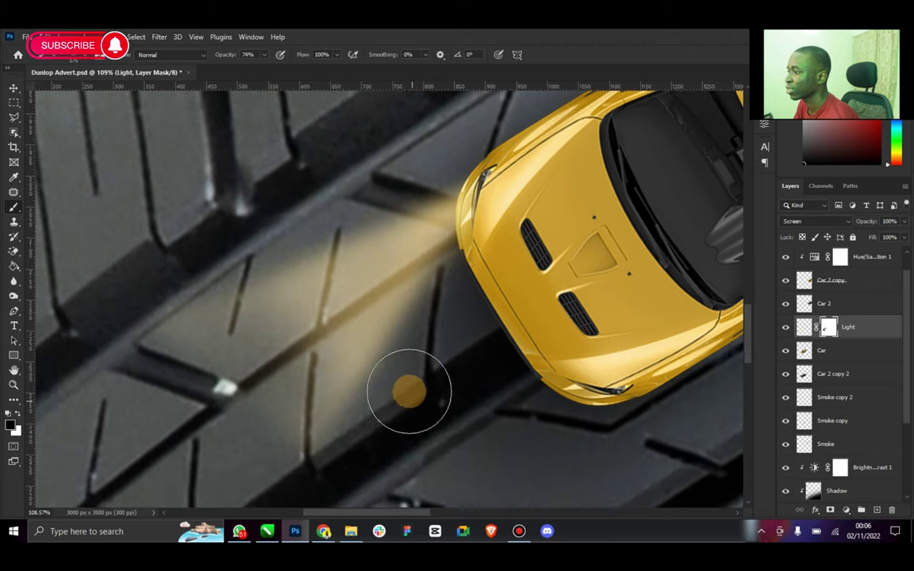
Step: Duplicate the masked Light layer and move the copy to the yellow car's lower headlight
double_click(13, 372)
left_click(13, 384)
left_click_drag(311, 387, 357, 341)
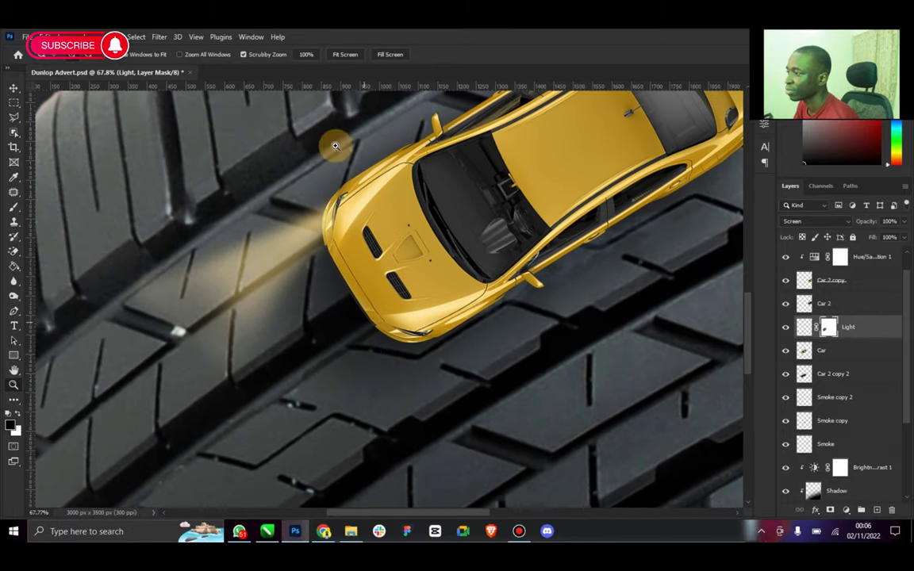
left_click(14, 90)
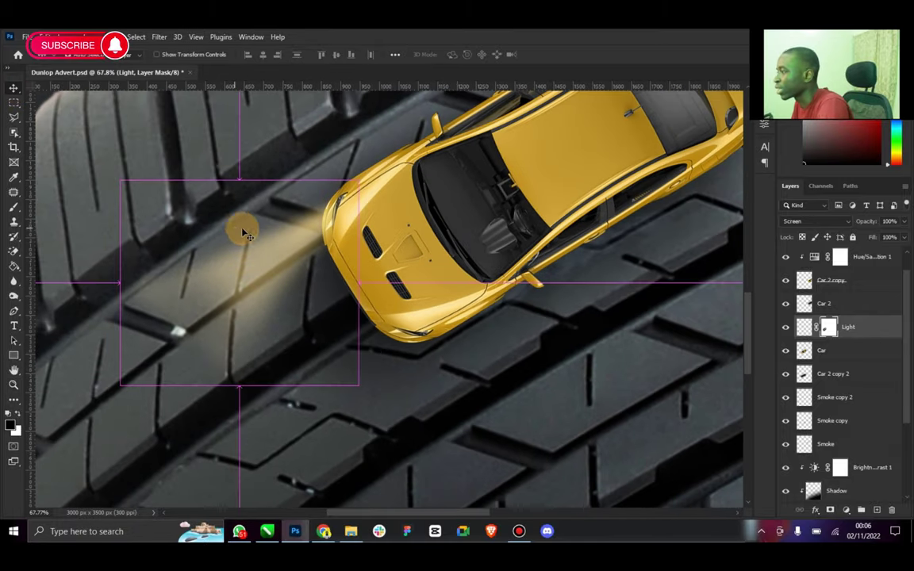
key("ctrl+j")
left_click_drag(388, 328, 433, 460)
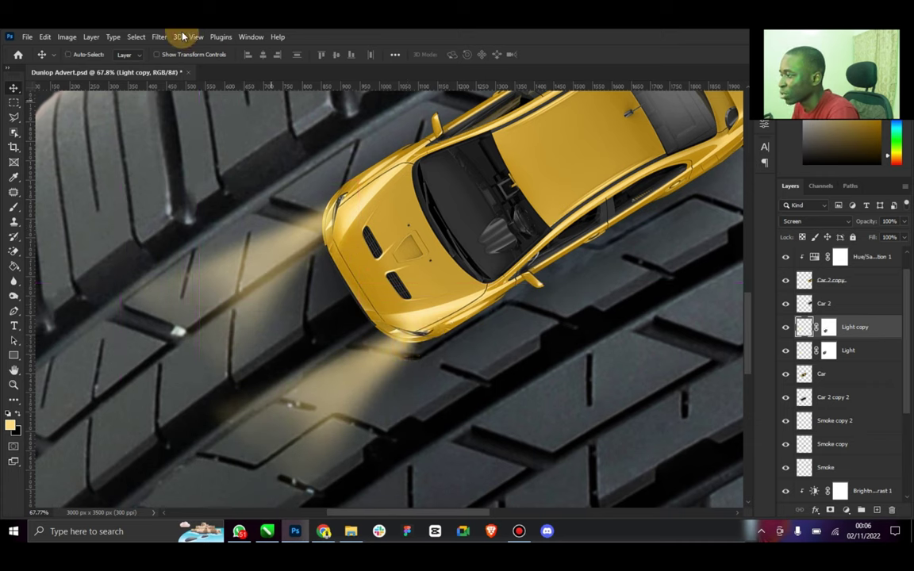
Step: Flip the Light copy layer horizontally
left_click(48, 36)
mouse_move(175, 297)
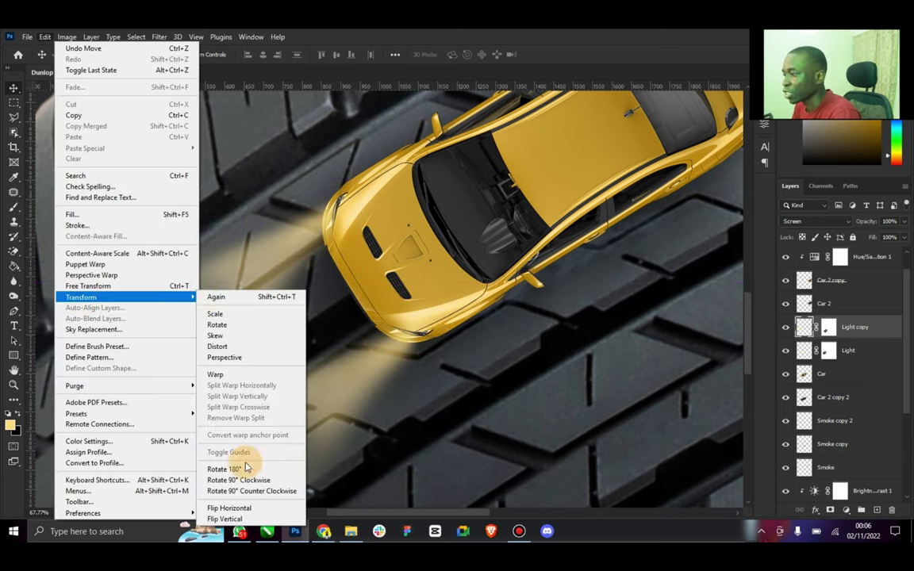
left_click(230, 507)
left_click_drag(273, 459, 294, 396)
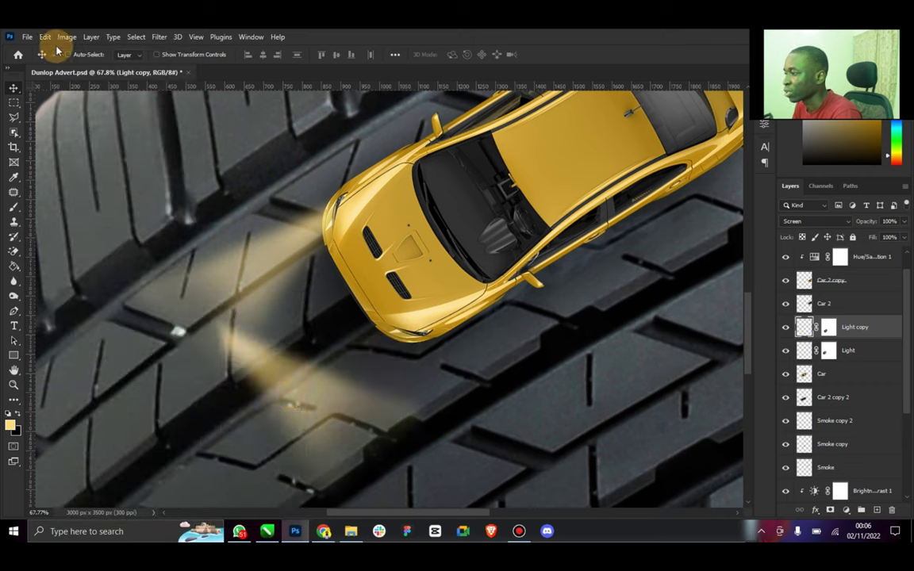
Step: Rotate the flipped beam by about 109.7° so it points ahead of the car and nudge it against the lower headlight
left_click(157, 54)
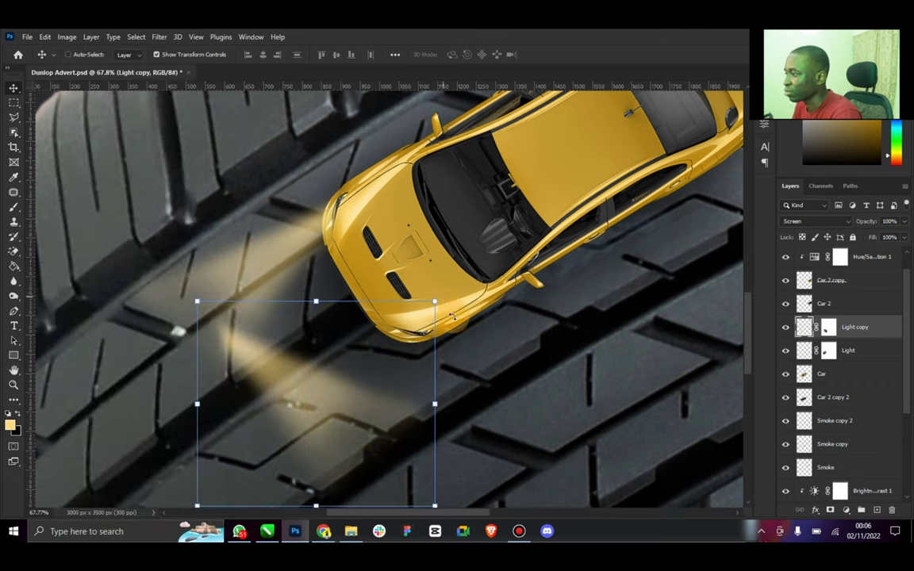
left_click_drag(452, 316, 333, 450)
left_click(565, 54)
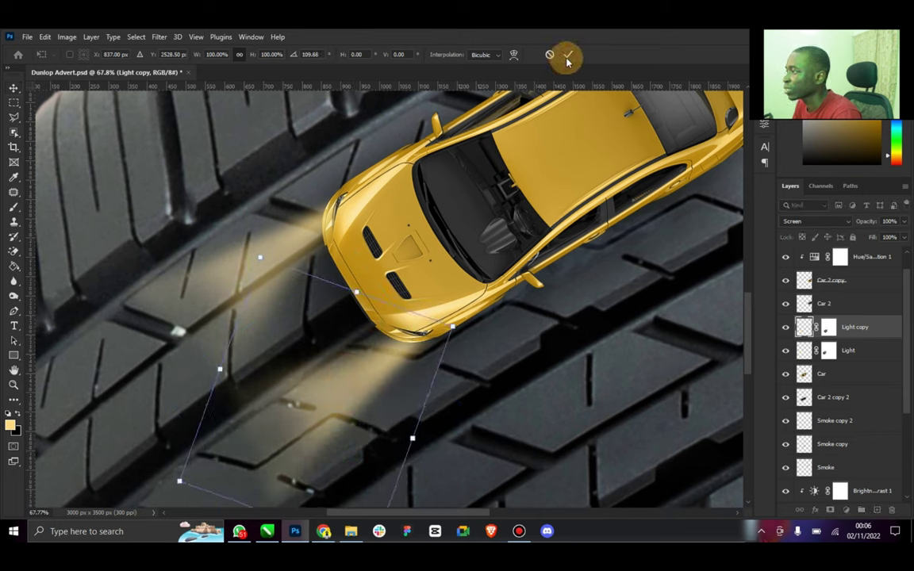
left_click_drag(381, 353, 383, 364)
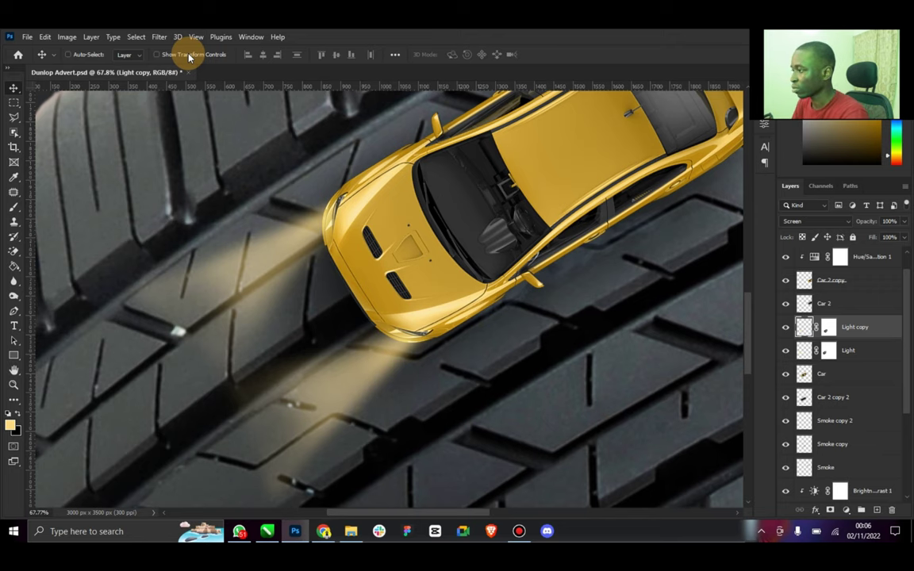
Step: Link the Light and Light copy layers together
double_click(14, 370)
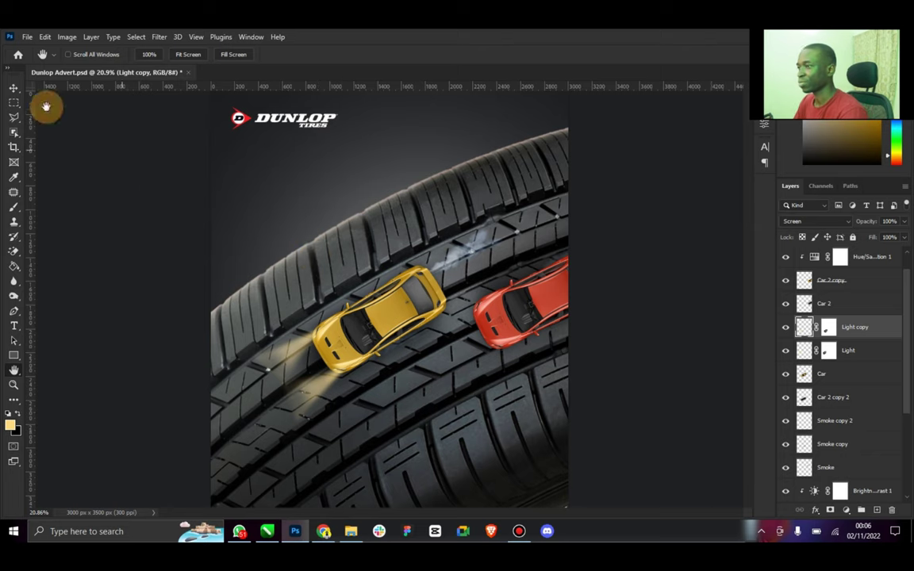
left_click(18, 88)
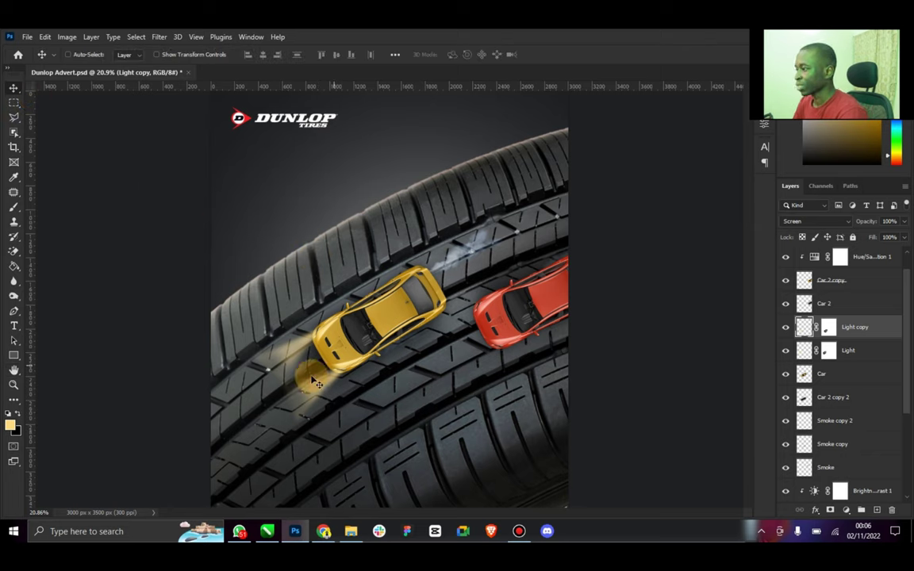
left_click_drag(316, 383, 458, 335)
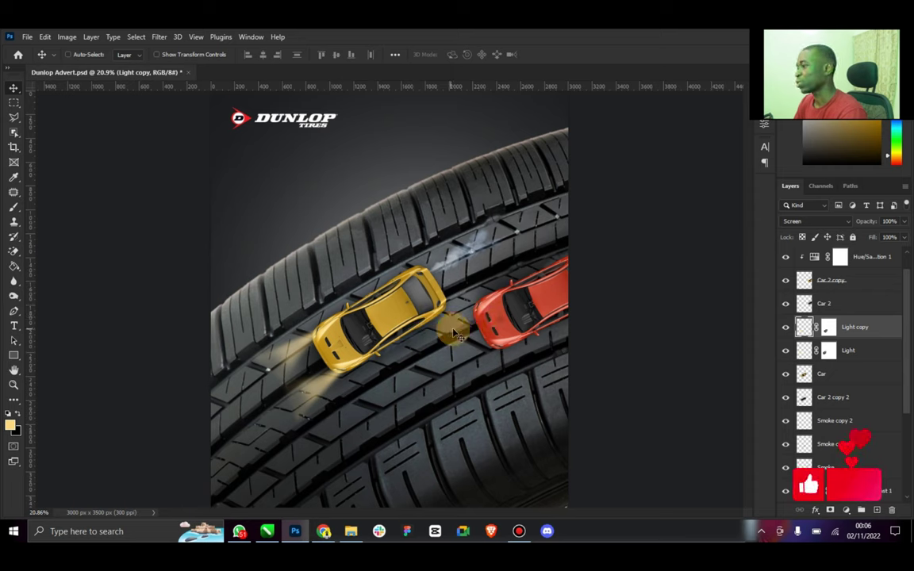
left_click(860, 359, "shift")
right_click(860, 359)
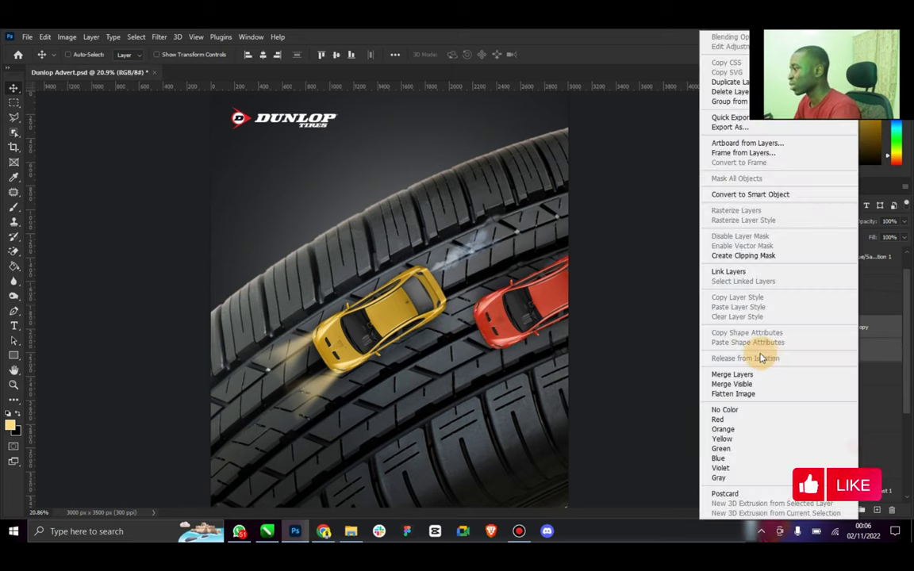
left_click(747, 275)
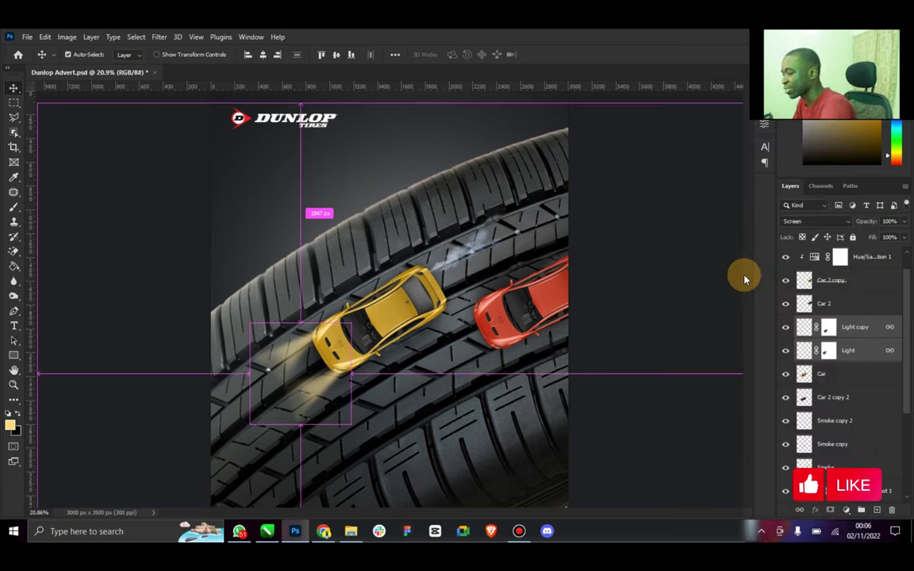
Step: Duplicate the linked pair of headlight beams and position the copies at the red car's two headlights
left_click_drag(301, 372, 560, 309)
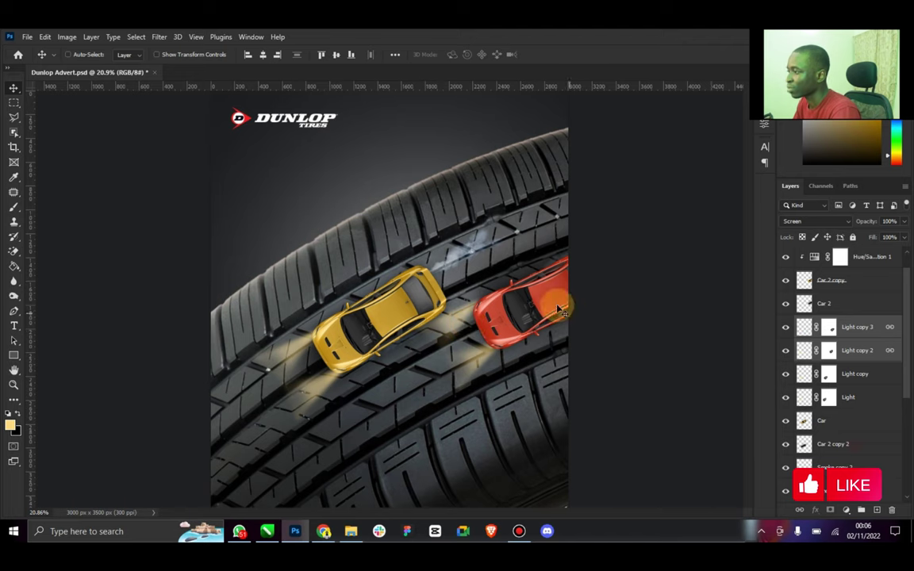
left_click(13, 386)
left_click_drag(512, 347, 496, 255)
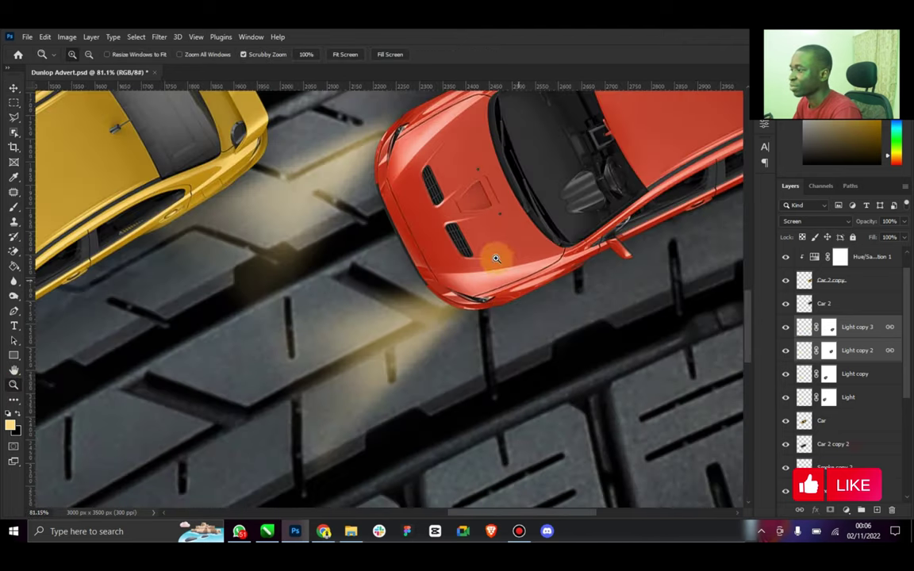
key("v")
left_click_drag(359, 207, 341, 198)
Step: Move Light copy 2 and Light copy 3 above the Hue/Saturation layer and fine-tune their position on the red car's headlights
left_click_drag(851, 324, 818, 252)
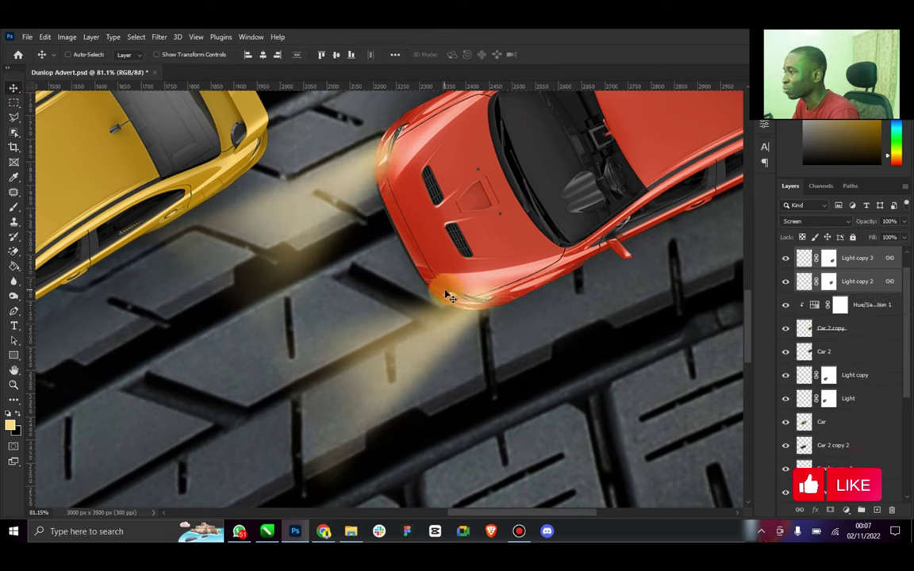
left_click_drag(437, 300, 451, 303)
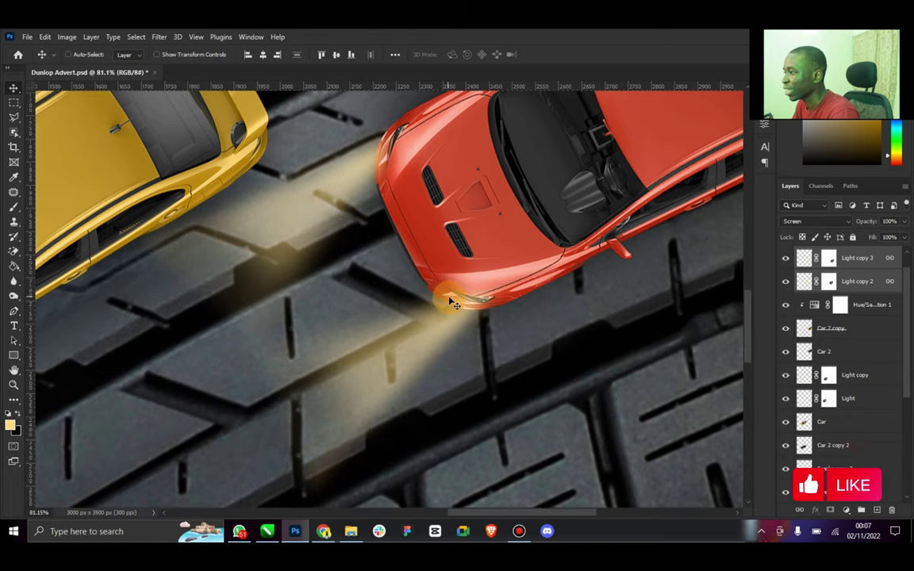
double_click(13, 373)
left_click(13, 385)
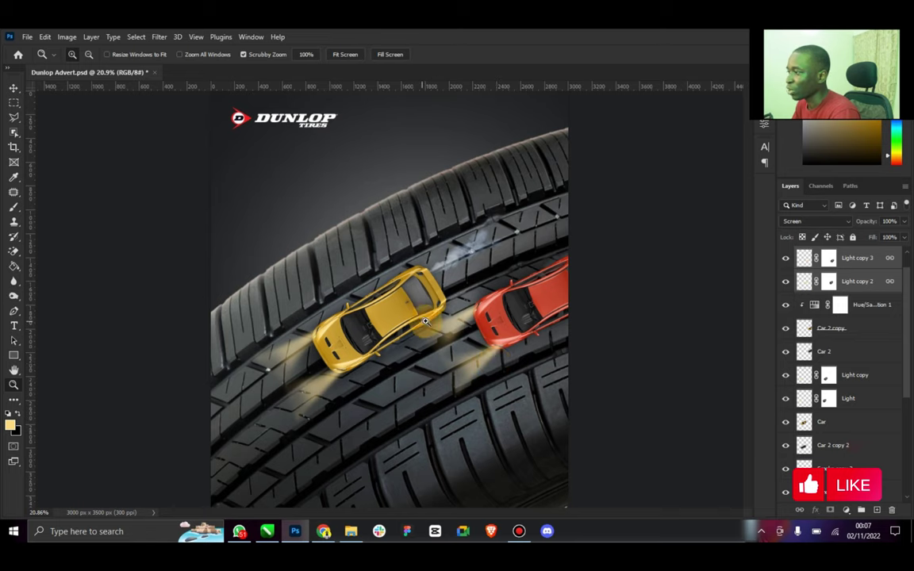
Step: Add a new layer named Light above the Car layer and clip it to the yellow car
left_click_drag(391, 287, 481, 292)
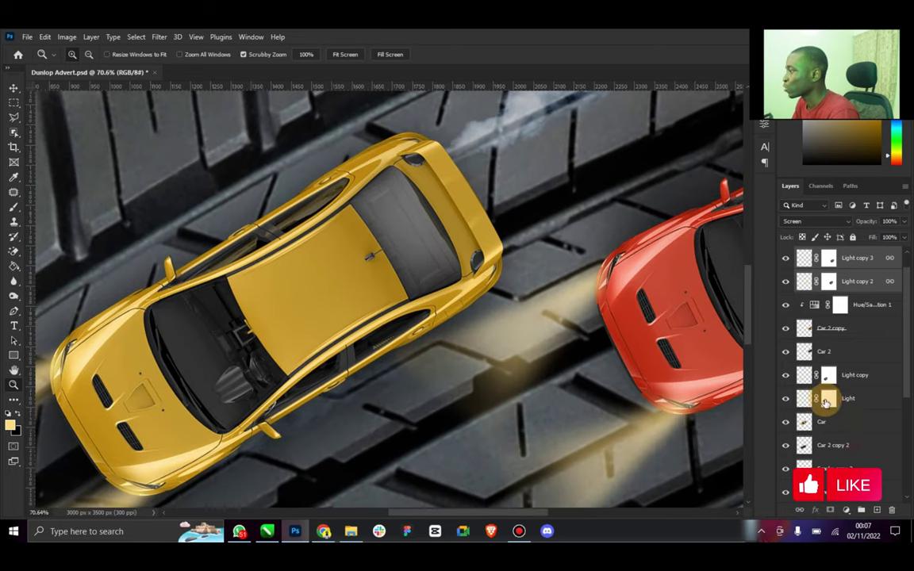
left_click(832, 424)
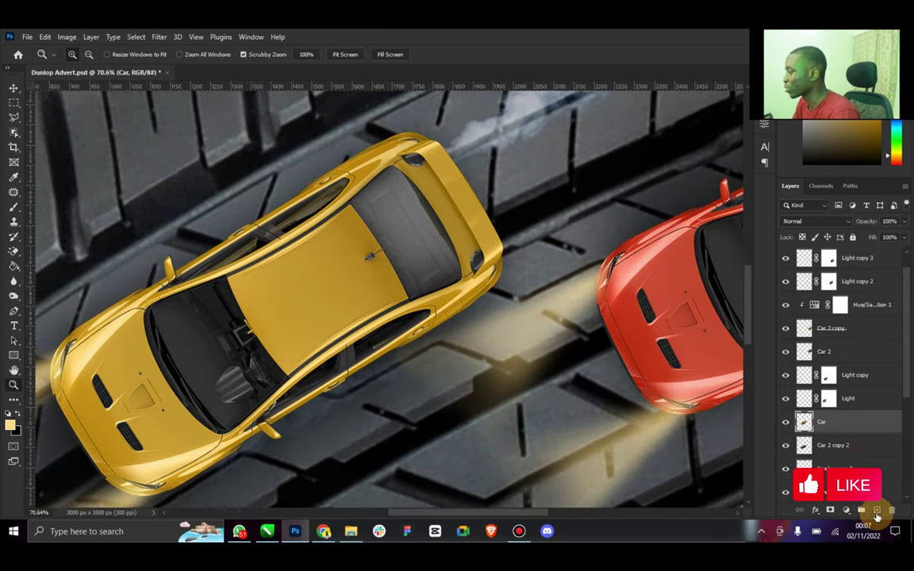
left_click(877, 512)
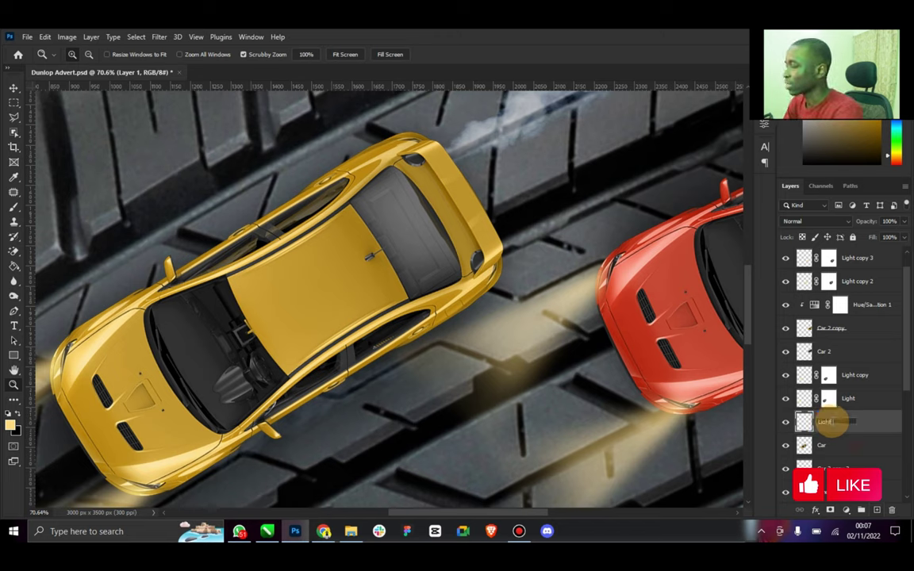
right_click(848, 425)
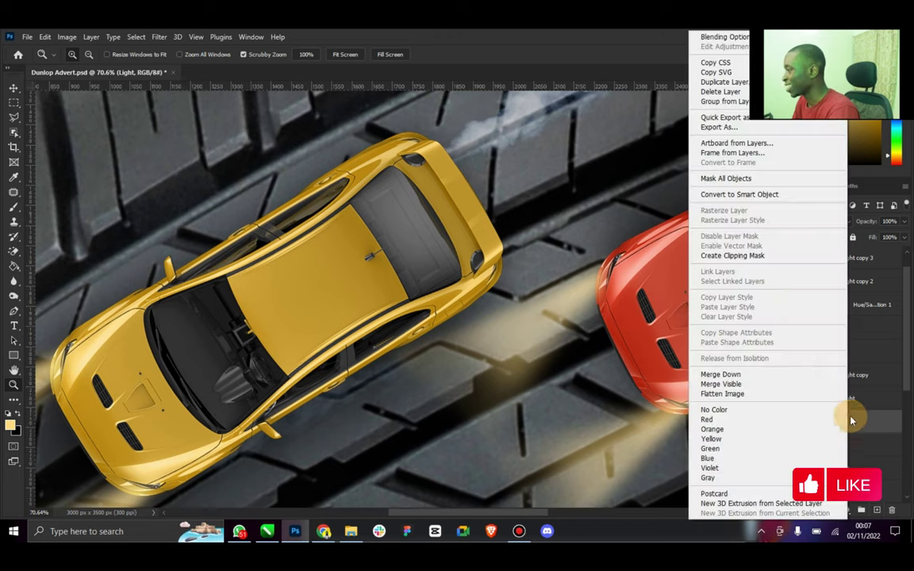
left_click(762, 262)
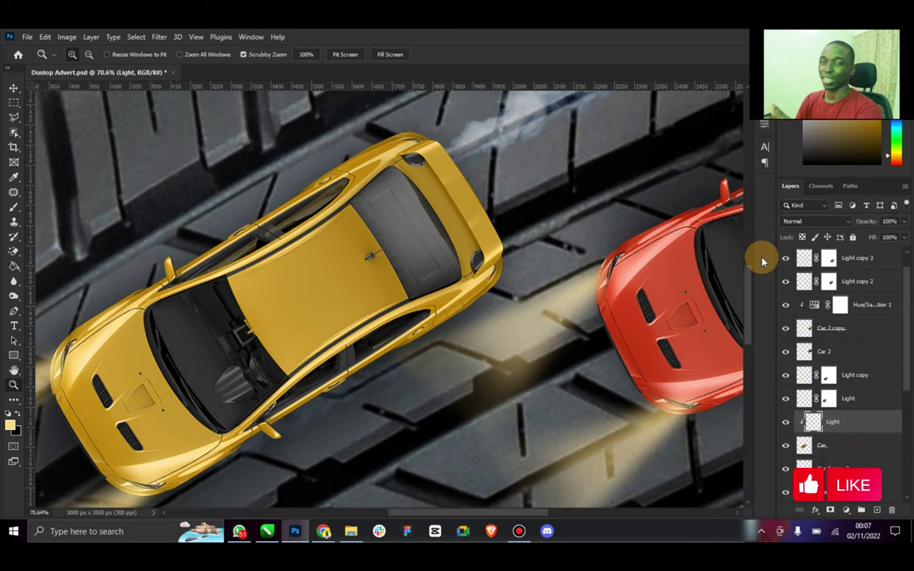
Step: Paint soft yellow light along the yellow car's lower side with a 400 px, 100% opacity brush, blended as Overlay at about 77% layer opacity
left_click_drag(510, 351, 508, 290)
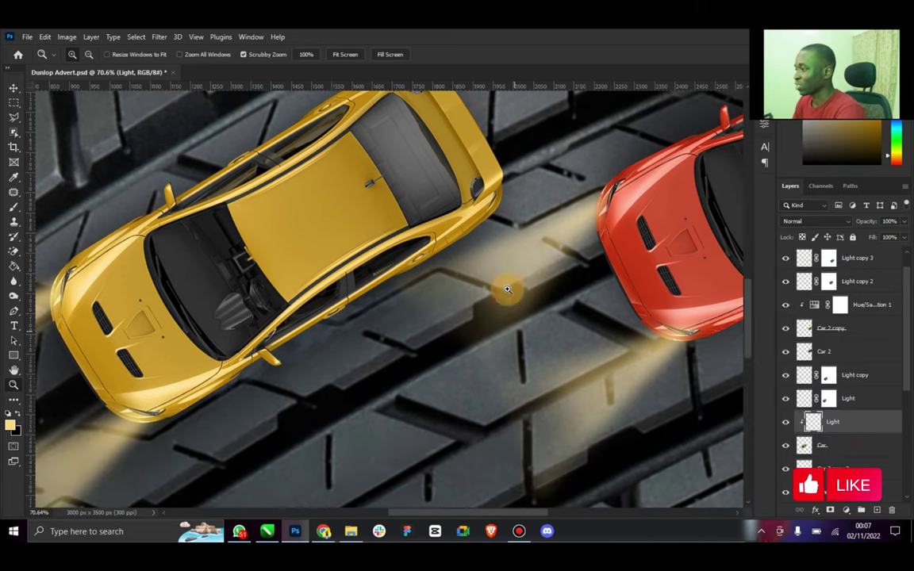
left_click(15, 207)
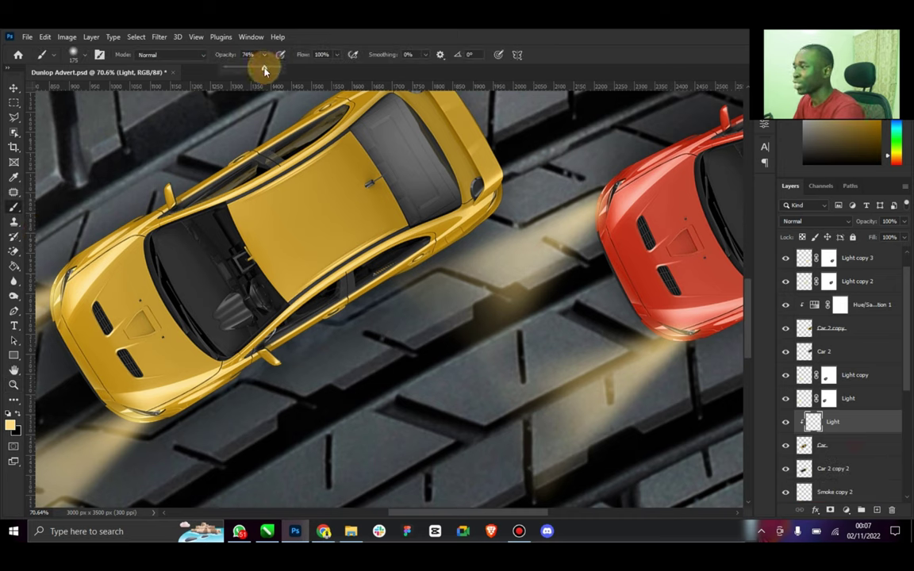
left_click_drag(265, 71, 321, 73)
left_click(520, 238)
key("bracketright")
key("bracketright")
key("bracketright")
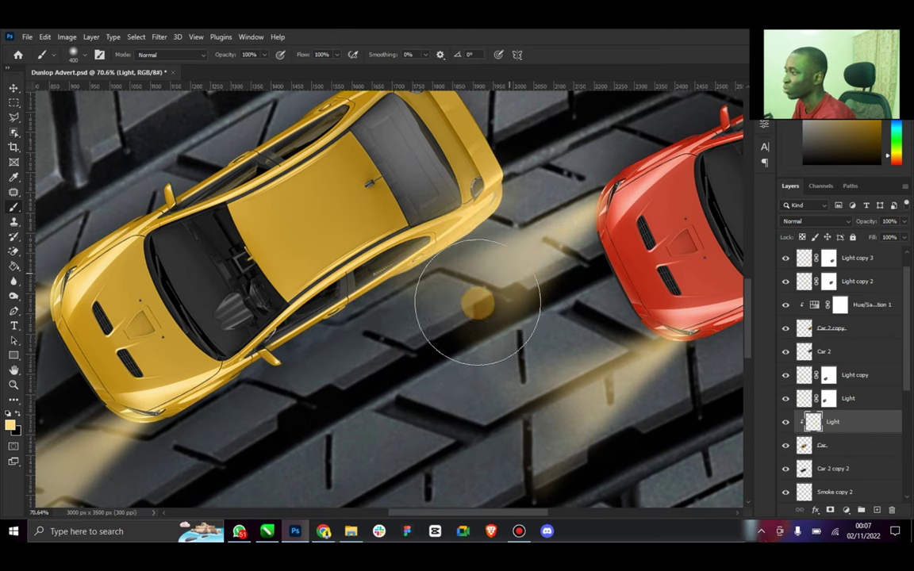
scroll(429, 350, "up", 3)
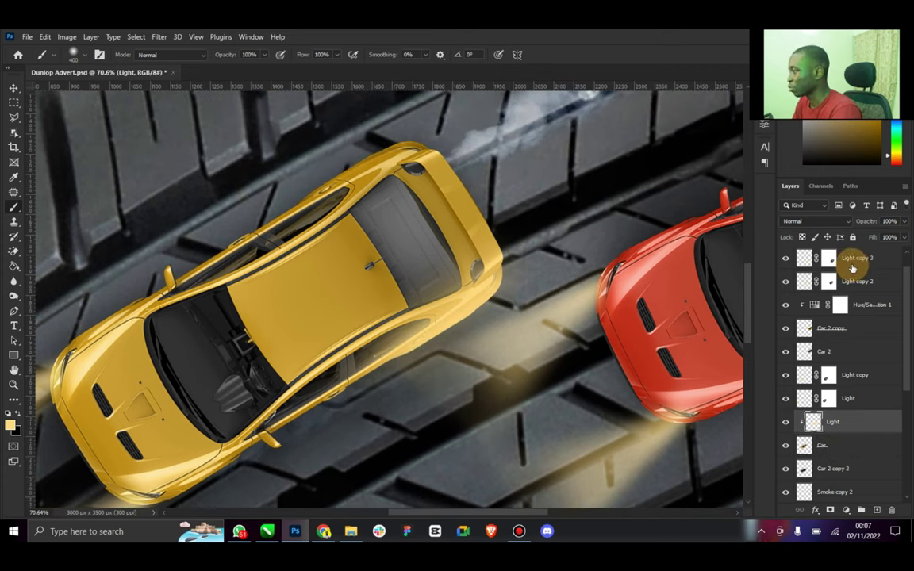
left_click(845, 222)
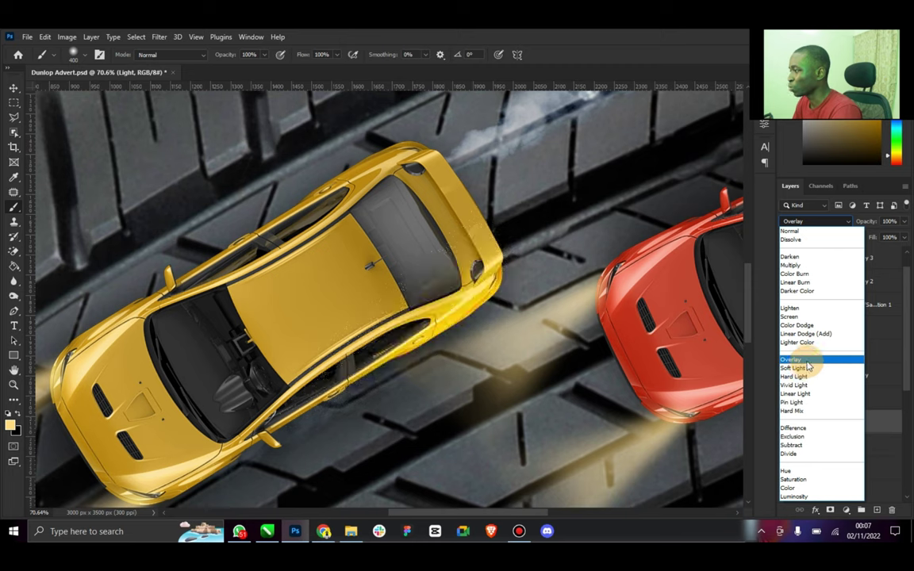
left_click(806, 362)
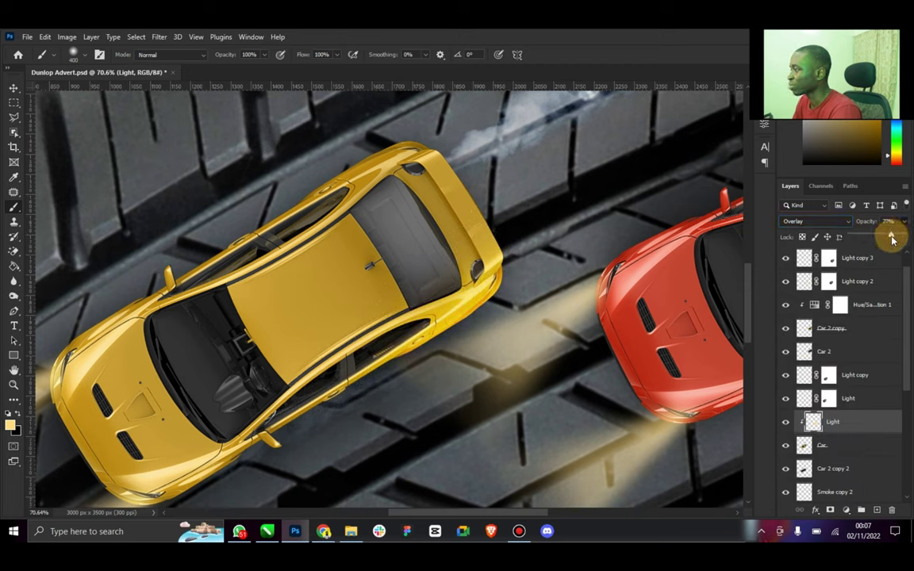
Step: Add a clipped layer named shadow directly above the Car layer
left_click(842, 444)
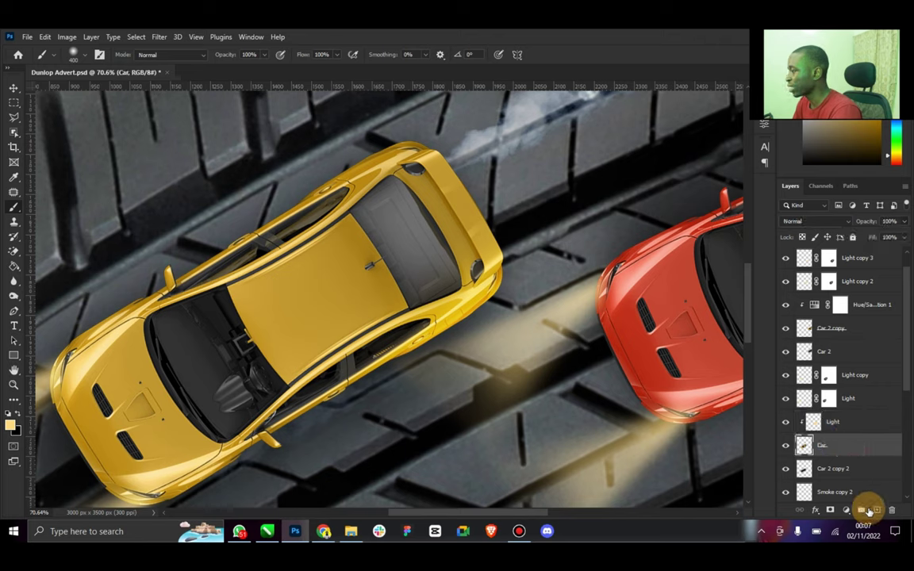
left_click(877, 512)
double_click(838, 447)
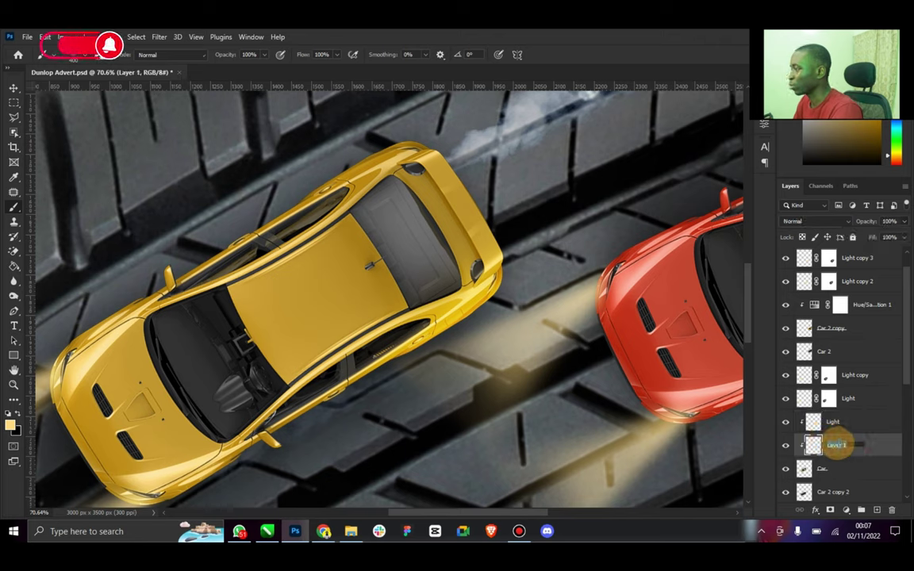
type("shadow")
key("Return")
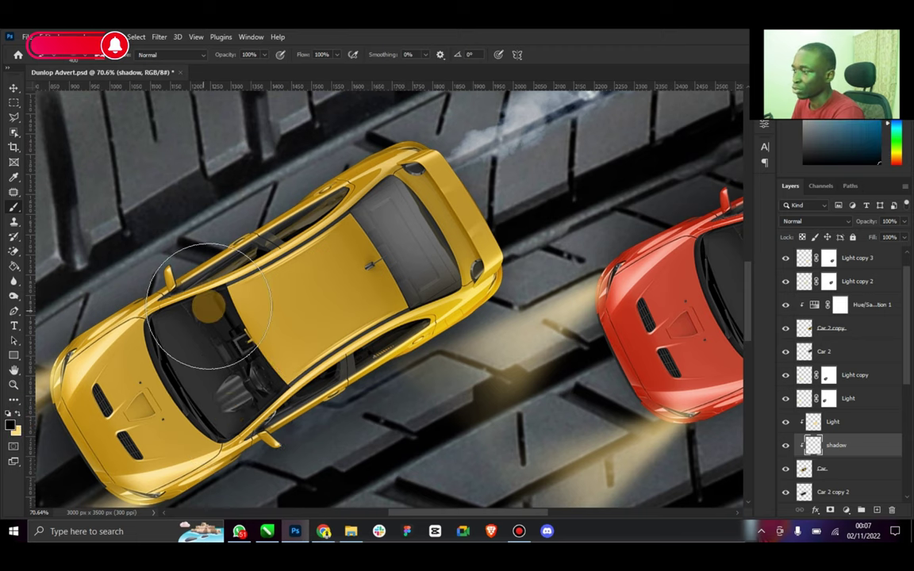
Step: Brush soft black shading along the yellow car's upper side and rear, and set the layer to Soft Light at 73% opacity
scroll(234, 235, "up", 3)
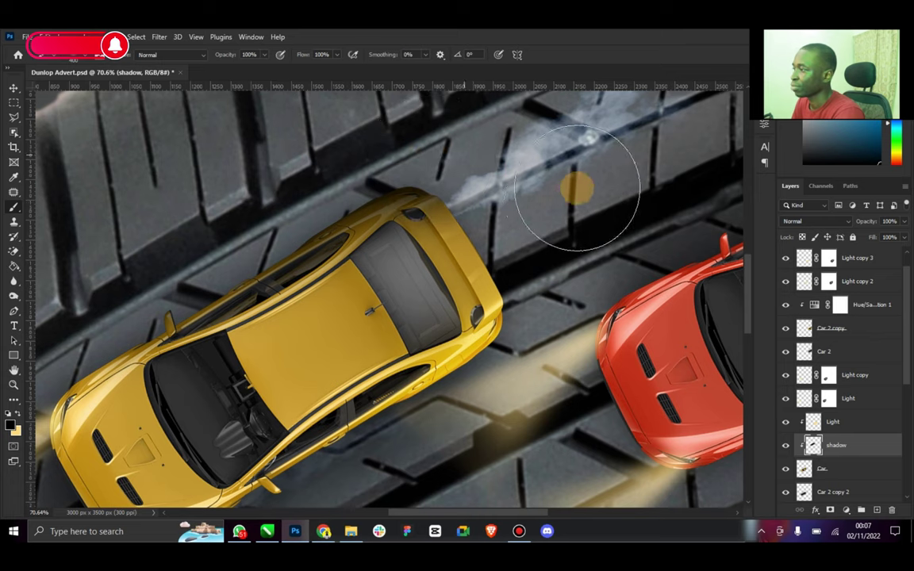
scroll(129, 258, "down", 1)
scroll(127, 254, "down", 2)
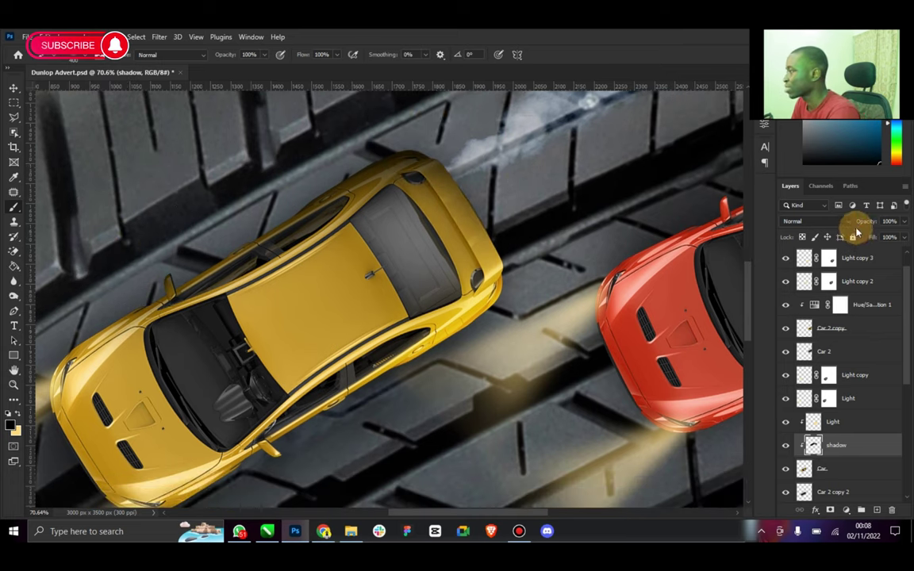
left_click(815, 221)
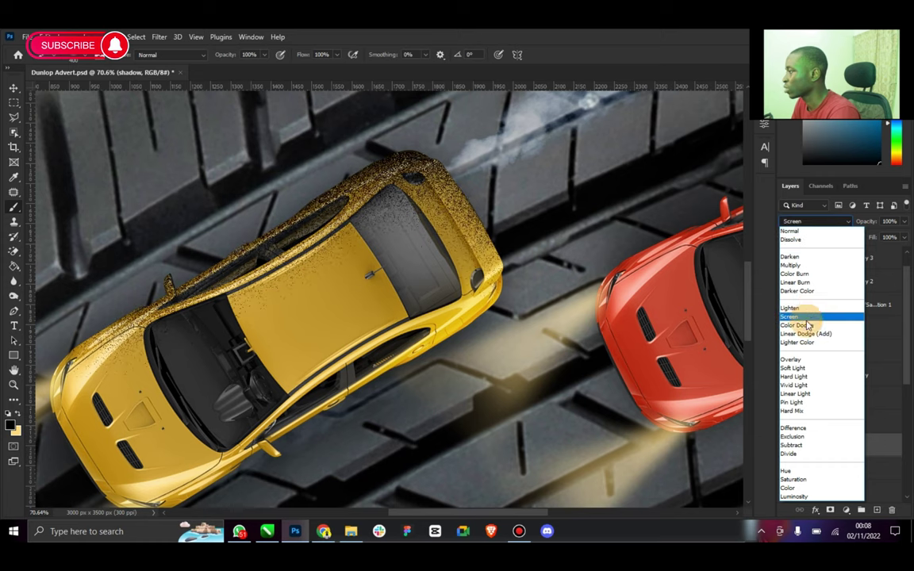
left_click(795, 368)
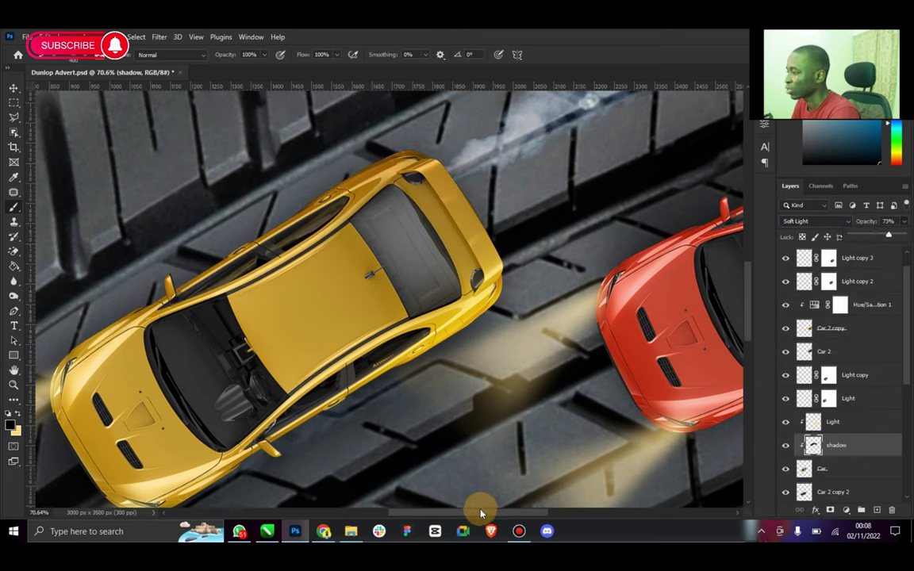
Step: Add a new layer named Shadow above Car 2 copy and clip it to the red car
left_click_drag(496, 517, 561, 513)
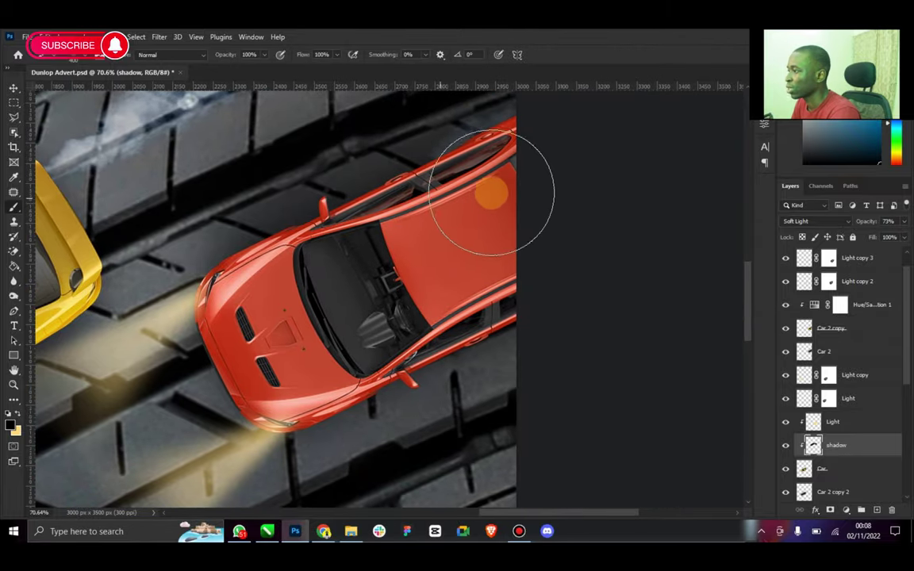
left_click(871, 330)
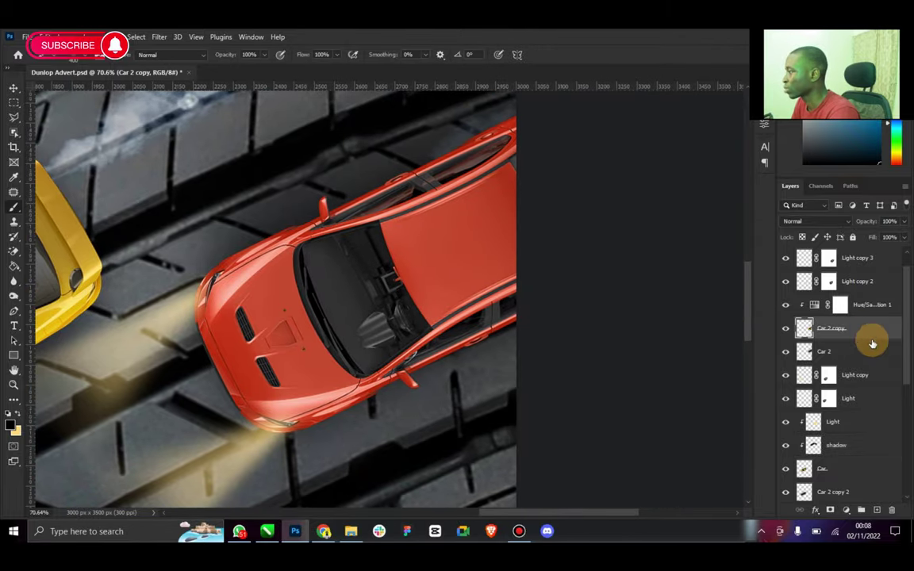
left_click(877, 508)
left_click(842, 338, "alt")
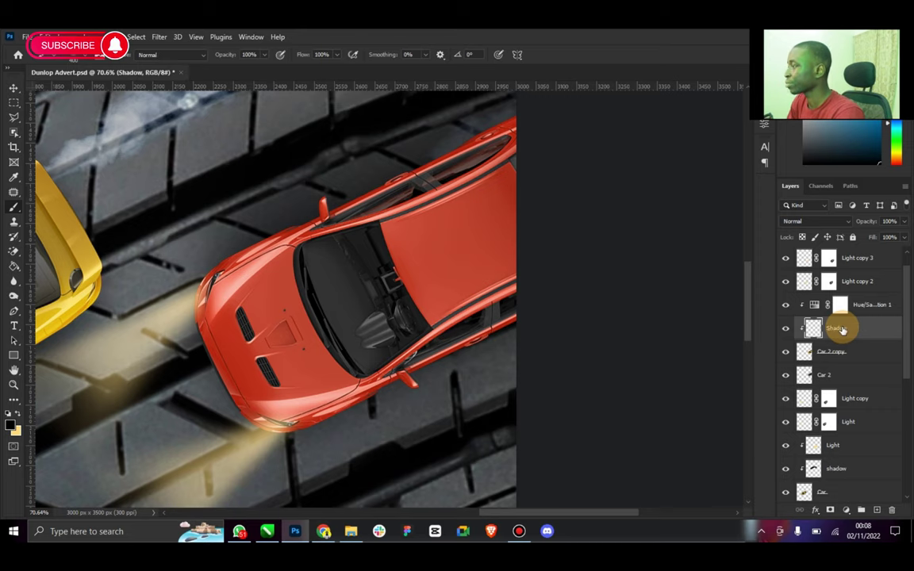
key("Return")
Step: Brush black shading along both sides and the rear of the red car, enlarging the soft brush to 1000 px
scroll(587, 261, "up", 3)
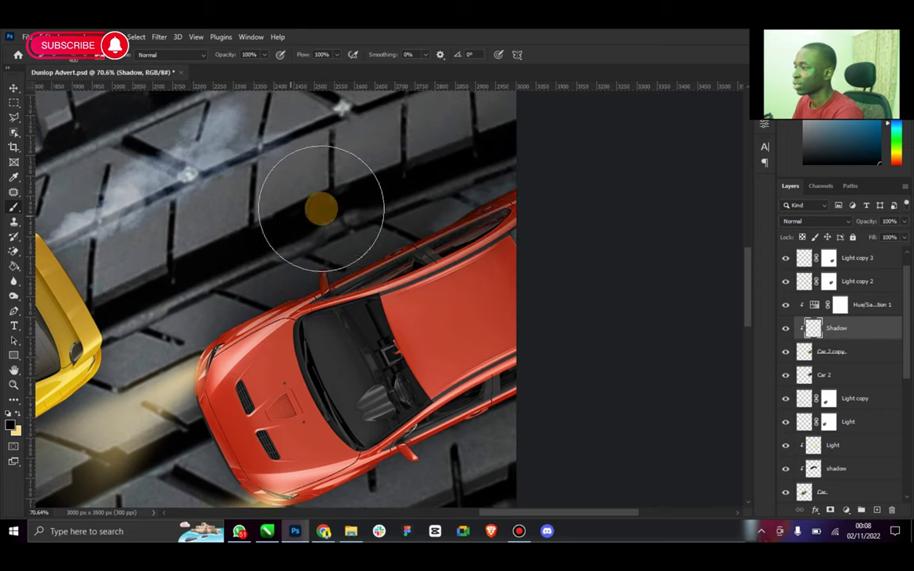
scroll(517, 435, "down", 2)
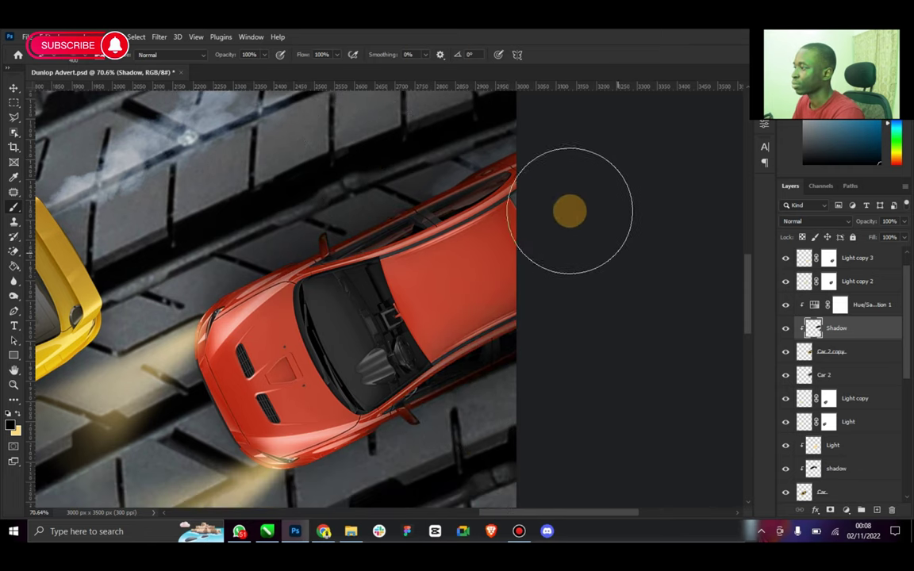
key("bracketright")
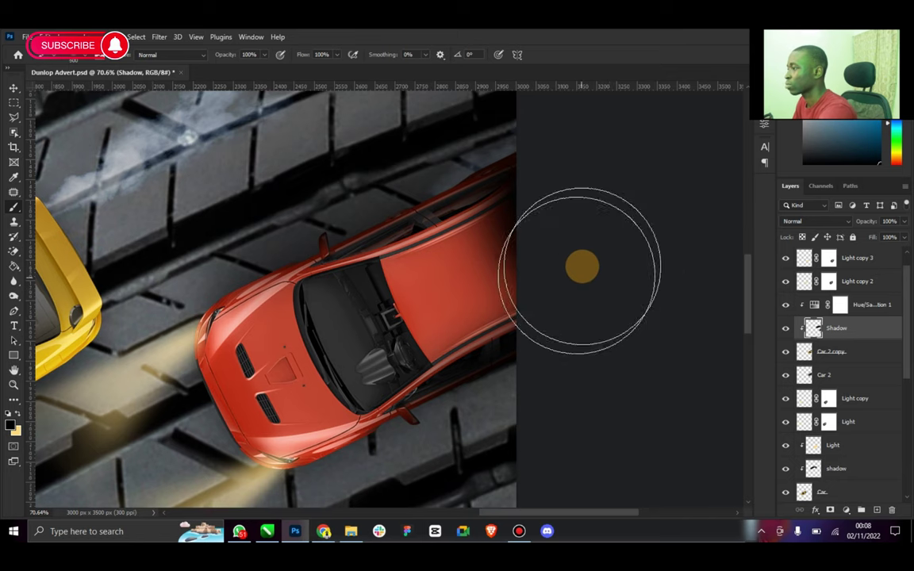
key("bracketright")
key("bracketright")
key("bracketright")
key("bracketright")
left_click_drag(672, 292, 681, 293)
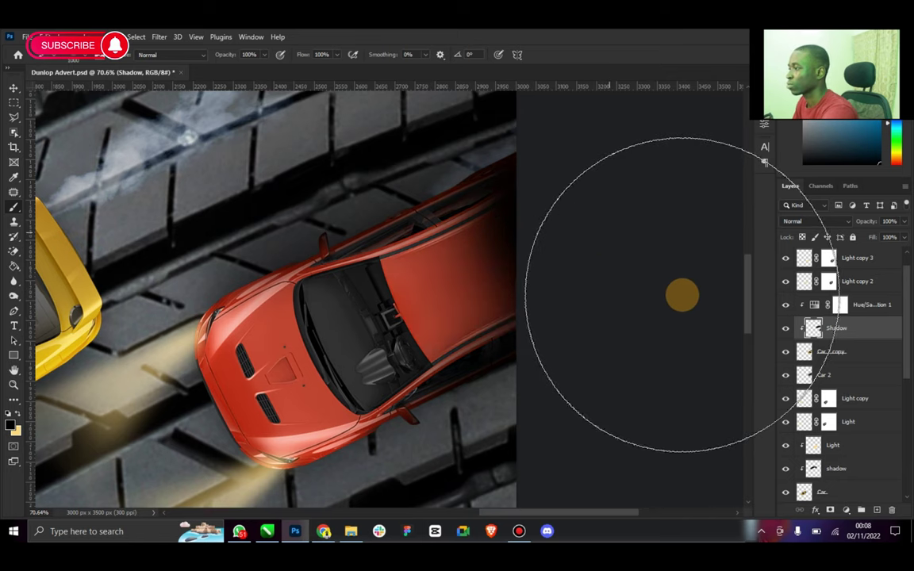
Step: Blend the red car's Shadow layer as Soft Light at 68% opacity
left_click(14, 88)
left_click(825, 223)
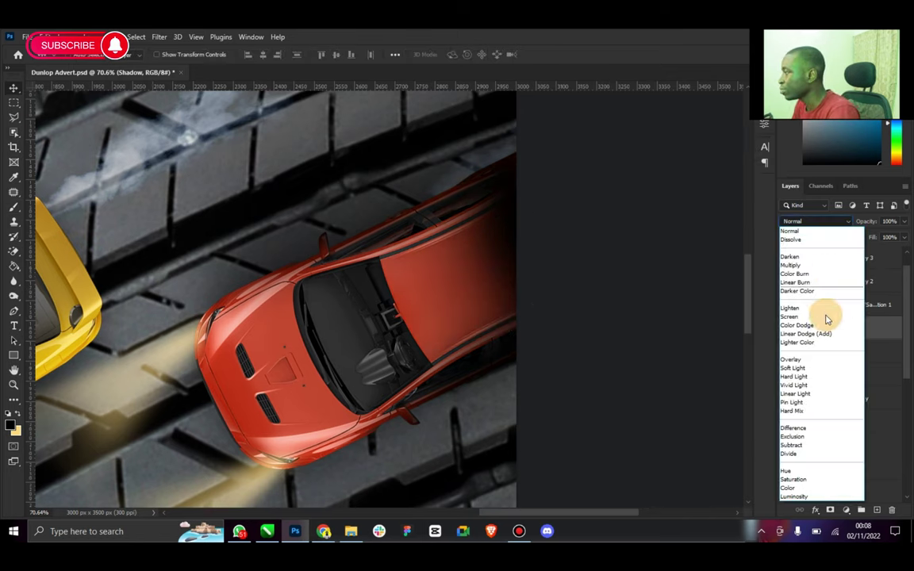
left_click(809, 368)
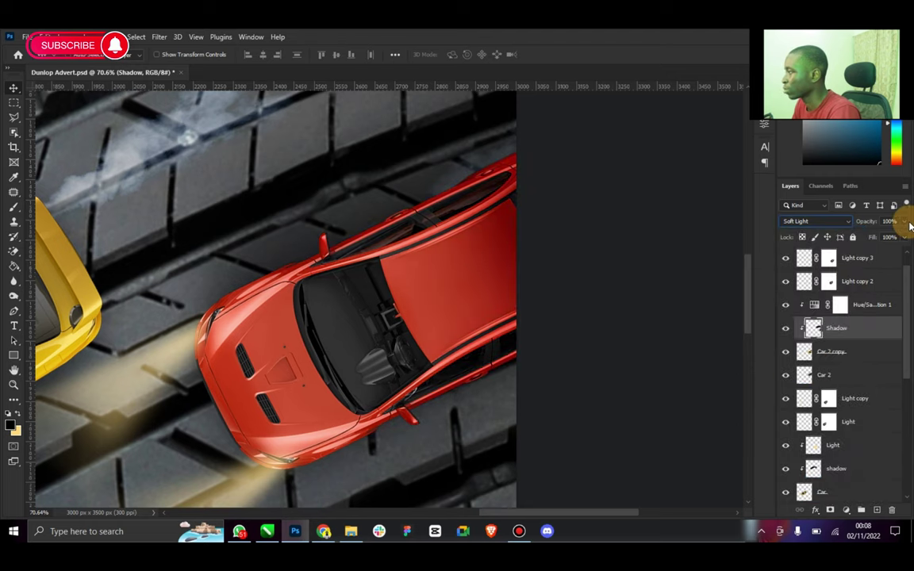
left_click_drag(886, 237, 885, 235)
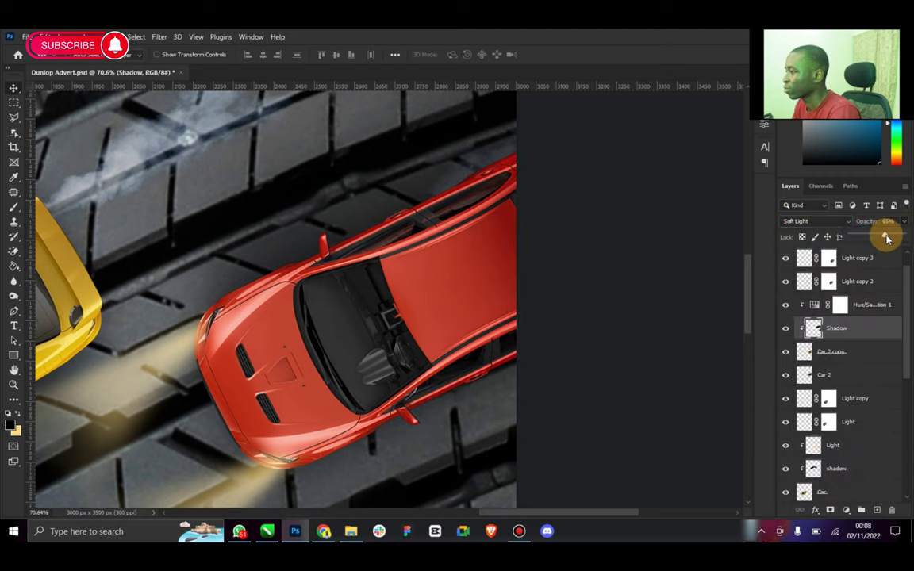
Step: Save the Dunlop Advert document and view the whole poster
left_click(13, 370)
double_click(13, 370)
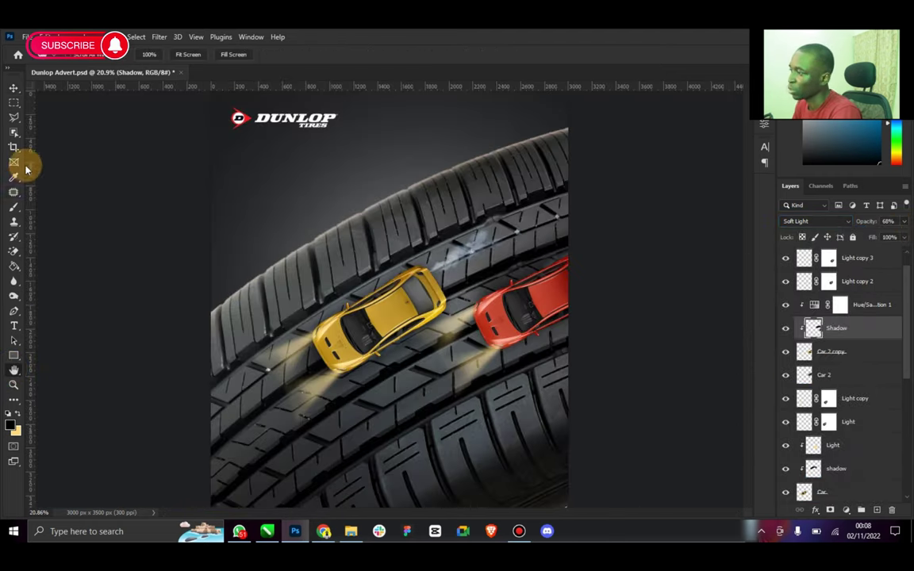
left_click(17, 87)
key("ctrl+s")
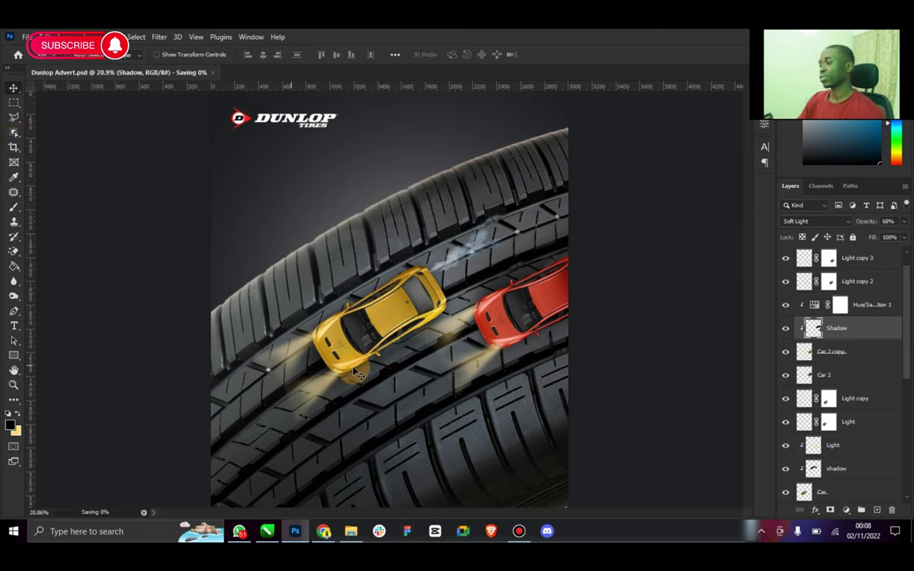
left_click(13, 385)
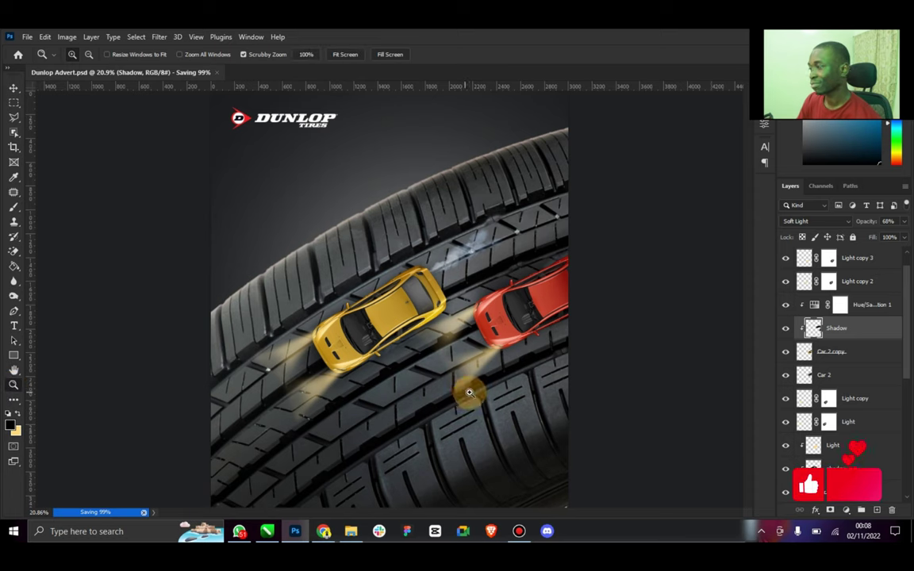
left_click_drag(469, 392, 65, 160)
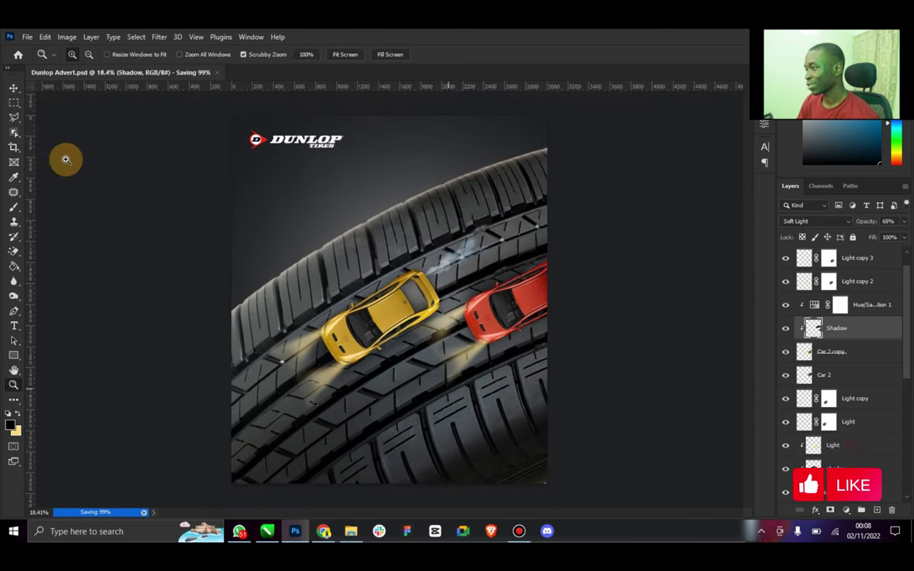
left_click(15, 87)
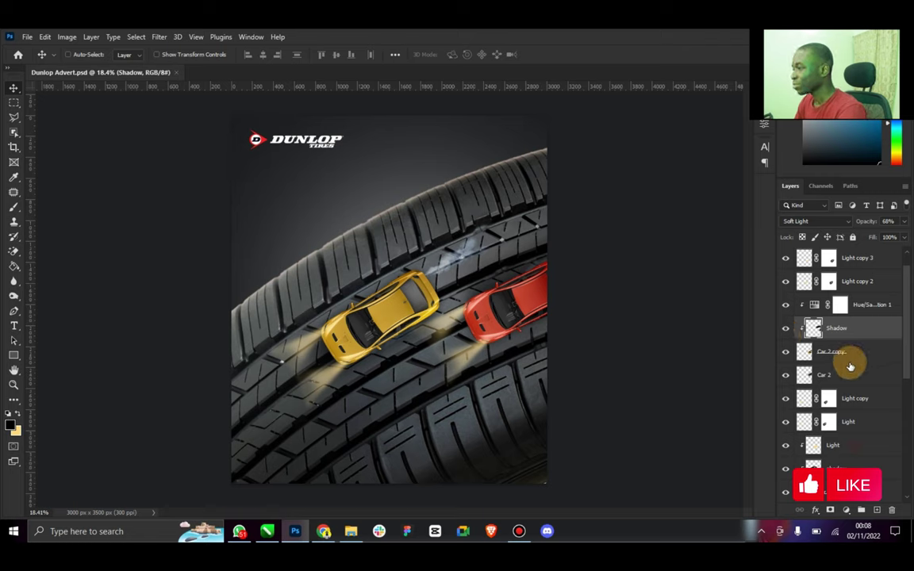
Step: Set the Light layer beneath Car Tyre to 42% opacity and 65% fill, then save the document
scroll(853, 381, "down", 1)
scroll(857, 396, "down", 7)
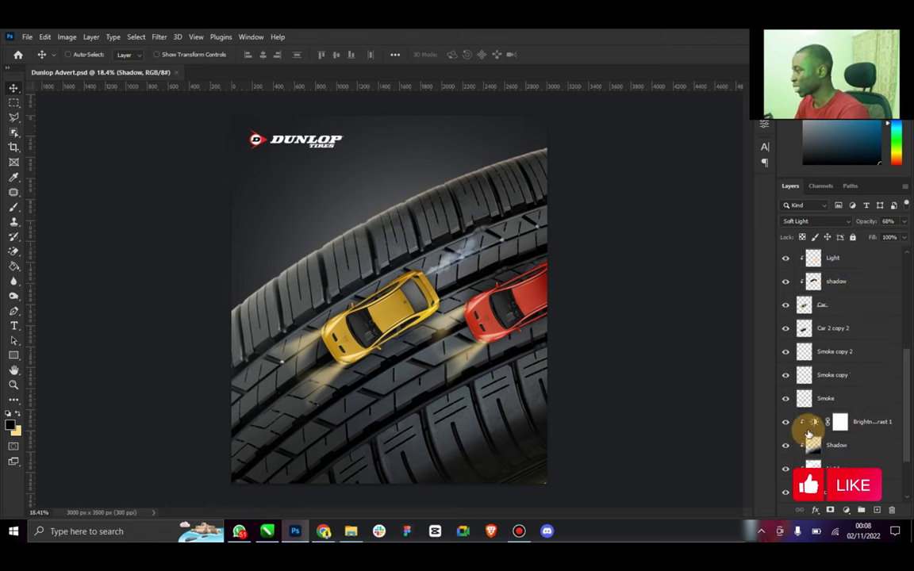
scroll(801, 468, "down", 3)
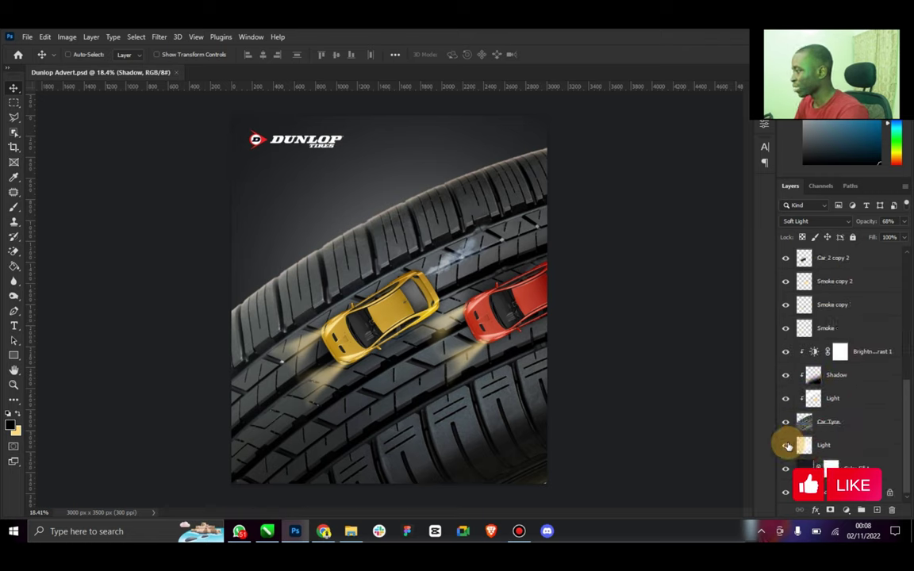
left_click(785, 447)
left_click(784, 446)
left_click(888, 445)
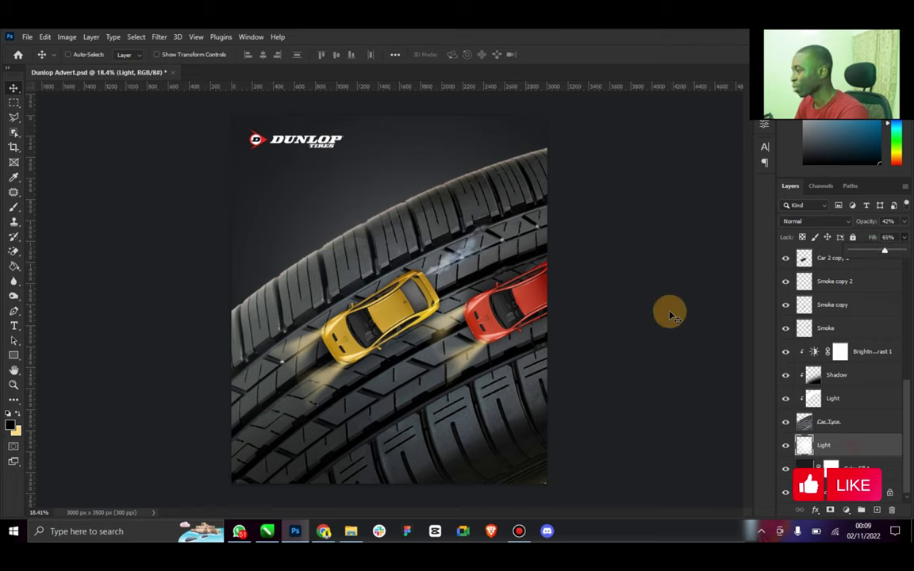
left_click_drag(466, 297, 420, 284)
key("ctrl+s")
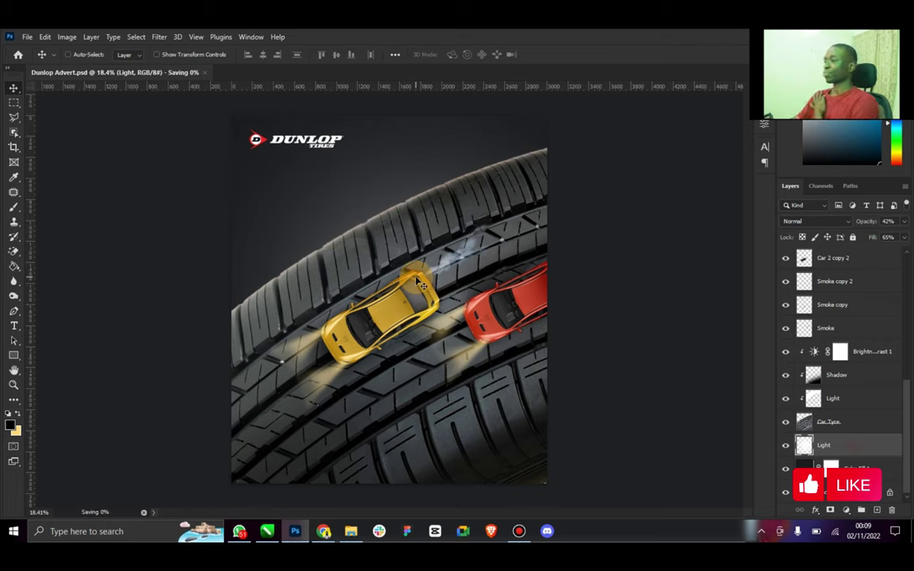
mouse_move(422, 284)
left_mouse_down()
mouse_move(347, 433)
mouse_move(225, 461)
mouse_move(278, 395)
left_mouse_up()
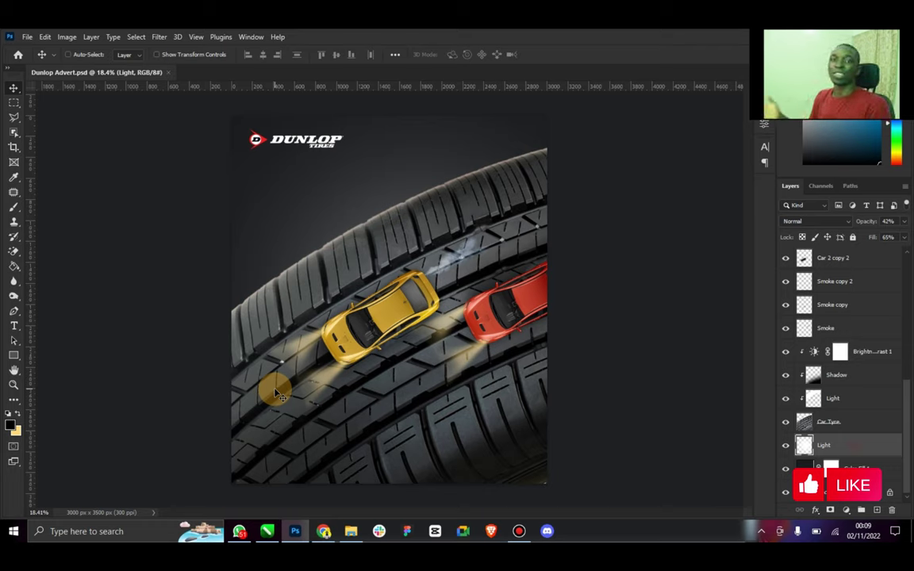
left_click_drag(278, 394, 304, 389)
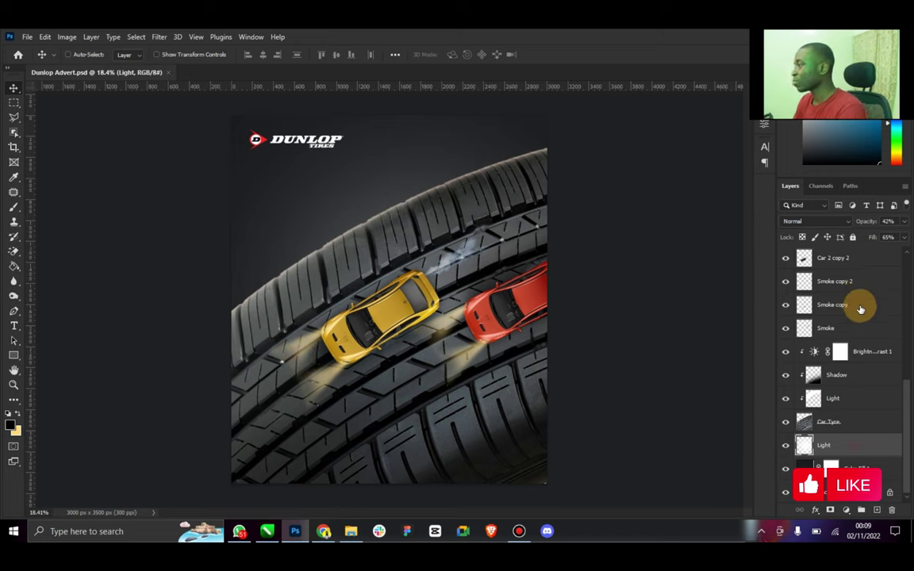
Step: Add a Color Lookup adjustment above Car 2 copy 2 with an Orange and Blue 3D LUT, and compare the poster with and without it
left_click(866, 260)
left_click(847, 510)
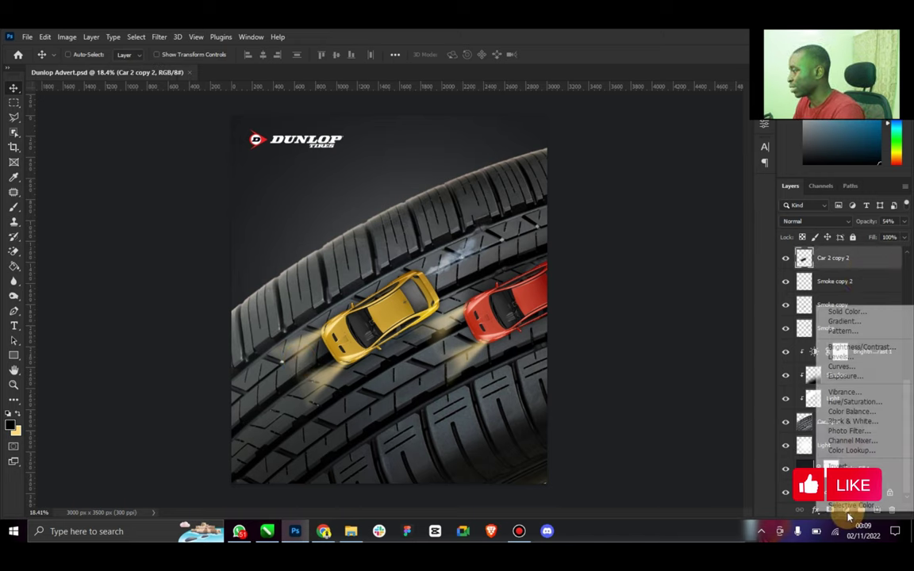
left_click(832, 402)
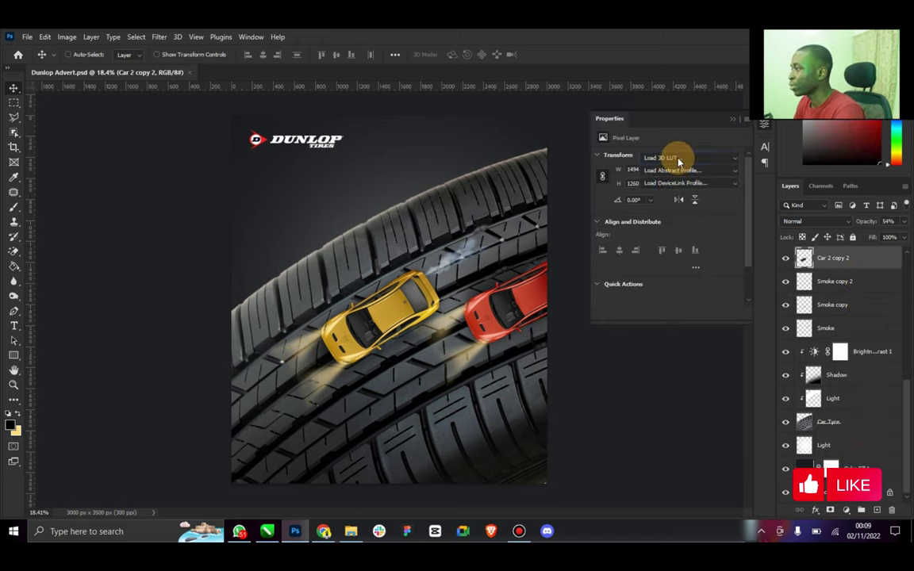
left_click(678, 158)
left_click(679, 65)
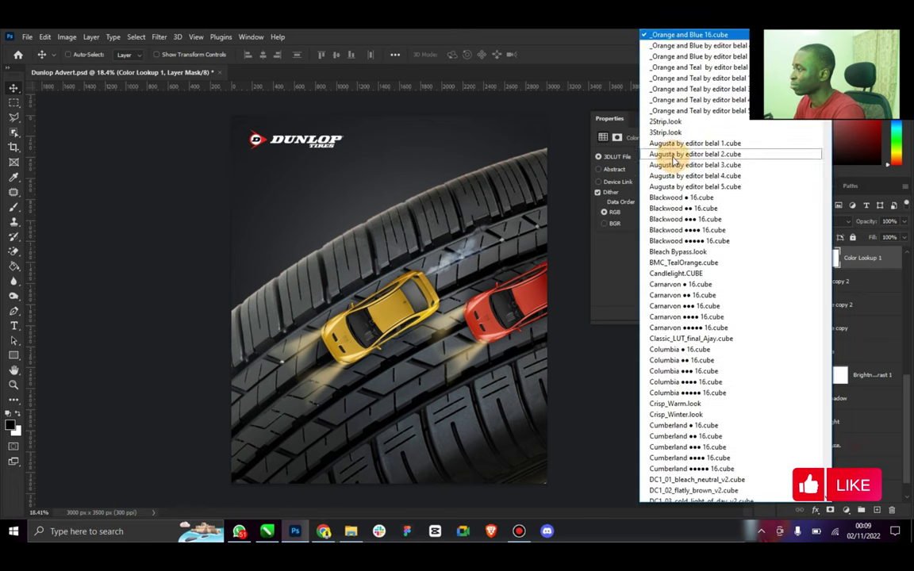
left_click(663, 45)
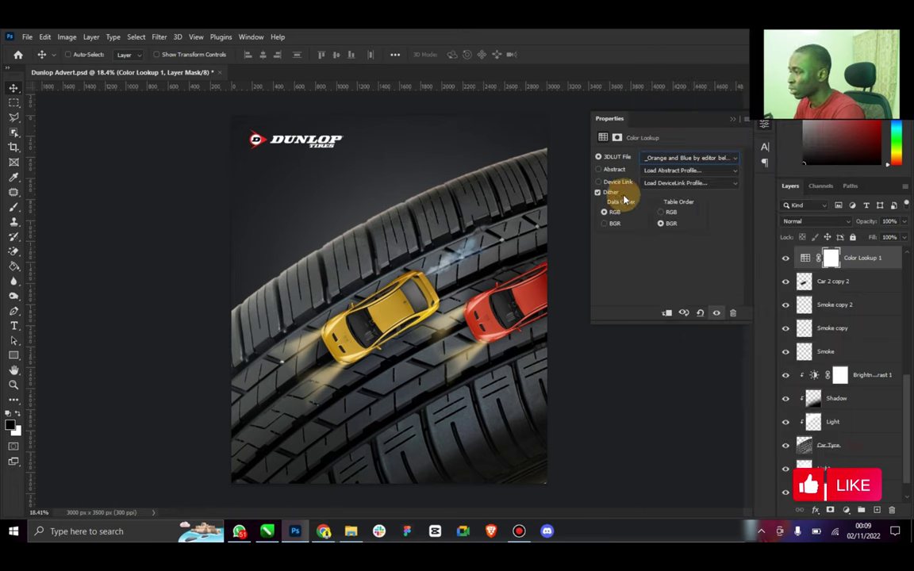
left_click(670, 161)
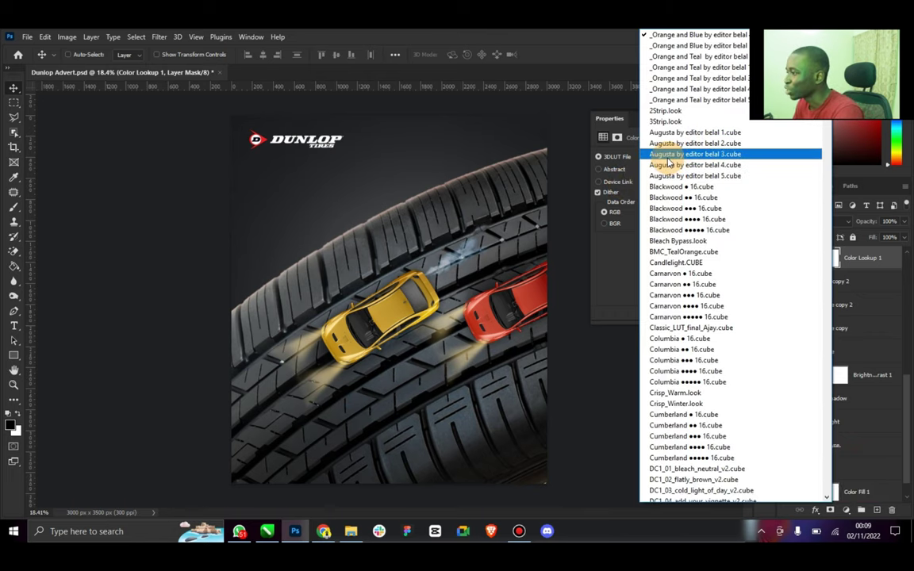
left_click(695, 55)
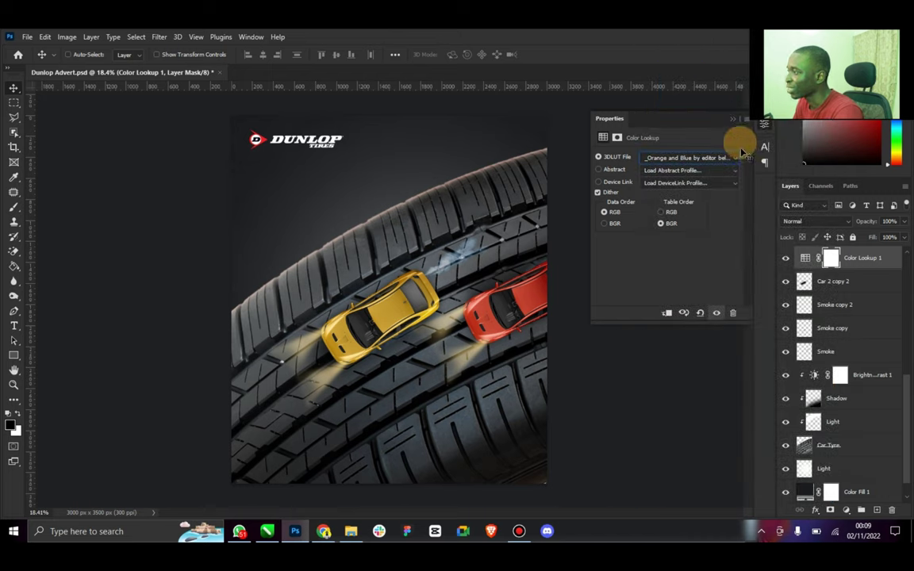
left_click(786, 258)
left_click(786, 258)
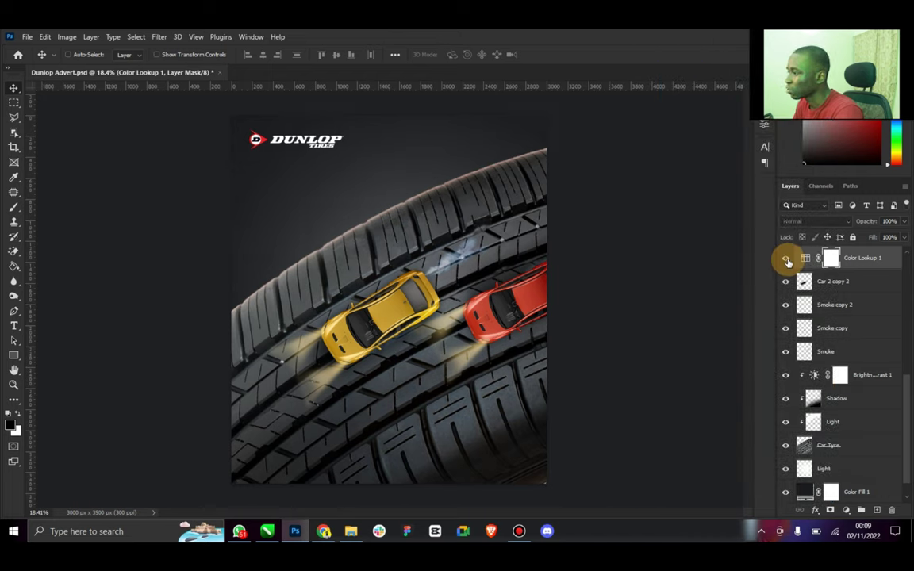
Step: Add a second Color Lookup adjustment above Color Lookup 1 and load the Bleach Bypass.look LUT
left_click(846, 509)
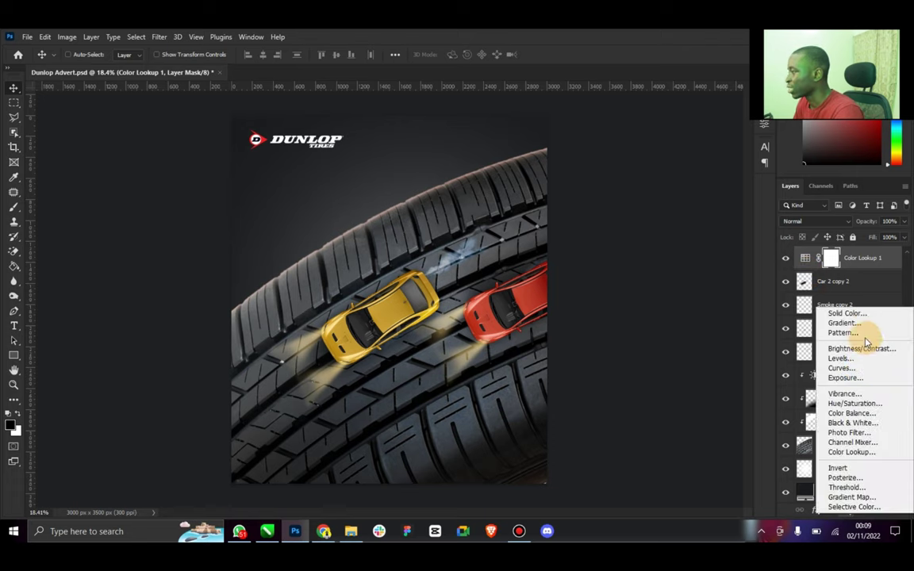
left_click(851, 452)
left_click(690, 158)
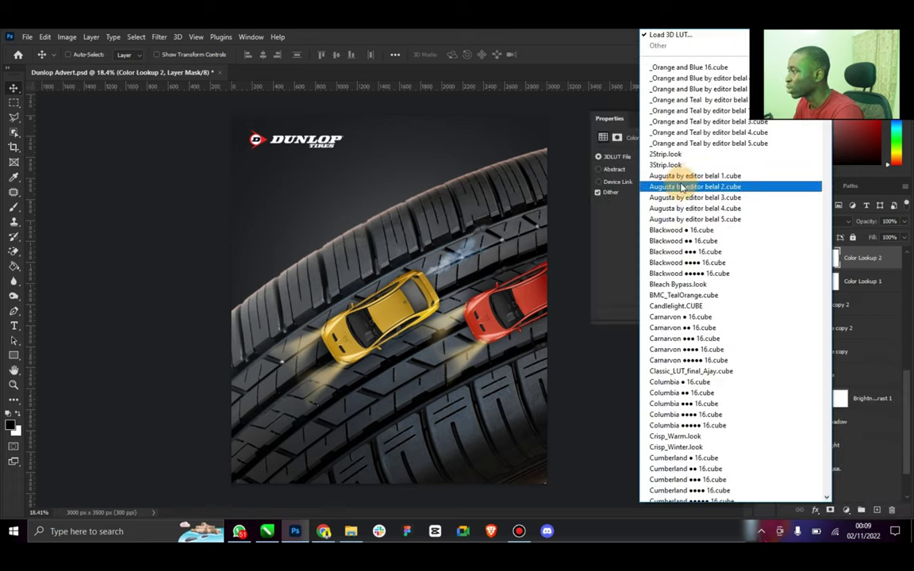
left_click(687, 176)
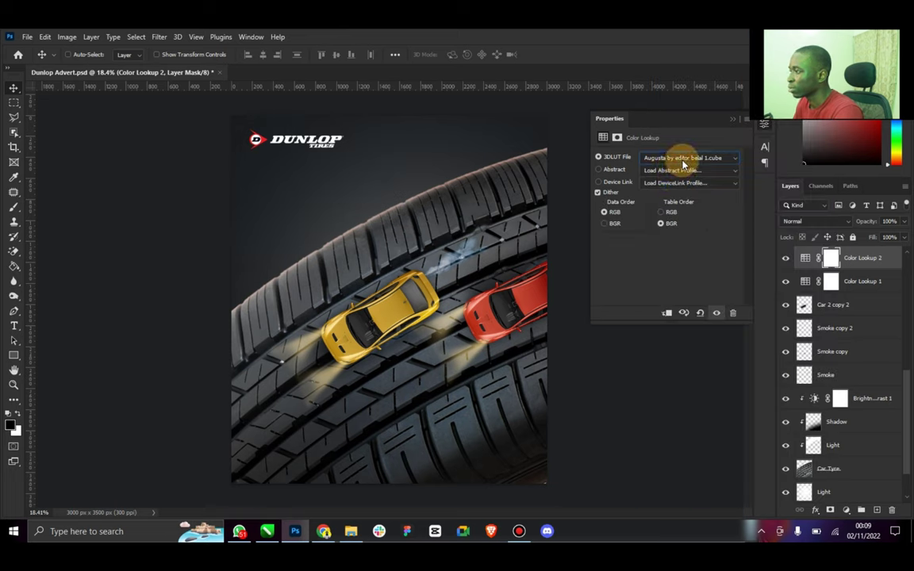
left_click(685, 163)
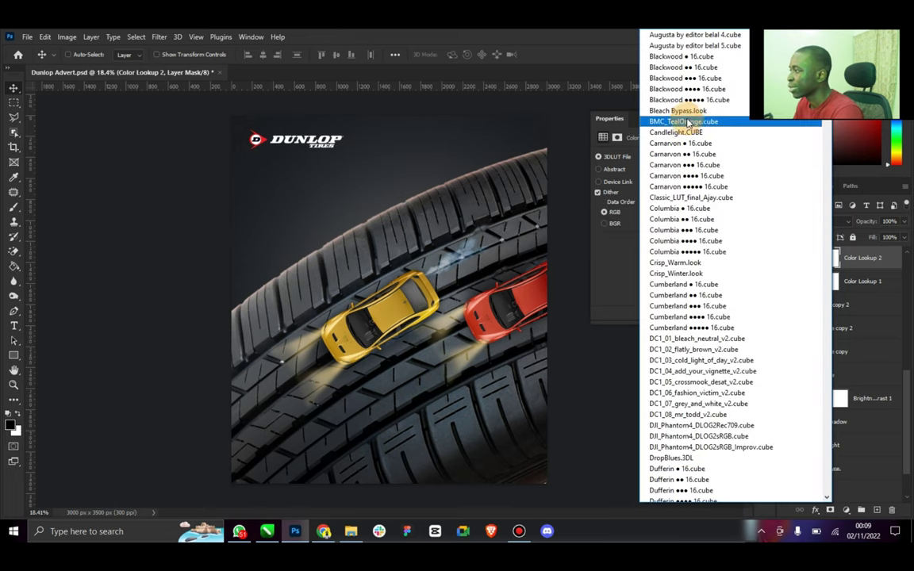
left_click(684, 120)
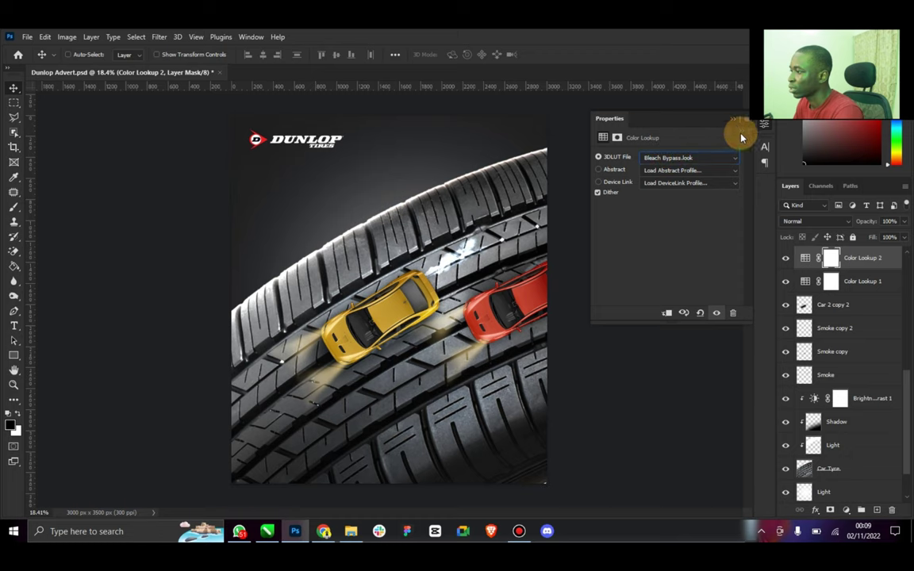
left_click(732, 120)
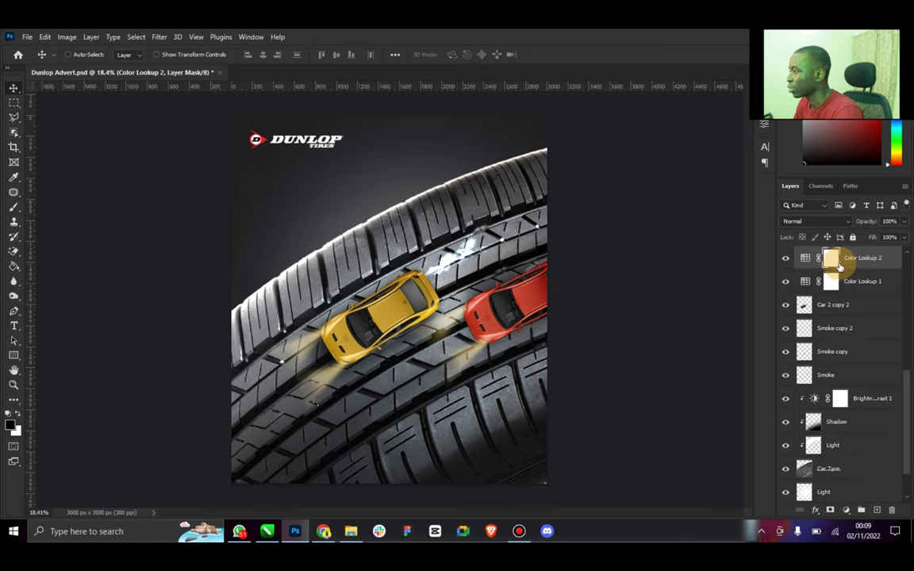
Step: Blend Color Lookup 2 as Soft Light at 50% opacity and 67% fill, and check its effect by toggling visibility
left_click(825, 222)
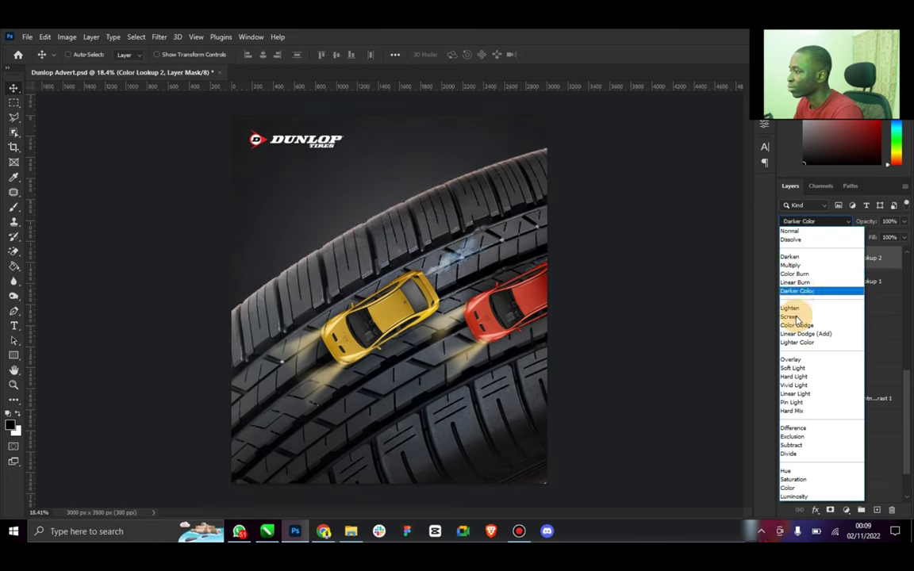
left_click(799, 369)
left_click(904, 222)
left_click_drag(903, 233, 887, 254)
left_click(904, 238)
left_click(786, 258)
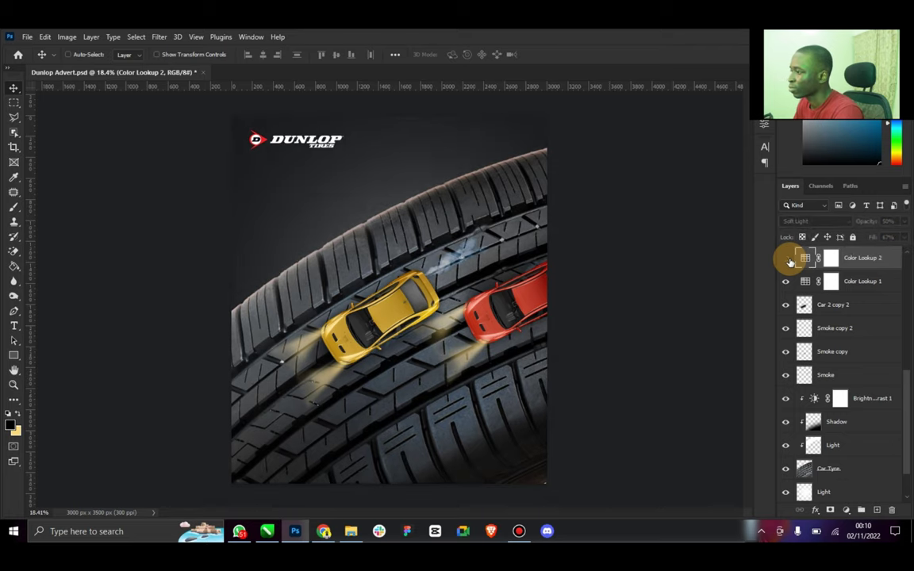
Step: Examine the colour grading on the cars up close and across the whole poster
left_click(12, 384)
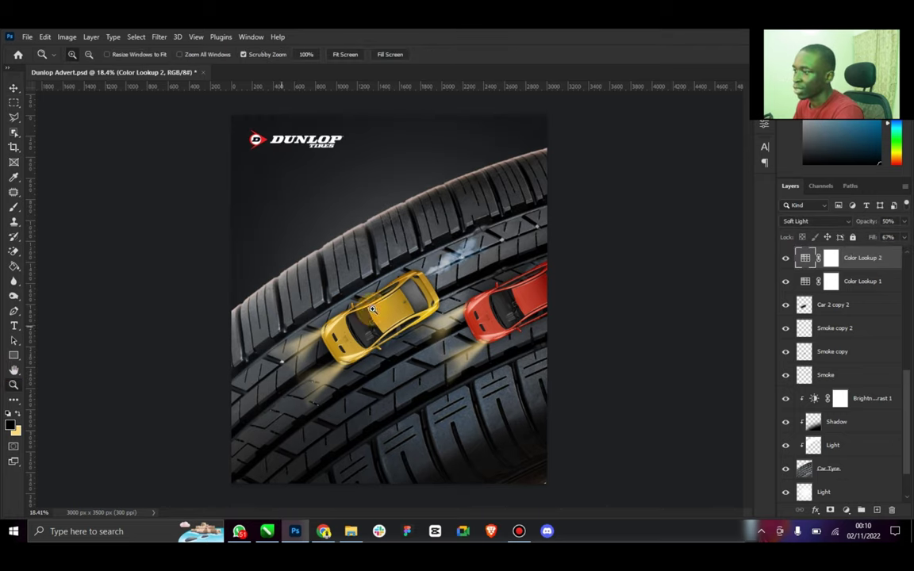
scroll(377, 304, "down", 1)
left_click(14, 89)
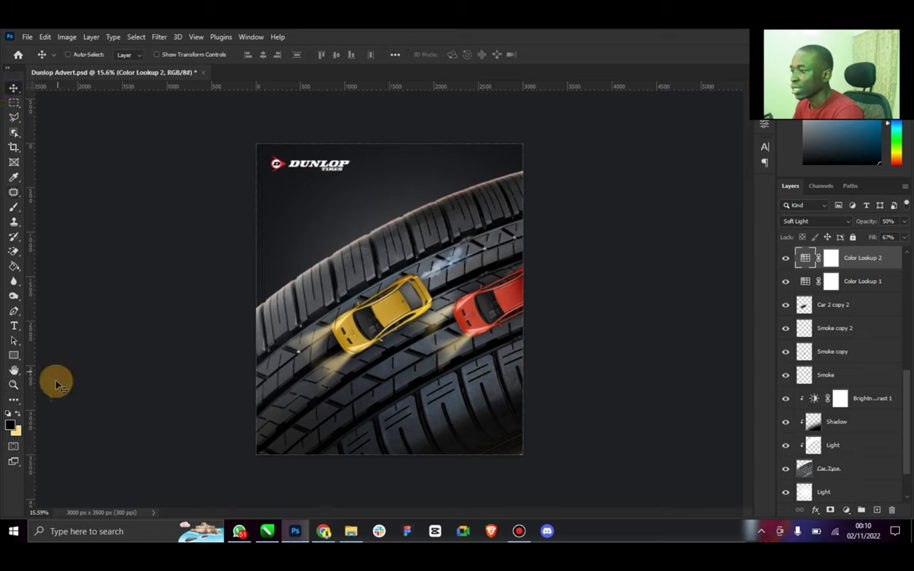
left_click(15, 384)
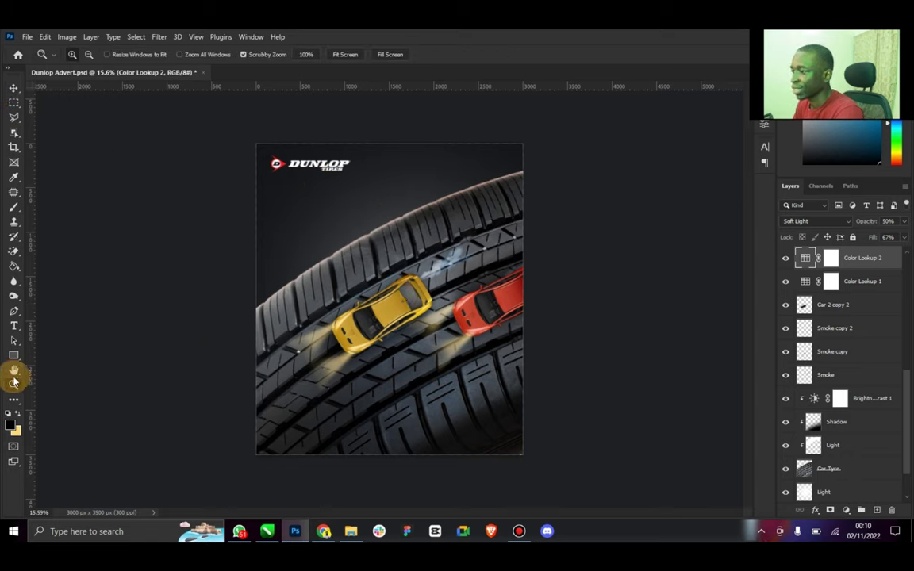
double_click(15, 371)
left_click(14, 384)
left_click(379, 304, "alt")
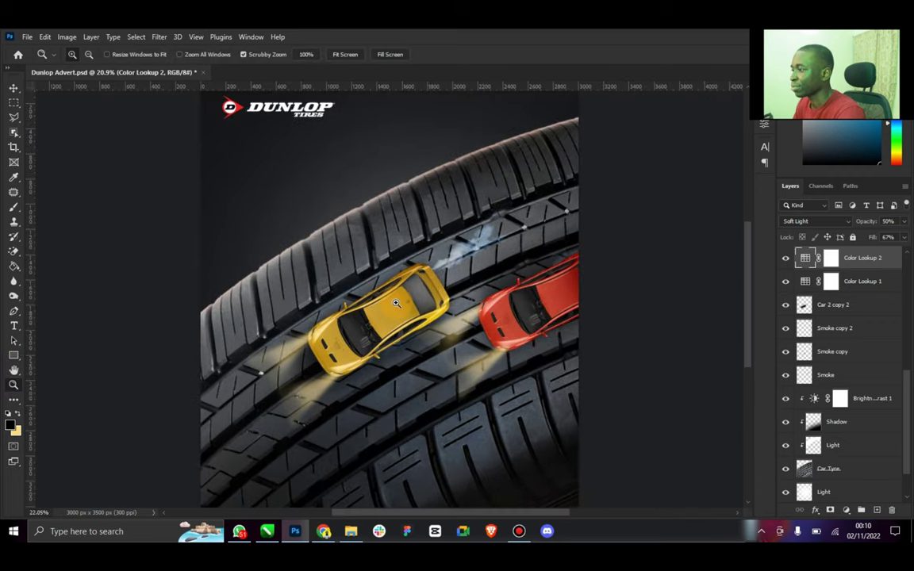
left_click(379, 304)
left_click(14, 88)
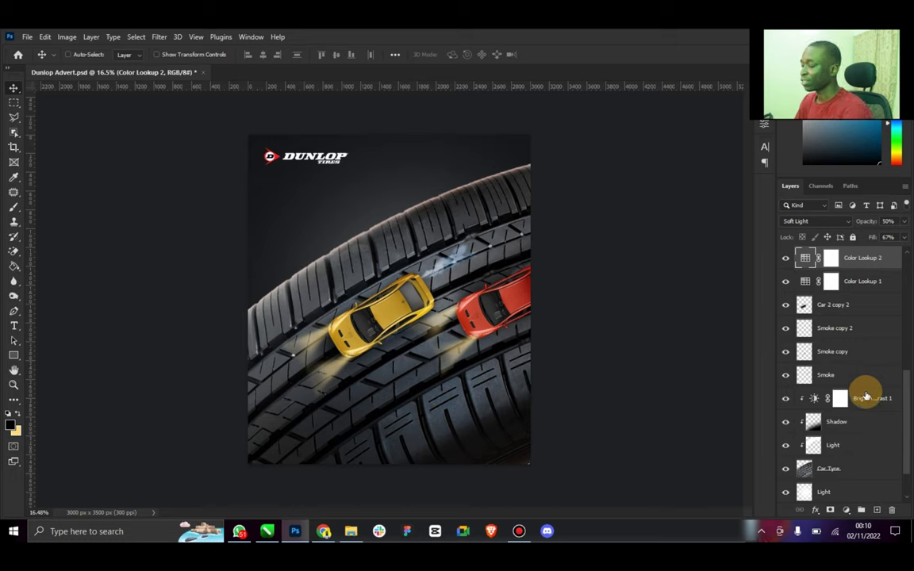
Step: Unlock the Background at the base of the layer stack to make it a regular layer
key("Delete")
scroll(869, 357, "down", 1)
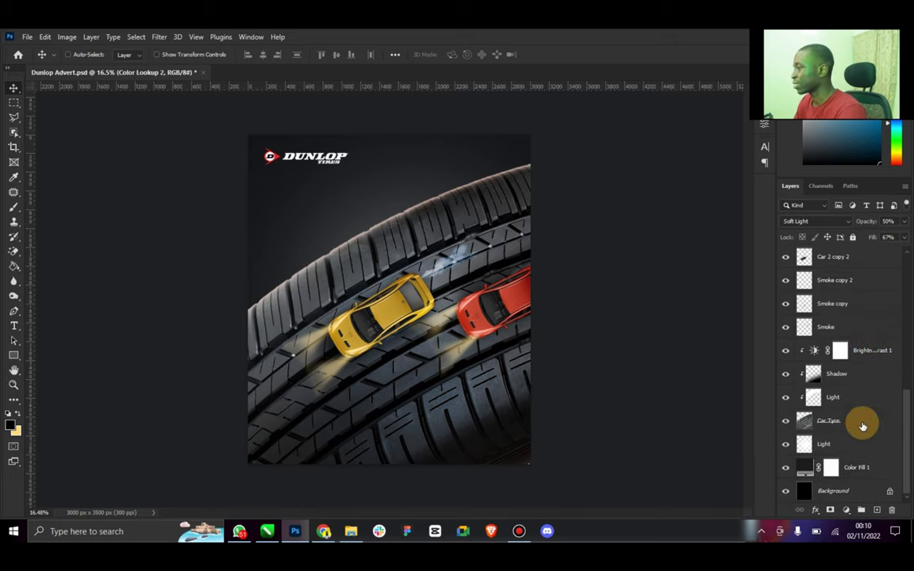
left_click(871, 493)
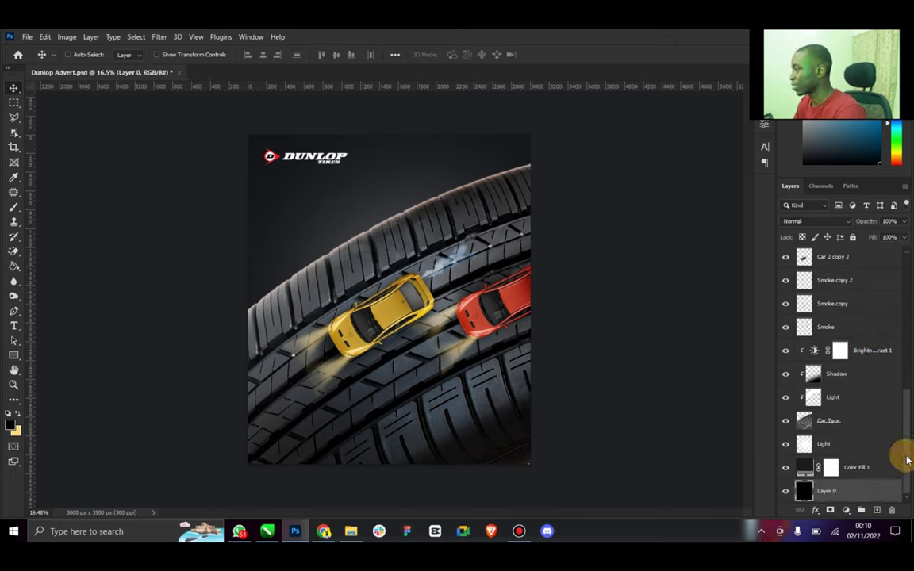
Step: Select all layers from the Dunlop logo down to Layer 0 and stamp a merged copy as a new layer on top
mouse_move(905, 457)
left_mouse_down()
mouse_move(905, 326)
mouse_move(873, 261)
mouse_move(911, 454)
left_mouse_up()
left_click(861, 262)
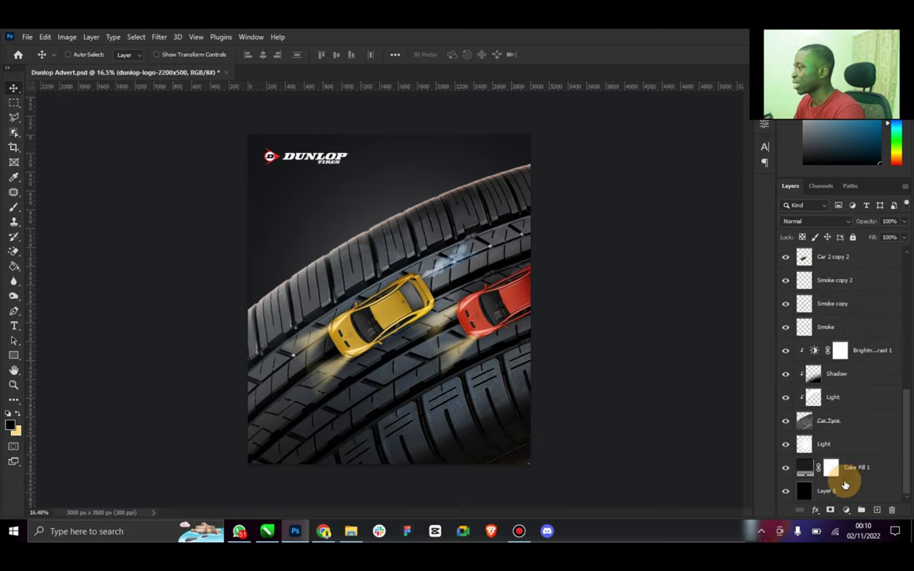
left_click(845, 491)
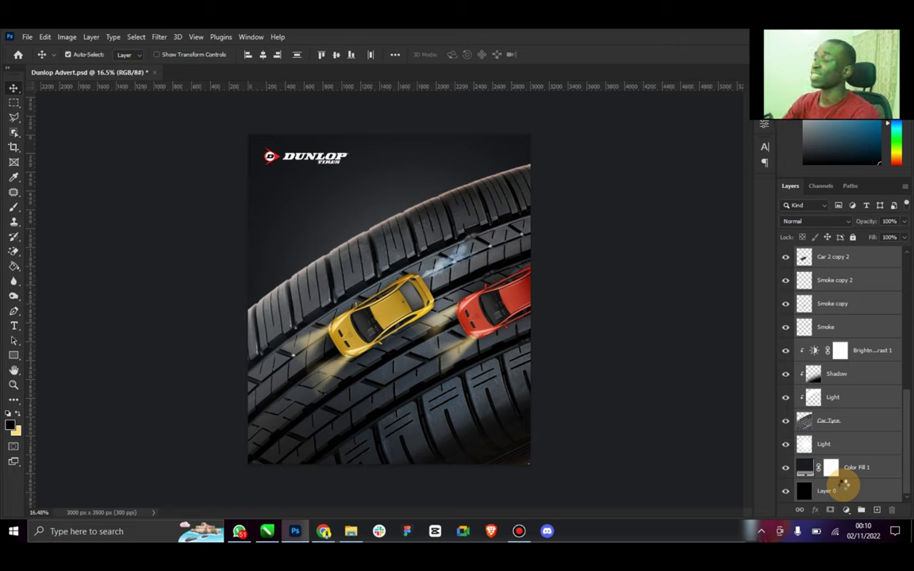
left_click(854, 474)
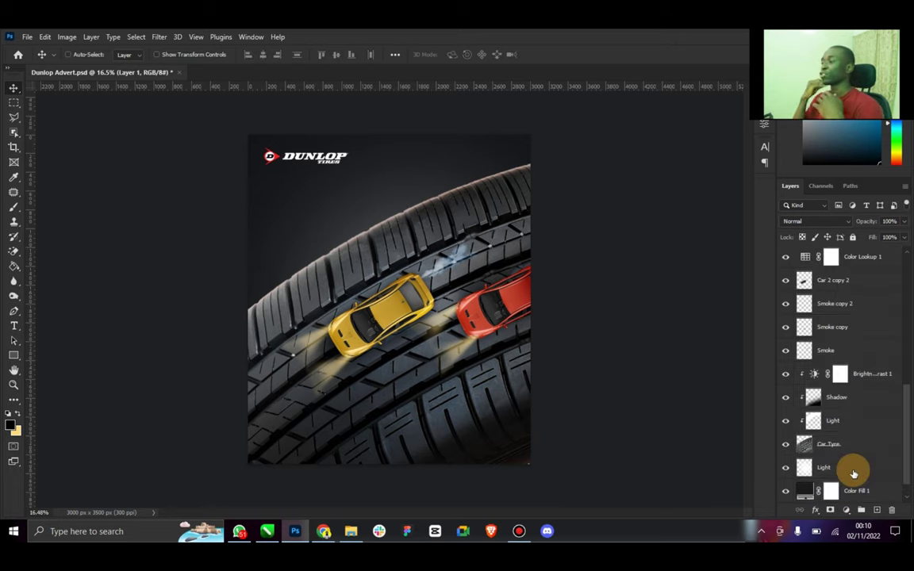
left_click_drag(904, 434, 903, 257)
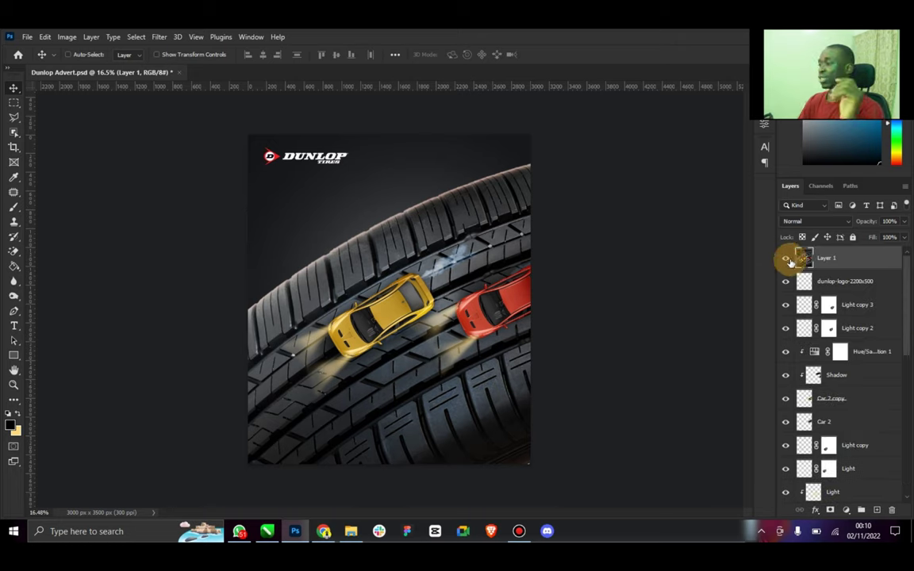
Step: Open the merged layer in Camera Raw and set exposure -0.40, contrast -17, highlights +7, shadows -21, whites -14, blacks -11, texture -29 and clarity +42
left_click(158, 37)
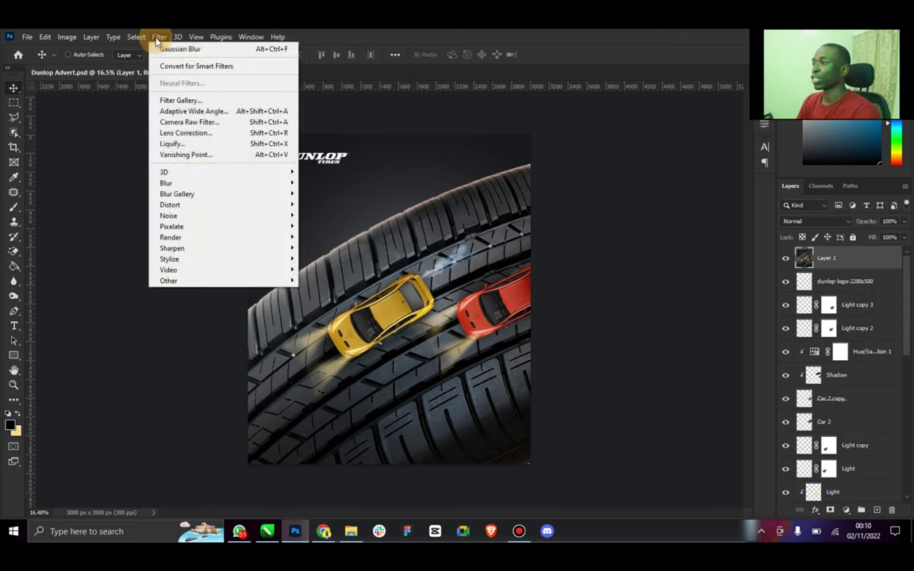
left_click(200, 121)
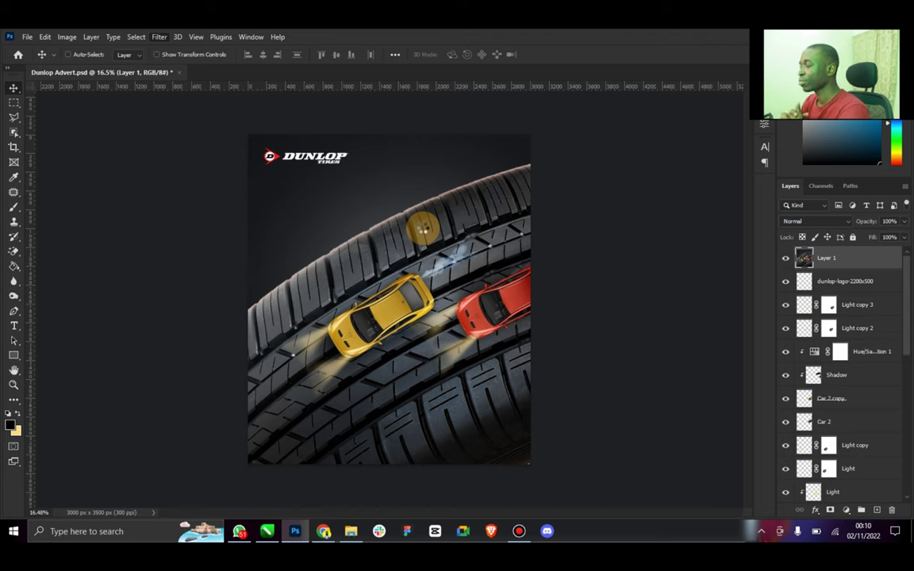
key("ctrl+shift+a")
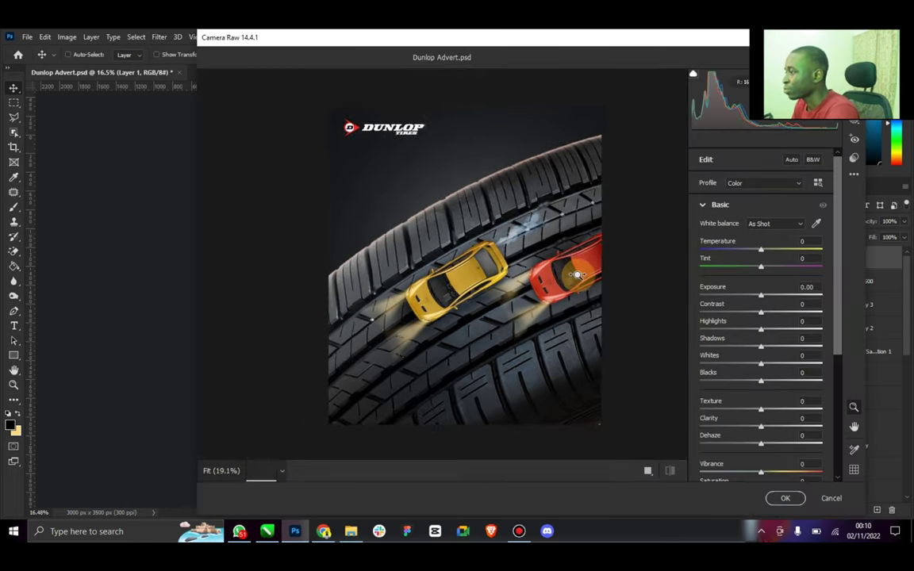
left_click_drag(765, 297, 757, 299)
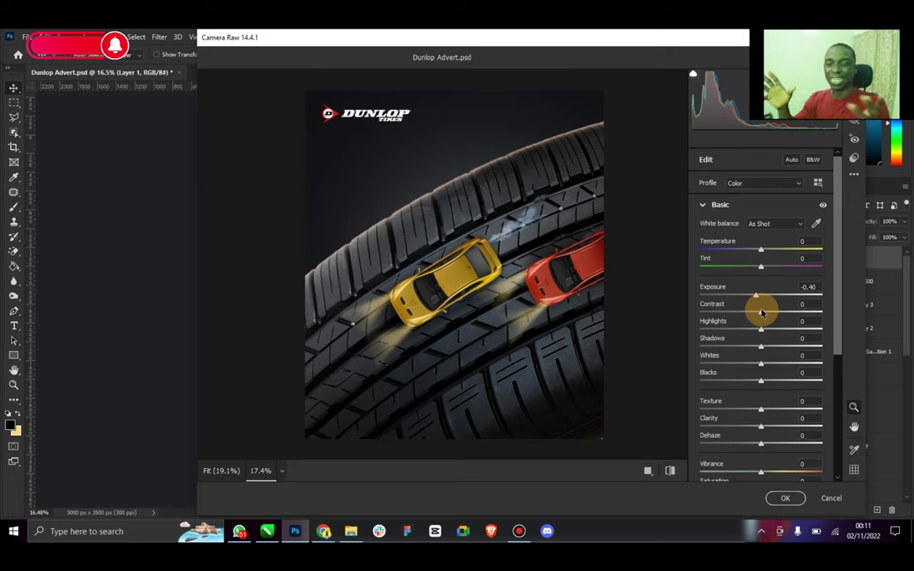
left_click_drag(767, 316, 787, 428)
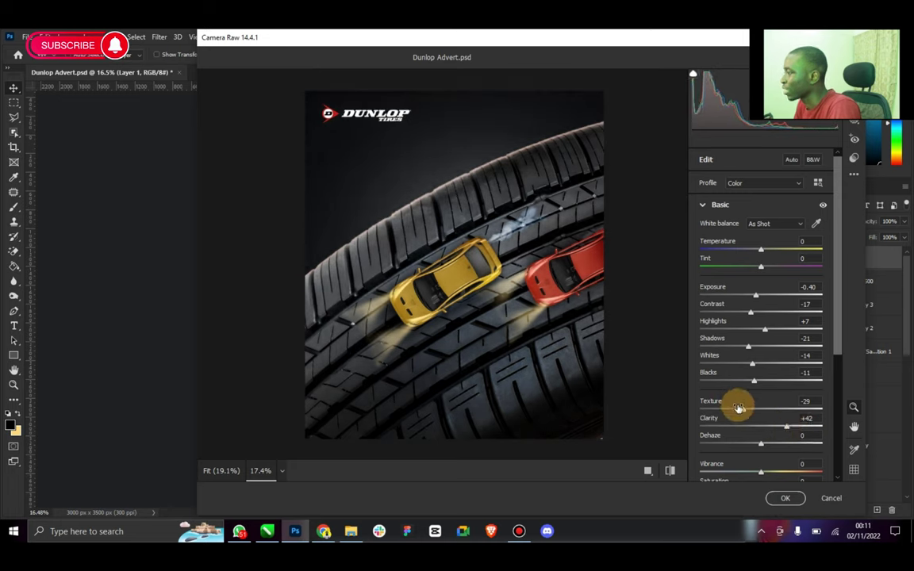
Step: Fine-tune the texture and vibrance, apply the Camera Raw grade to the merged layer and save the document
left_click_drag(738, 407, 768, 473)
left_click(784, 499)
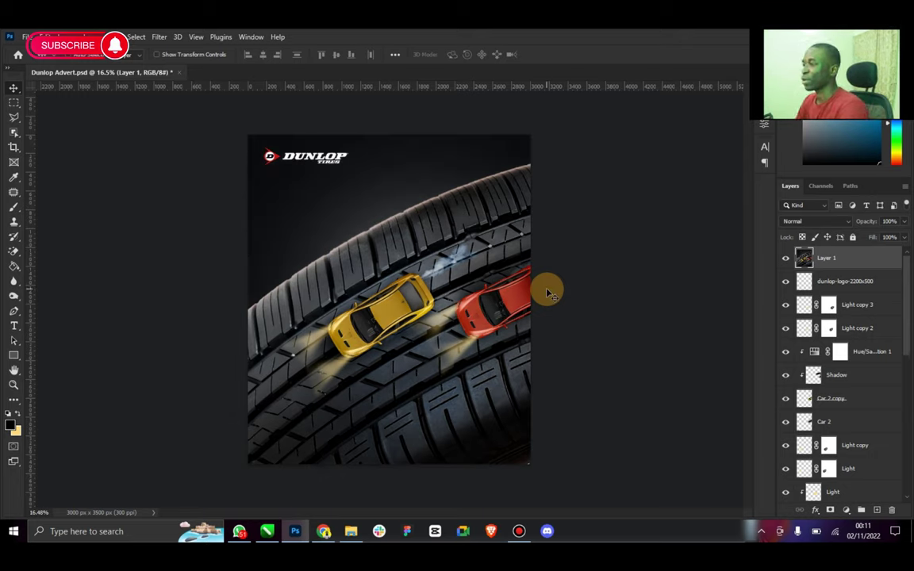
key("ctrl+s")
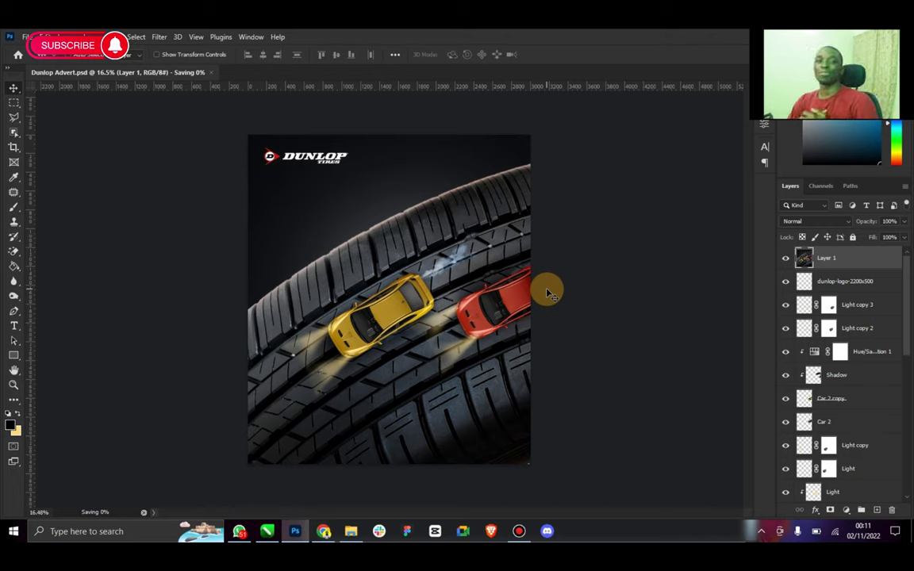